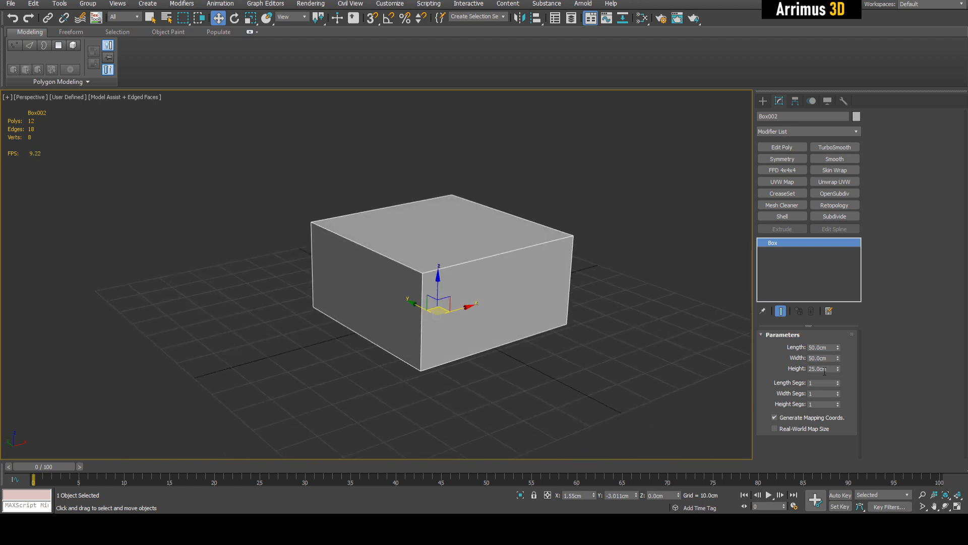
- Set the box's height to 50 cm and add an Edit Poly modifier to it
type("50")
key("Return")
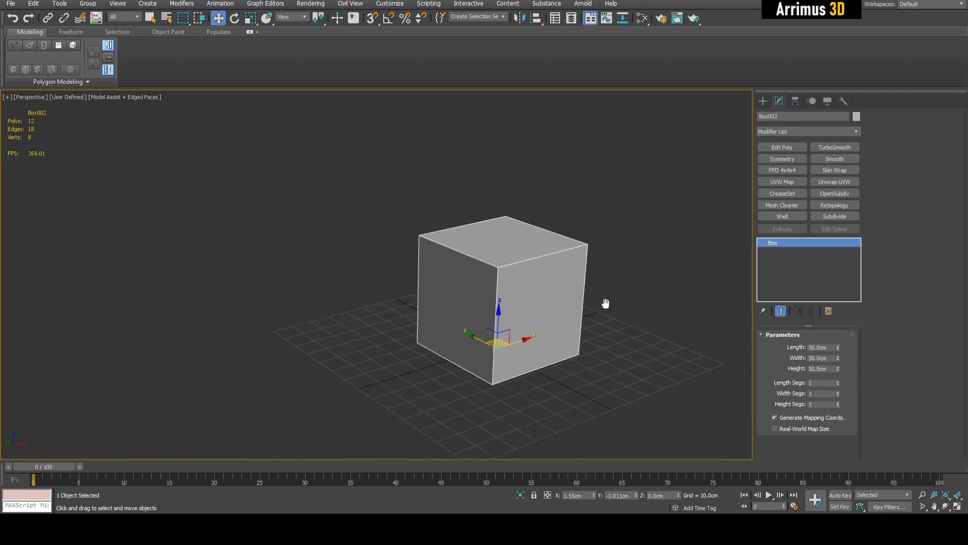
left_click(783, 148)
middle_click_drag(616, 256, 473, 262, "alt")
- Scale the box's bottom polygon uniformly down to about 47% so the sides taper toward the base
key("4")
left_click(482, 240)
scroll(473, 262, "up", 1)
middle_click_drag(486, 194, 459, 232, "alt")
left_click(444, 346)
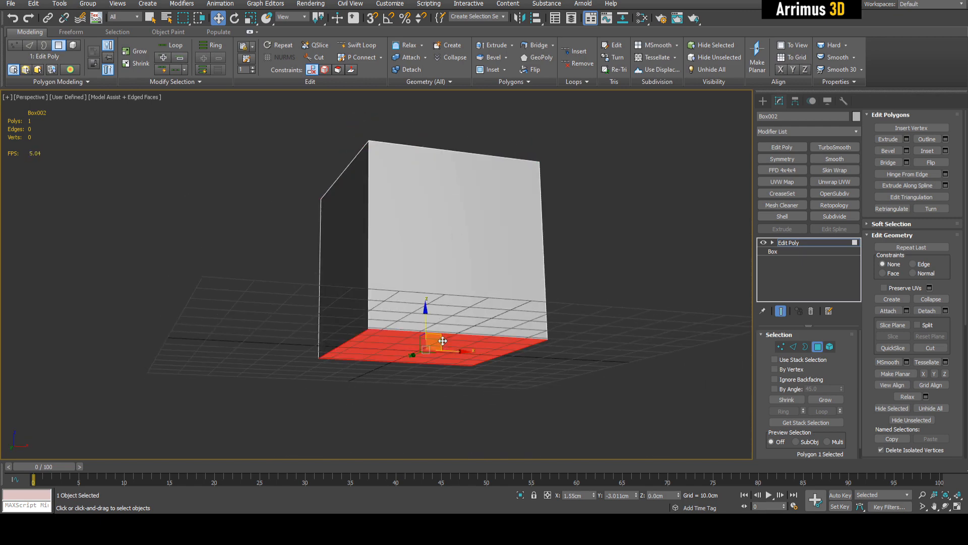
key("r")
left_click_drag(427, 356, 436, 399)
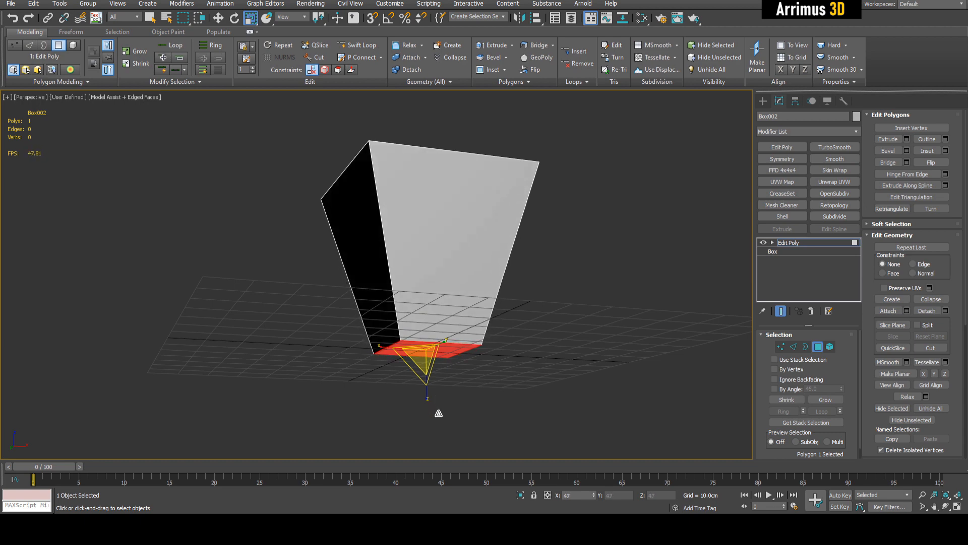
middle_click_drag(434, 410, 438, 353, "alt")
left_click(429, 202)
middle_click_drag(429, 202, 471, 330, "alt")
left_click(431, 314)
key("4")
key("q")
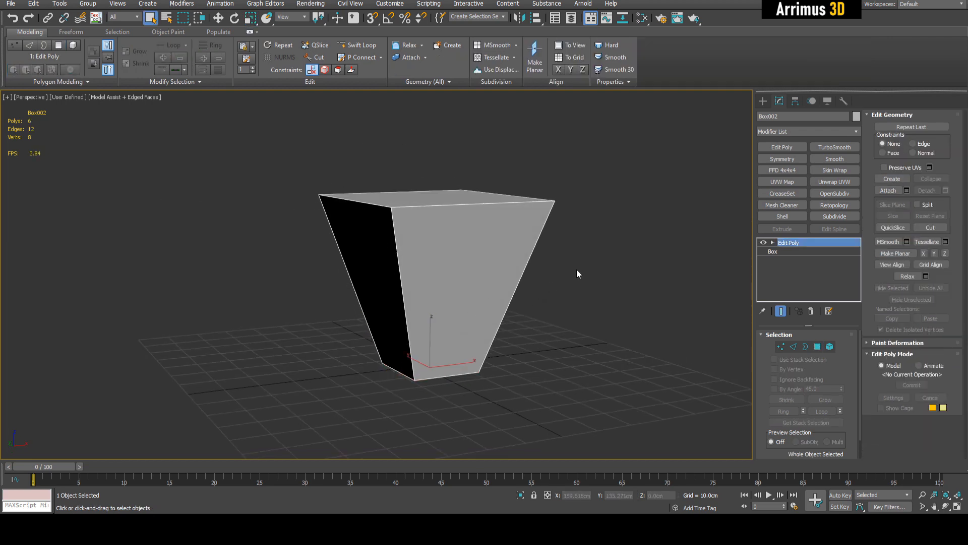
middle_click_drag(577, 269, 580, 315, "alt")
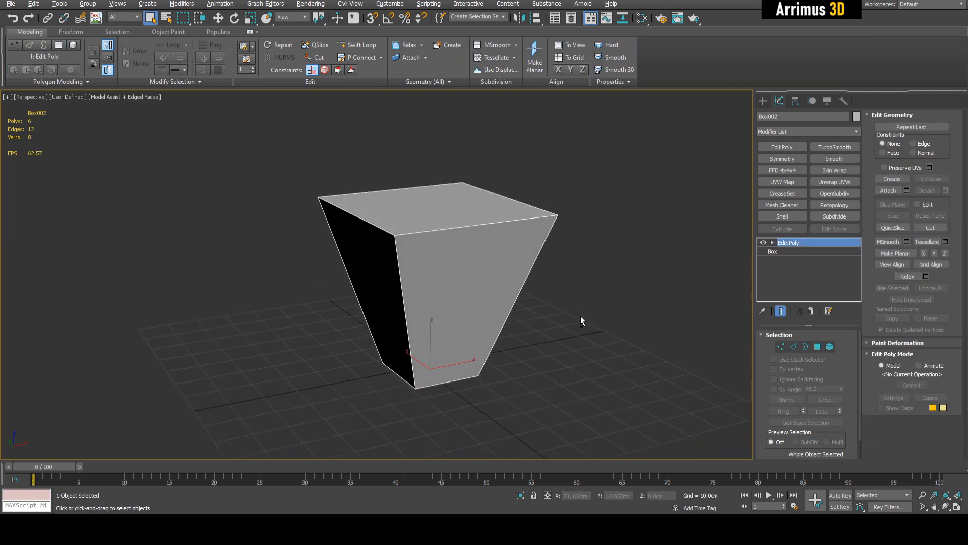
- Rename the Edit Poly modifier as "bottom scale" and turn it off
right_click(789, 241)
left_click(810, 247)
key("Return")
mouse_move(602, 291)
middle_mouse_down()
mouse_move(612, 331)
mouse_move(613, 302)
middle_mouse_up()
scroll(654, 295, "down", 3)
left_click(764, 244)
middle_click_drag(730, 233, 679, 230)
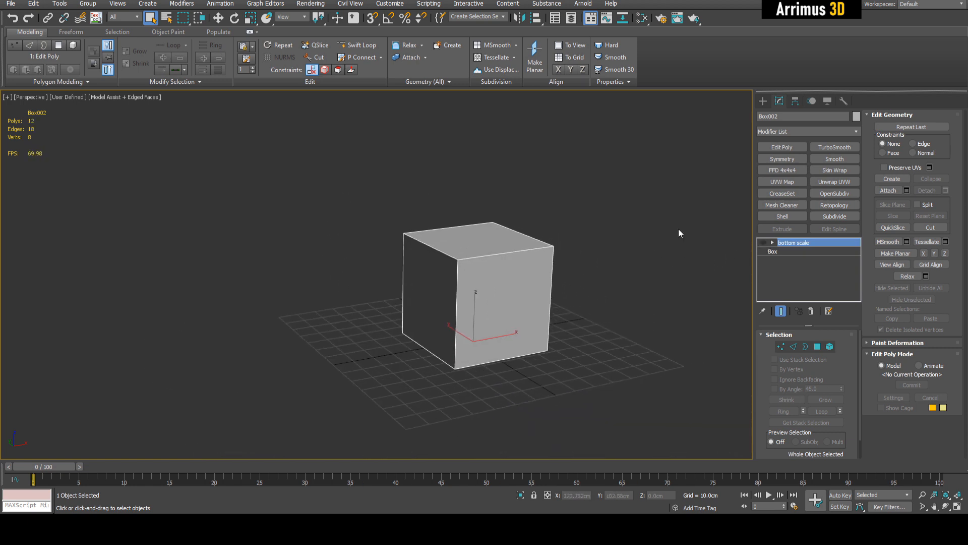
- Add a second Edit Poly modifier and stretch the box along Y by moving the four vertices of its far side outward
left_click(770, 148)
middle_click_drag(716, 187, 542, 305, "alt")
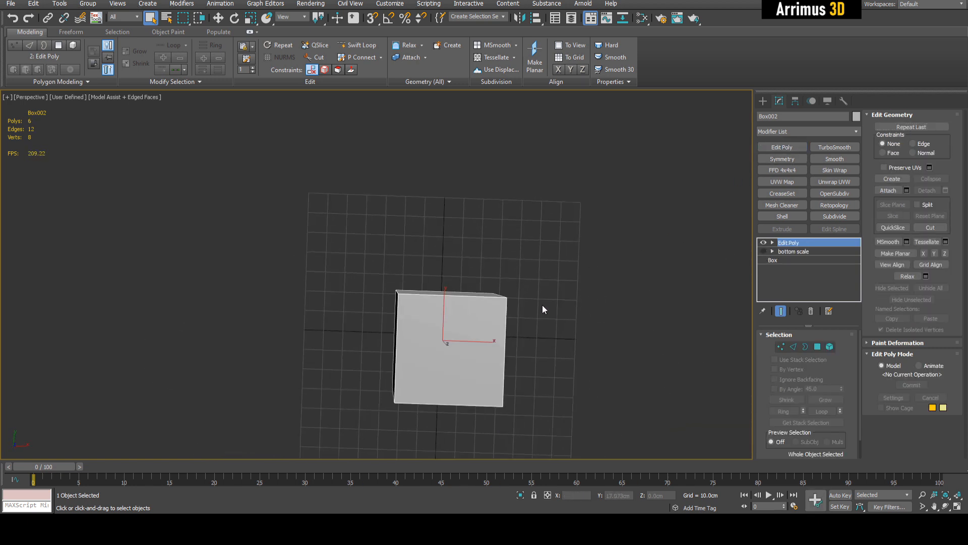
key("1")
left_click_drag(389, 273, 526, 316)
key("w")
middle_click_drag(525, 316, 493, 331, "alt")
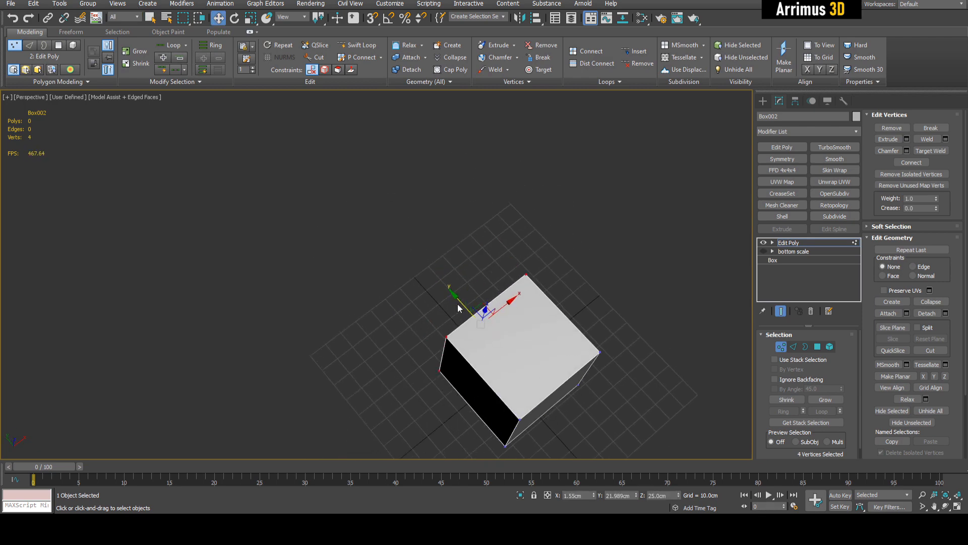
left_click_drag(458, 303, 287, 157)
middle_click_drag(502, 318, 694, 235, "alt")
- Rename the new Edit Poly modifier as "longer" and turn it off
left_click(787, 243)
right_click(788, 244)
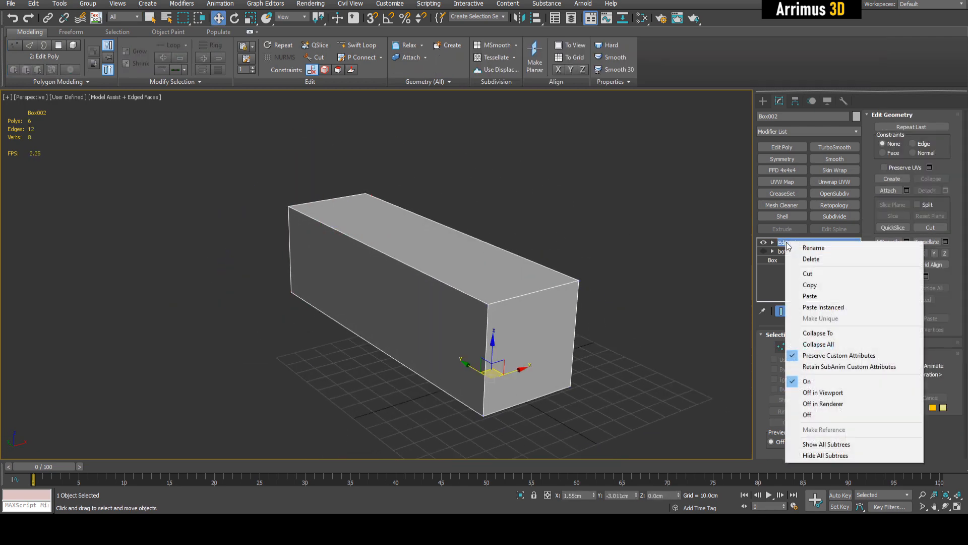
left_click(800, 248)
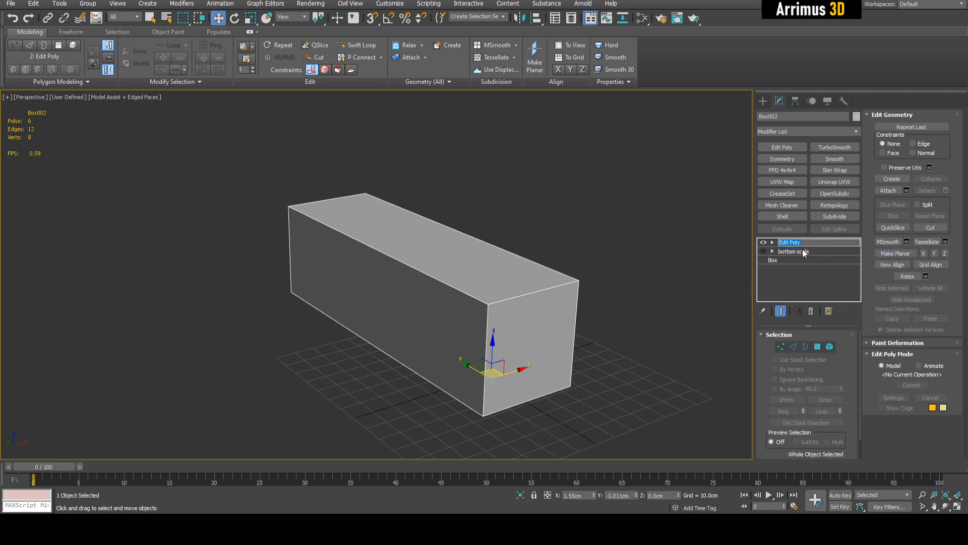
type("longer")
key("Return")
middle_click_drag(630, 287, 634, 276)
left_click(762, 243)
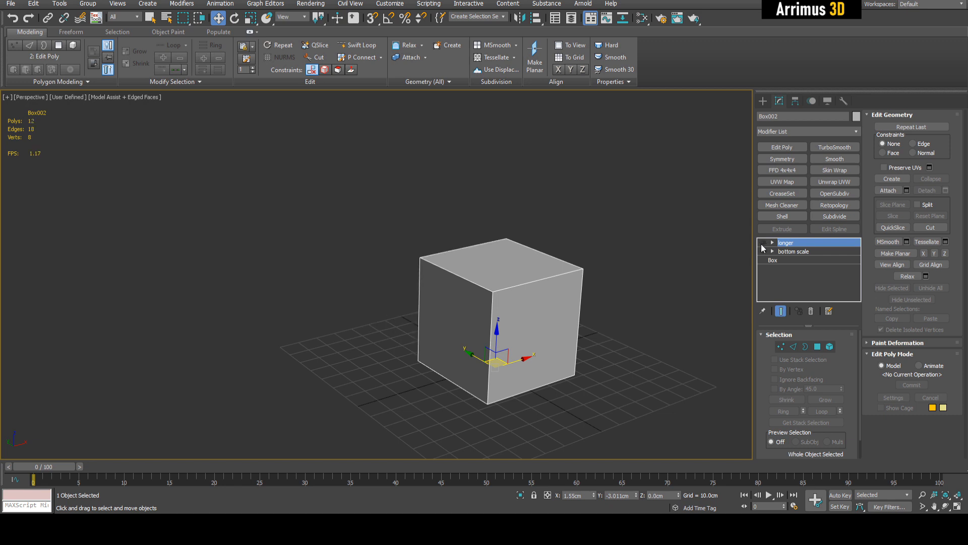
- Add a third Edit Poly modifier and move the top edge of the far side outward along Y to about 78.6 cm
left_click(782, 147)
key("2")
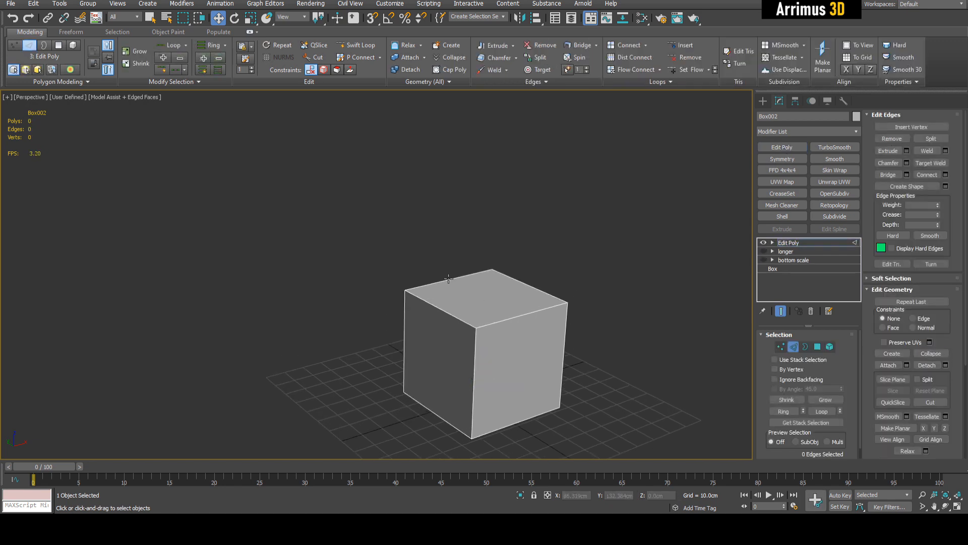
left_click(449, 279)
middle_click_drag(437, 273, 454, 268, "alt")
left_click_drag(430, 257, 320, 242)
middle_click_drag(460, 323, 500, 318, "alt")
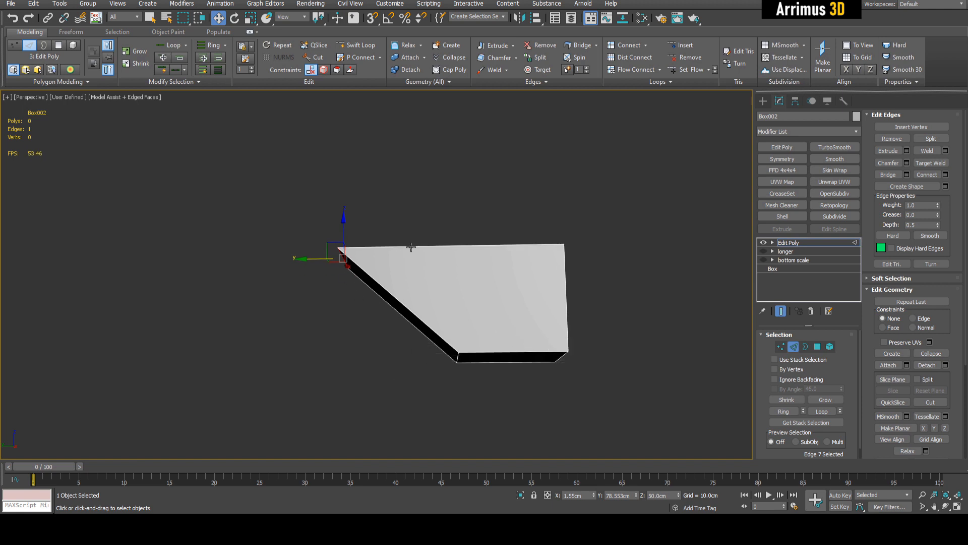
middle_click_drag(411, 247, 454, 267, "alt")
- Rename the topmost Edit Poly modifier as "angle"
left_click(792, 246)
right_click(792, 244)
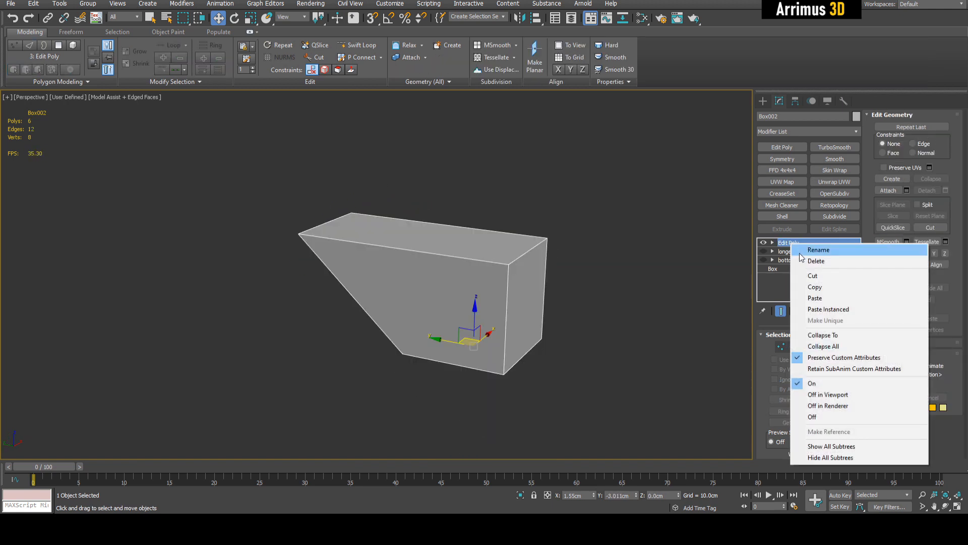
left_click(802, 251)
type("angl")
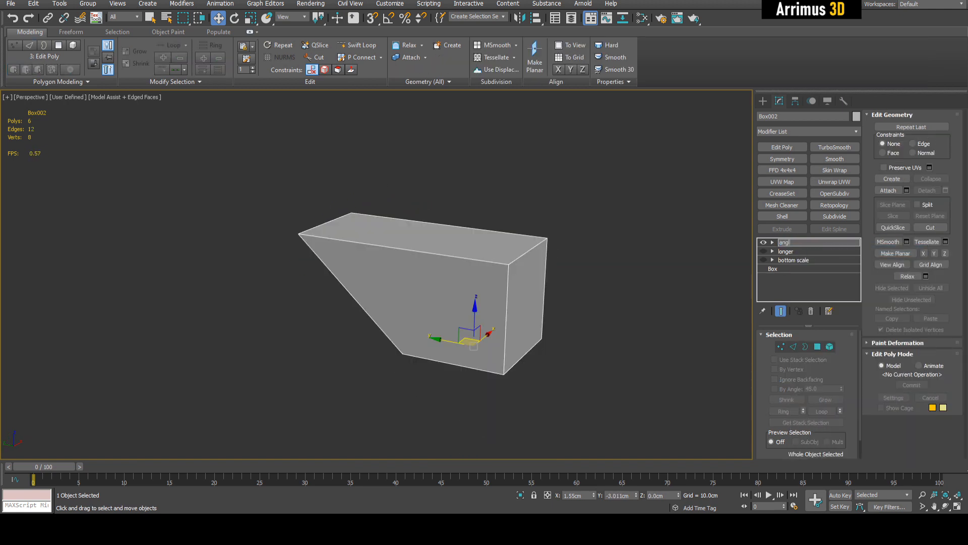
type("e")
key("Return")
middle_click_drag(519, 324, 486, 304, "alt")
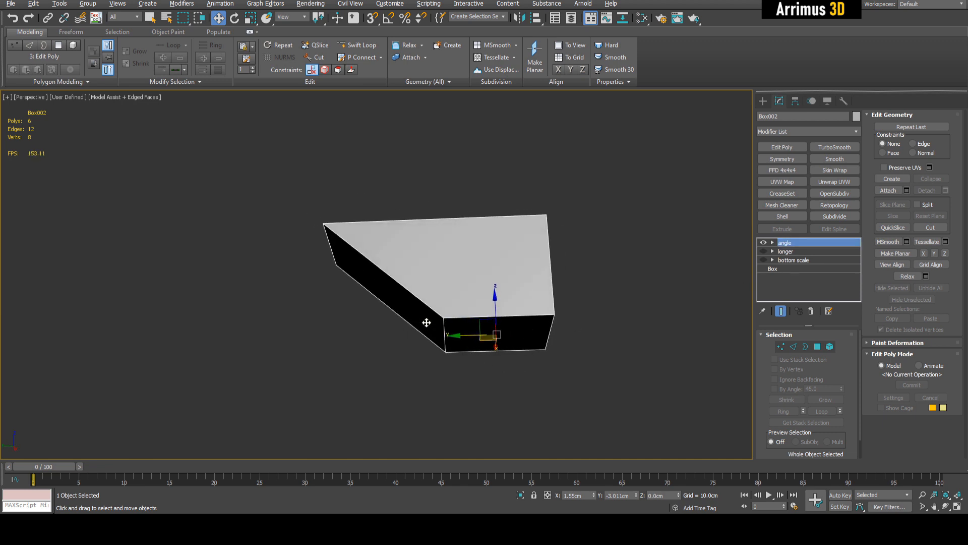
middle_click_drag(427, 322, 454, 313, "alt")
left_click_drag(441, 310, 464, 300)
right_click(464, 300)
middle_click_drag(457, 298, 551, 256, "alt")
- Compare the shape variations by toggling the angle, bottom scale and longer modifiers on and off in turn
key("z")
left_click(764, 243)
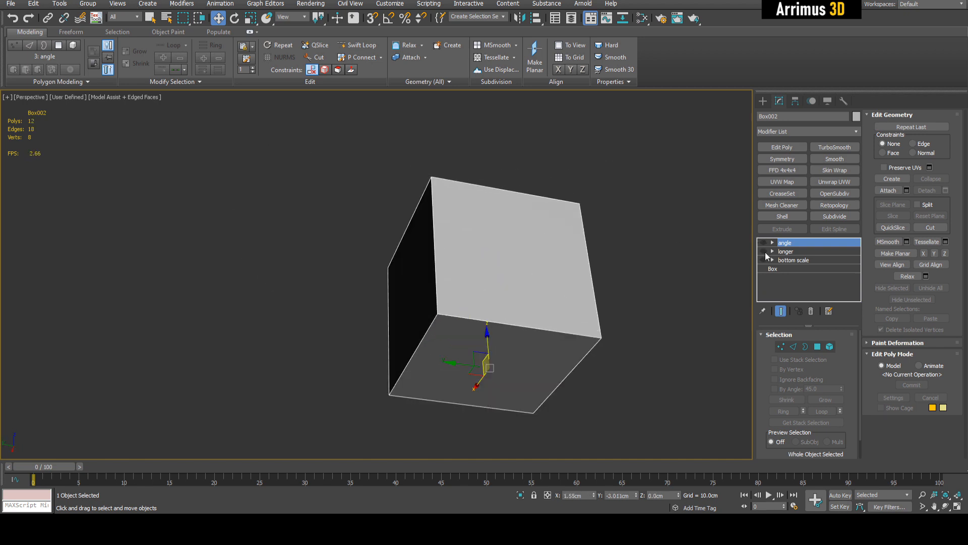
left_click(764, 258)
left_click(764, 258)
left_click(764, 251)
left_click(765, 250)
scroll(719, 247, "down", 3)
left_click(764, 242)
left_click(765, 242)
left_click(764, 242)
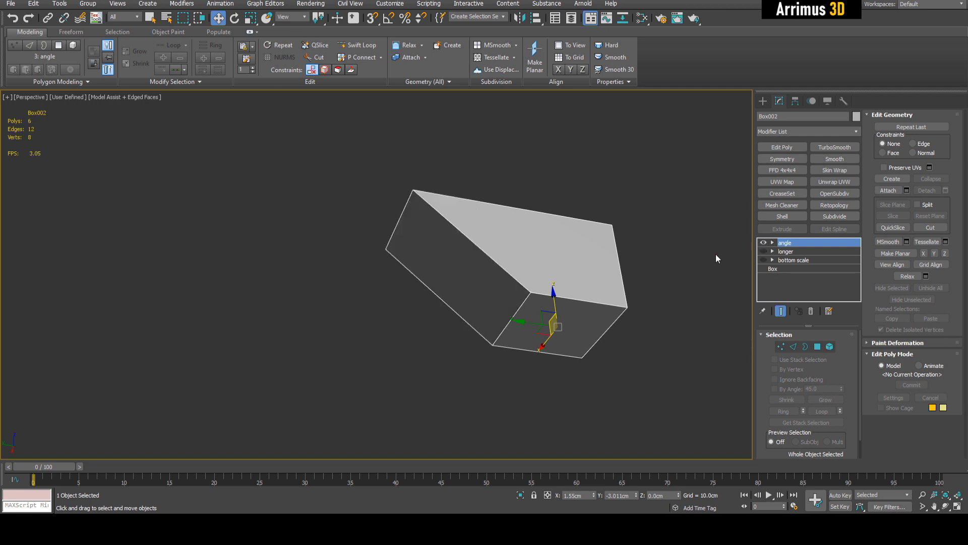
- Turn off the angle modifier and add a Chamfer modifier with 10 segments to the box
middle_click_drag(716, 254, 456, 341, "alt")
scroll(426, 318, "down", 4)
scroll(401, 288, "up", 4)
left_click(764, 243)
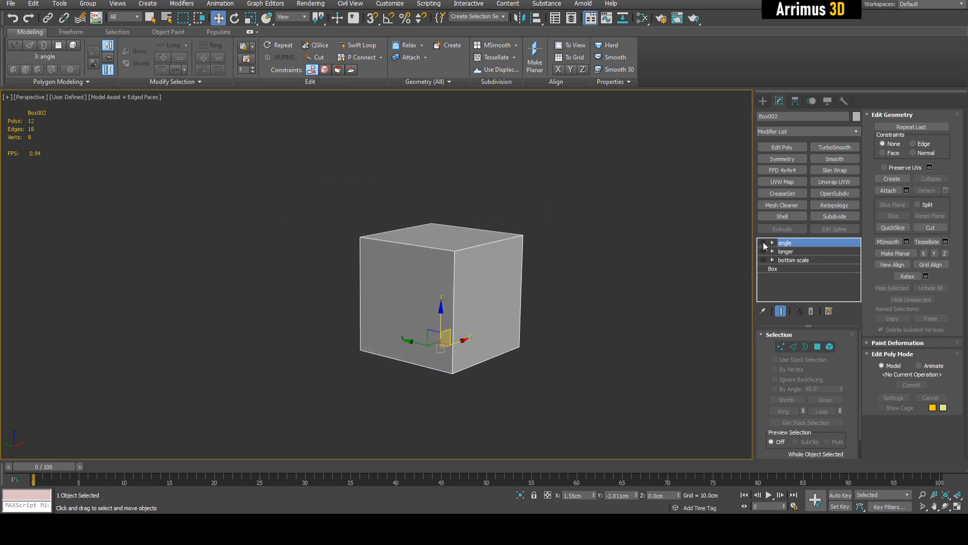
left_click(857, 132)
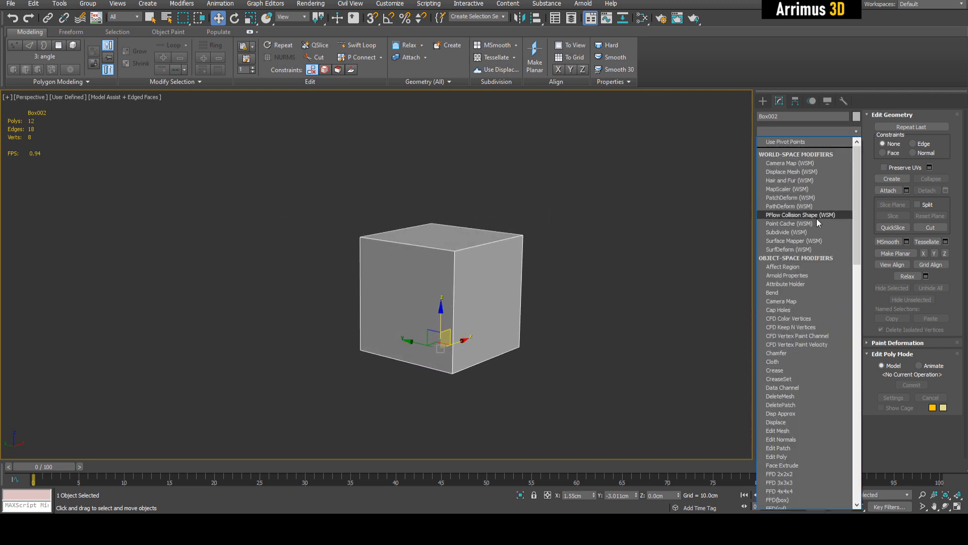
left_click(791, 354)
middle_click_drag(601, 304, 800, 354, "alt")
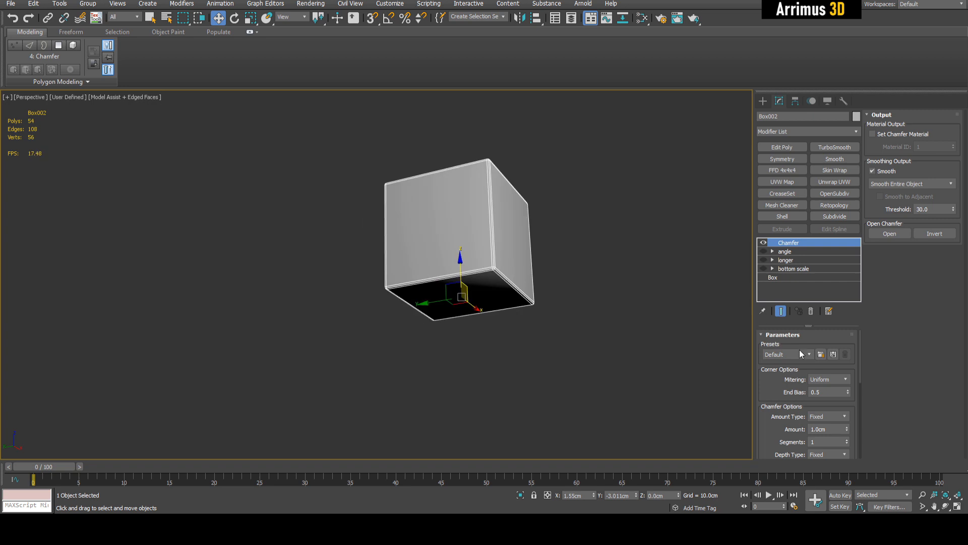
double_click(819, 442)
type("10")
key("Return")
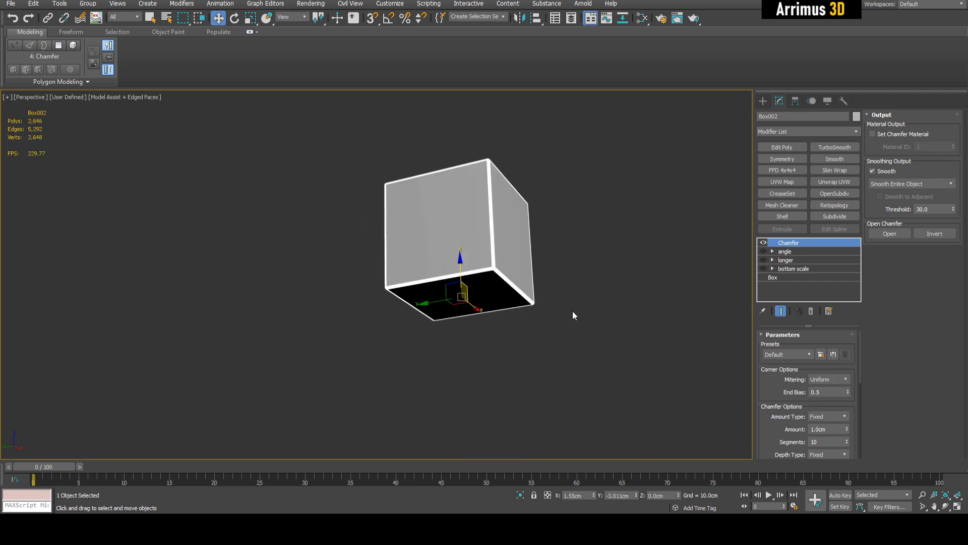
- Set the chamfer amount to 5 cm and rename the modifier as "Chamfer 5"
scroll(496, 231, "up", 2)
scroll(531, 271, "up", 4)
scroll(520, 327, "down", 2)
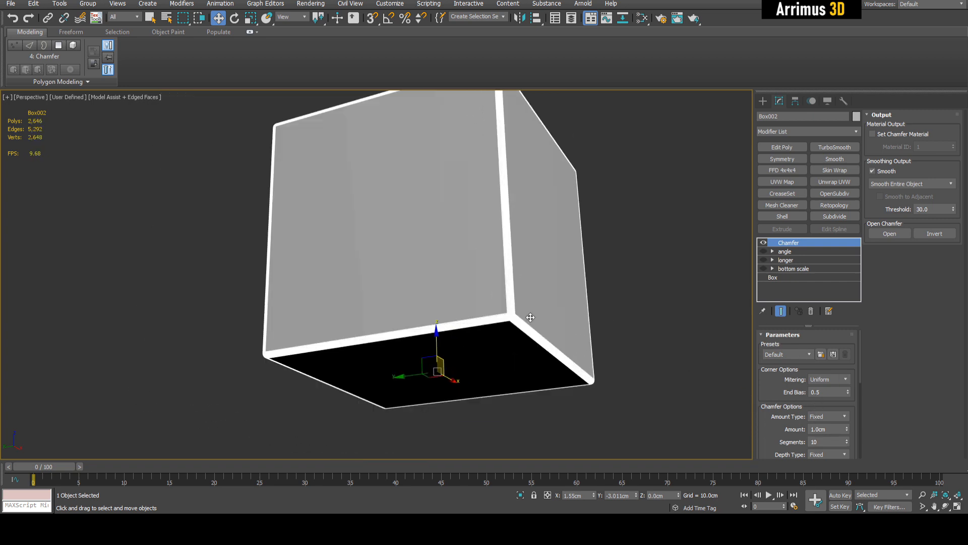
double_click(828, 430)
type("5")
key("Return")
scroll(605, 346, "down", 5)
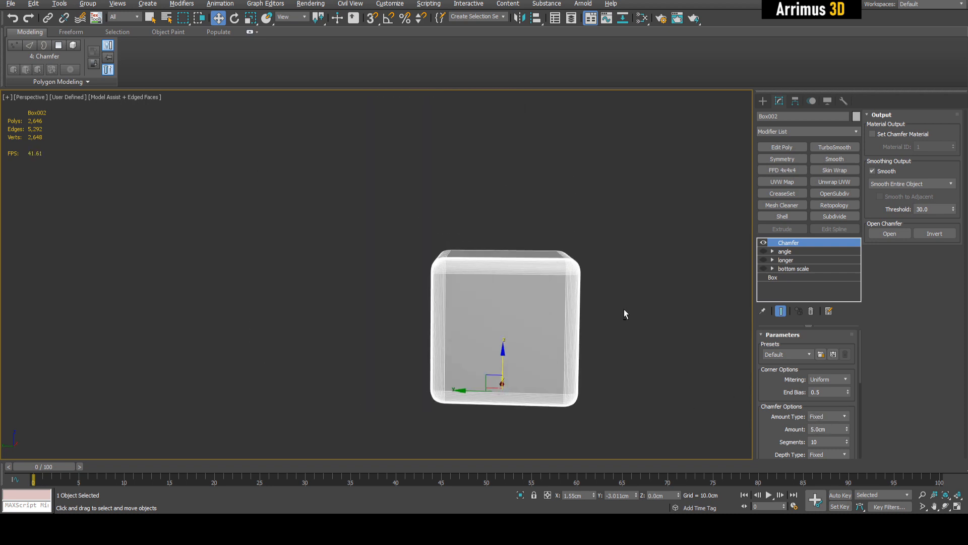
right_click(795, 244)
left_click(806, 251)
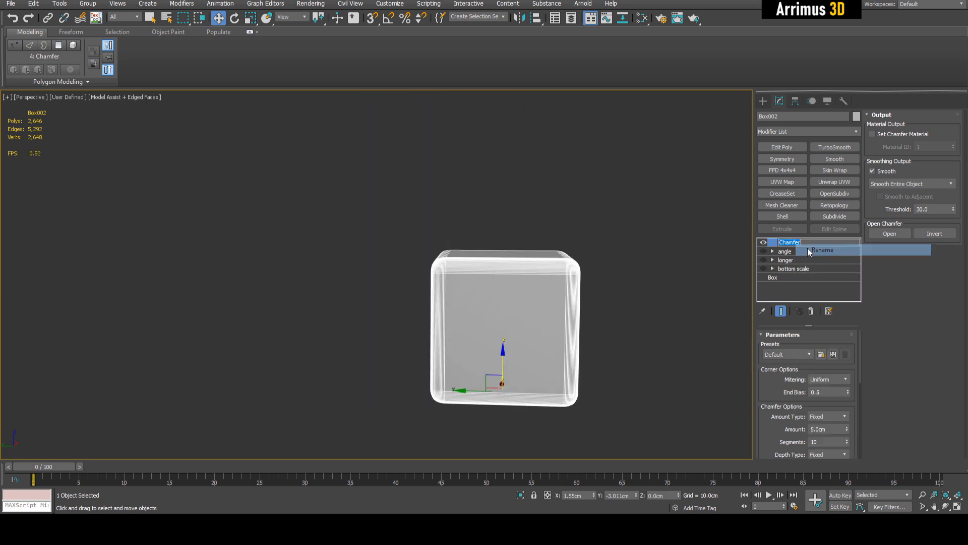
key("Return")
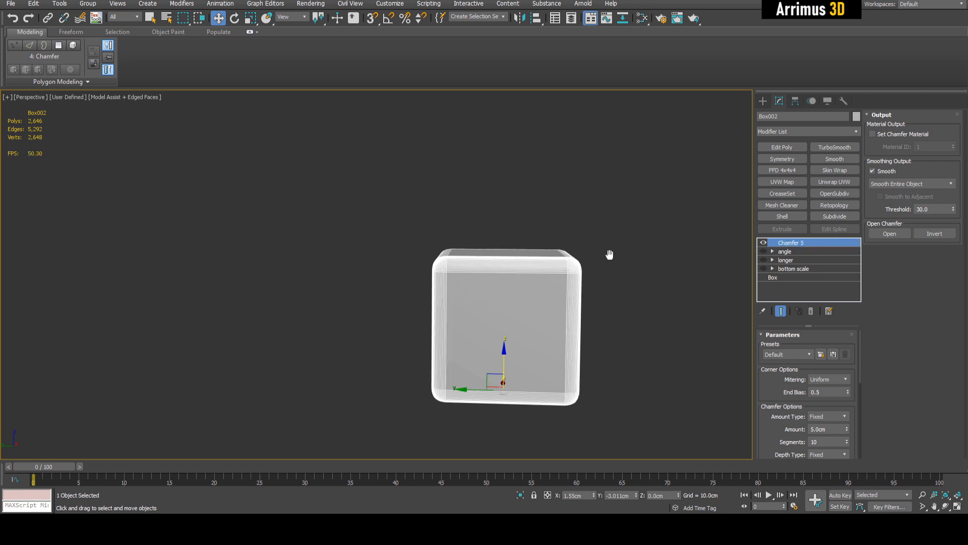
- Copy the Chamfer 5 modifier and paste the duplicate directly above it in the modifier stack
right_click(779, 243)
left_click(801, 285)
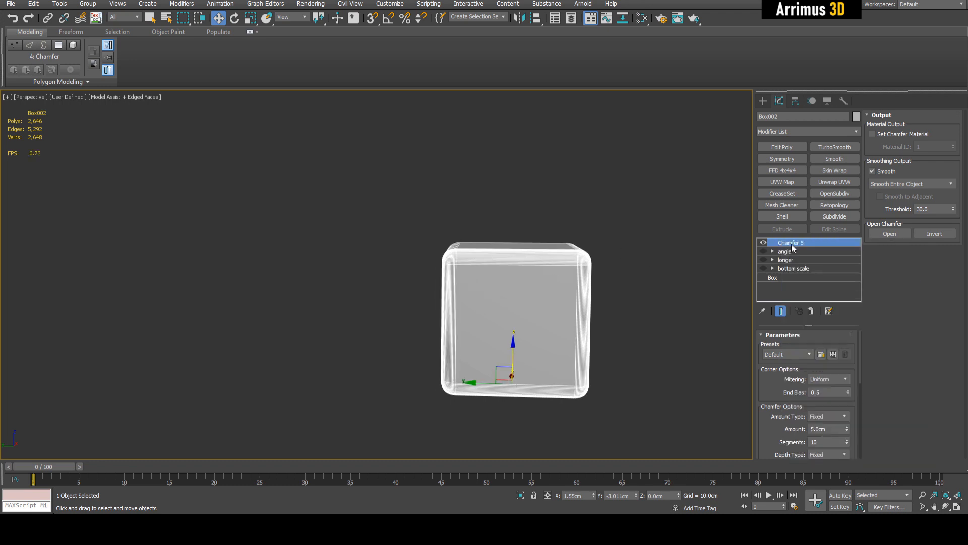
right_click(789, 243)
left_click(810, 295)
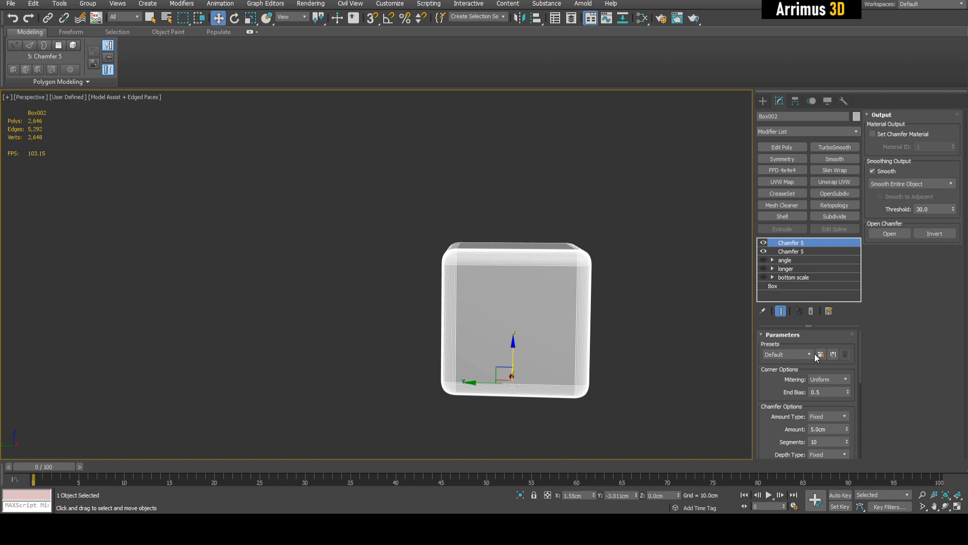
- Set the duplicate chamfer's amount to 10 cm and turn off the original Chamfer 5 modifier below it
double_click(832, 432)
type("10")
key("Return")
middle_click_drag(637, 343, 637, 291, "alt")
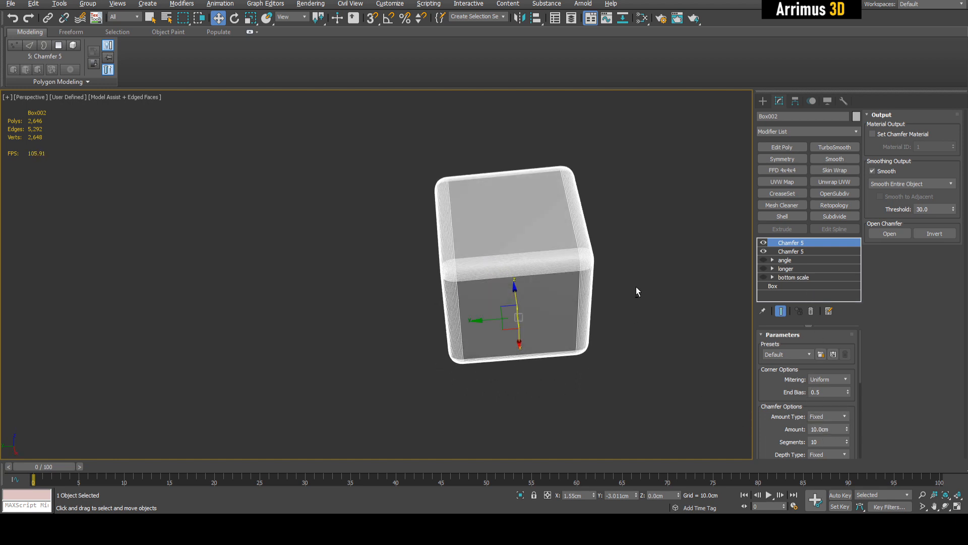
left_click(764, 251)
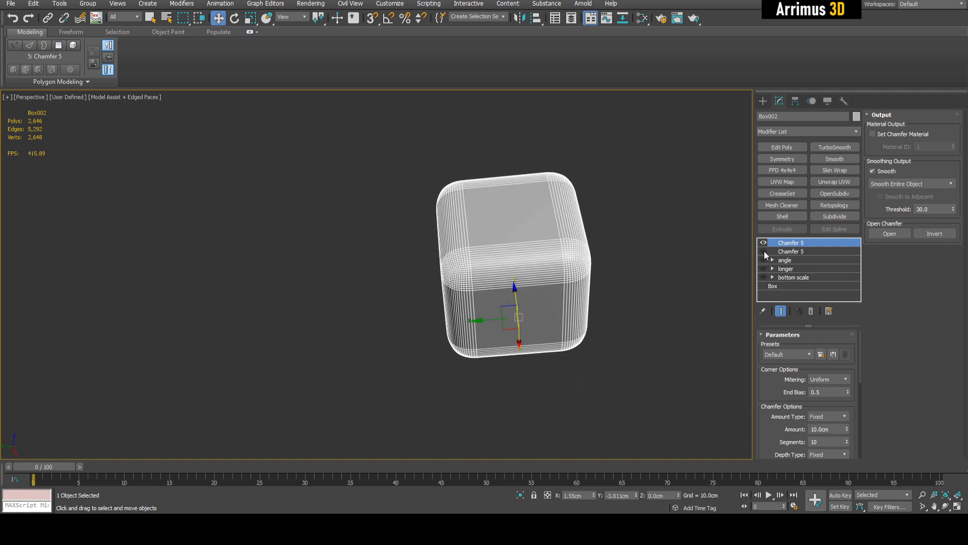
- Rename the duplicate chamfer modifier as "Chamfer 10" and turn it off
right_click(797, 243)
left_click(812, 255)
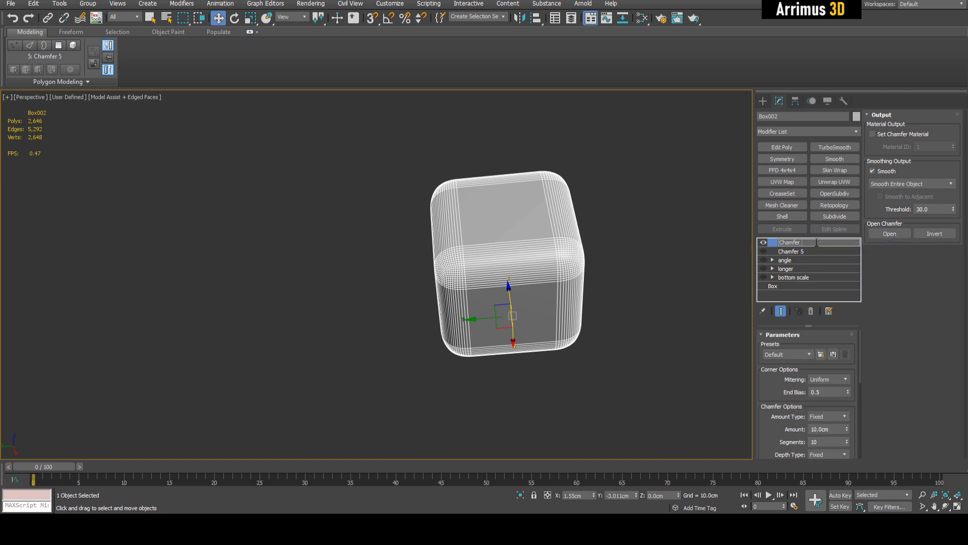
key("Return")
middle_click_drag(644, 270, 659, 246)
left_click(766, 243)
- Paste another copy of Chamfer 5 on top of the stack and give it 15 segments and an amount of 15 cm
right_click(785, 242)
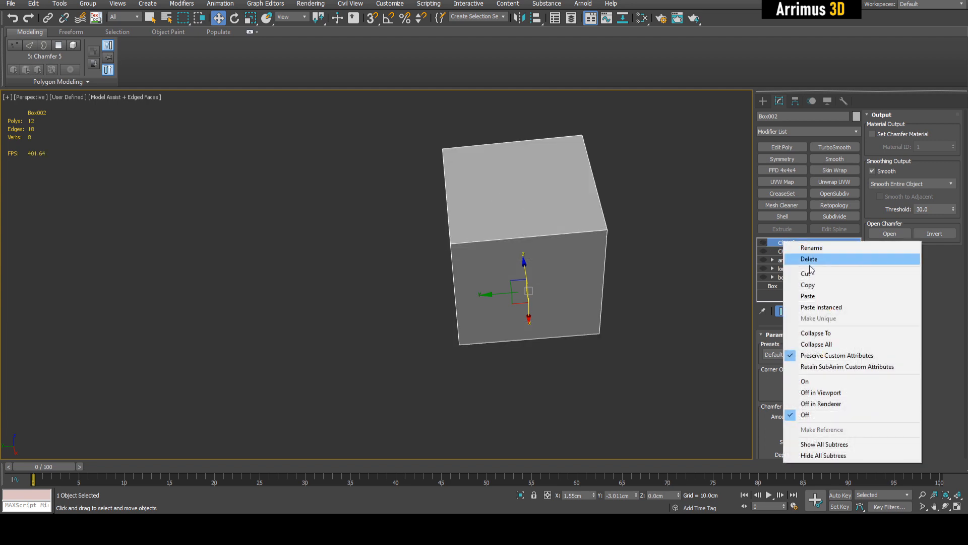
left_click(828, 296)
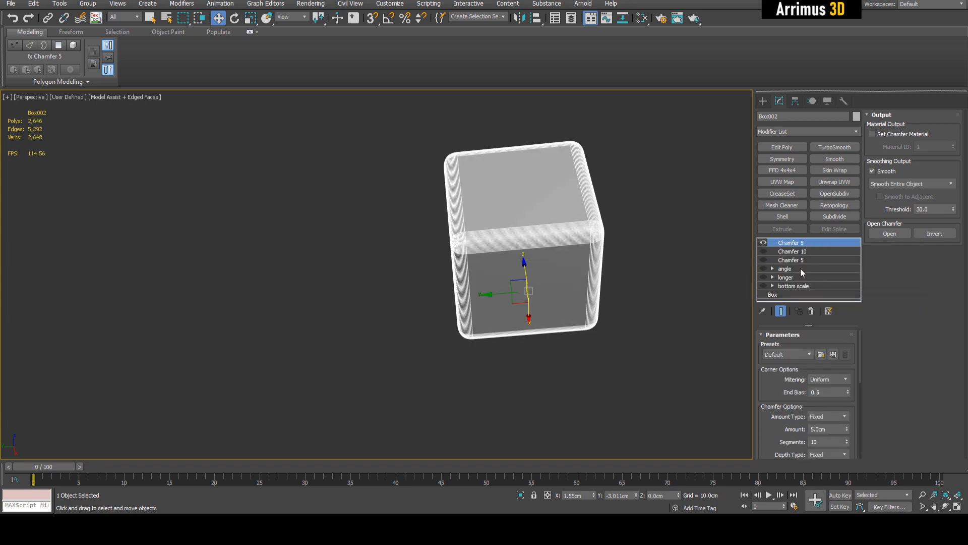
double_click(823, 443)
type("15")
key("Return")
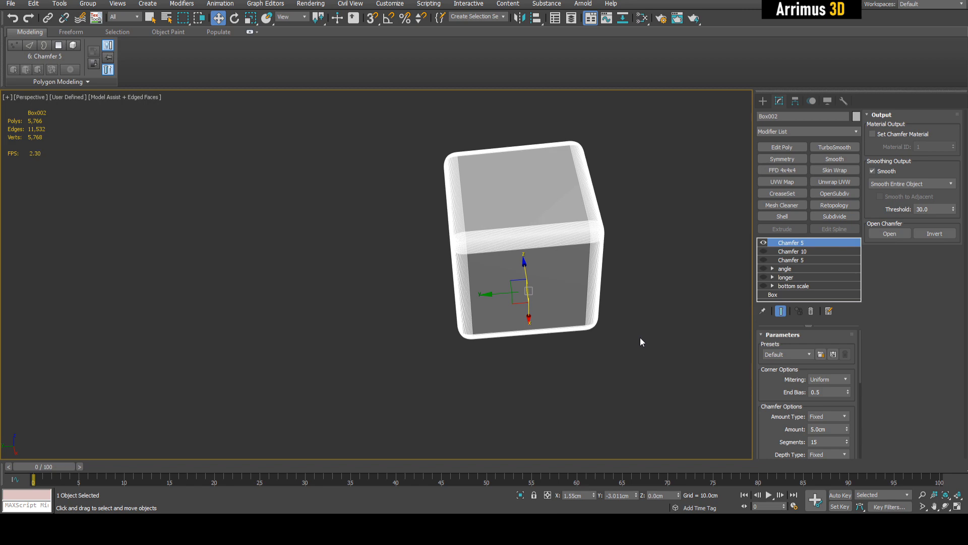
scroll(640, 338, "up", 3)
double_click(822, 430)
type("15")
key("Return")
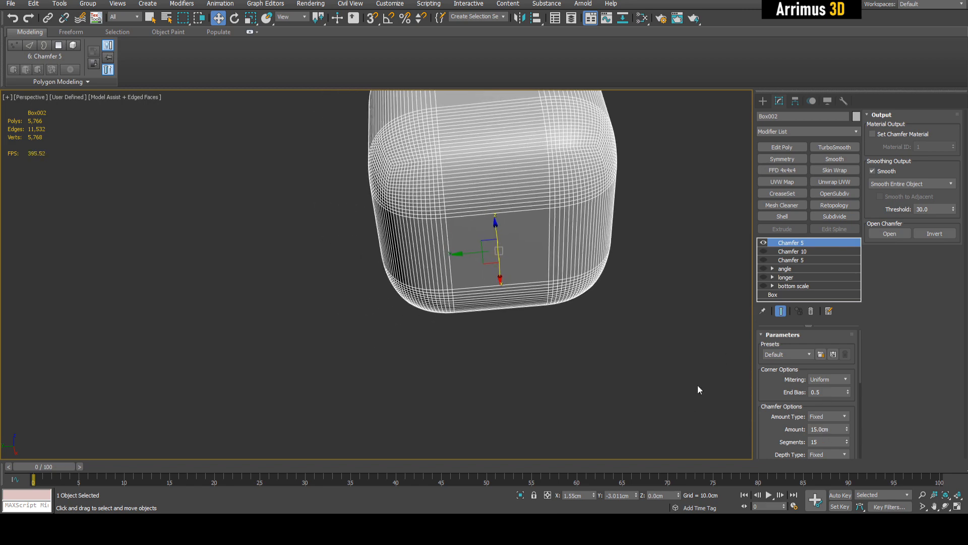
- Set the top chamfer's segments to 10 and toggle that modifier off and on to check the rounded box
double_click(824, 442)
type("1")
key("Return")
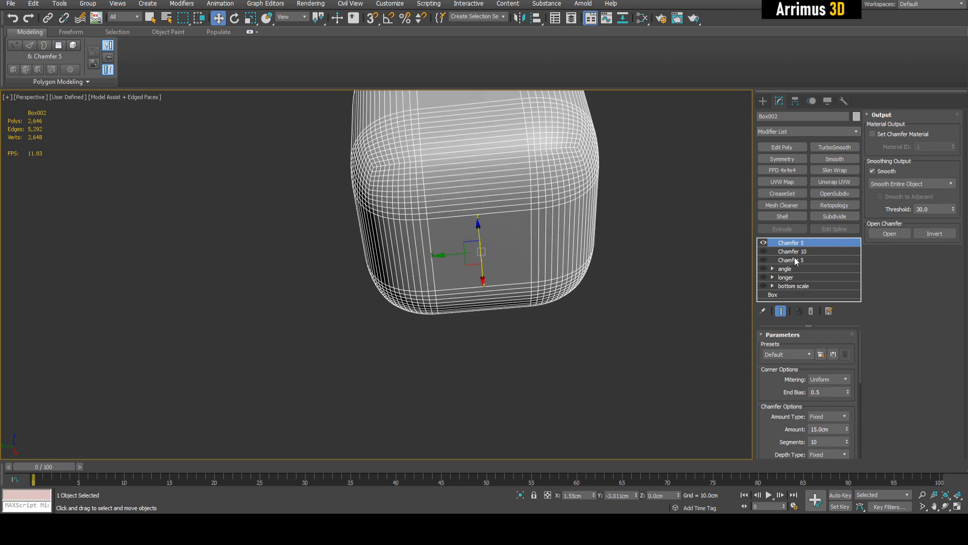
left_click(796, 252)
left_click(764, 243)
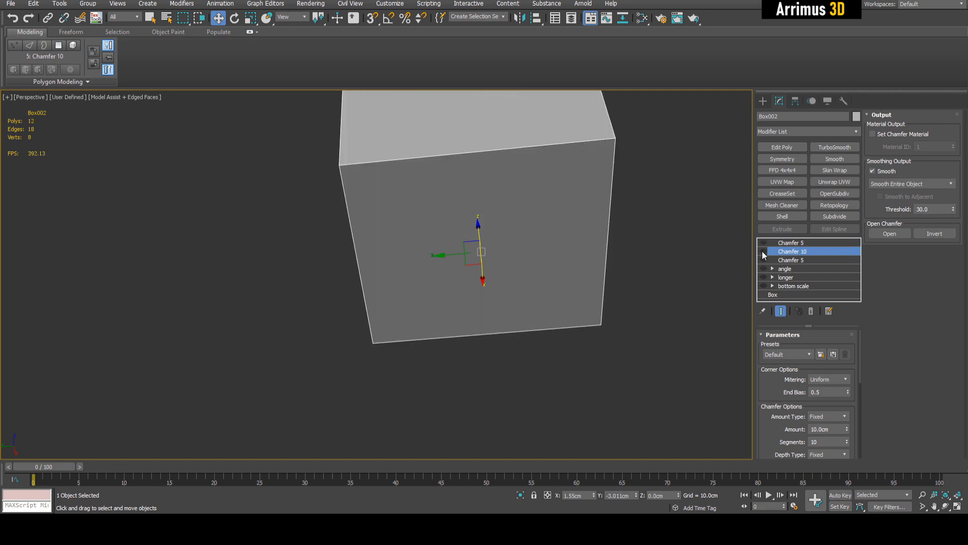
left_click(782, 243)
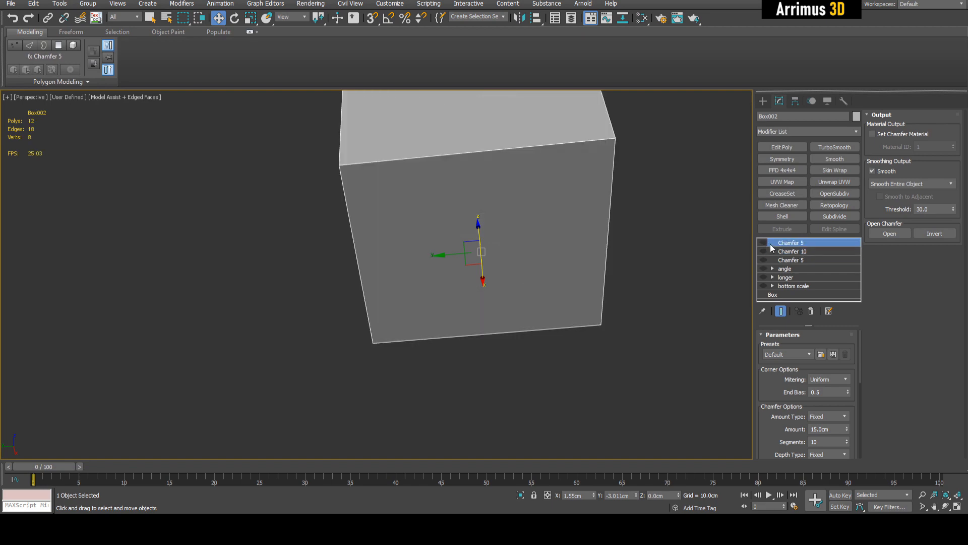
left_click(765, 243)
- Try raising the top chamfer's amount to about 28.9 cm, inspect the shape and undo the change
scroll(624, 287, "down", 5)
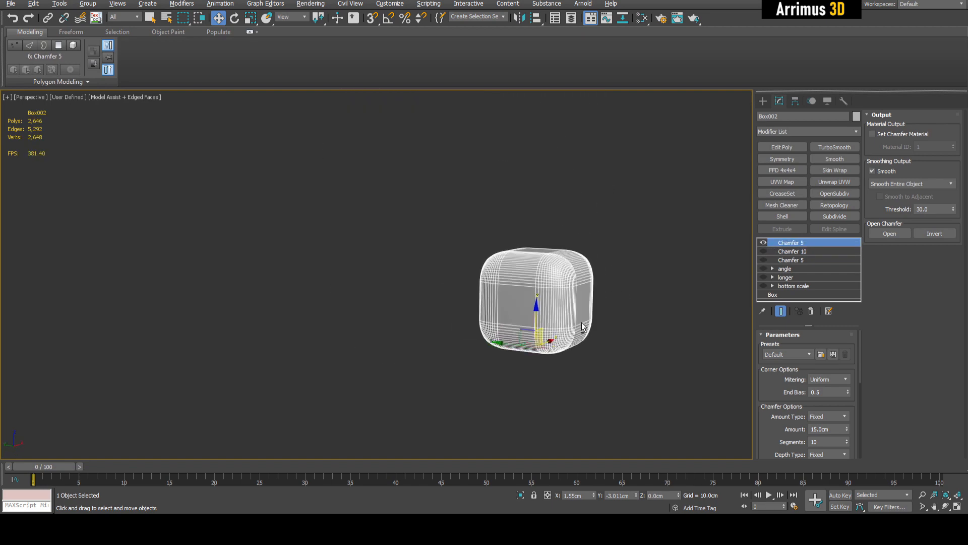
key("z")
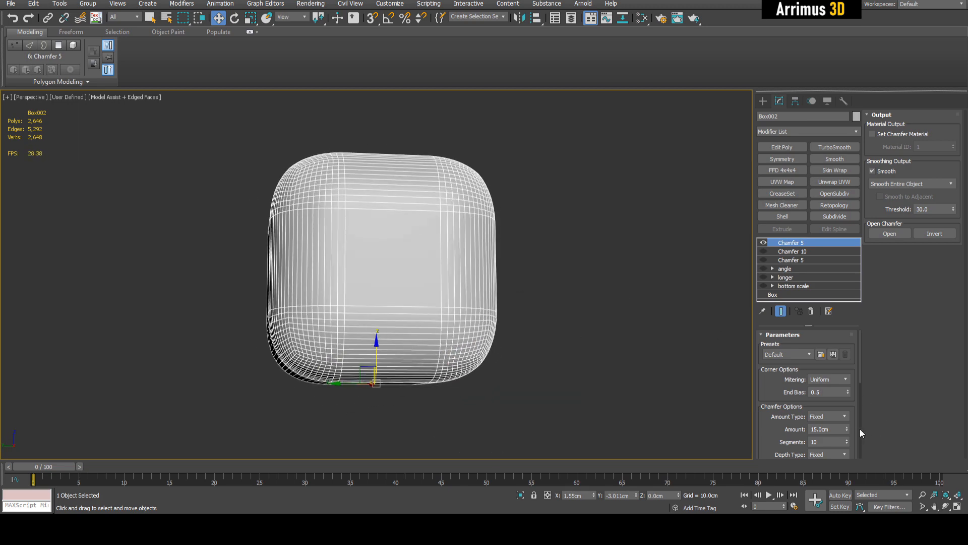
left_click_drag(848, 427, 853, 373)
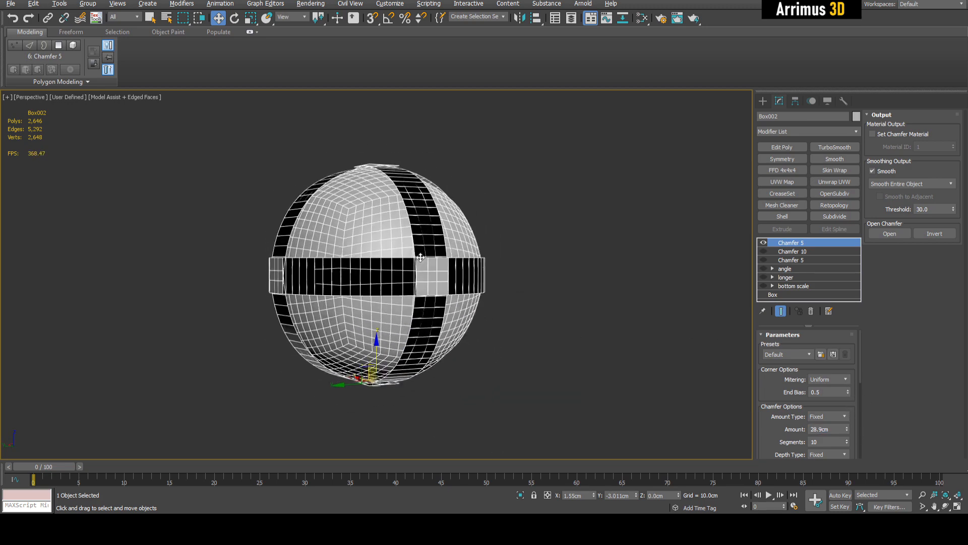
middle_click_drag(517, 291, 534, 252)
key("ctrl+z")
- Turn off the top chamfer and turn on the bottom scale modifier
left_click(763, 243)
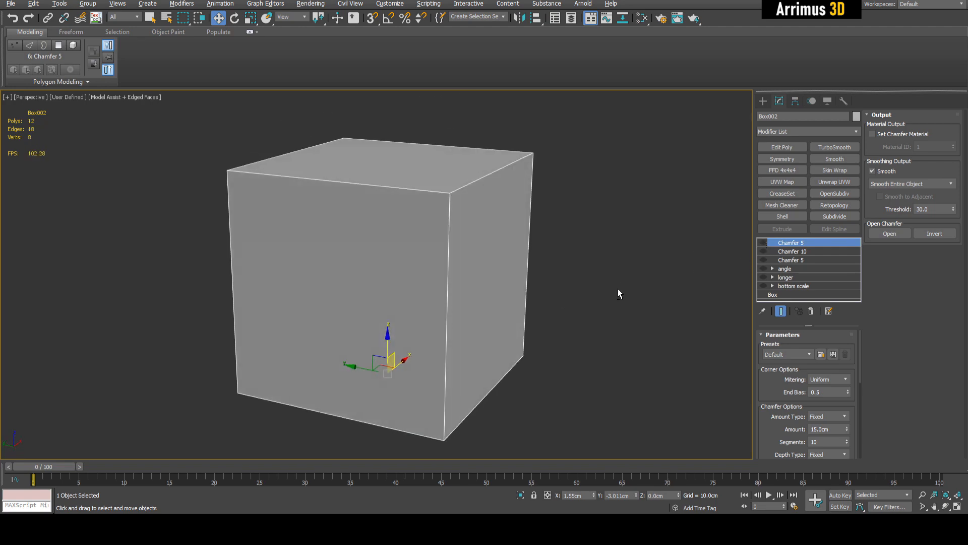
key("q")
scroll(614, 313, "down", 4)
scroll(577, 326, "up", 3)
middle_click_drag(579, 331, 667, 256, "alt")
left_click(764, 286)
- Preview the bottom scale shape with each of the three chamfers on, one at a time
left_click(763, 260)
scroll(667, 257, "up", 2)
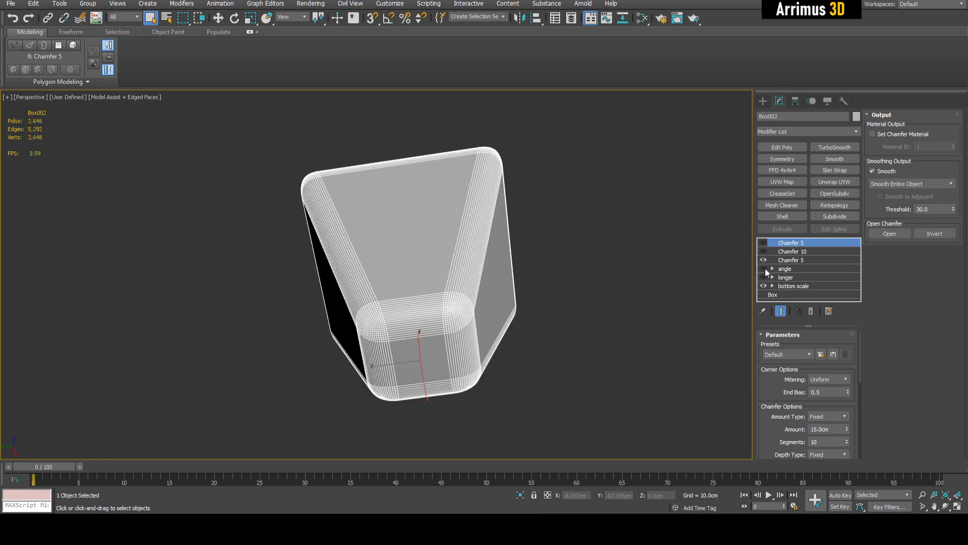
left_click(763, 259)
left_click(762, 251)
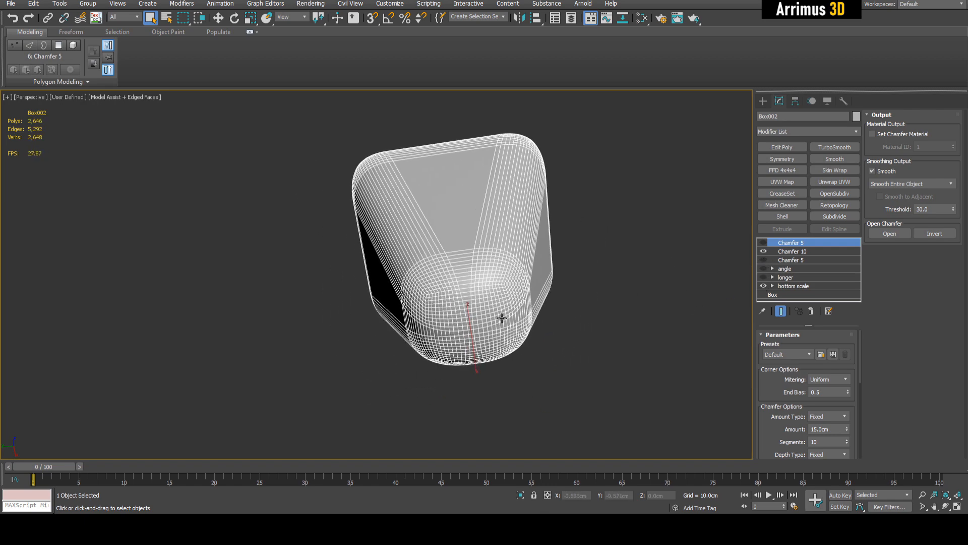
left_click(764, 251)
left_click(764, 242)
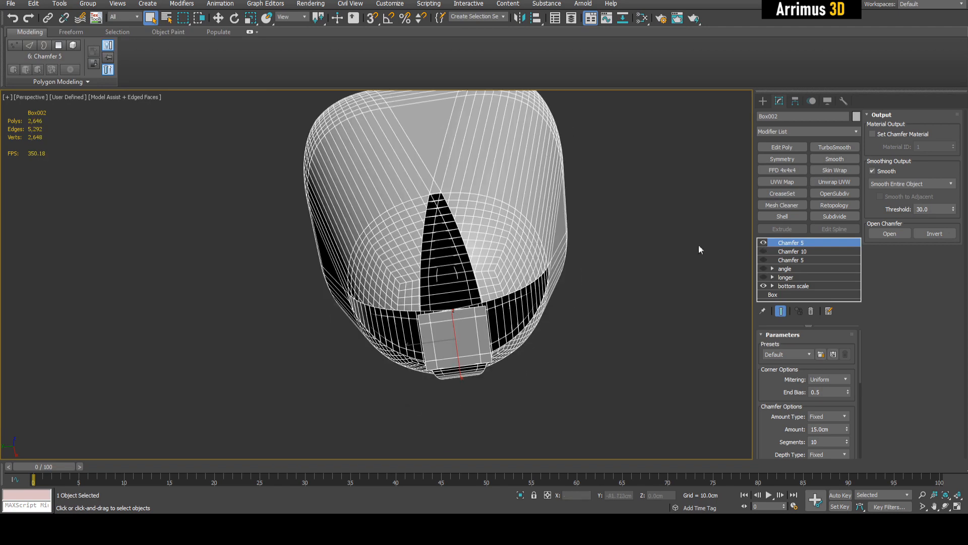
left_click(764, 243)
- Rename the top chamfer modifier as "Chamfer 15" and check the parameters of all three chamfers
right_click(791, 244)
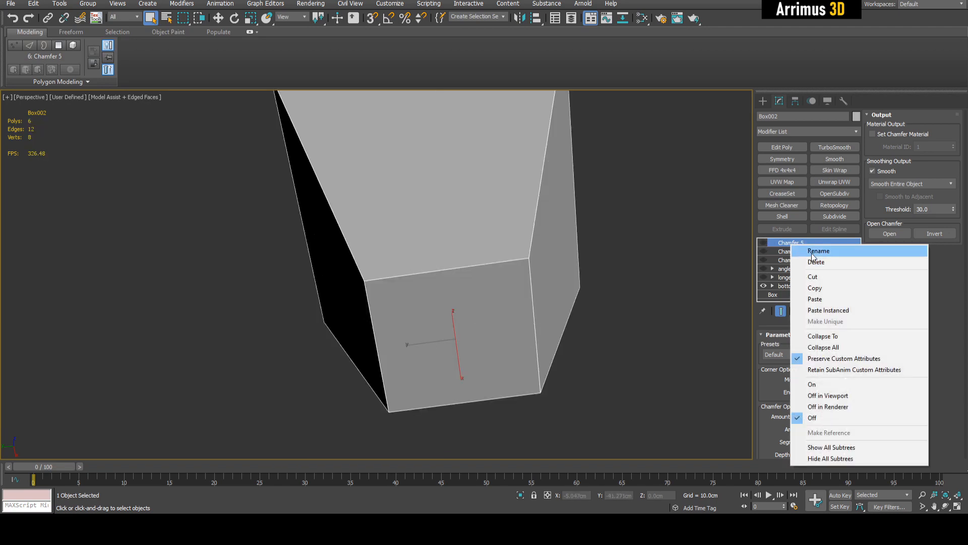
left_click(812, 253)
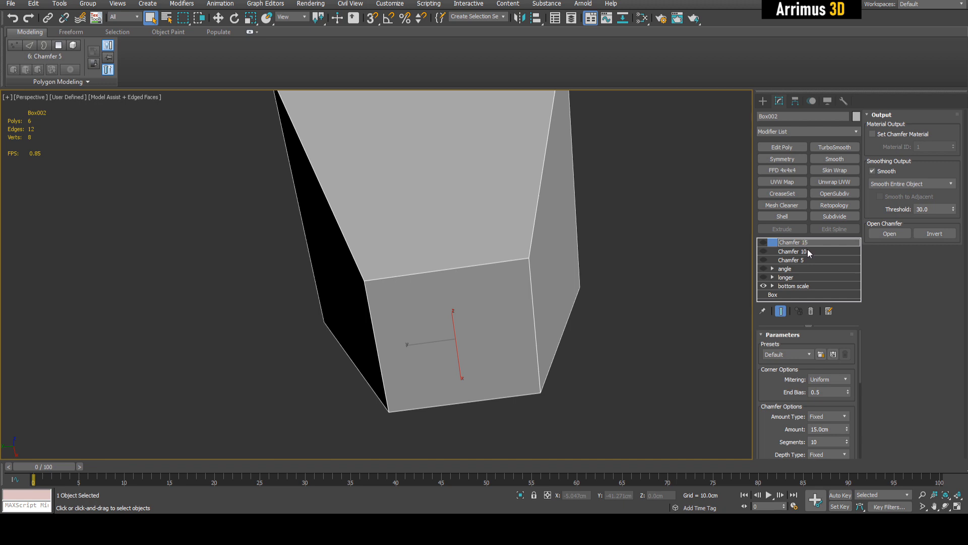
key("Return")
left_click(790, 260)
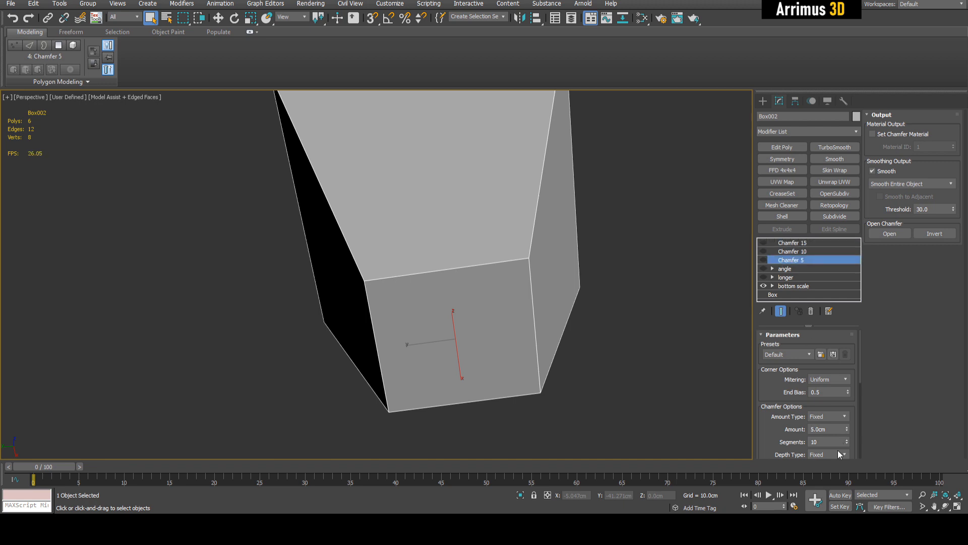
left_click(798, 250)
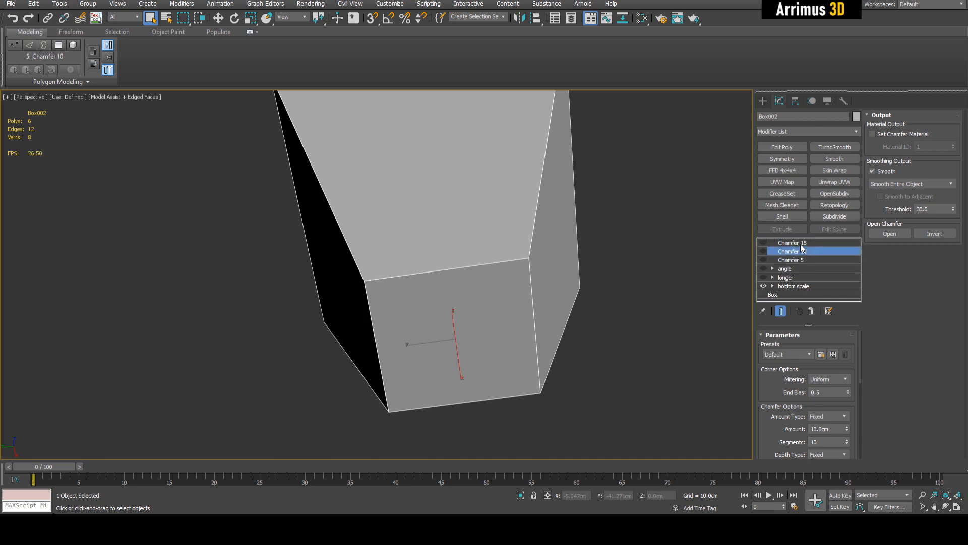
left_click(794, 242)
- Turn off the bottom scale modifier and turn on the longer modifier
scroll(580, 249, "down", 3)
middle_click_drag(580, 249, 580, 309, "alt")
middle_click_drag(679, 292, 704, 257, "alt")
left_click(764, 285)
left_click(764, 277)
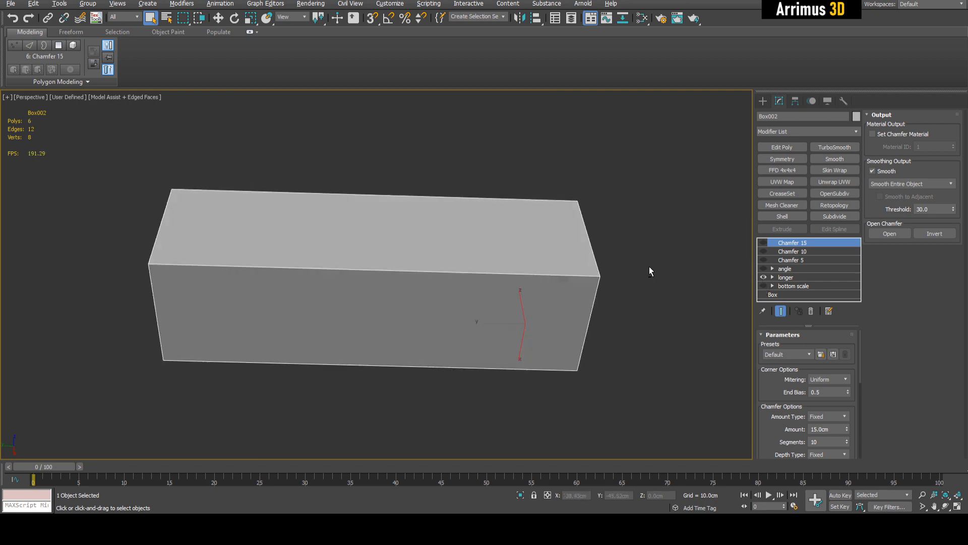
- Preview the longer shape with Chamfer 5, Chamfer 10 and Chamfer 15 in turn
left_click(764, 259)
left_click(763, 260)
left_click(763, 251)
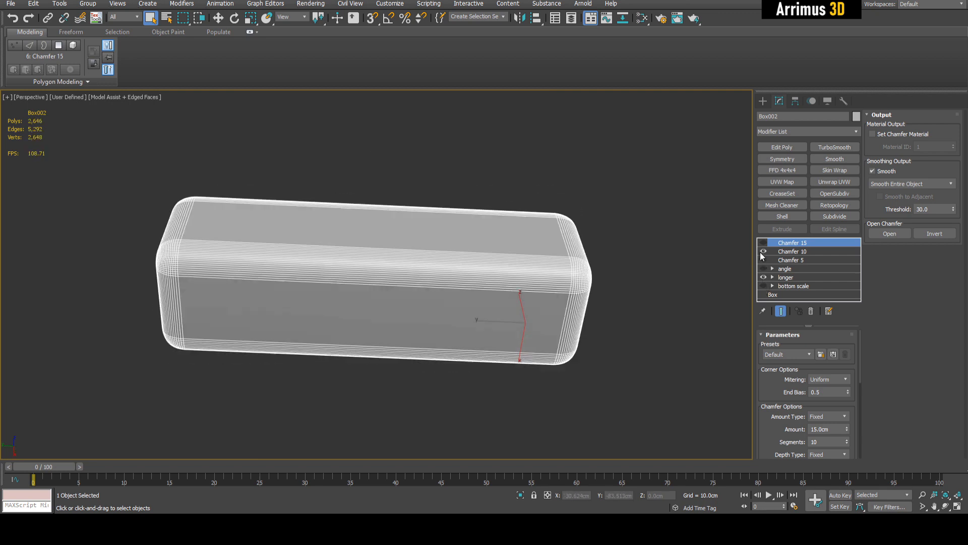
left_click(763, 251)
left_click(764, 243)
left_click(763, 243)
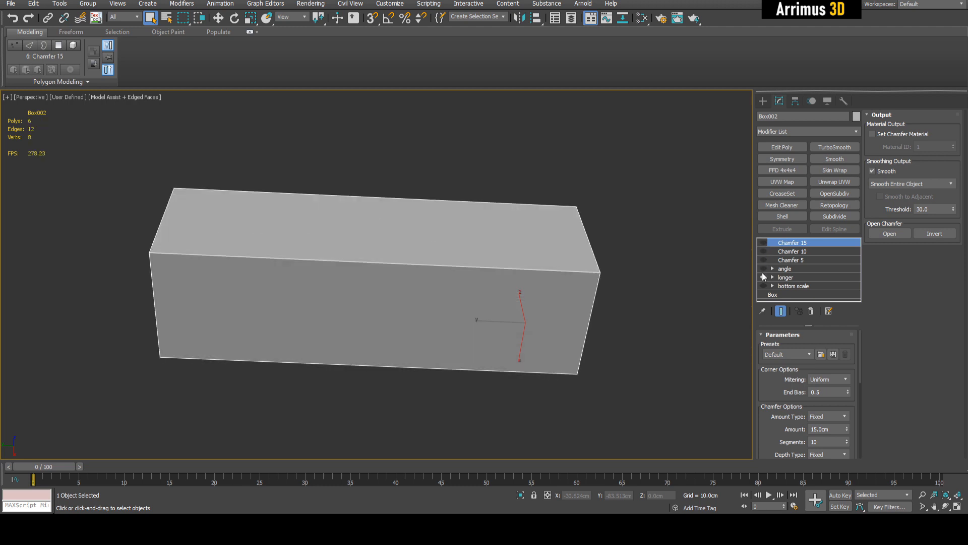
- Switch the shape from longer to angle and cycle through the chamfers, leaving Chamfer 15 on
left_click(764, 277)
left_click(764, 269)
left_click(765, 259)
left_click(764, 259)
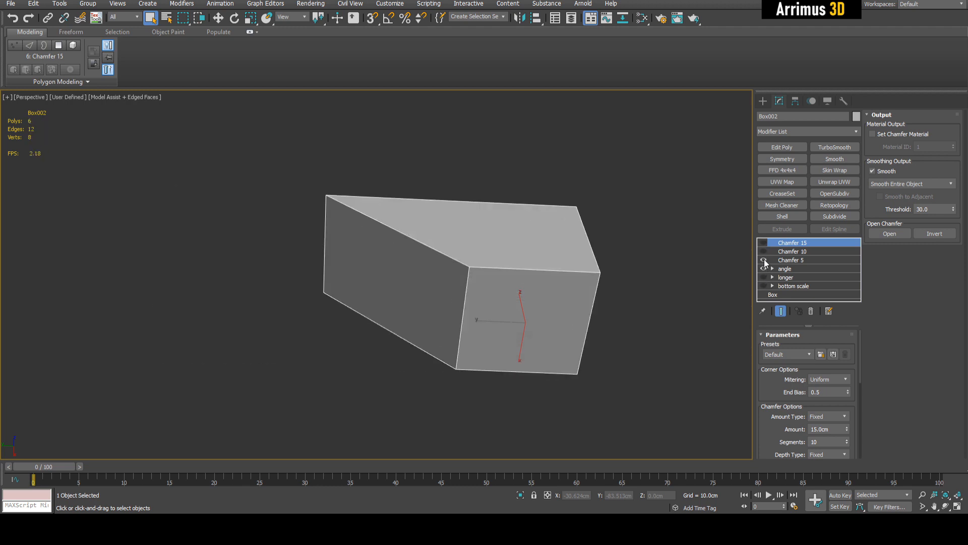
left_click(763, 252)
left_click(763, 252)
left_click(763, 243)
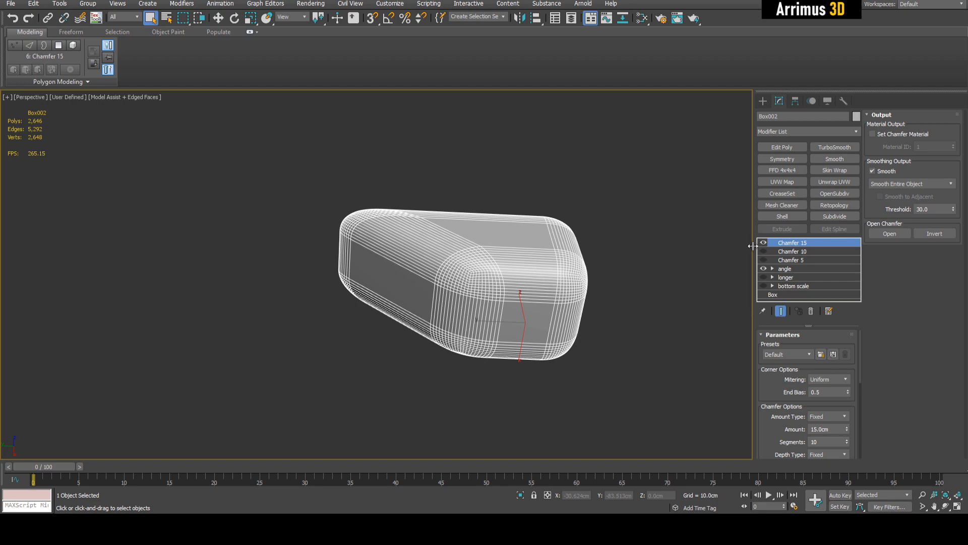
- Compare the angle shape with and without Chamfer 15 from close up
scroll(686, 261, "up", 5)
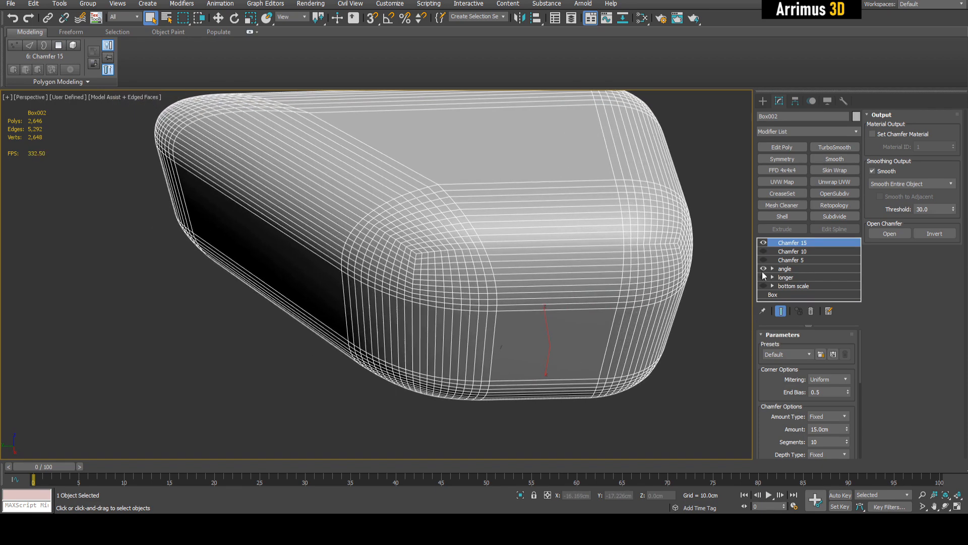
left_click(763, 243)
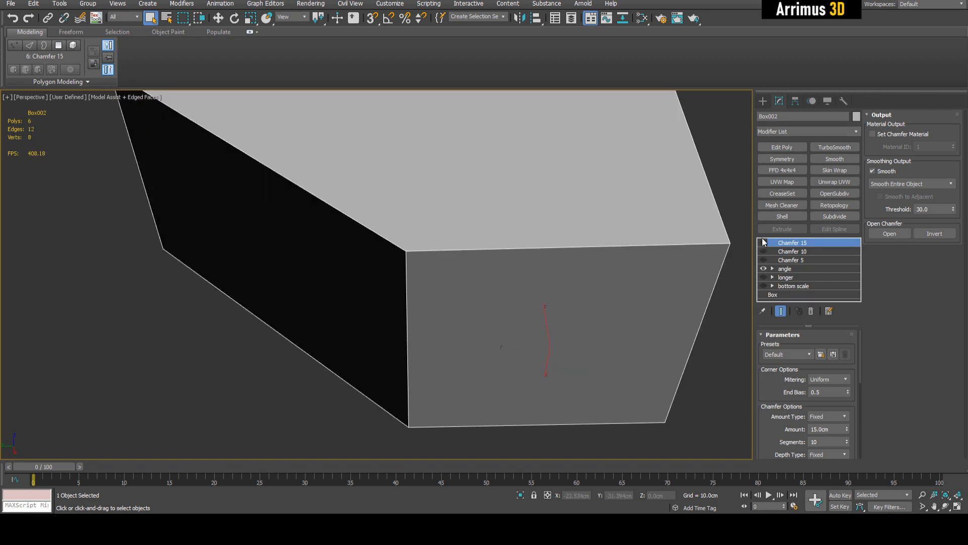
left_click(764, 242)
middle_click_drag(499, 237, 537, 237, "alt")
middle_click_drag(618, 227, 651, 222, "alt")
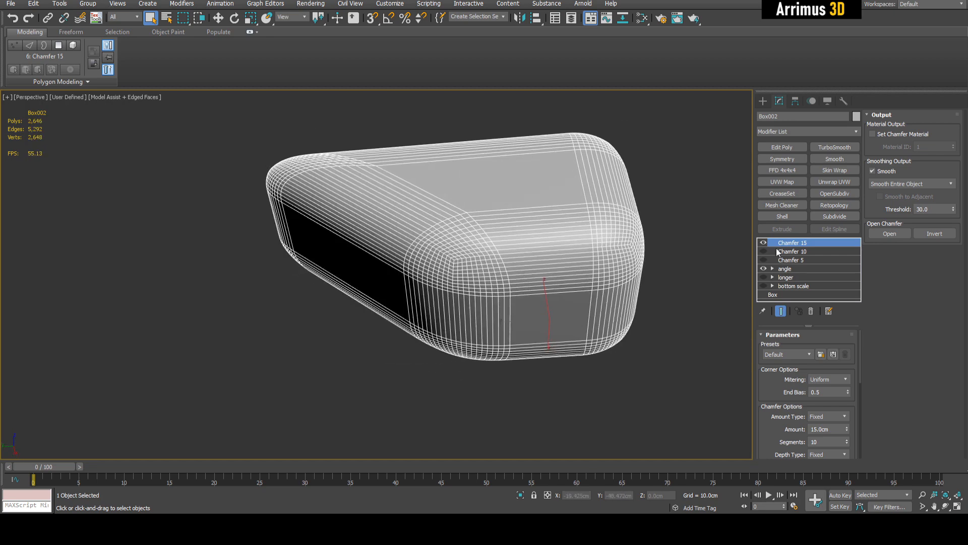
- Turn off Chamfer 15 and the angle modifier, and paste a copy of angle directly above the original
left_click(764, 243)
left_click(787, 270)
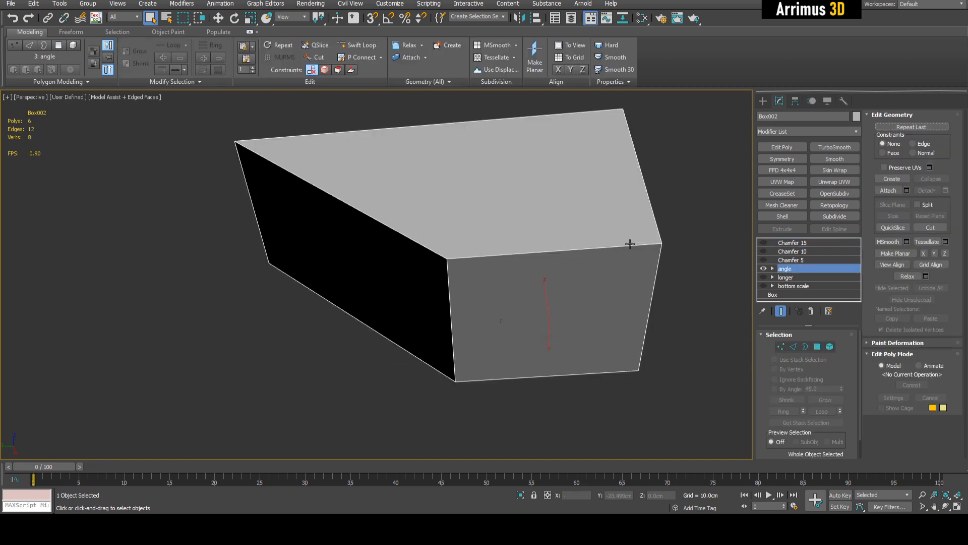
right_click(788, 266)
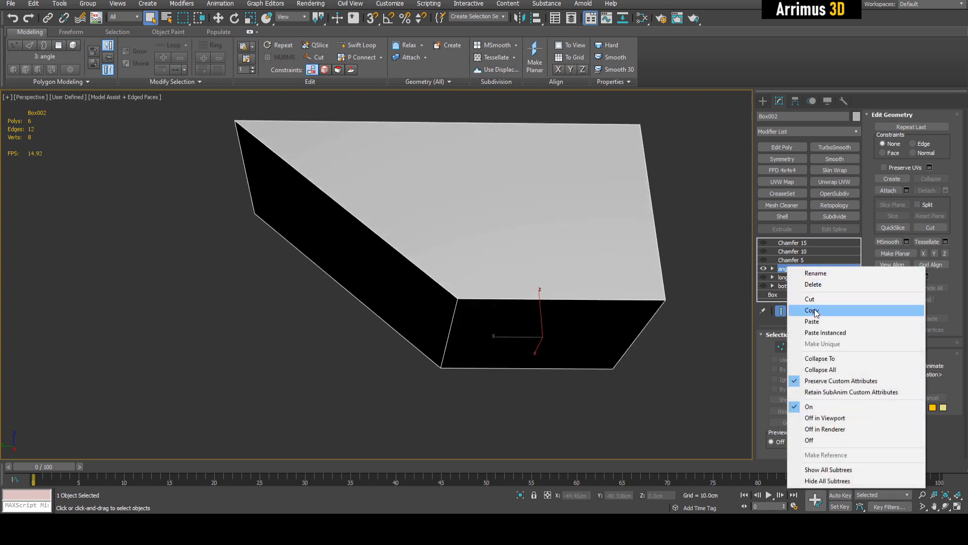
left_click(813, 310)
left_click(763, 270)
right_click(782, 268)
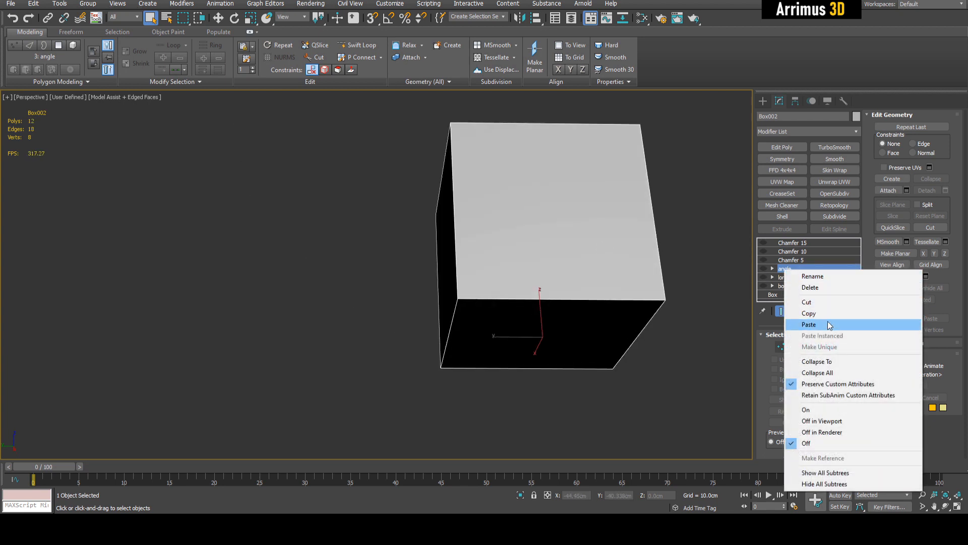
left_click(828, 321)
- Turn on the duplicate angle modifier and select the vertical edge where its slanted side meets the front face
left_click(767, 269)
left_click(763, 269)
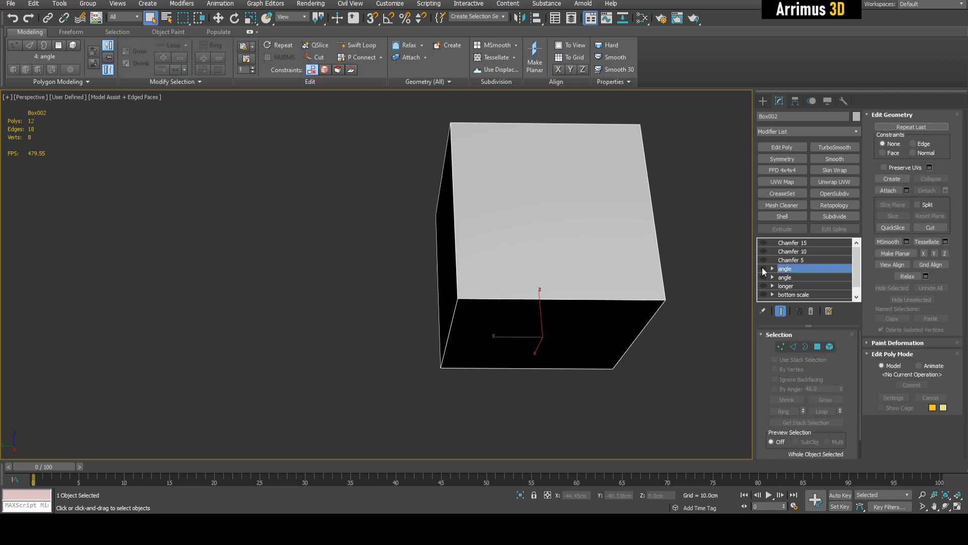
left_click(764, 269)
left_click(773, 268)
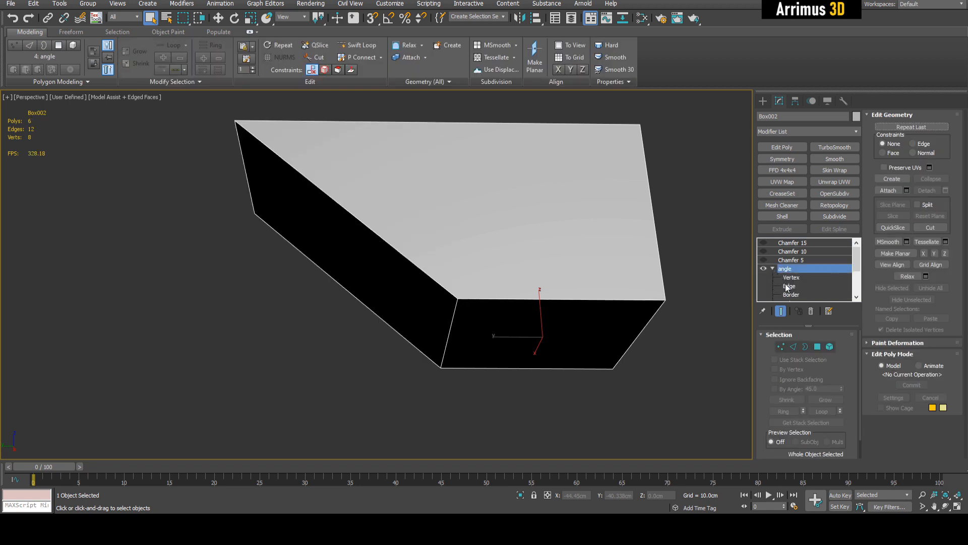
left_click(788, 286)
left_click(454, 310)
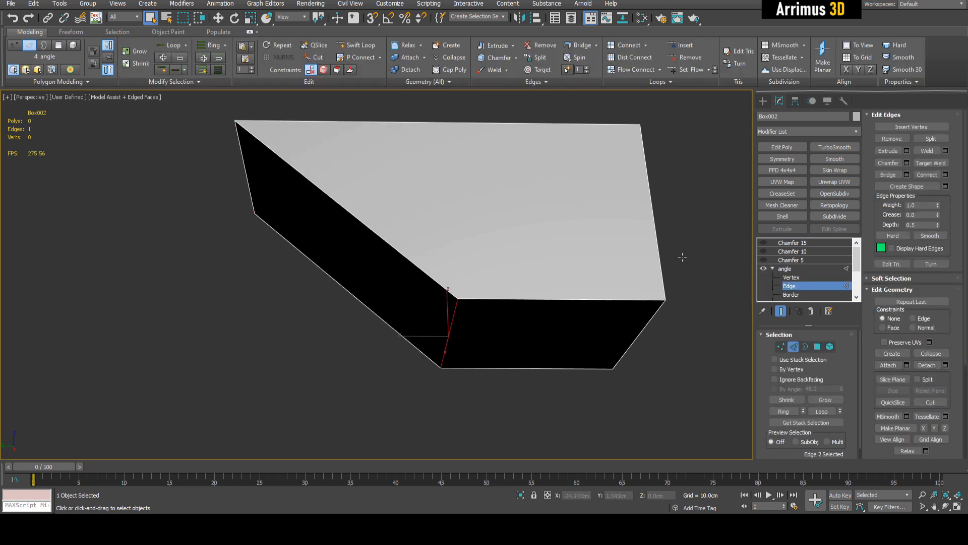
- Chamfer the selected edge with 25 segments, trying an amount of 25 cm before applying 5 cm
left_click(907, 163)
left_click_drag(491, 256, 413, 256)
type("25")
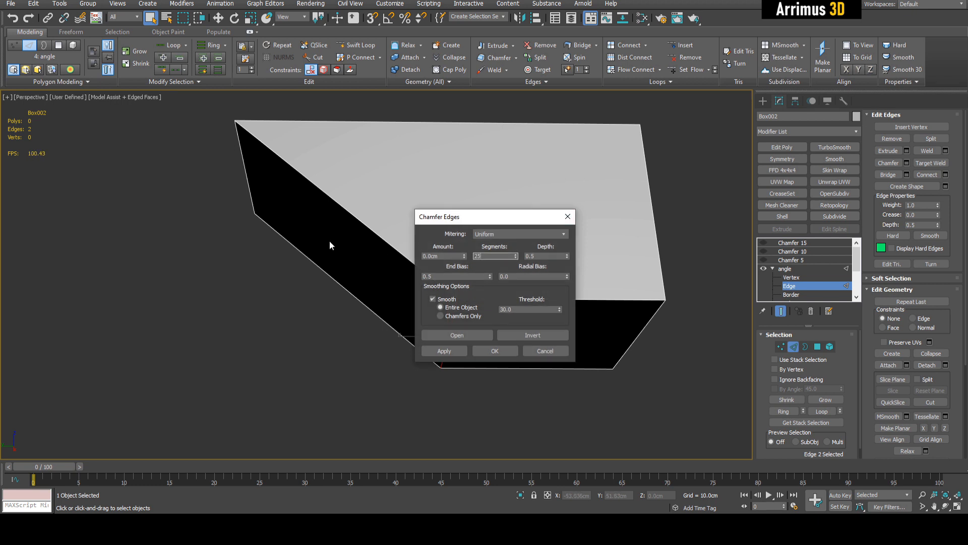
middle_click_drag(329, 241, 222, 238)
left_click_drag(454, 256, 399, 255)
type("25")
middle_click_drag(299, 249, 392, 267)
scroll(227, 250, "down", 3)
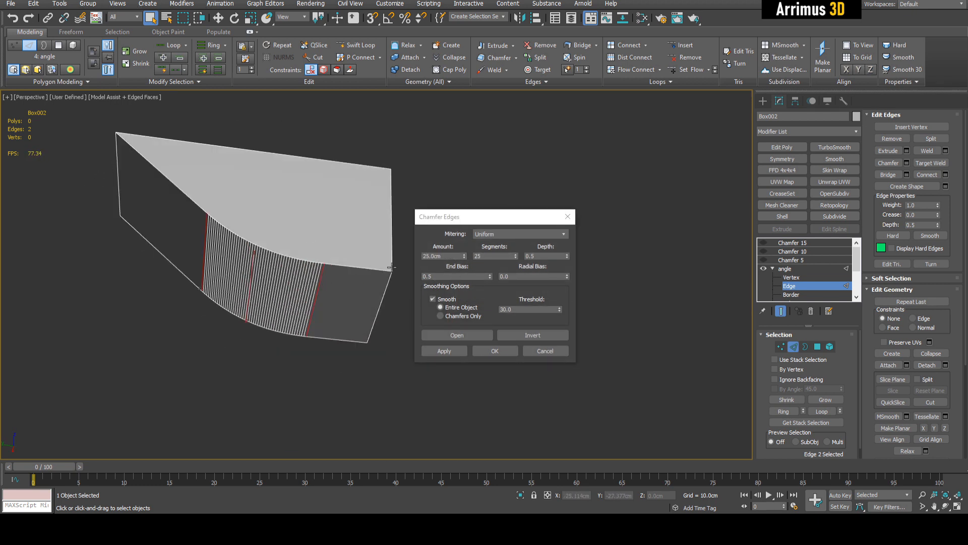
middle_click_drag(272, 254, 309, 268, "alt")
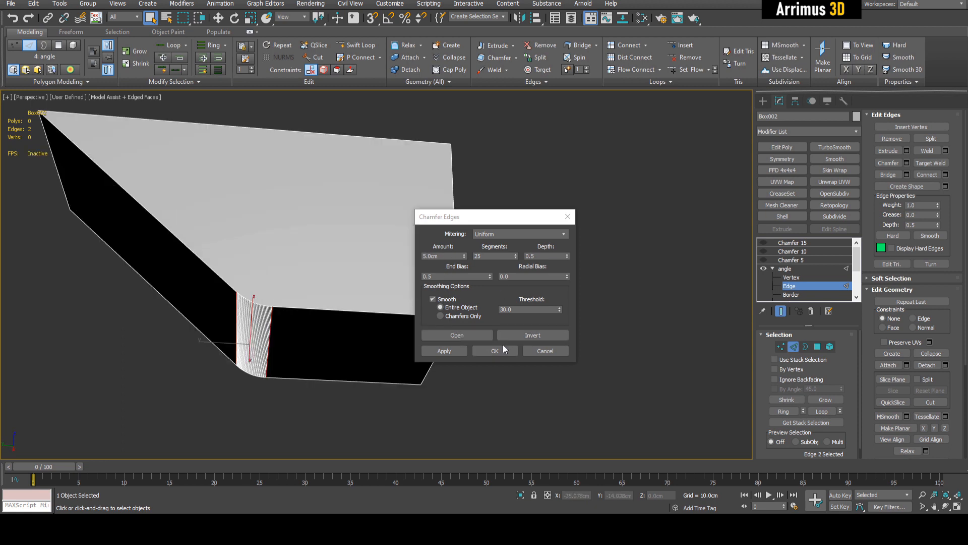
left_click(501, 349)
- Turn off the duplicate angle modifier and rename it as "angle 5"
left_click(787, 269)
left_click(810, 270)
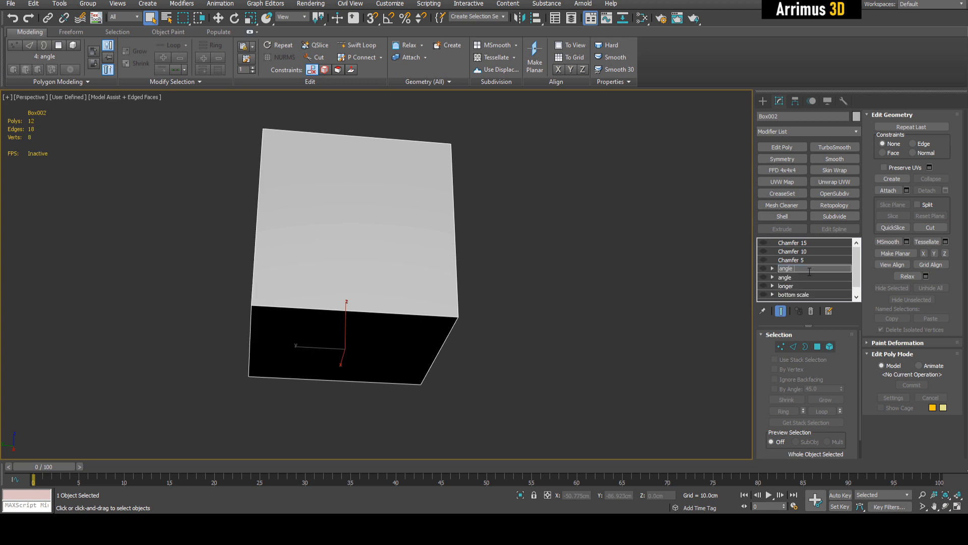
type("5")
key("Return")
middle_click_drag(631, 281, 658, 267)
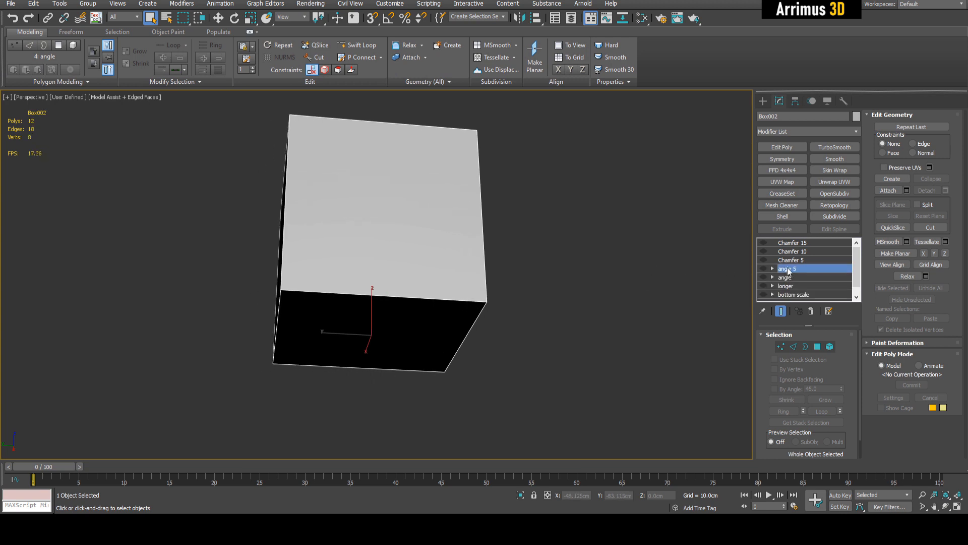
- Paste another copy of angle above angle 5 and select its vertical edge where the slanted side meets the front face
right_click(789, 270)
left_click(802, 323)
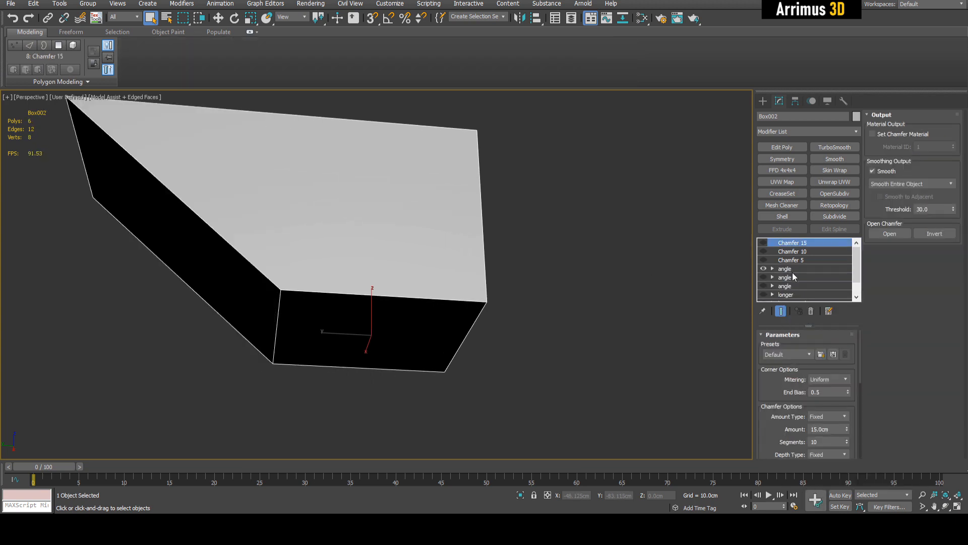
left_click(792, 271)
key("2")
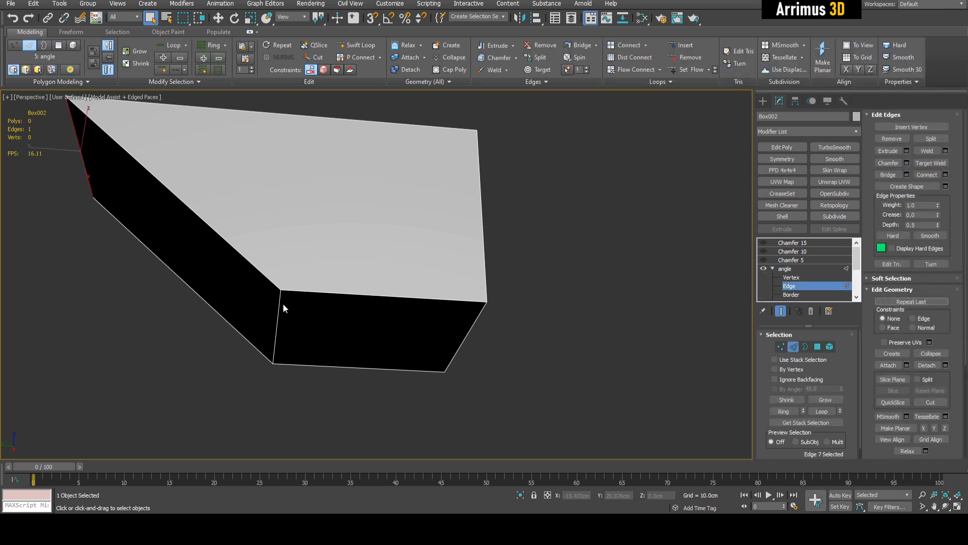
left_click(282, 304)
- Chamfer the selected edge by 15 cm with 25 segments
left_click(892, 163)
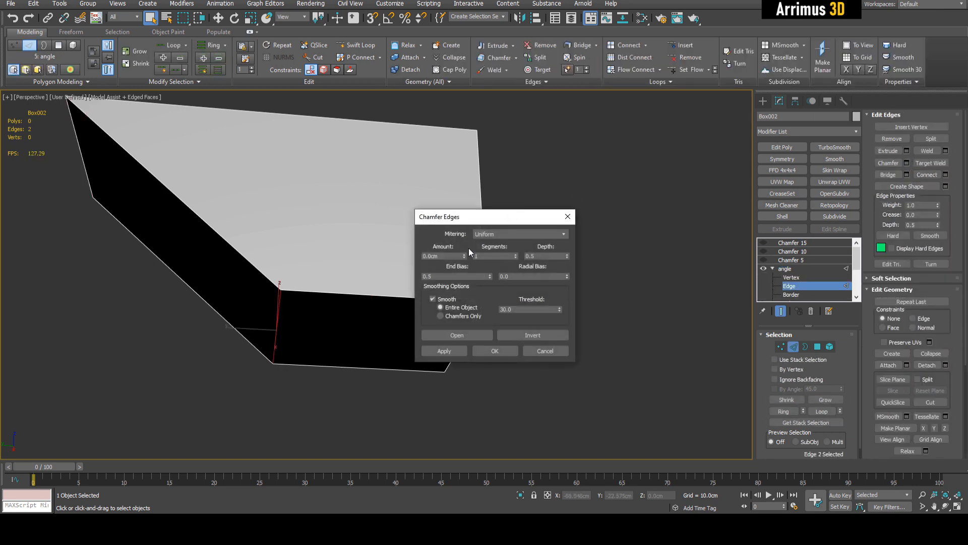
double_click(444, 255)
type("5")
key("Tab")
type("50")
key("Return")
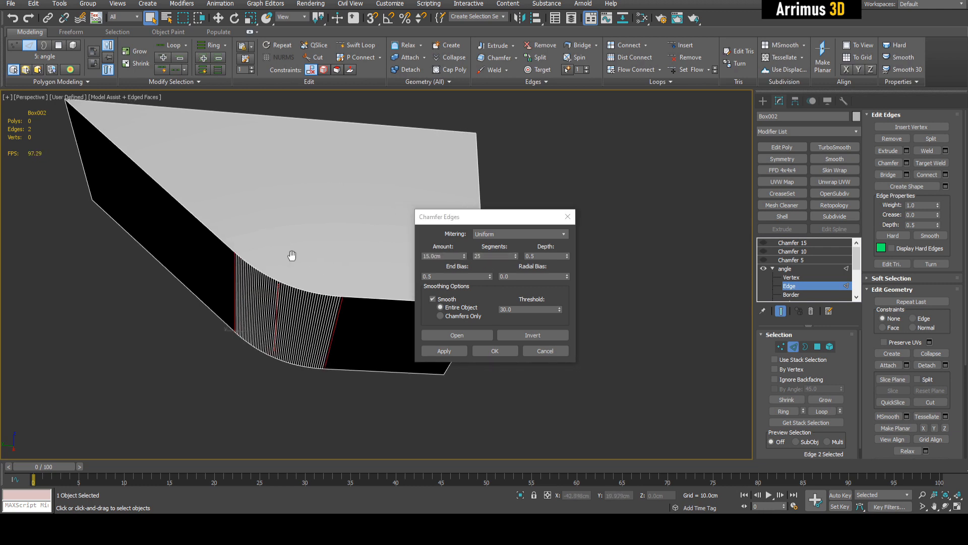
left_click(493, 349)
- Leave edge editing and rename the chamfered copy as "angle 15"
left_click(771, 269)
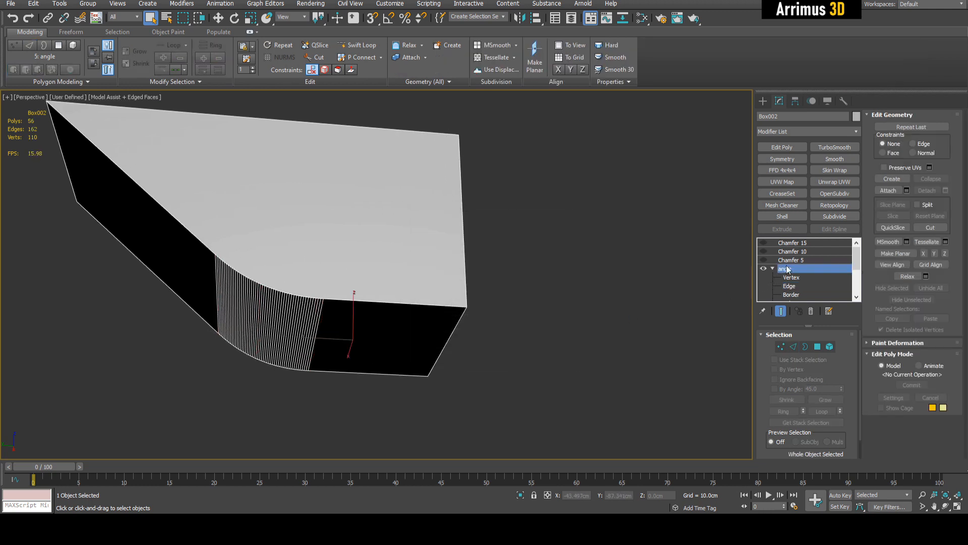
right_click(786, 273)
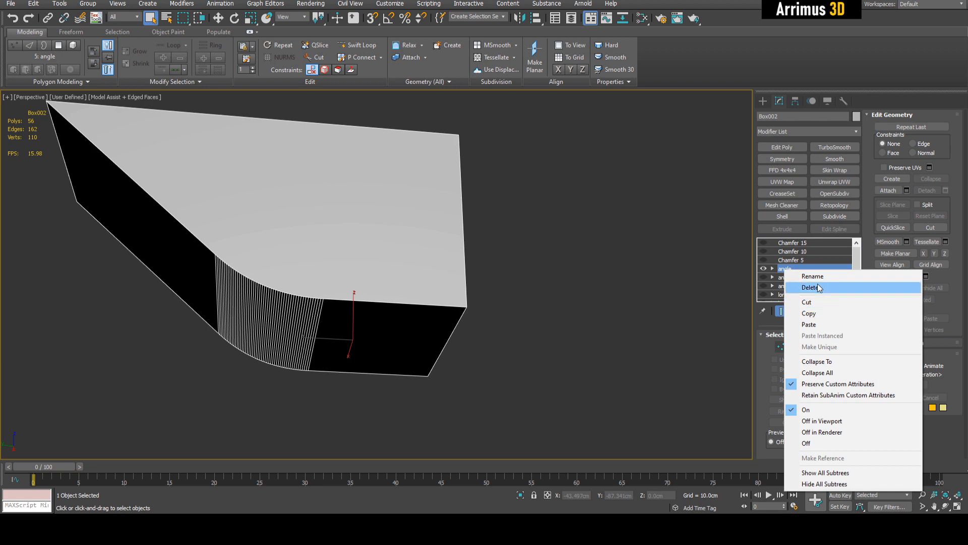
left_click(807, 276)
type("15")
key("Return")
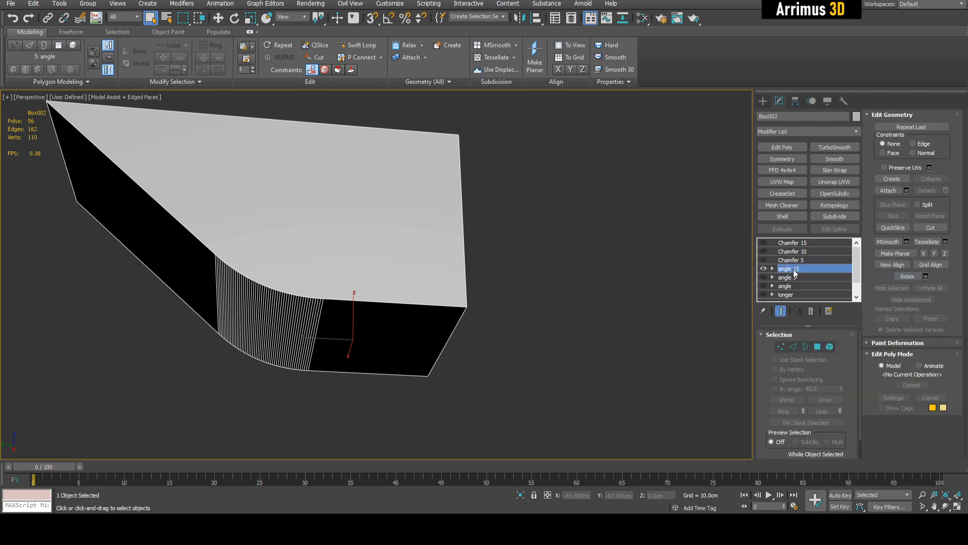
- Paste another copy of angle above angle 15 and chamfer its slanted-side corner edge by 25 cm with 25 segments
right_click(779, 270)
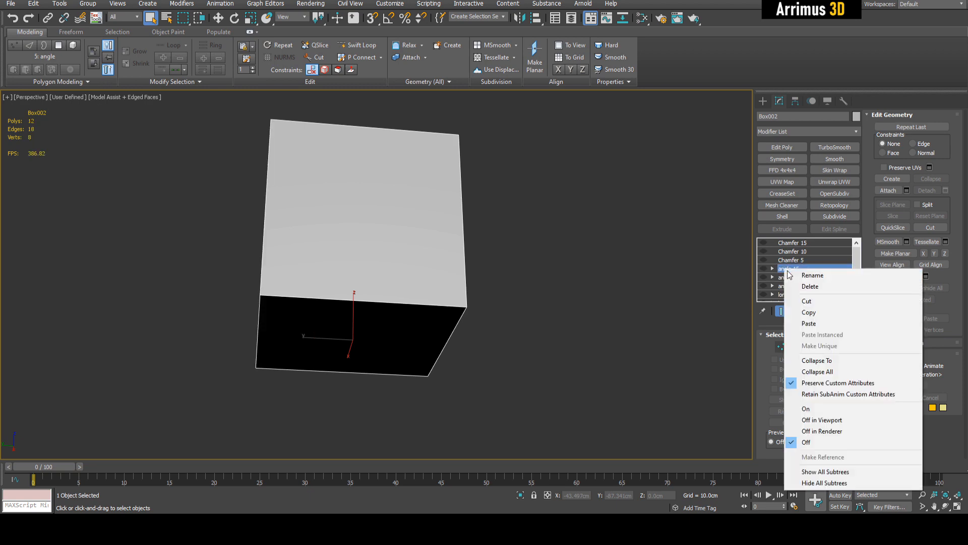
left_click(825, 321)
left_click(906, 163)
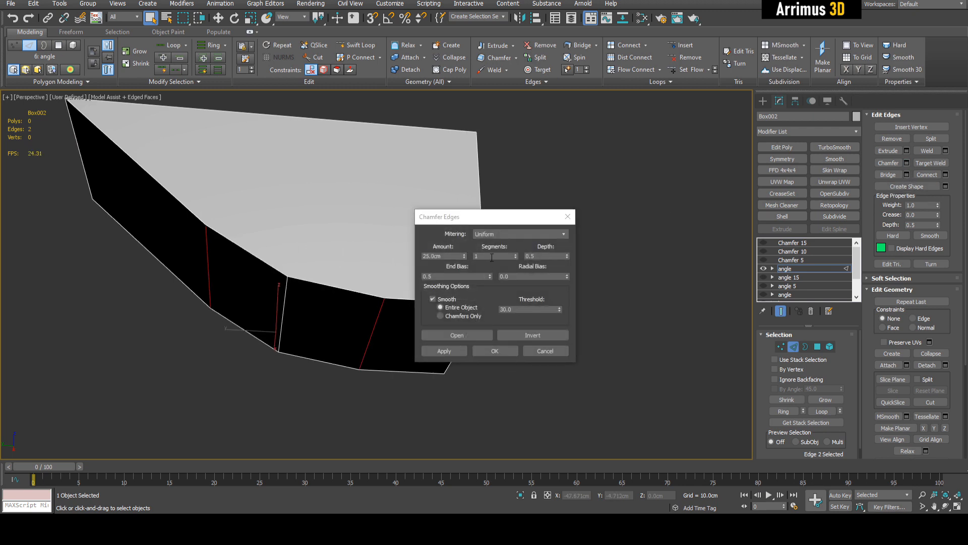
key("Tab")
type("25")
key("Return")
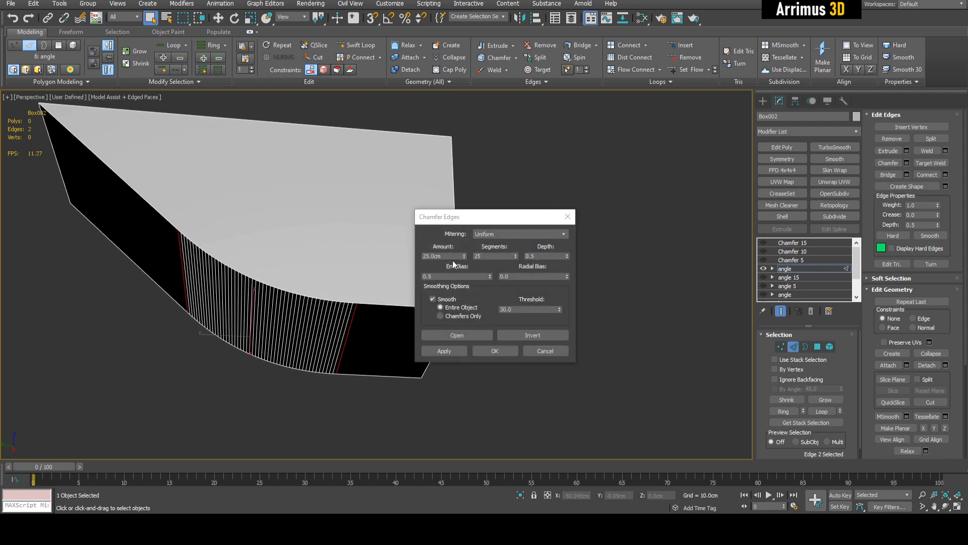
left_click(494, 350)
- Rename the newest chamfered copy as "angle 25" and turn it off
left_click(785, 269)
right_click(790, 270)
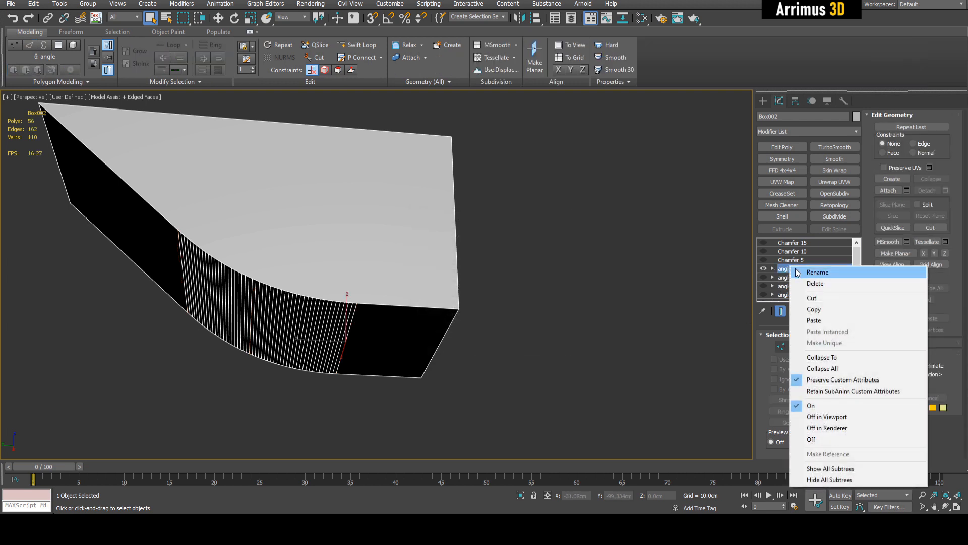
left_click(807, 272)
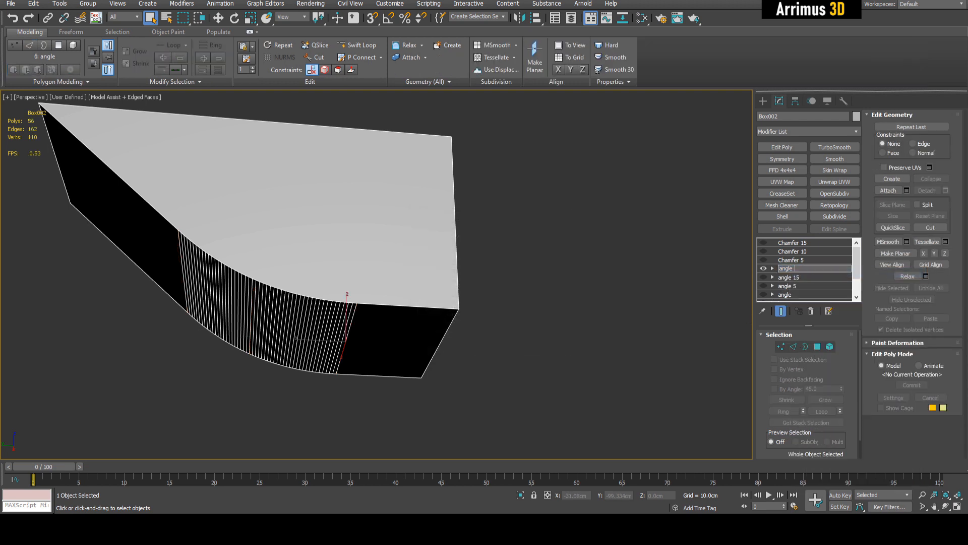
type("25")
key("Return")
scroll(513, 293, "down", 5)
middle_click_drag(511, 294, 555, 264)
scroll(540, 314, "up", 2)
left_click(763, 269)
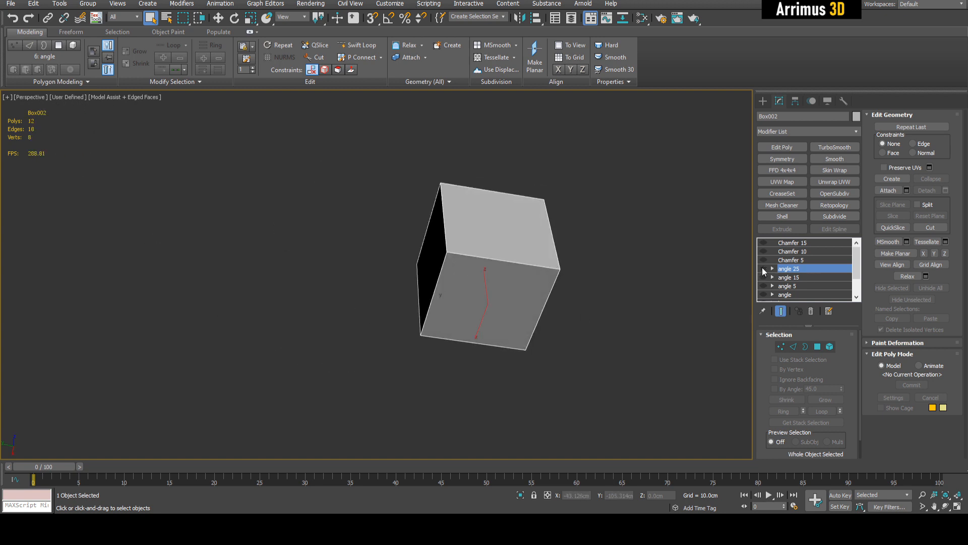
- Preview the angle, angle 5, angle 15 and angle 25 variations one at a time, turning each off again
left_click(767, 291)
double_click(766, 292)
left_click(764, 286)
left_click(764, 285)
left_click(764, 286)
left_click(764, 277)
left_click(764, 277)
left_click(764, 269)
key("F4")
middle_click_drag(492, 271, 544, 273, "alt")
key("F4")
left_click(763, 269)
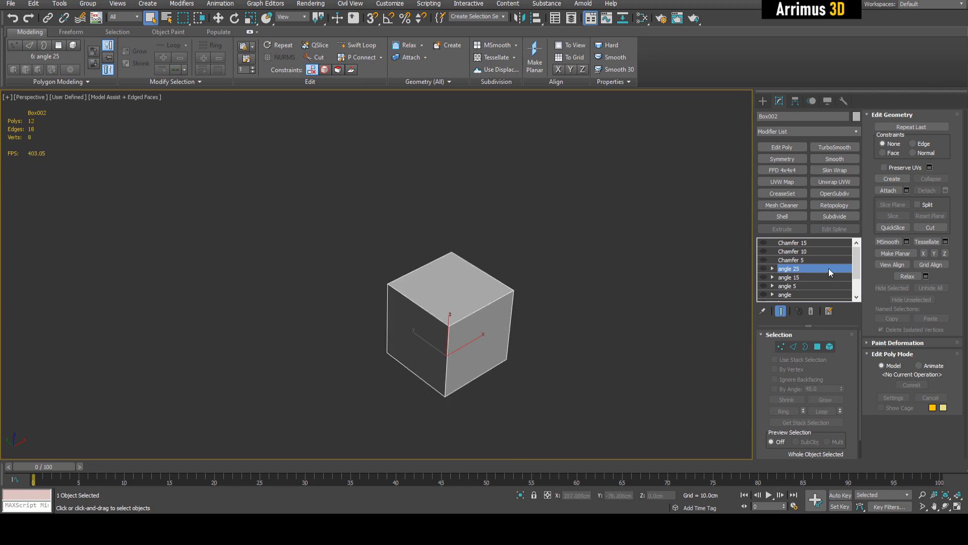
- Compare the box with and without the bottom scale modifier, leaving bottom scale on
left_click_drag(856, 267, 856, 278)
left_click(763, 286)
left_click(764, 286)
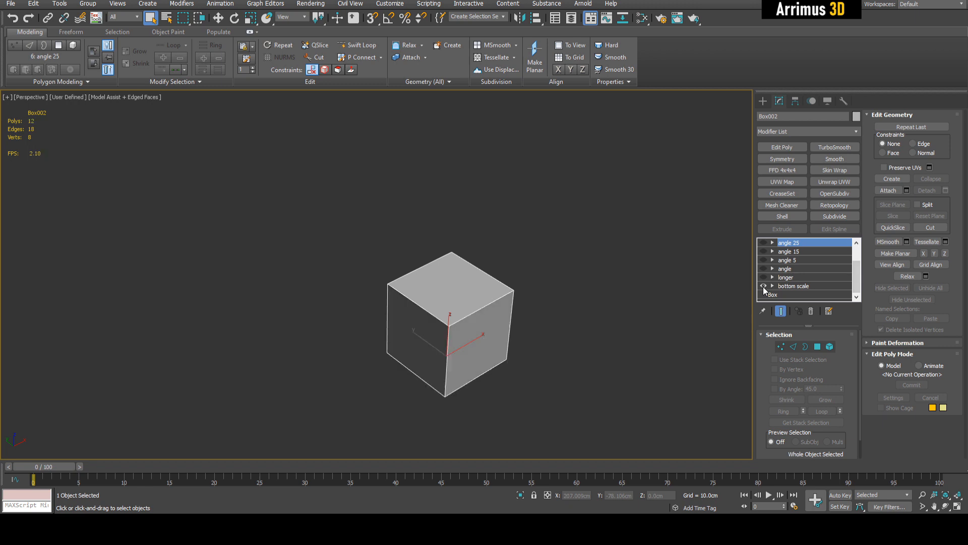
left_click(764, 287)
left_click(764, 286)
mouse_move(764, 285)
middle_mouse_down("alt")
mouse_move(568, 254)
mouse_move(774, 283)
mouse_move(651, 310)
mouse_move(638, 298)
mouse_move(756, 286)
middle_mouse_up("alt")
scroll(574, 250, "up", 2)
left_click(764, 286)
- Preview angle 5 and angle 15 in turn on the bottom-scaled box
scroll(614, 281, "up", 3)
middle_click_drag(613, 282, 778, 266)
left_click(763, 260)
left_click(765, 259)
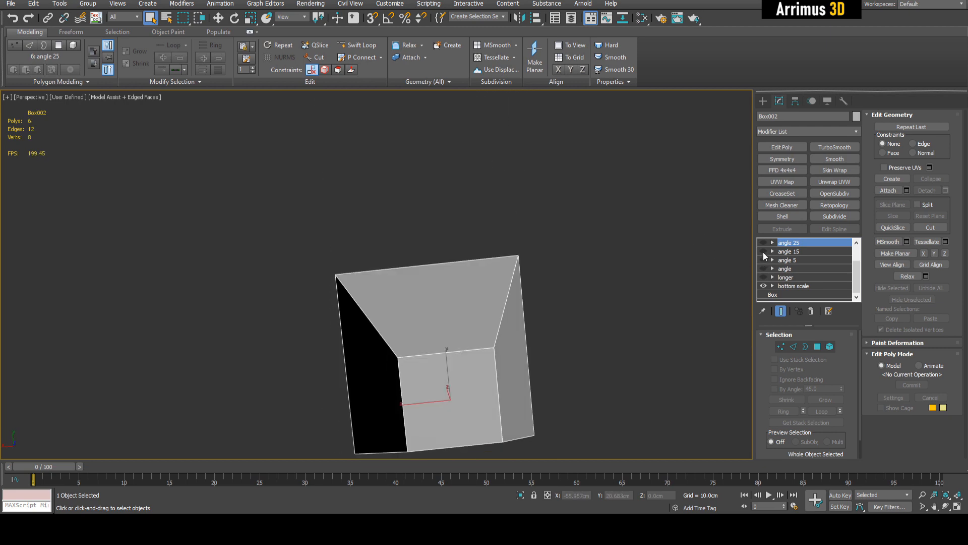
left_click(764, 251)
middle_click_drag(693, 274, 615, 338, "alt")
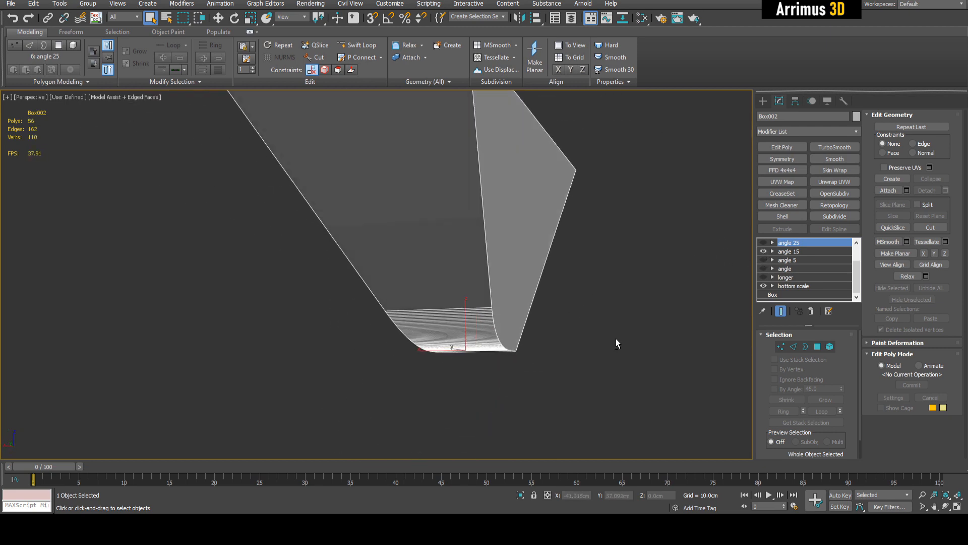
- Switch from angle 15 to angle 25 and compare the shapes with and without bottom scale
left_click(764, 286)
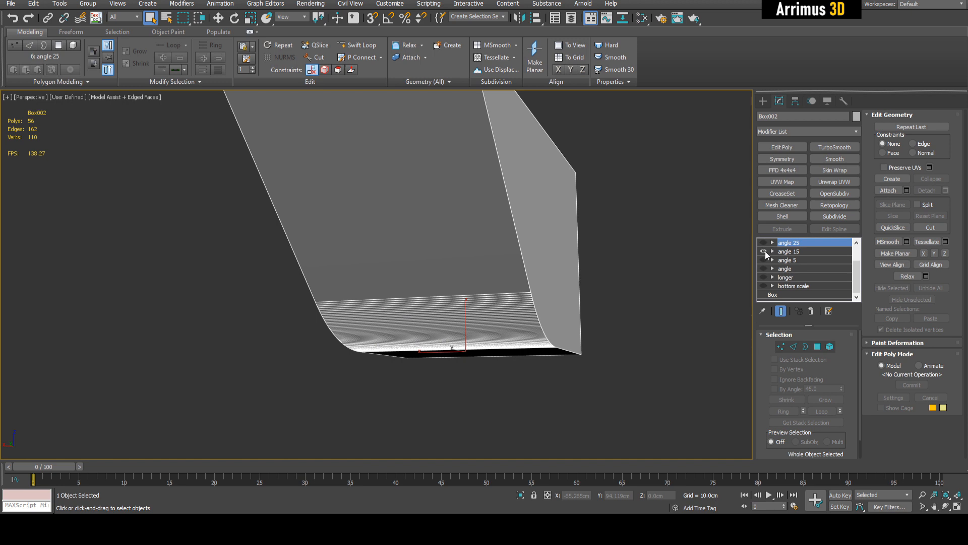
left_click(763, 251)
left_click(763, 242)
left_click(763, 286)
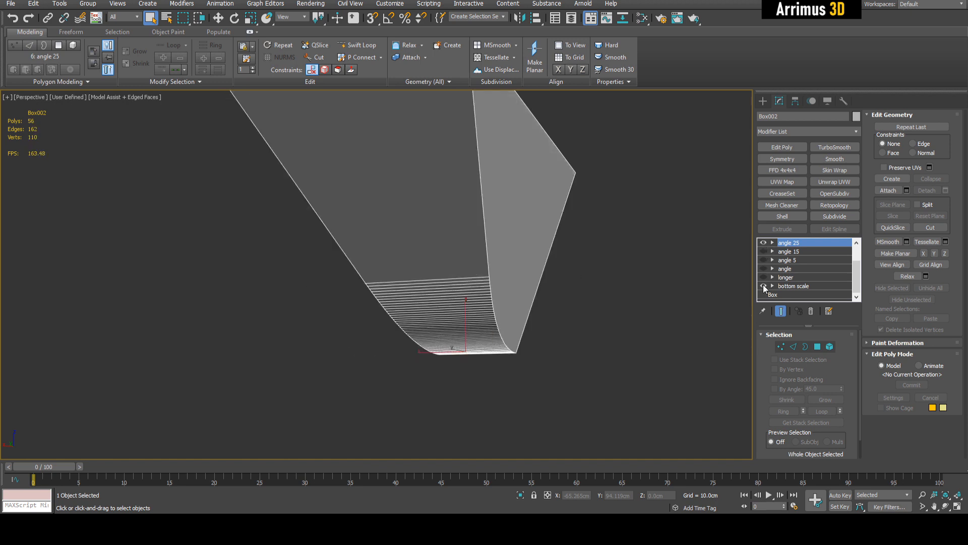
left_click(764, 286)
left_click(764, 286)
left_click(763, 286)
left_click(764, 286)
left_click(763, 286)
- Turn on longer together with angle 25 and compare the elongated shape with and without bottom scale
left_click(761, 278)
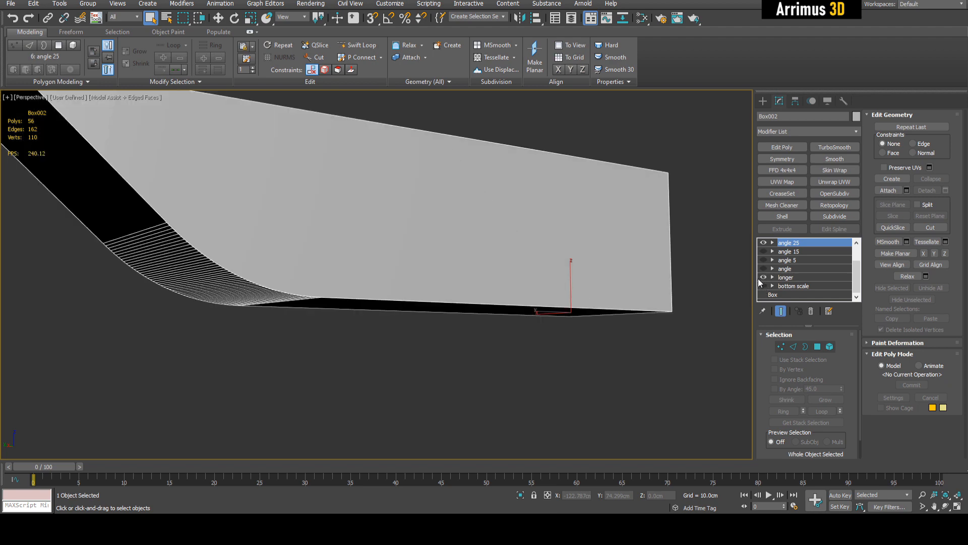
mouse_move(726, 280)
middle_mouse_down("alt")
mouse_move(672, 255)
mouse_move(724, 290)
middle_mouse_up("alt")
left_click(764, 286)
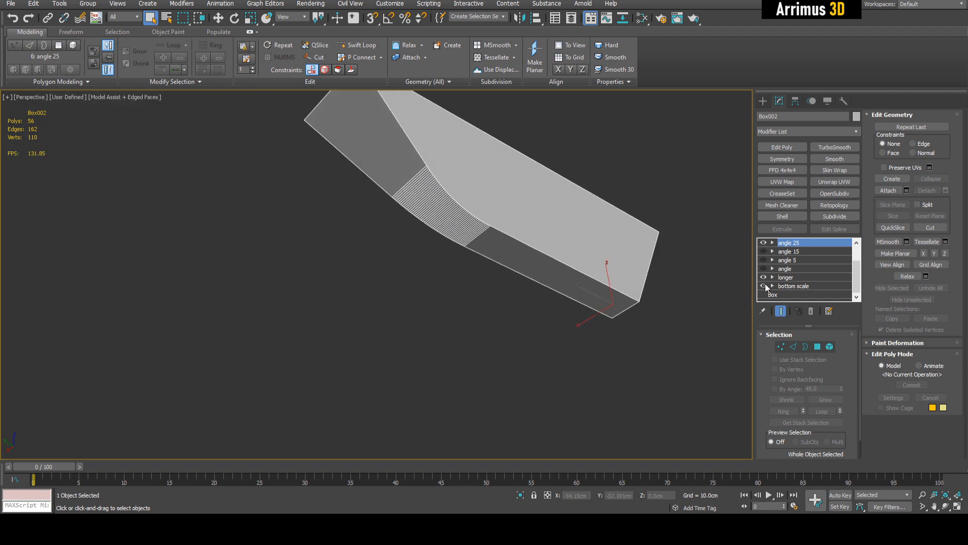
left_click(764, 286)
left_click(763, 286)
- Replace angle 25 with angle 15 on the elongated shape and preview it together with Chamfer 5
left_click(763, 243)
left_click(764, 251)
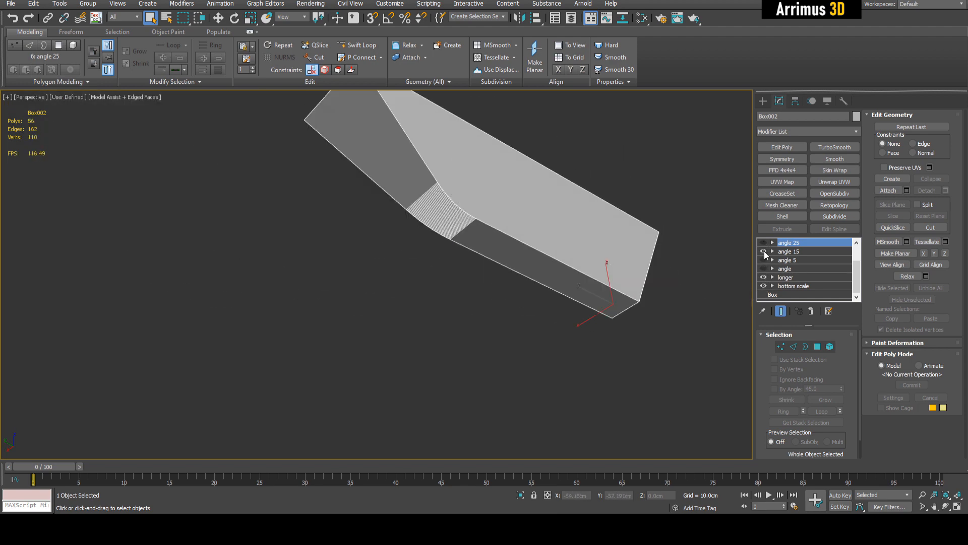
left_click(764, 251)
left_click(764, 251)
left_click(854, 244)
left_click(854, 244)
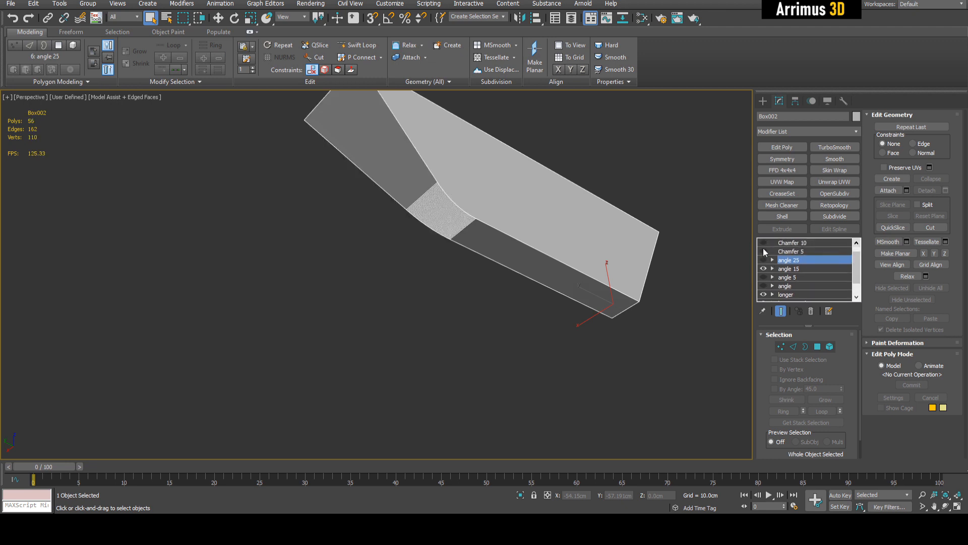
left_click(764, 251)
key("F4")
scroll(595, 234, "up", 3)
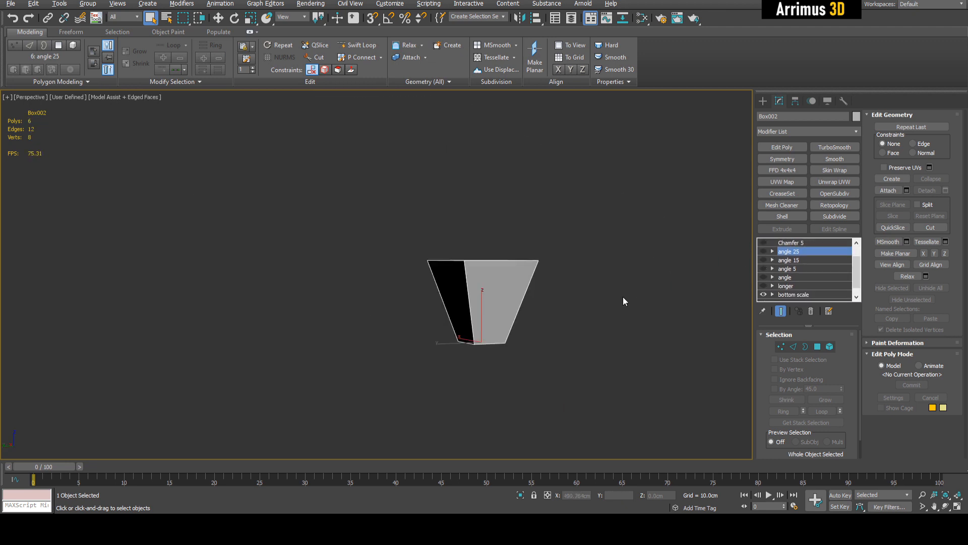
- Toggle bottom scale to check the taper, and preview it combined with longer and angle
left_click_drag(858, 268, 858, 255)
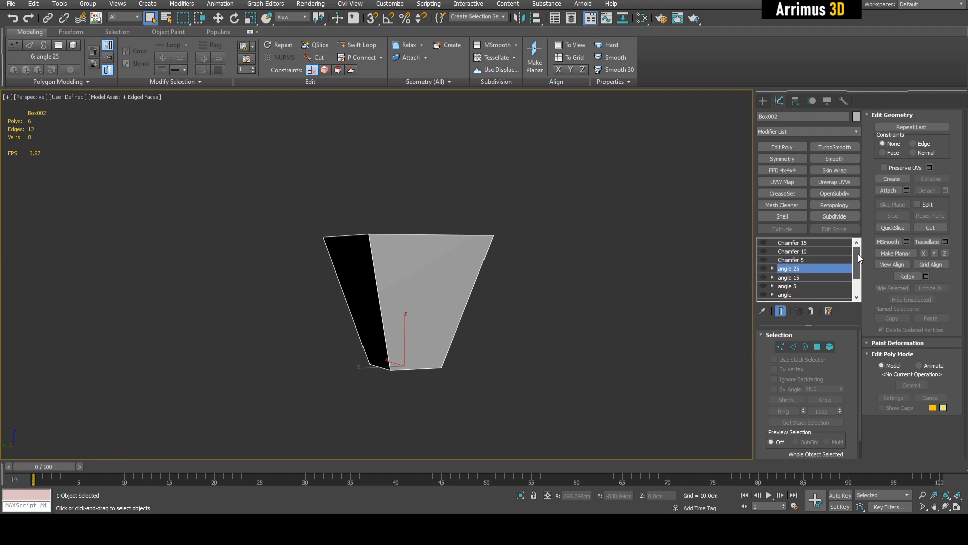
middle_click_drag(415, 276, 587, 213)
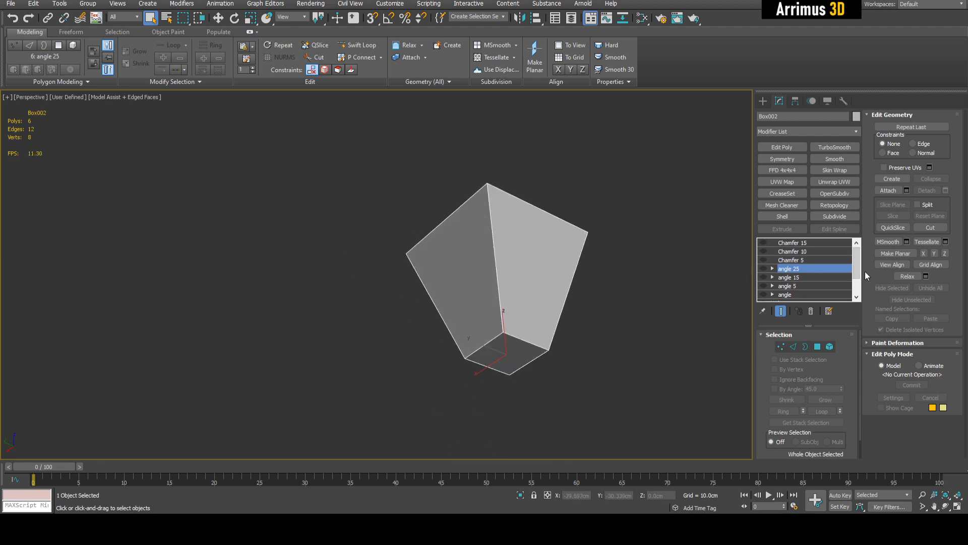
left_click_drag(857, 261, 857, 273)
left_click(764, 286)
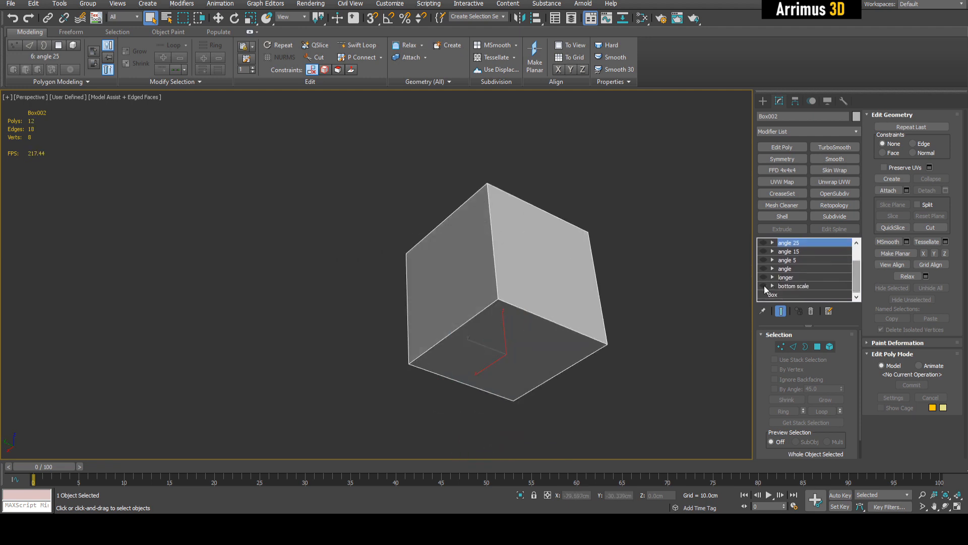
left_click(764, 286)
left_click(764, 278)
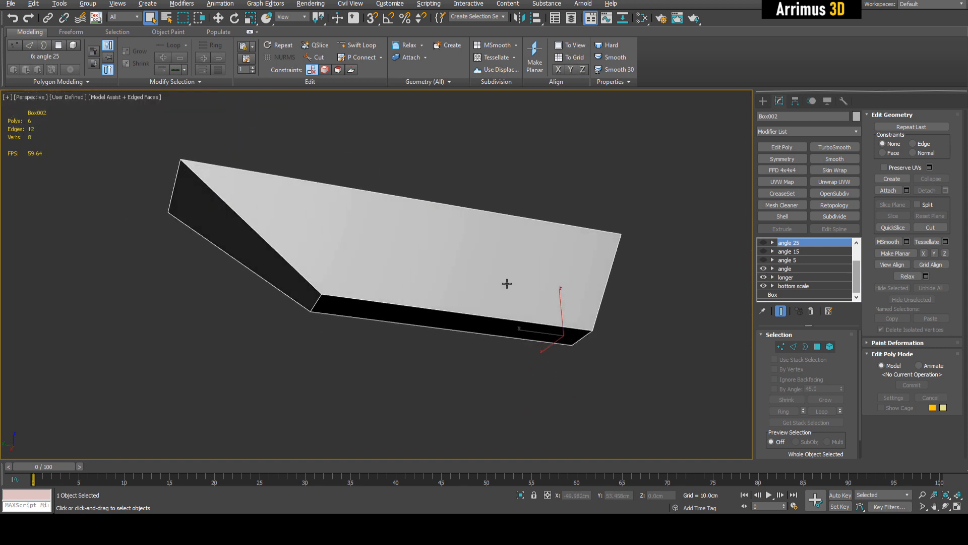
left_click(764, 268)
- Preview angle 5, angle 15 and angle 25 on top of the elongated, bottom-scaled shape
left_click(764, 260)
left_click(763, 260)
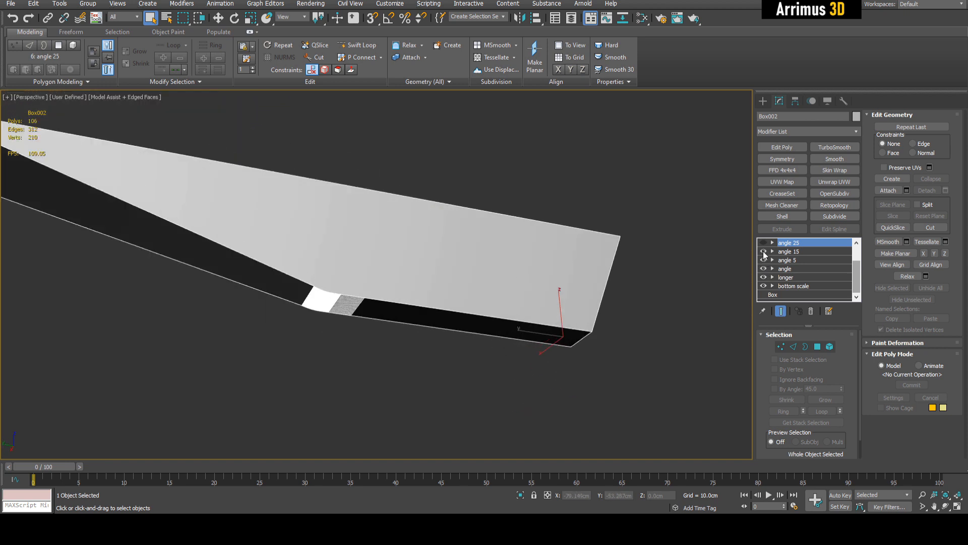
left_click(764, 252)
left_click(764, 242)
left_click(764, 243)
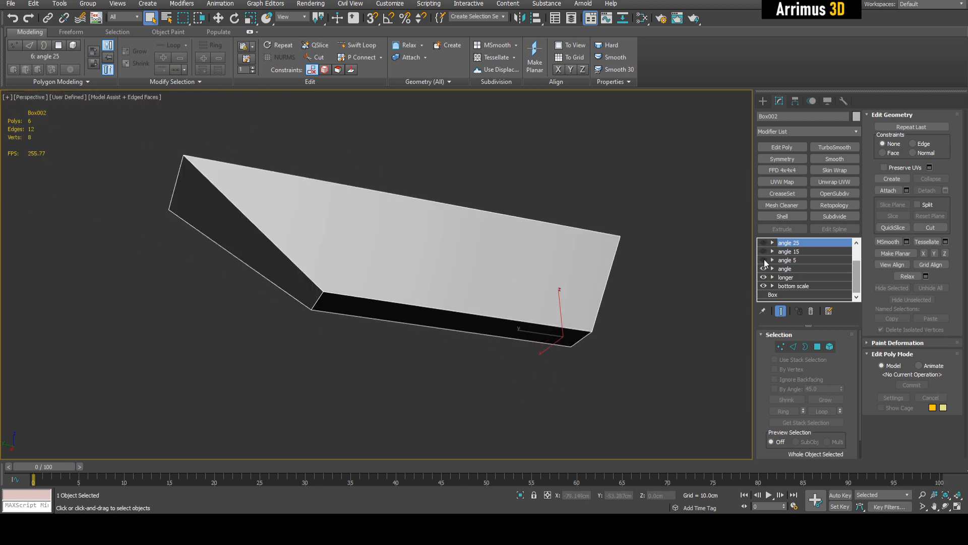
- Turn off angle, longer and bottom scale to restore the plain box, and deselect it
left_click(764, 268)
left_click(764, 277)
left_click(763, 286)
left_click(764, 243)
left_click_drag(856, 280, 856, 262)
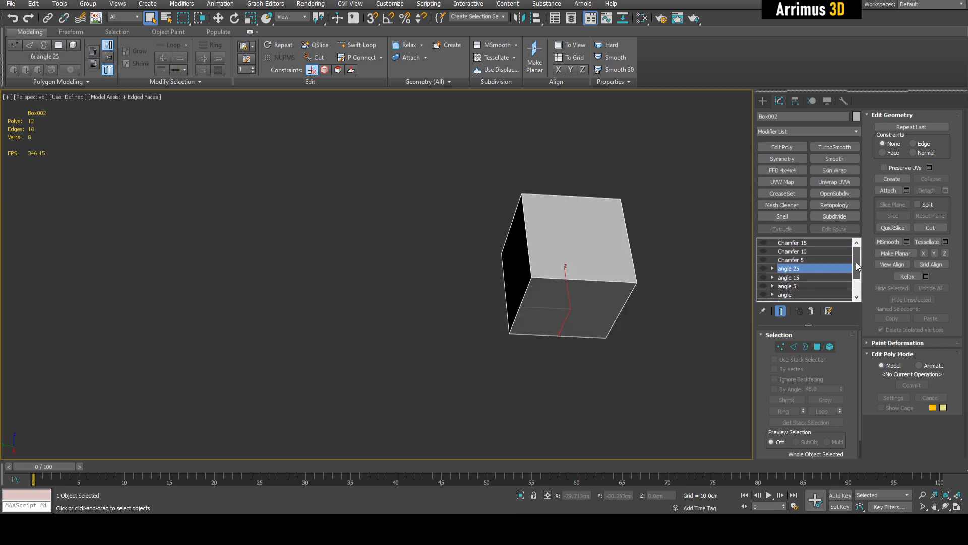
middle_click_drag(631, 240, 601, 232, "alt")
scroll(598, 289, "up", 3)
left_click(614, 260)
scroll(580, 251, "down", 3)
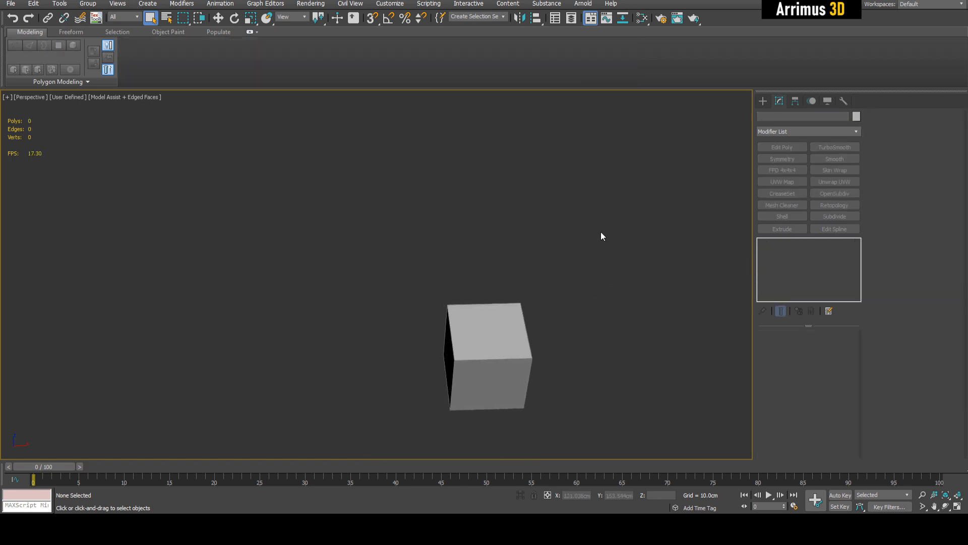
- Create a Sphere primitive clearly larger than the box and move it clear of the box
left_click(762, 100)
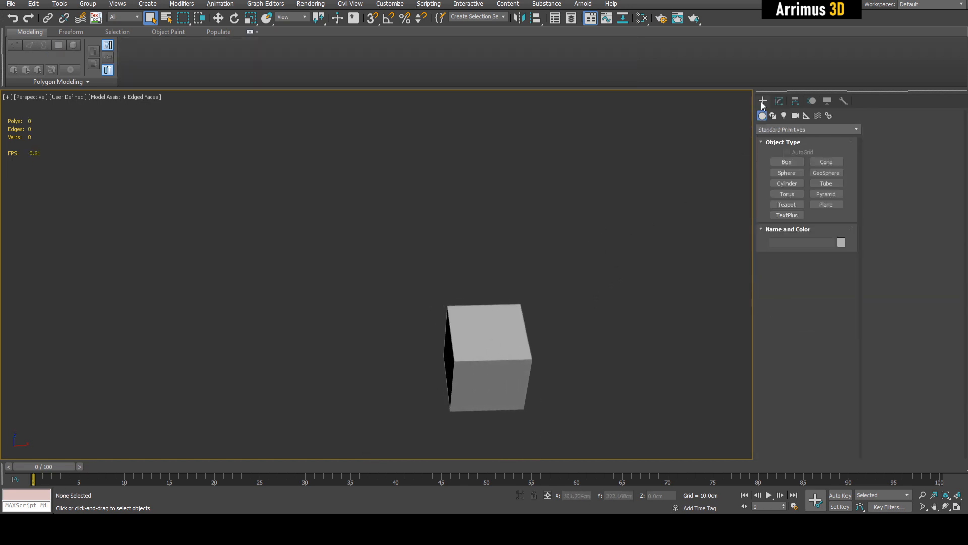
left_click(787, 172)
scroll(471, 278, "up", 2)
left_click(505, 281)
left_click_drag(504, 282, 533, 207)
key("w")
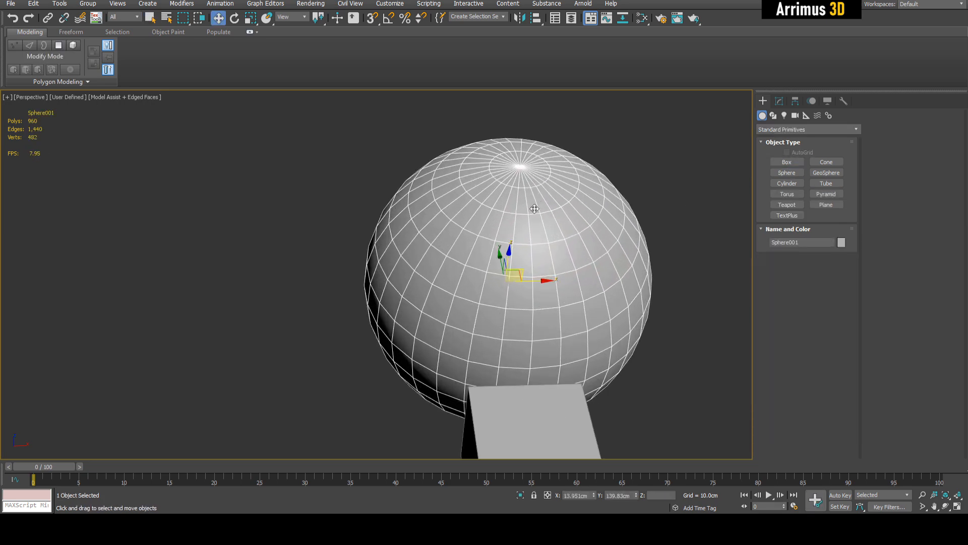
middle_click_drag(510, 268, 538, 255, "alt")
left_click_drag(421, 299, 403, 255)
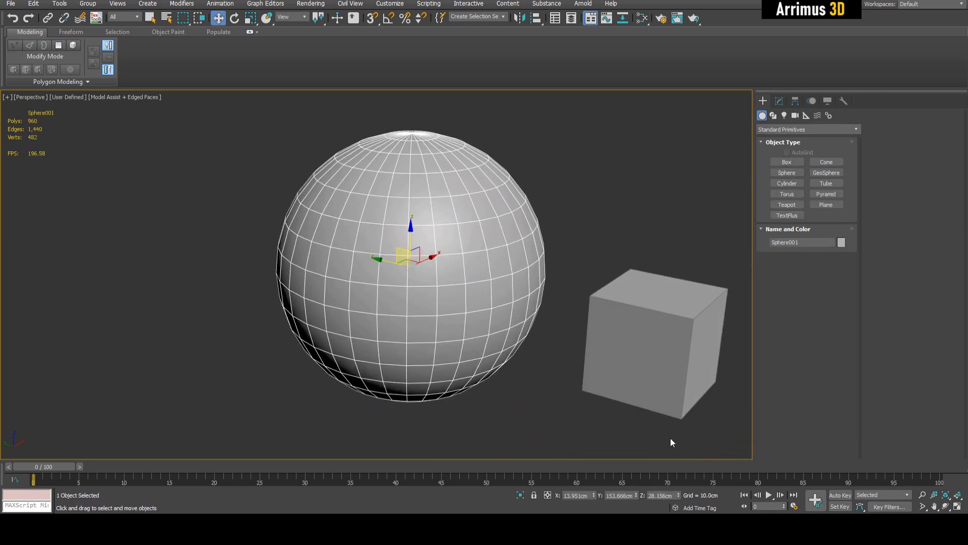
- Set the sphere's X and Y position to 0 cm
right_click(594, 496)
right_click(636, 494)
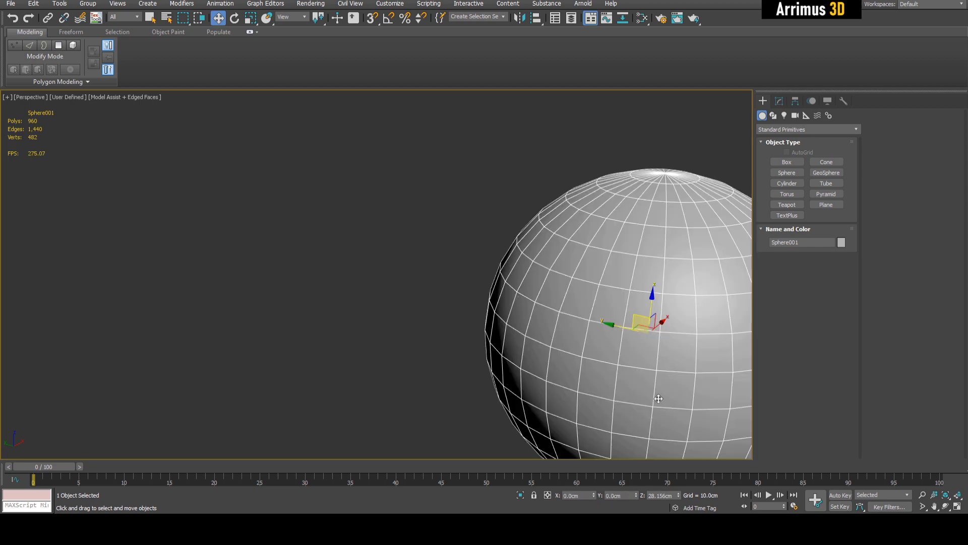
key("z")
- Select the box hidden inside the sphere, move it out beside the sphere and deselect it
left_click_drag(627, 198, 429, 370)
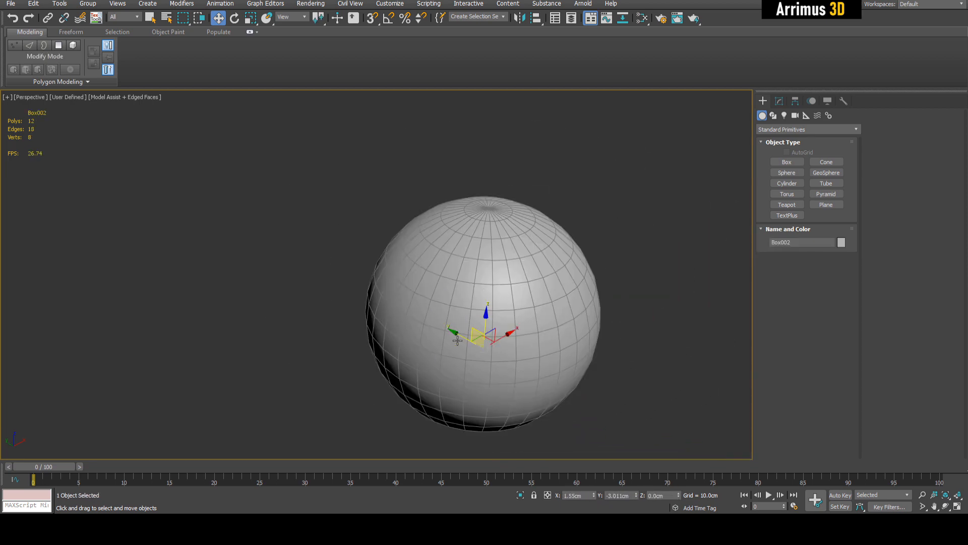
left_click_drag(471, 333, 631, 408)
middle_click_drag(627, 270, 582, 252)
left_click(588, 273)
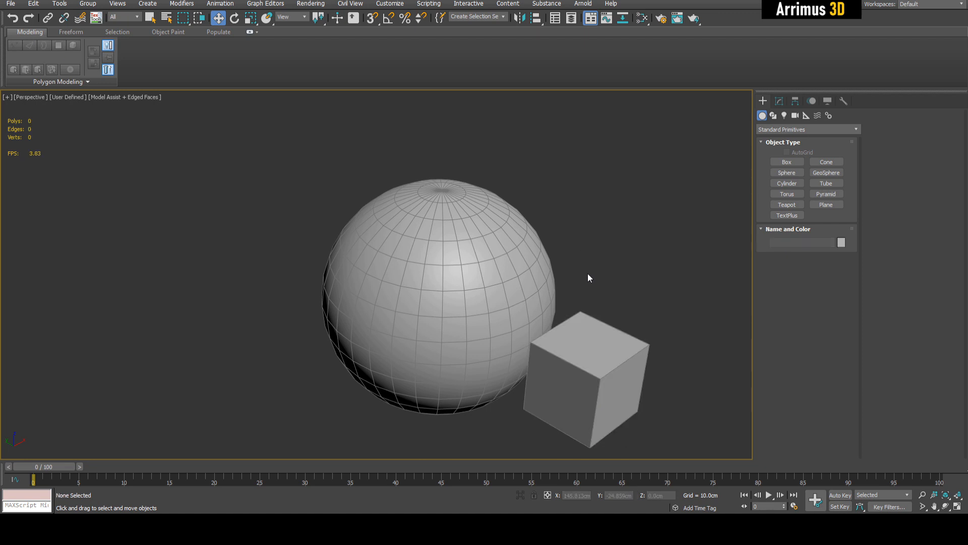
key("ctrl+s")
- Raise the sphere's segments to 200
left_click(480, 256)
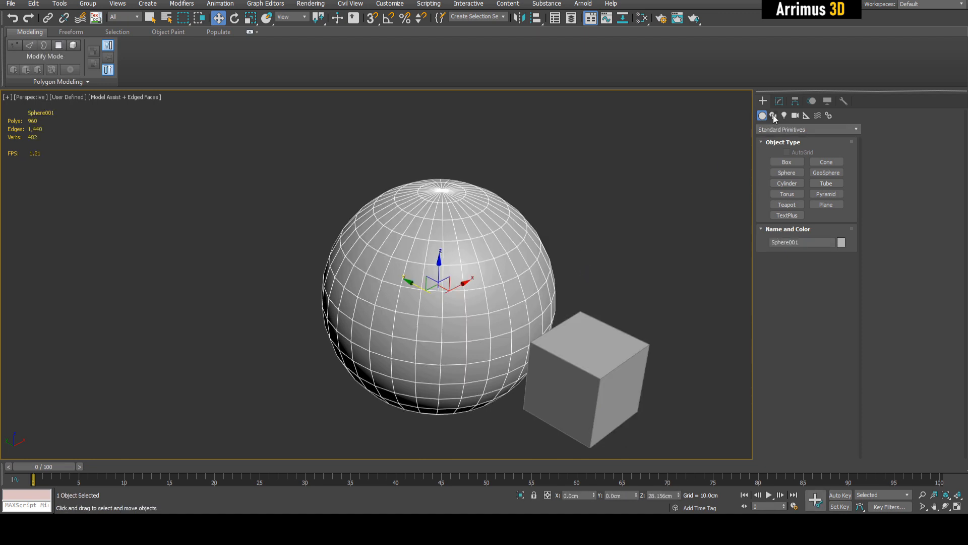
left_click(777, 101)
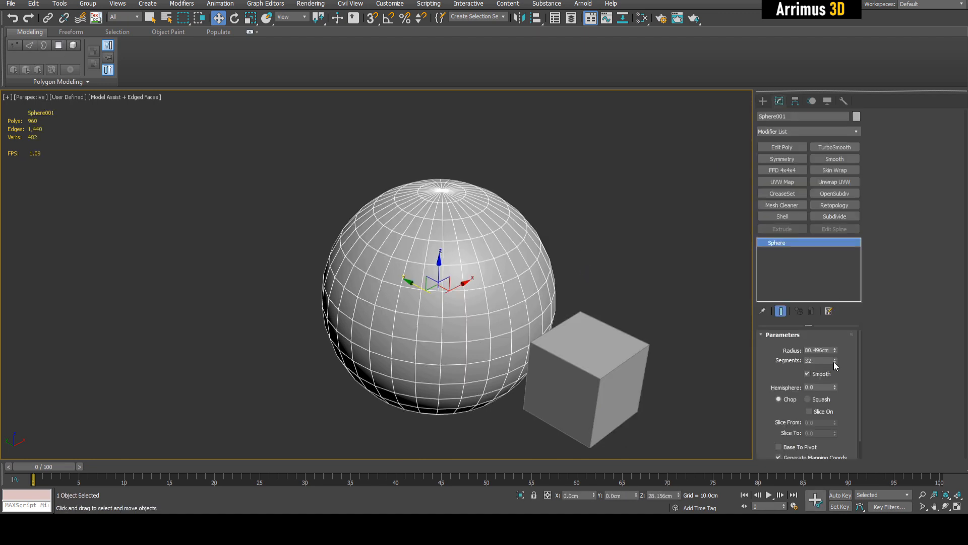
left_click_drag(836, 361, 833, 236)
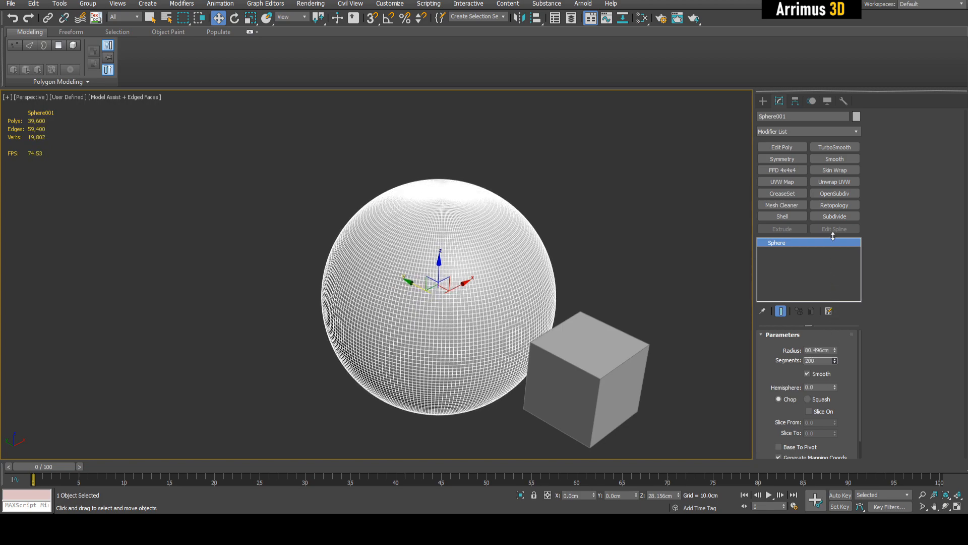
middle_click_drag(741, 268, 577, 306, "alt")
- Move the box farther from the sphere along Y, to about -212 cm
left_click(627, 266)
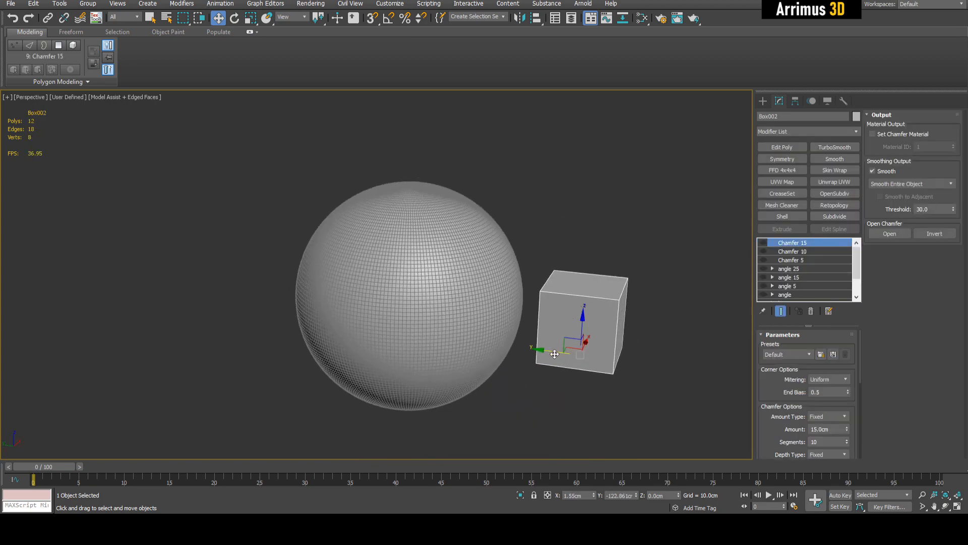
left_click_drag(555, 359, 625, 368)
scroll(625, 368, "down", 3)
left_click_drag(565, 343, 606, 349)
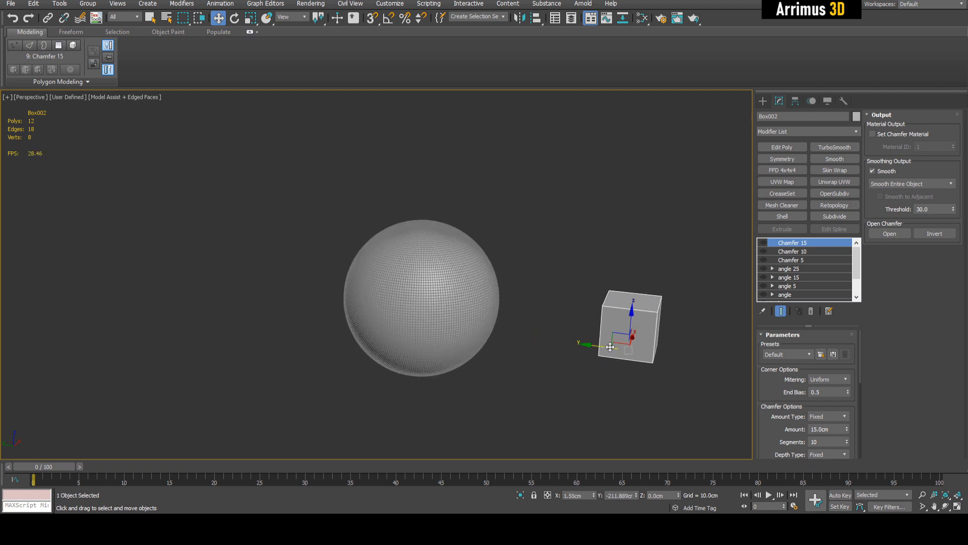
middle_click_drag(611, 369, 618, 340, "alt")
mouse_move(639, 319)
left_mouse_down("shift")
mouse_move(533, 264)
mouse_move(530, 252)
left_mouse_up("shift")
left_click(525, 298)
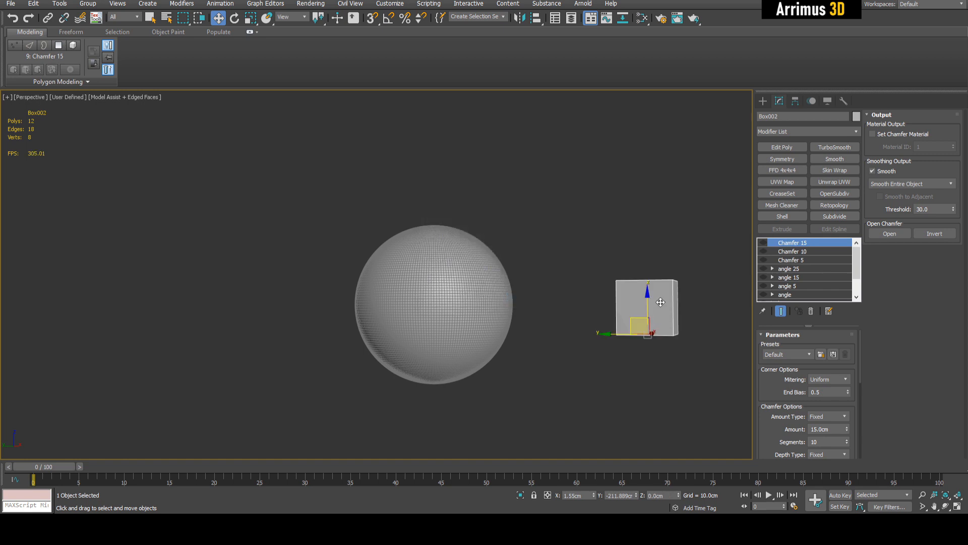
middle_click_drag(600, 308, 640, 286, "alt")
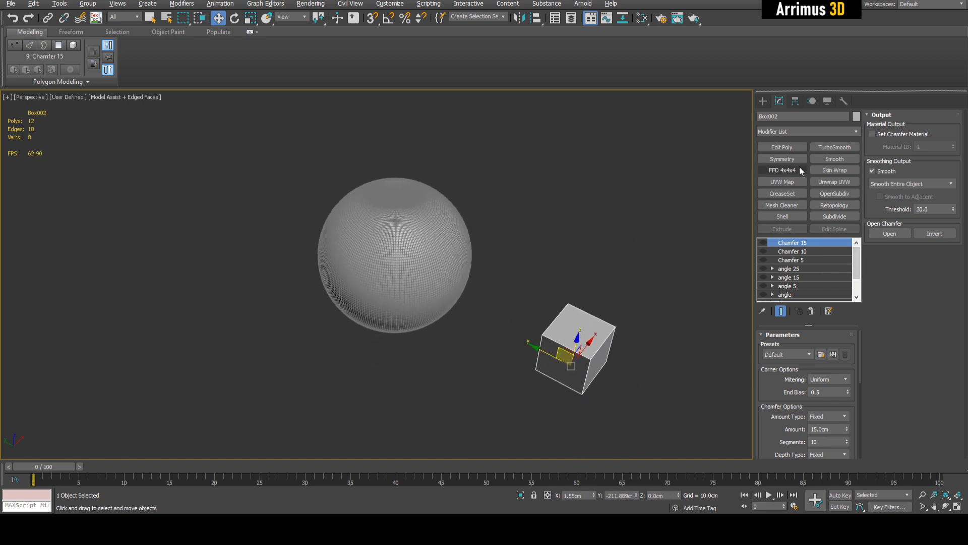
- Add a TurboSmooth modifier to the box with 3 iterations, separated by smoothing groups
left_click(835, 147)
scroll(752, 213, "up", 3)
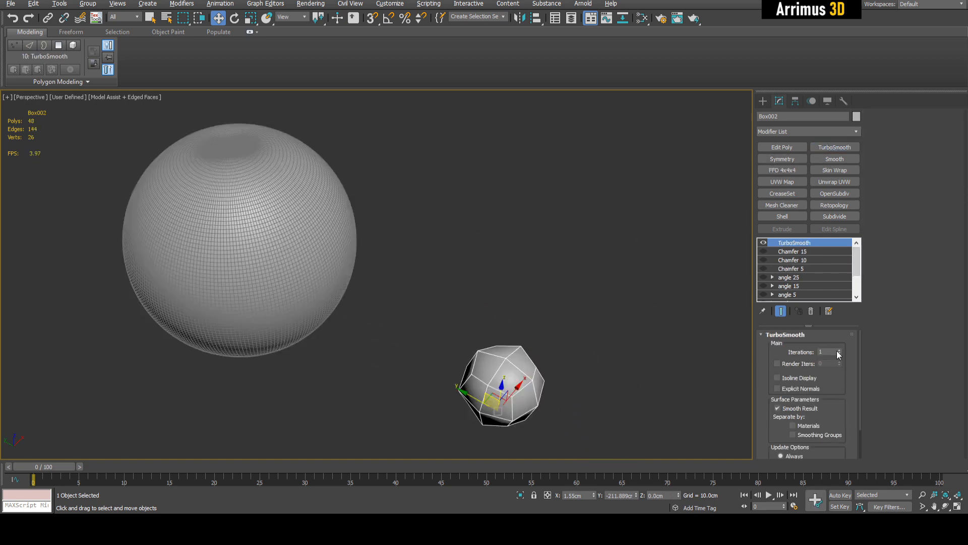
left_click(839, 350)
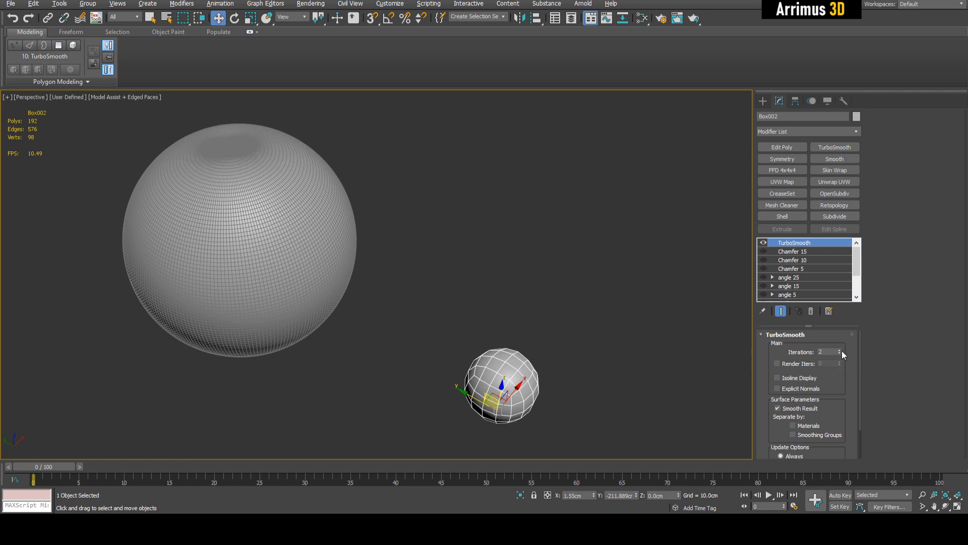
left_click(840, 349)
left_click(818, 435)
scroll(630, 320, "up", 2)
scroll(630, 319, "up", 2)
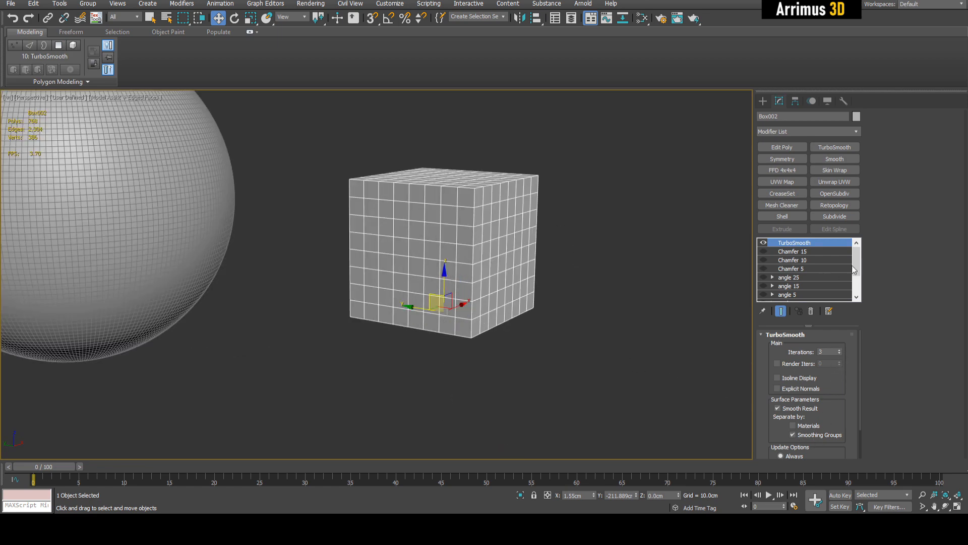
- Duplicate the box's longer modifier above the original, enable the copy and rename it "longer capsule"
left_click_drag(856, 256, 858, 274)
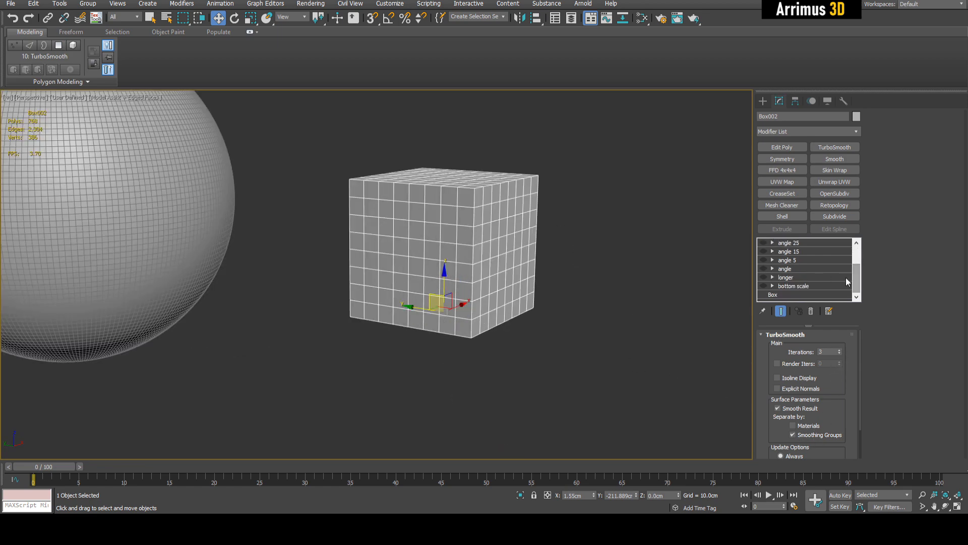
left_click(787, 278)
right_click(786, 294)
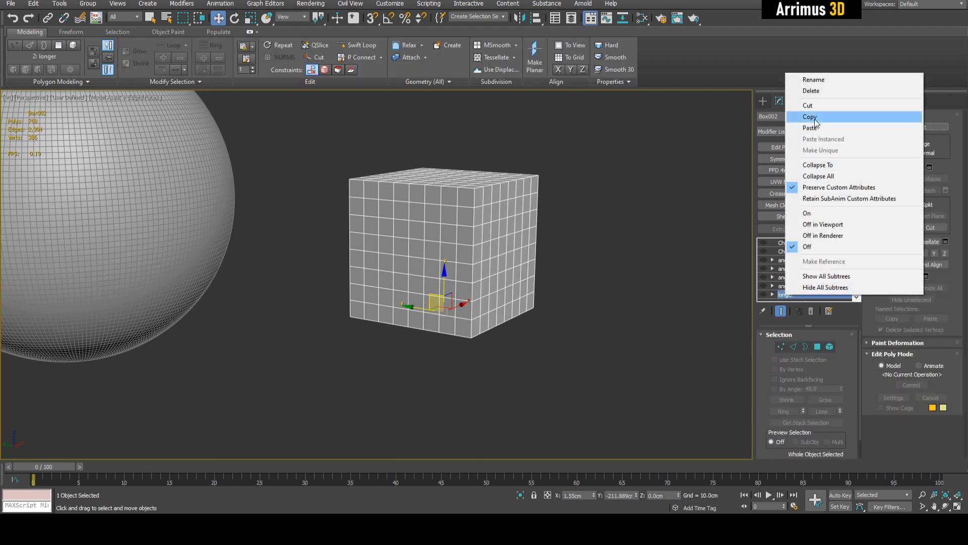
left_click(794, 298)
right_click(791, 294)
left_click(827, 128)
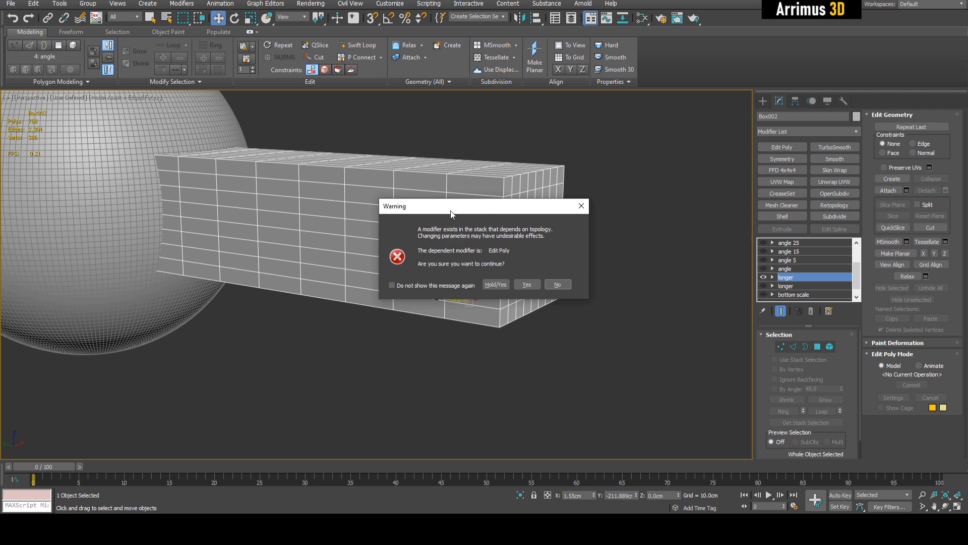
left_click(520, 285)
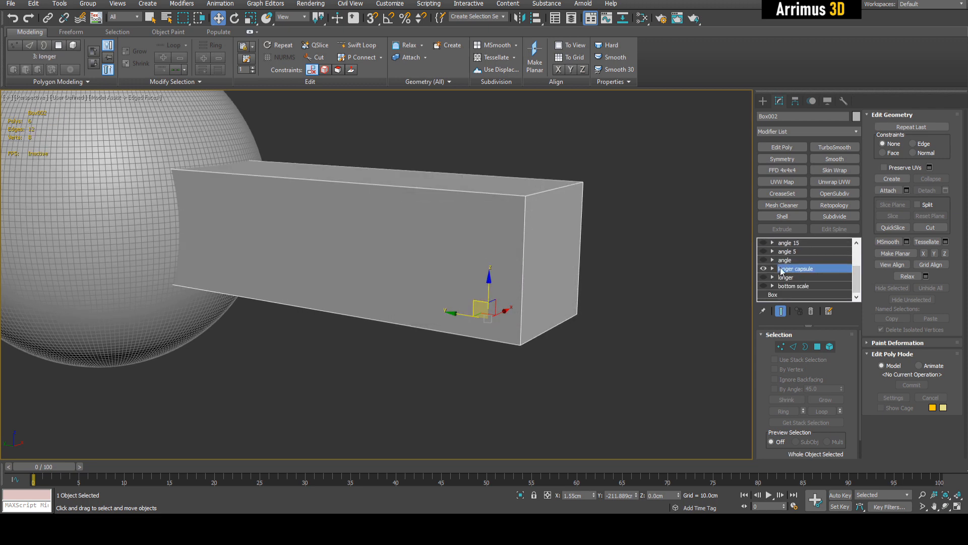
- Isolate the box and connect its four long edges in longer capsule with 2 segments and pinch 16
scroll(577, 266, "down", 5)
middle_click_drag(597, 312, 600, 266, "alt")
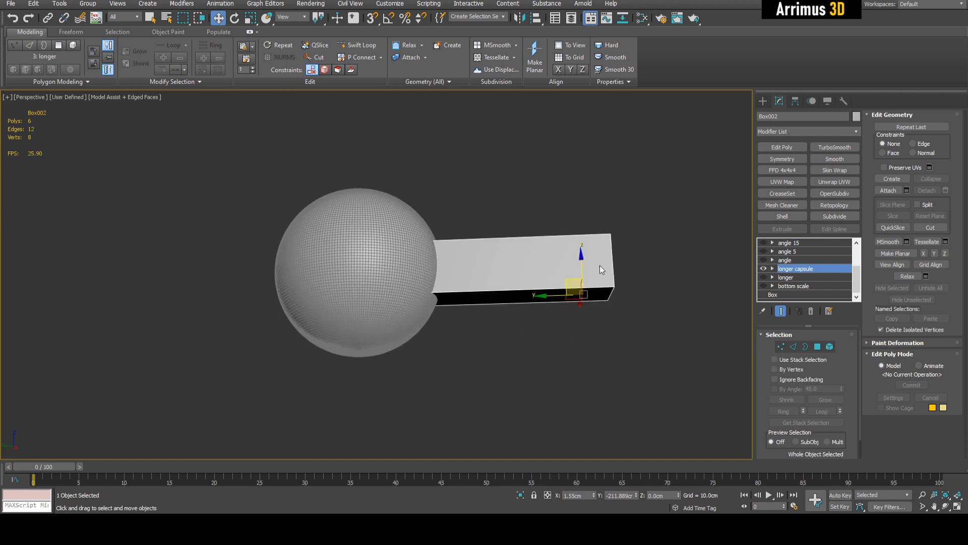
key("2")
left_click(552, 235)
key("alt+q")
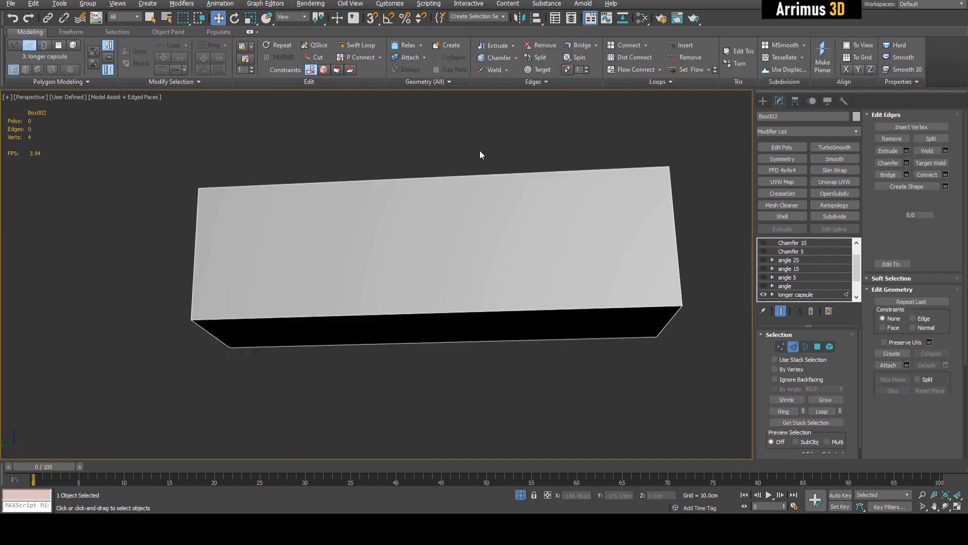
scroll(513, 202, "down", 3)
key("alt+r")
key("ctrl+shift+e")
type("2")
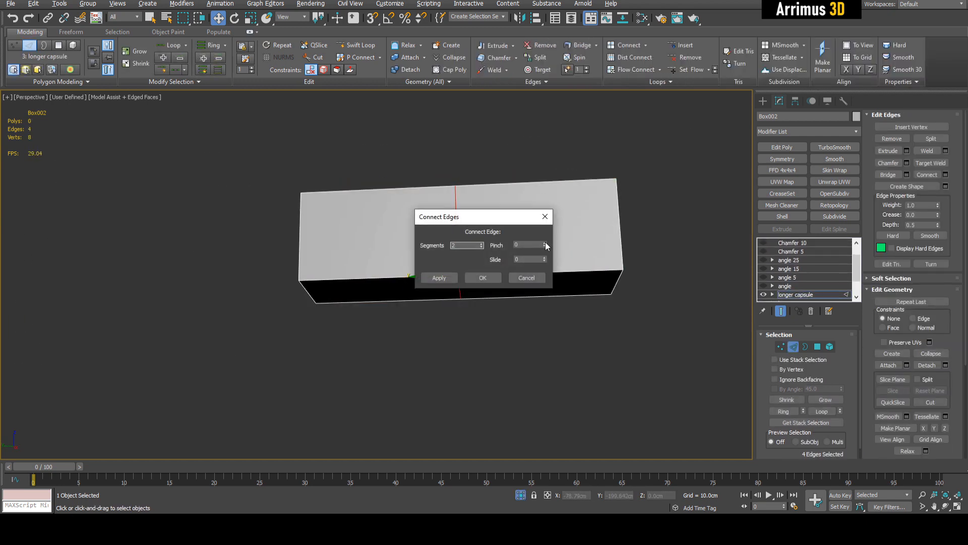
mouse_move(545, 244)
left_mouse_down()
mouse_move(549, 232)
mouse_move(546, 249)
left_mouse_up()
left_click(491, 278)
left_click(802, 295)
- Turn TurboSmooth back on and assign all polygons in longer capsule to smoothing group 8
left_click_drag(856, 268, 856, 250)
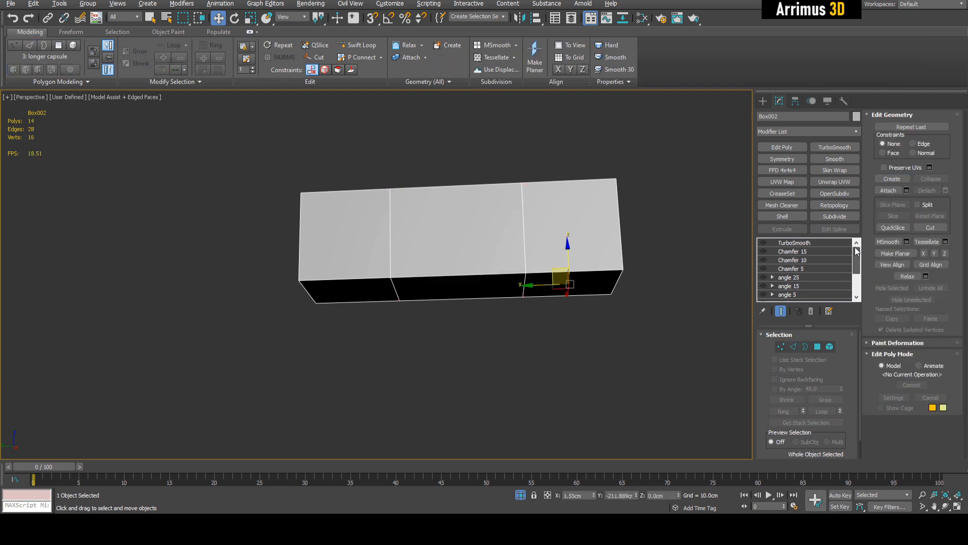
left_click(787, 242)
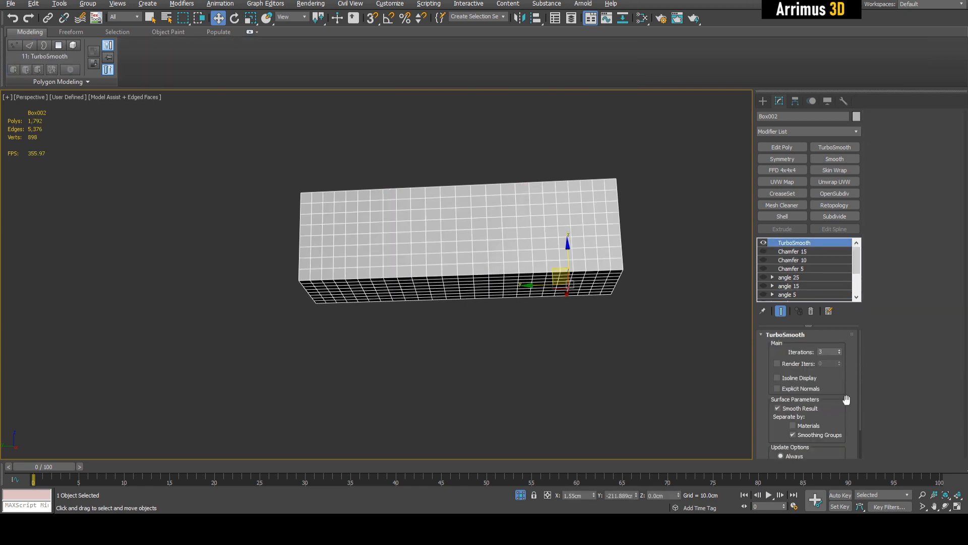
left_click_drag(858, 264, 858, 276)
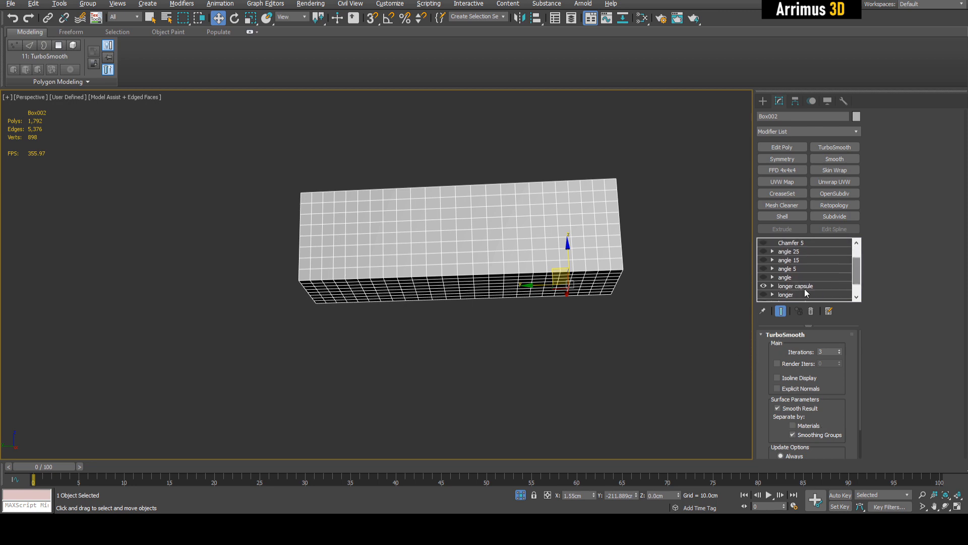
left_click(802, 286)
left_click(535, 283)
key("4")
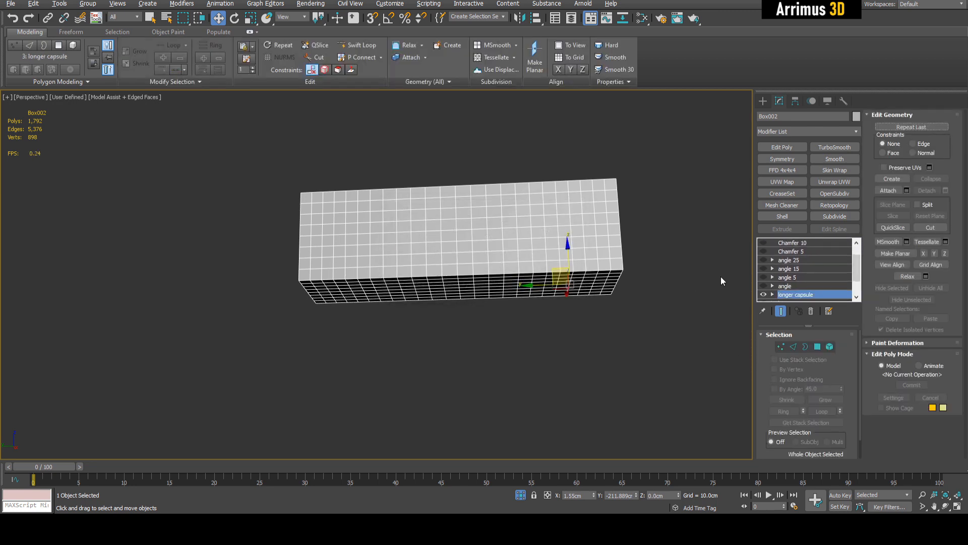
middle_click_drag(611, 217, 581, 234, "alt")
key("ctrl+a")
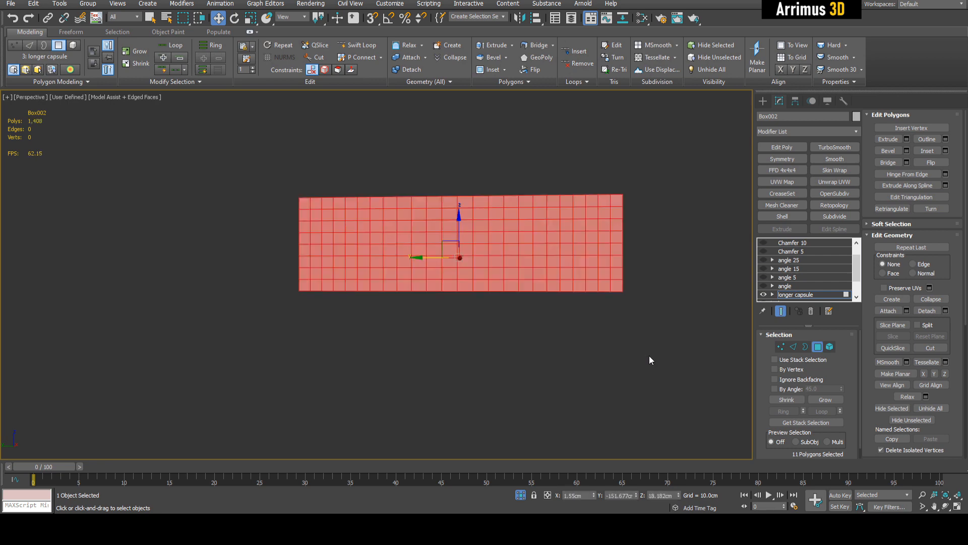
scroll(918, 414, "down", 4)
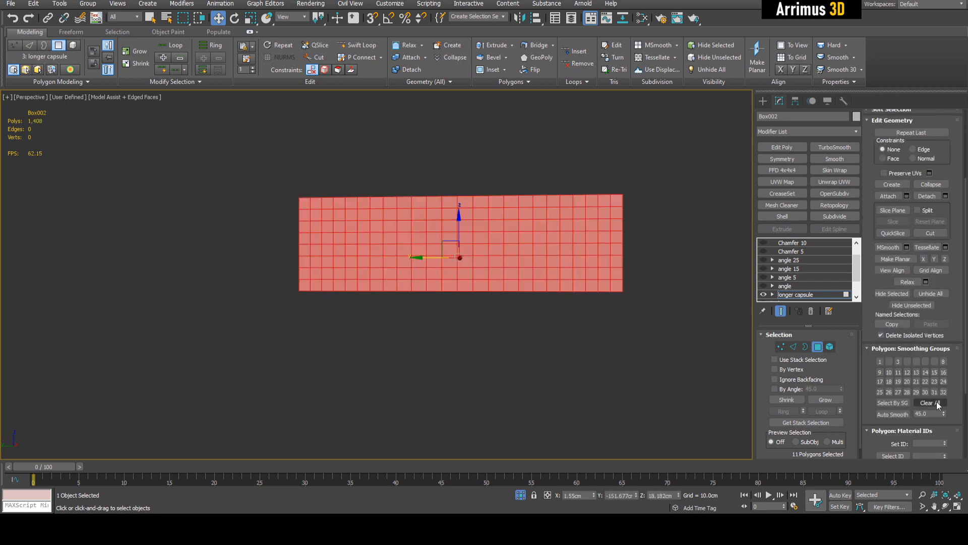
left_click(944, 362)
key("4")
middle_click_drag(631, 289, 562, 211, "alt")
middle_click_drag(429, 262, 445, 243, "alt")
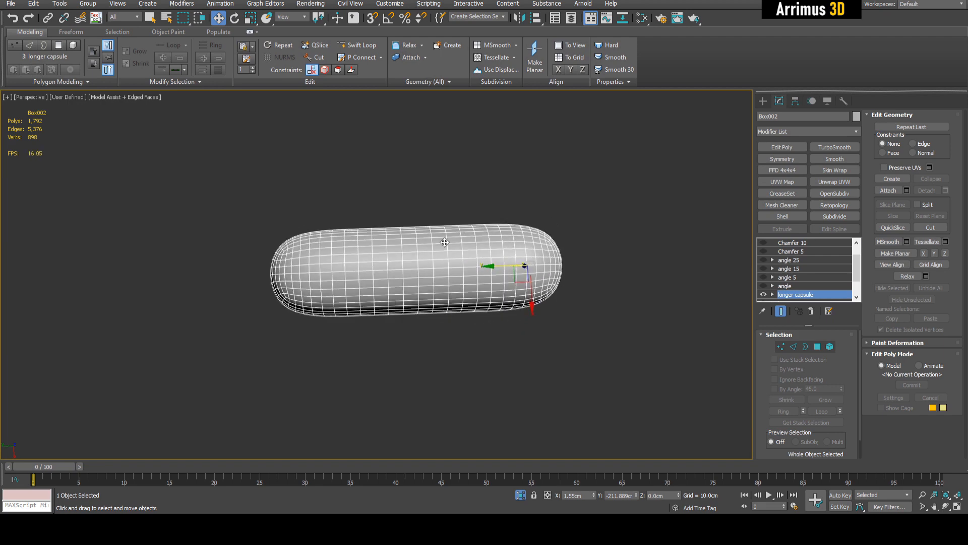
middle_click_drag(312, 239, 458, 260, "alt")
- Select the eight vertices at one end of the capsule and move them outward along Y to lengthen it
key("y")
key("1")
key("y")
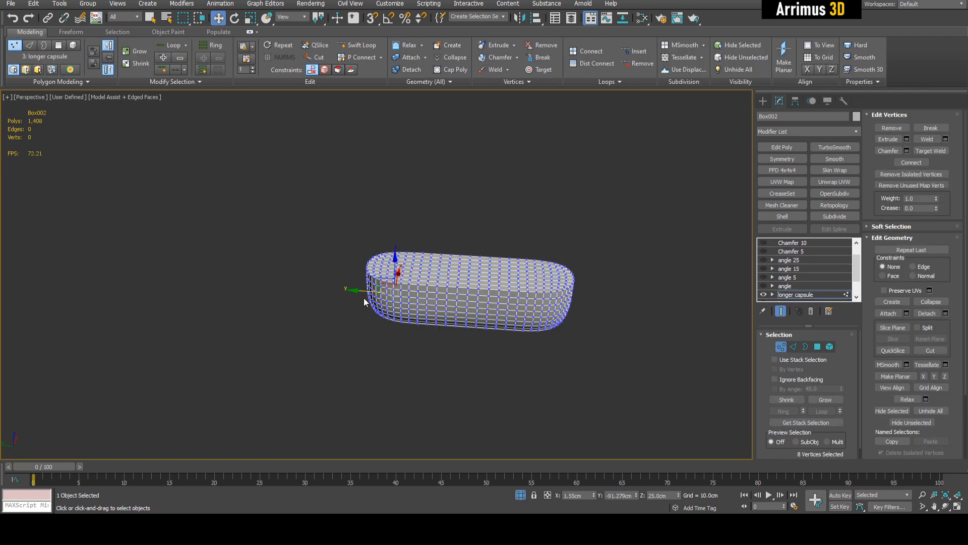
middle_click_drag(364, 298, 335, 319, "alt")
key("y")
- Select the ring of long edges in the capsule's middle section and try connecting them with two segments
key("2")
left_click(426, 260)
key("alt+r")
key("ctrl+shift+e")
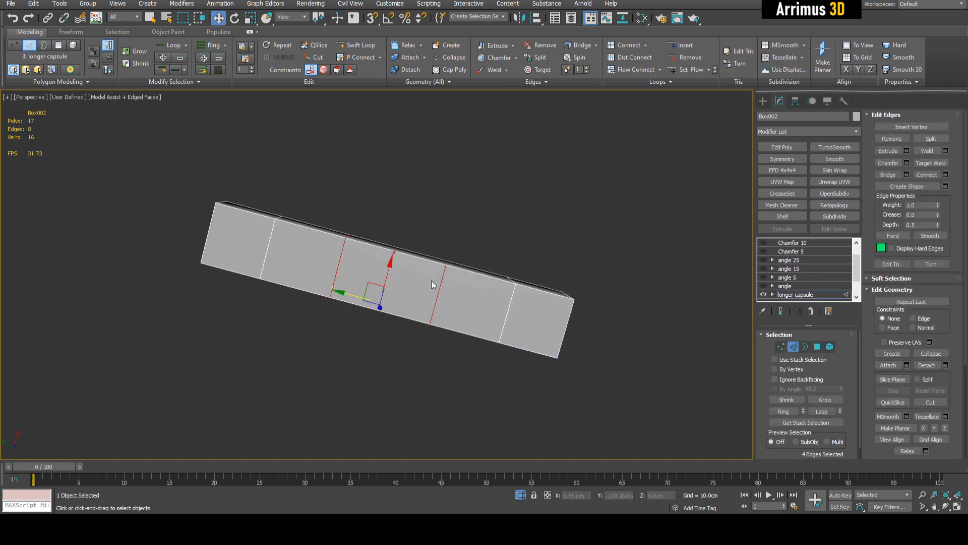
middle_click_drag(612, 202, 609, 208)
left_click(536, 275)
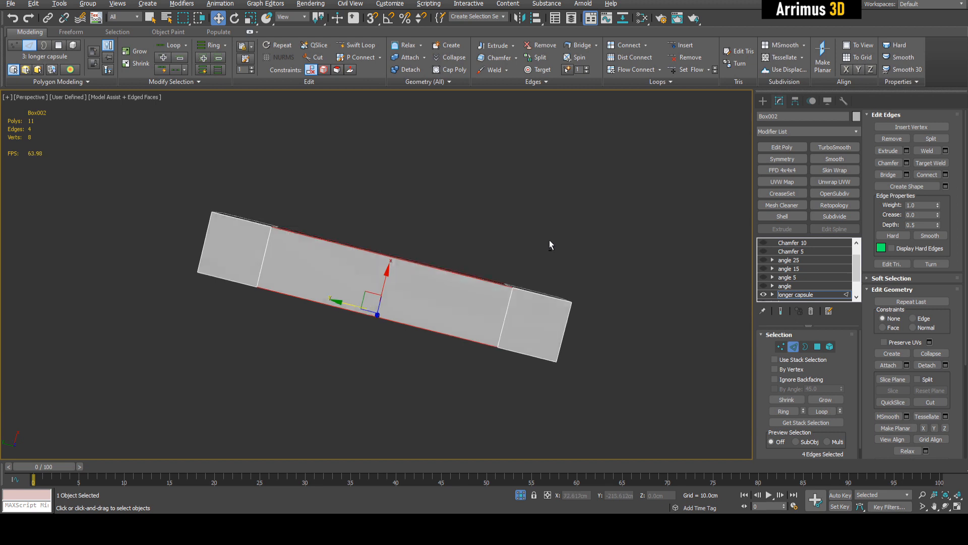
- Show the smoothed end result and preview a two-segment connection of the middle edges with pinch 16, without applying it
key("y")
left_click(452, 270)
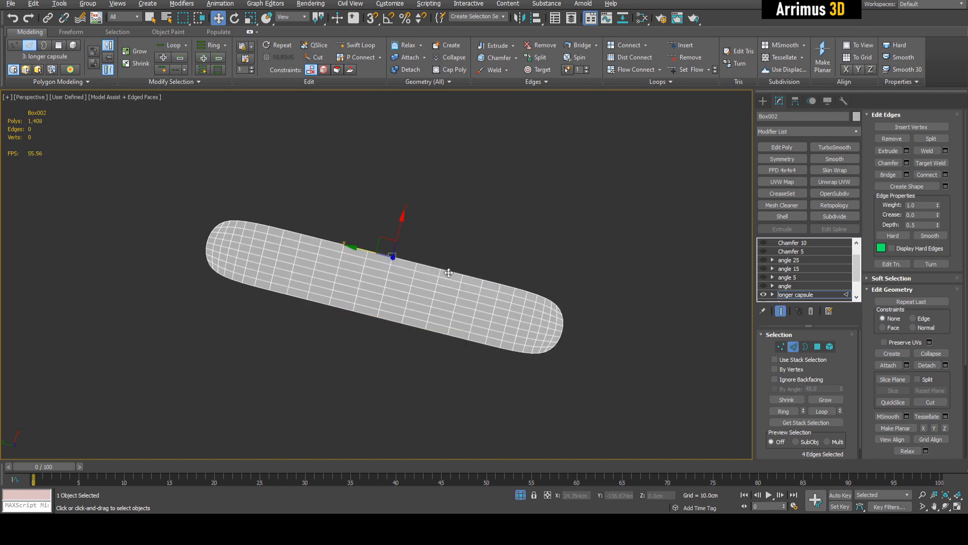
middle_click_drag(503, 268, 503, 265)
key("ctrl+shift+e")
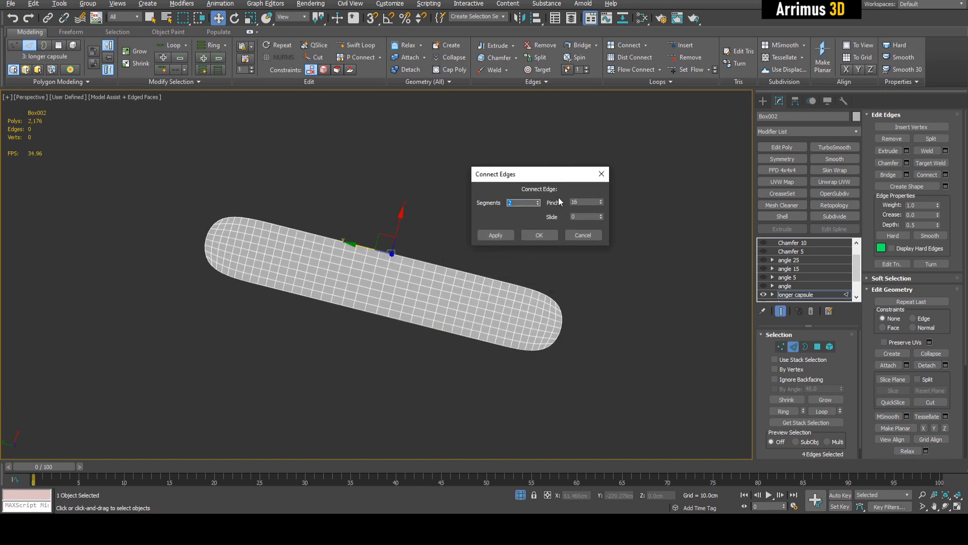
left_click(581, 236)
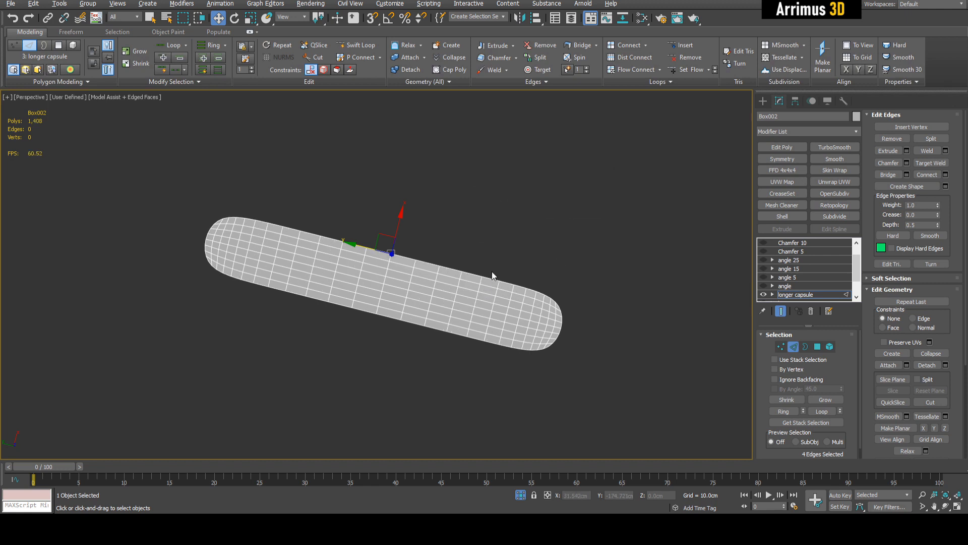
- Connect the capsule's middle edges with two segments and pinch 100, then leave edge editing
key("ctrl+shift+e")
middle_click_drag(596, 285, 603, 306)
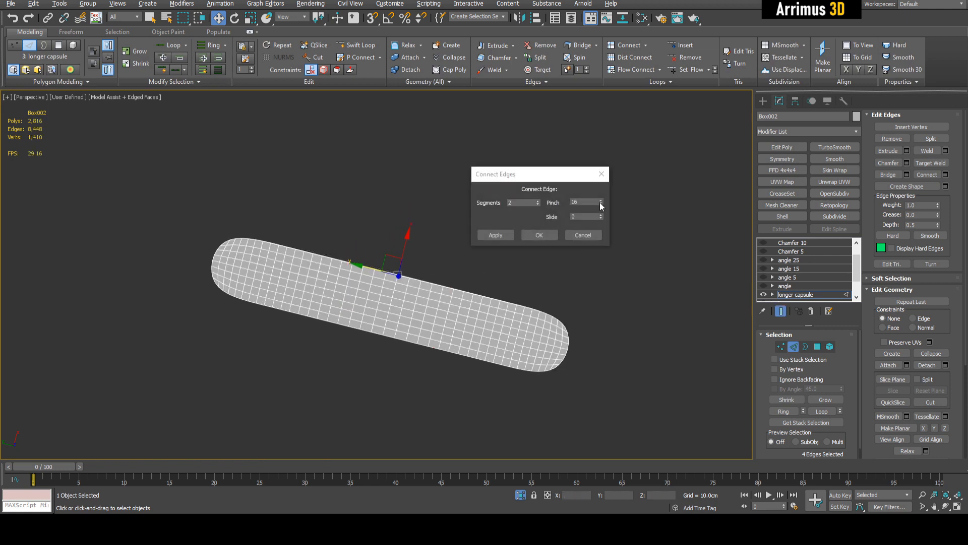
left_click_drag(601, 202, 607, 159)
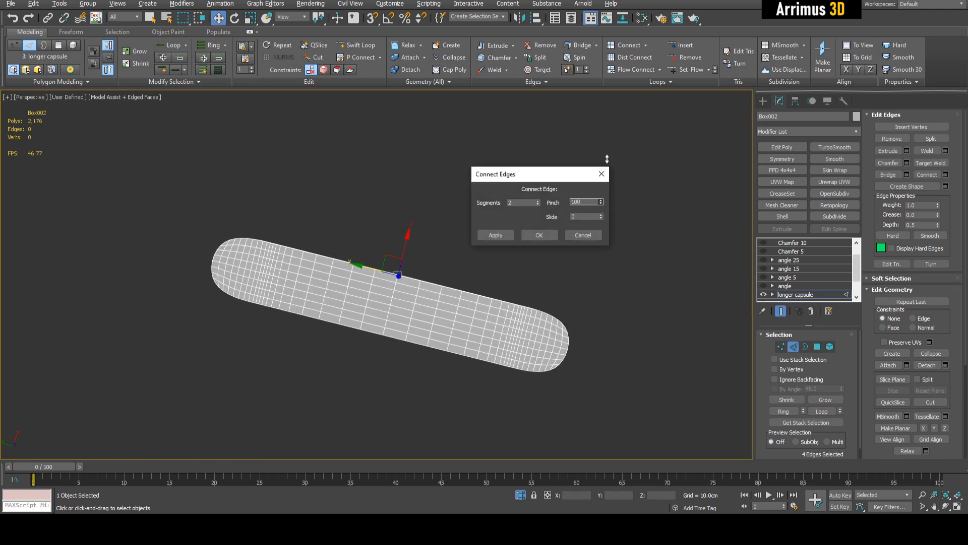
left_click(539, 237)
key("2")
middle_click_drag(629, 312, 564, 253, "alt")
key("q")
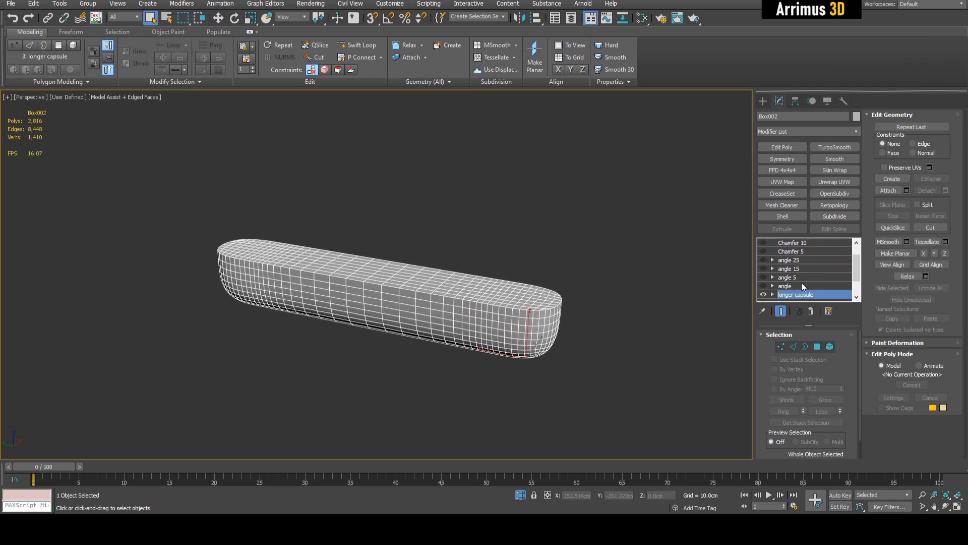
- Add a Symmetry modifier directly above Chamfer 15, mirror the capsule along Y, and hide the edged faces
left_click(779, 159)
scroll(804, 267, "up", 1)
left_click(804, 251)
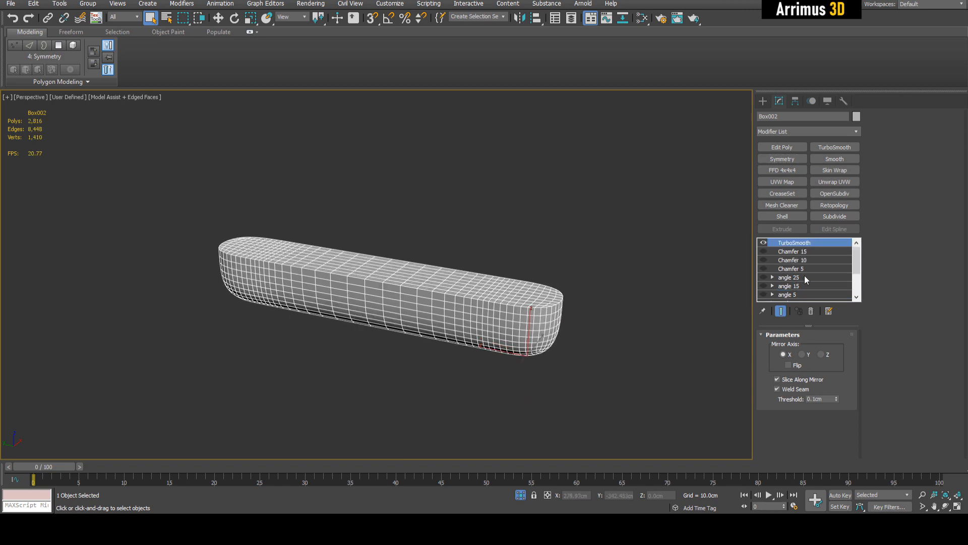
left_click(770, 159)
left_click(804, 356)
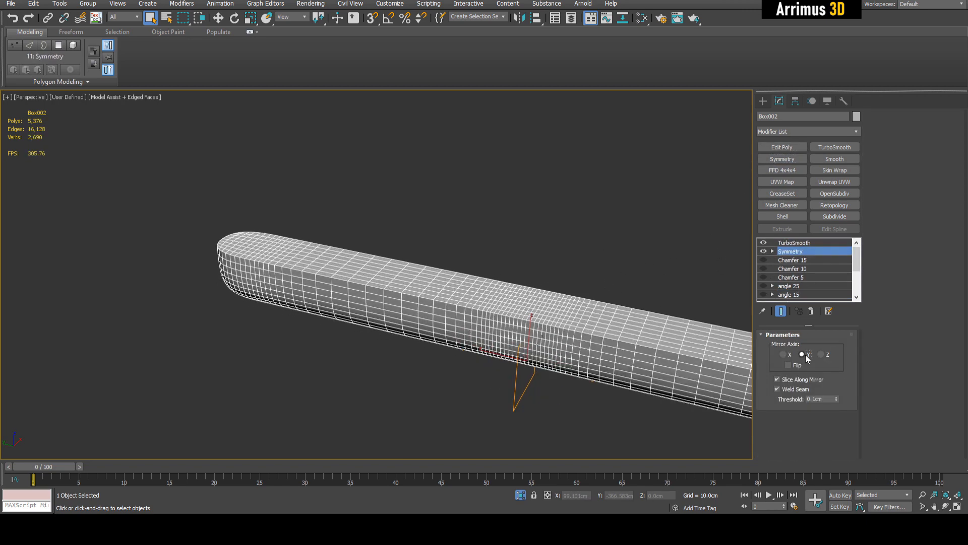
key("z")
key("F4")
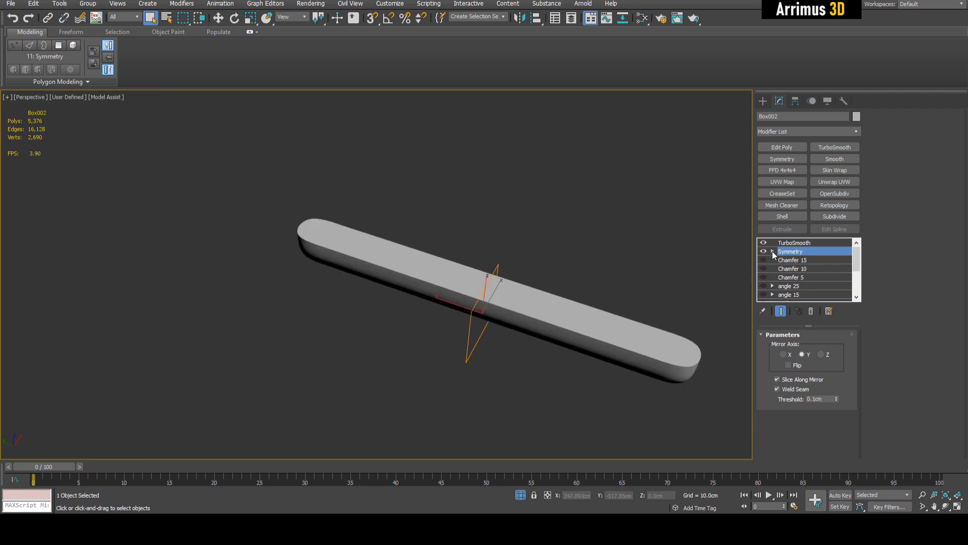
- Shift the Symmetry modifier's Mirror gizmo along Y to adjust where the capsule is mirrored
left_click(790, 261)
key("w")
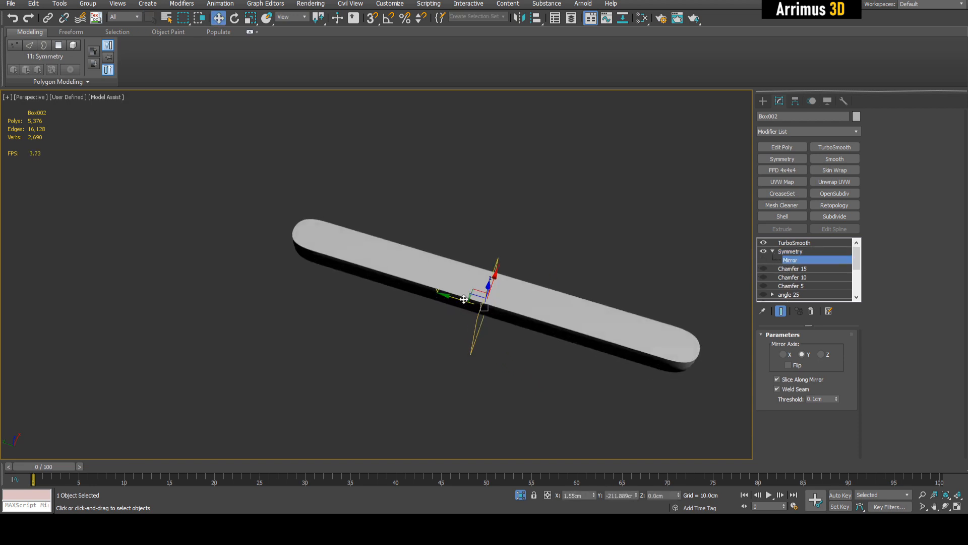
left_click_drag(458, 301, 456, 275)
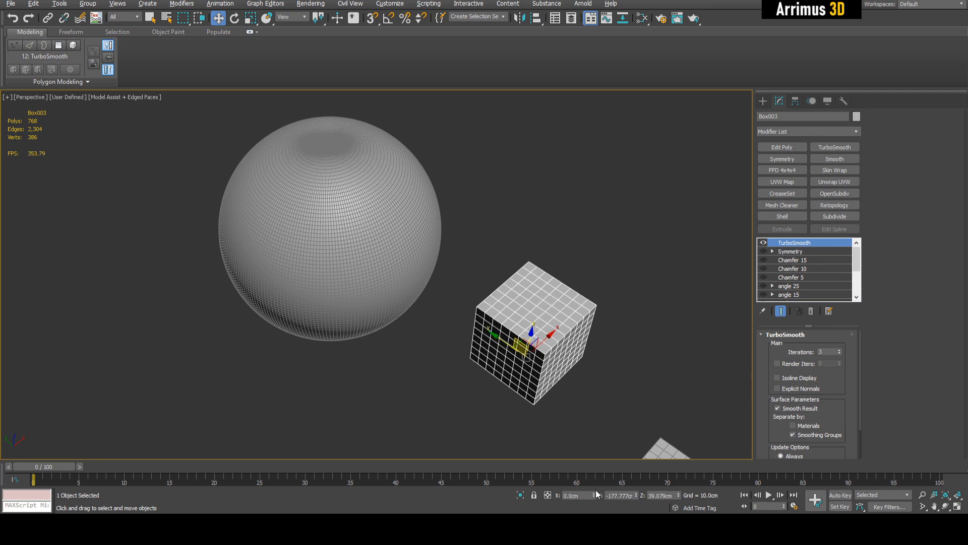
- Zero the cube's X position and move it in the YZ plane beside the sphere, to about Y -116 cm, Z 48 cm
middle_click_drag(555, 404, 527, 333)
left_click(633, 399)
right_click(594, 494)
left_click(497, 265)
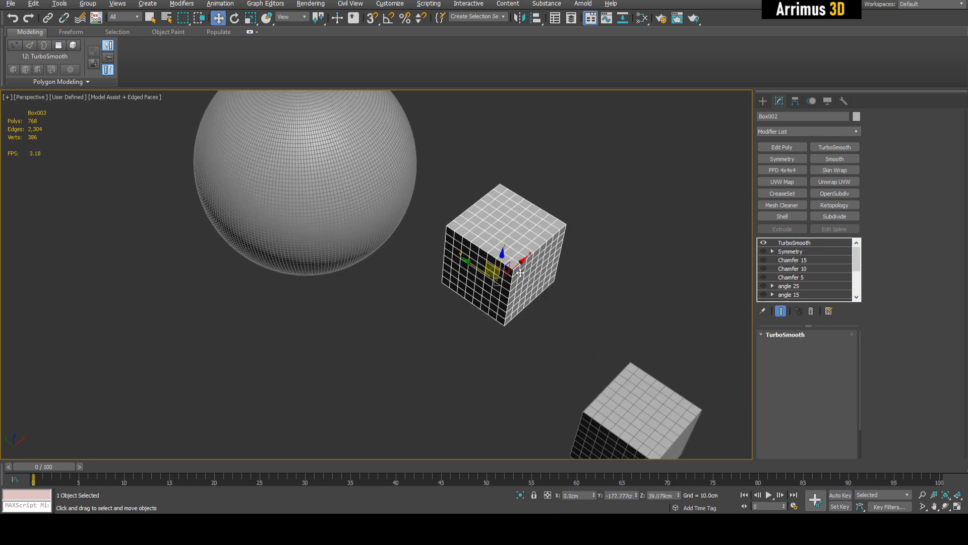
middle_click_drag(497, 265, 559, 341)
middle_click_drag(560, 340, 567, 314, "alt")
left_click_drag(561, 328, 399, 282)
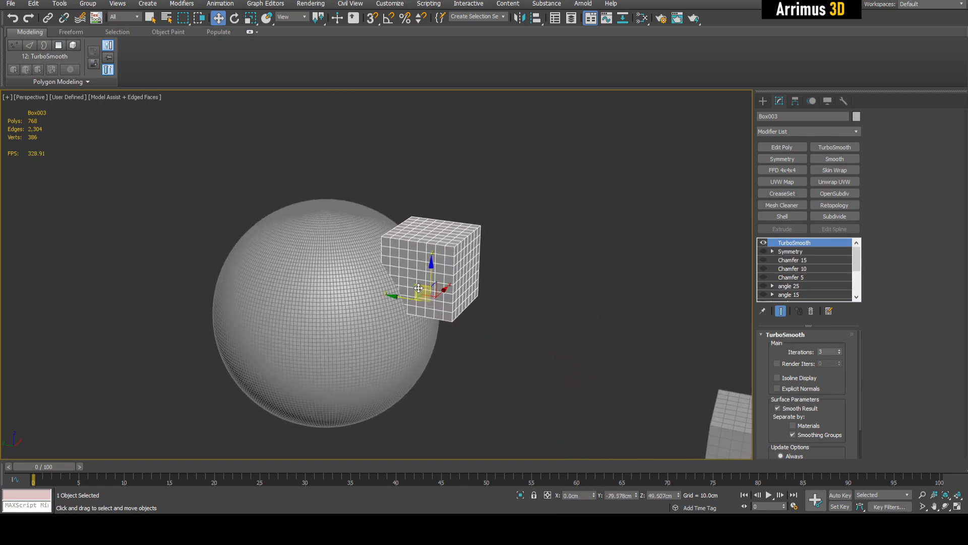
middle_click_drag(399, 283, 439, 298, "alt")
left_click_drag(441, 298, 502, 298)
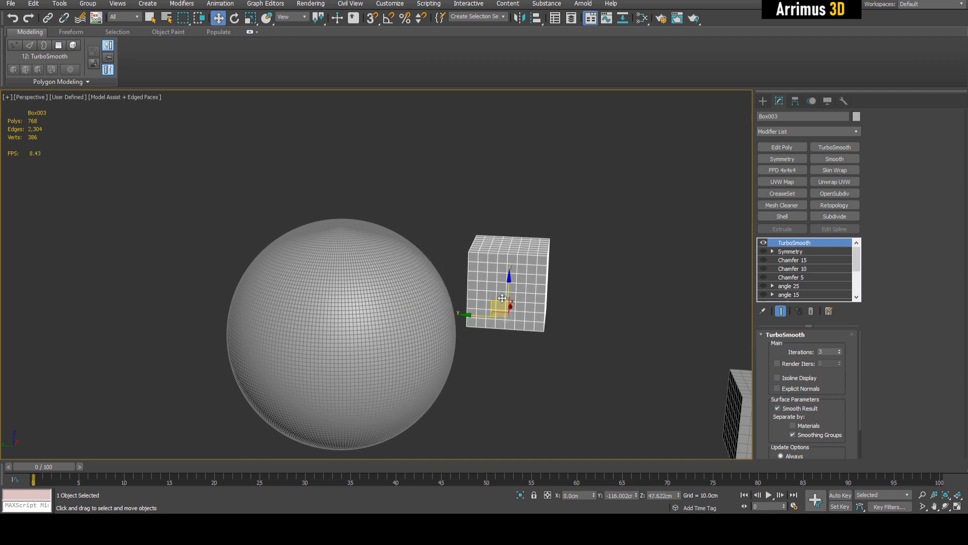
- Switch the cube's variation by turning off TurboSmooth and turning on Chamfer 15 and angle 15
left_click(764, 243)
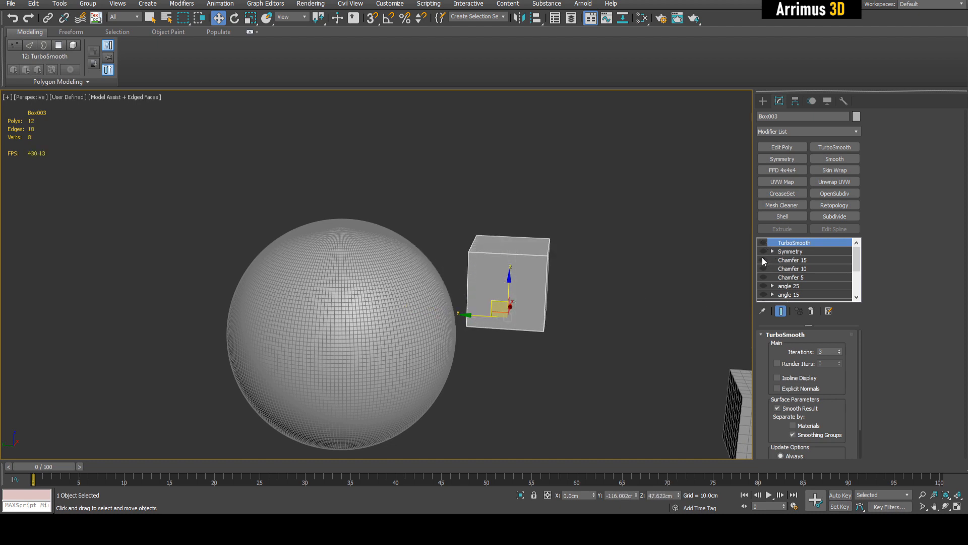
left_click(764, 260)
left_click_drag(859, 260, 859, 274)
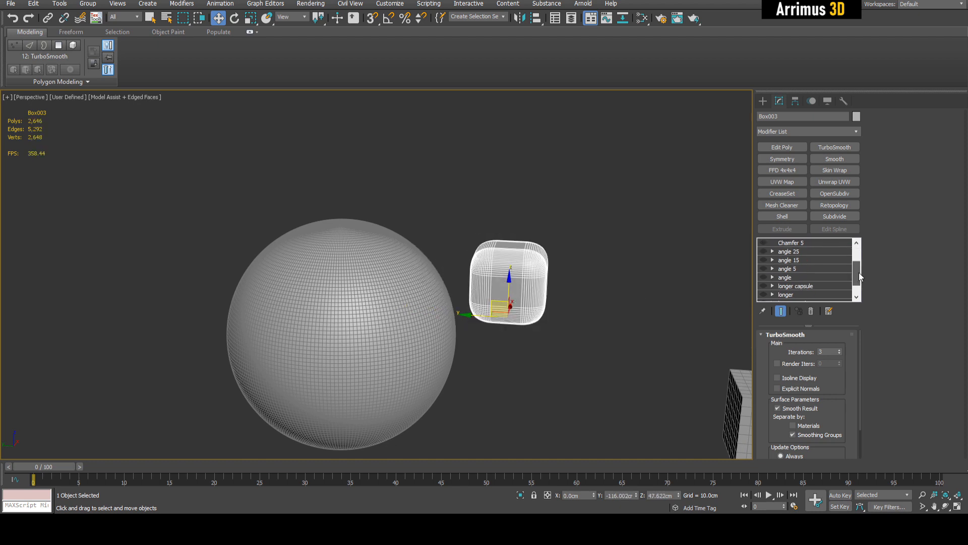
left_click(764, 259)
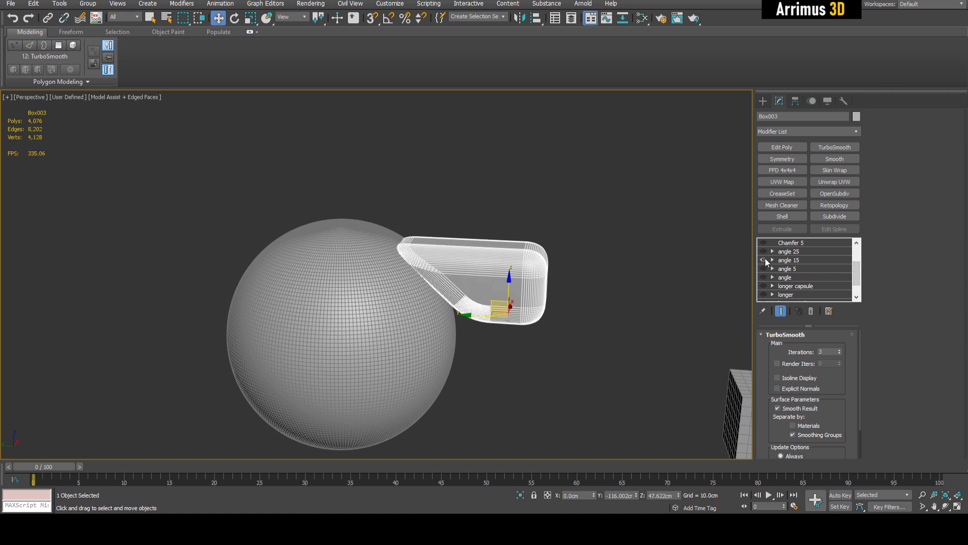
- Scale the angled, chamfered box uniformly to about 189 percent
middle_click_drag(616, 270, 641, 277)
key("r")
left_click_drag(552, 321, 561, 277)
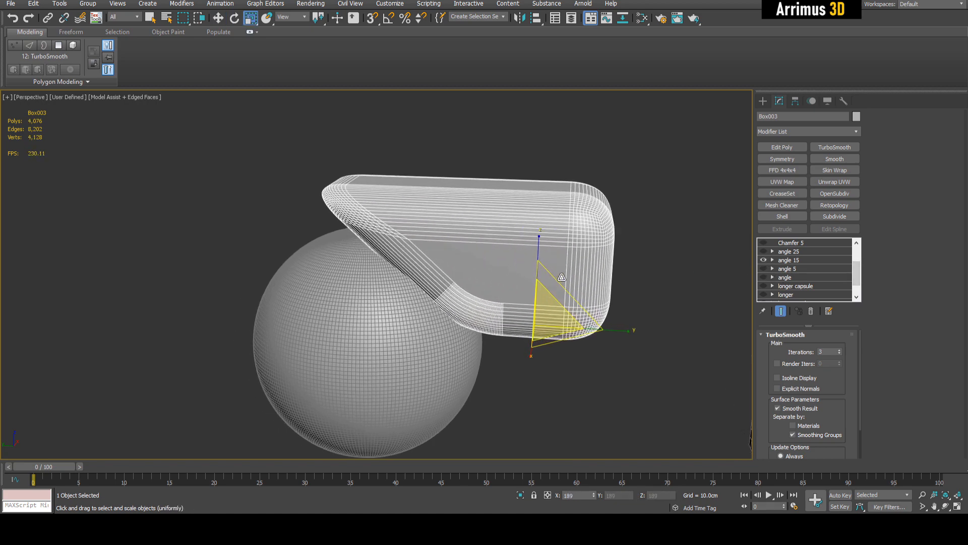
- Move the angled box so it overlaps the sphere's upper side, rescale it to fit, and clear the selection
key("w")
left_click_drag(521, 310, 501, 327)
middle_click_drag(501, 327, 424, 308, "alt")
key("r")
left_click_drag(433, 348, 444, 376)
middle_click_drag(444, 376, 491, 343, "alt")
key("q")
left_click(619, 350)
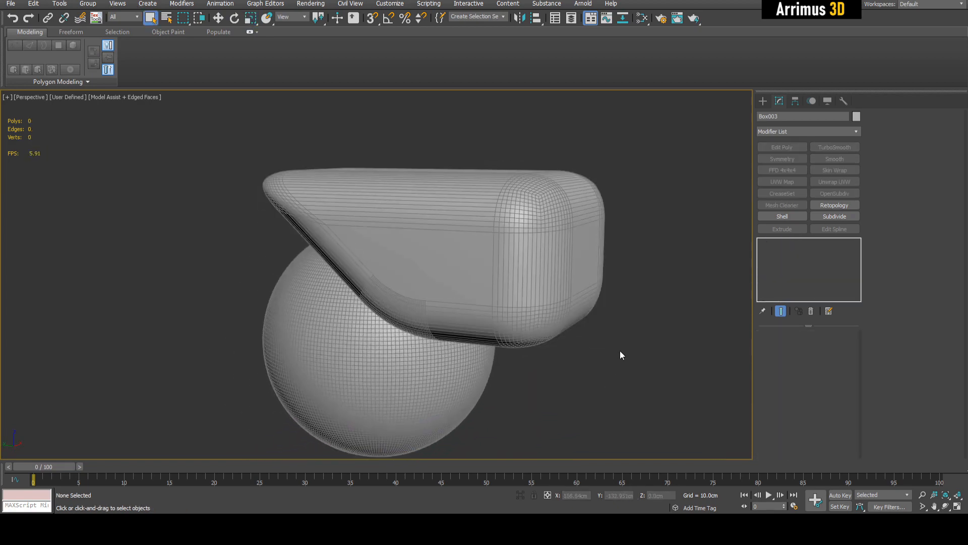
- Select the sphere and look up ProBoolean among the Compound Objects
middle_click_drag(640, 333, 625, 318)
left_click(462, 363)
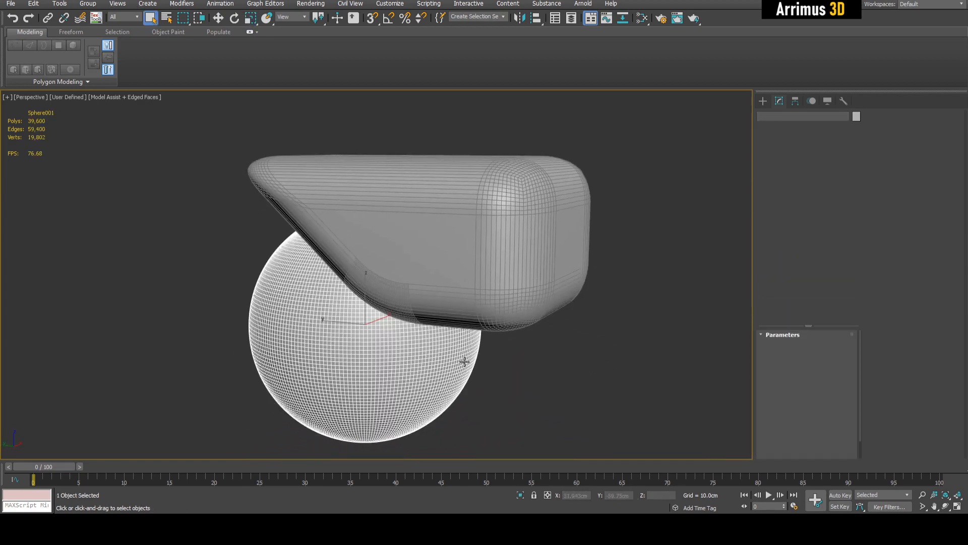
left_click(763, 103)
left_click(773, 129)
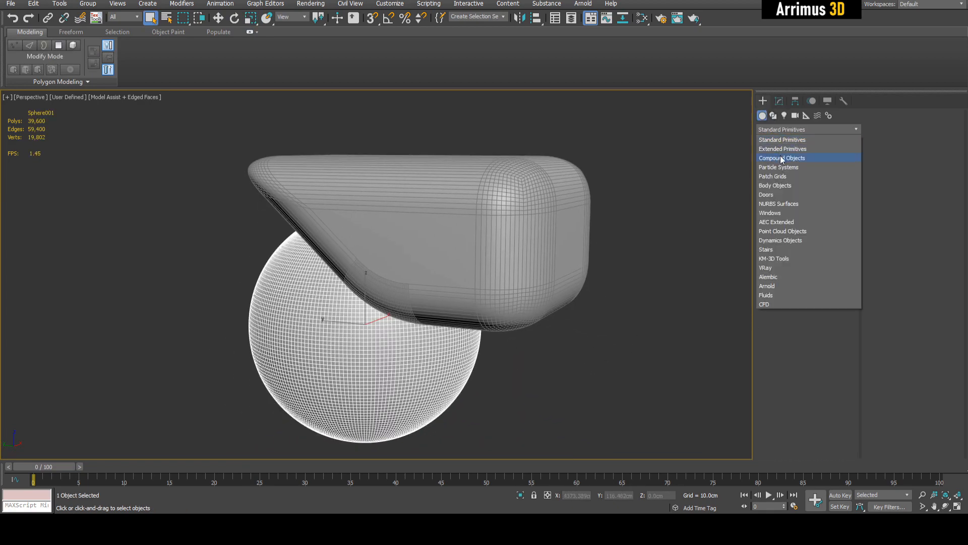
left_click(782, 158)
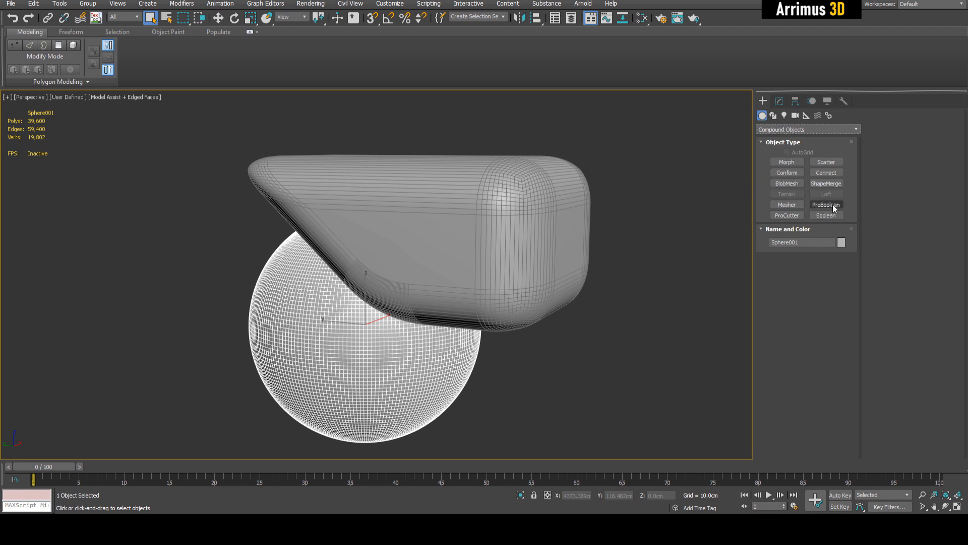
left_click(780, 101)
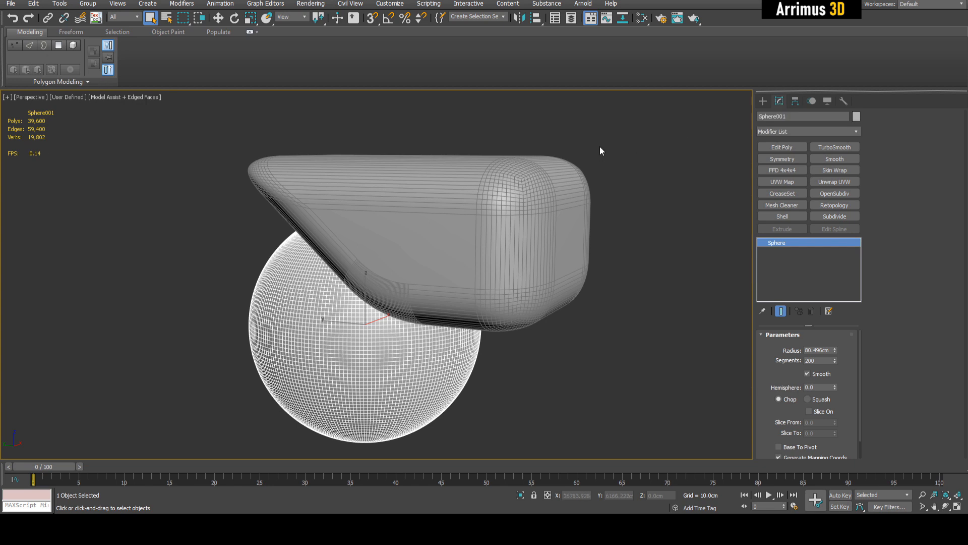
- Look up which actions use the Alt+V shortcut in the Hotkey Editor, without changing any assignment
left_click(392, 5)
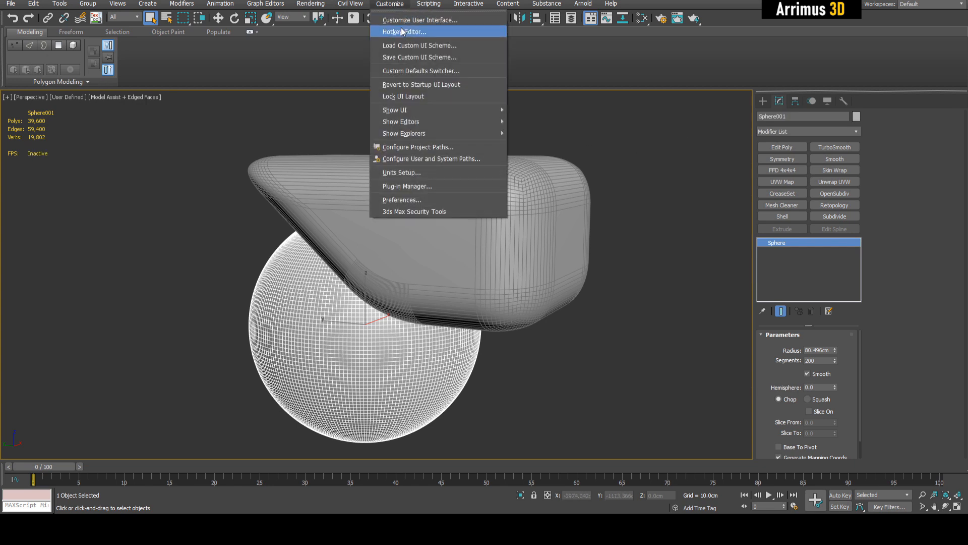
left_click(401, 31)
left_click(402, 195)
key("alt+v")
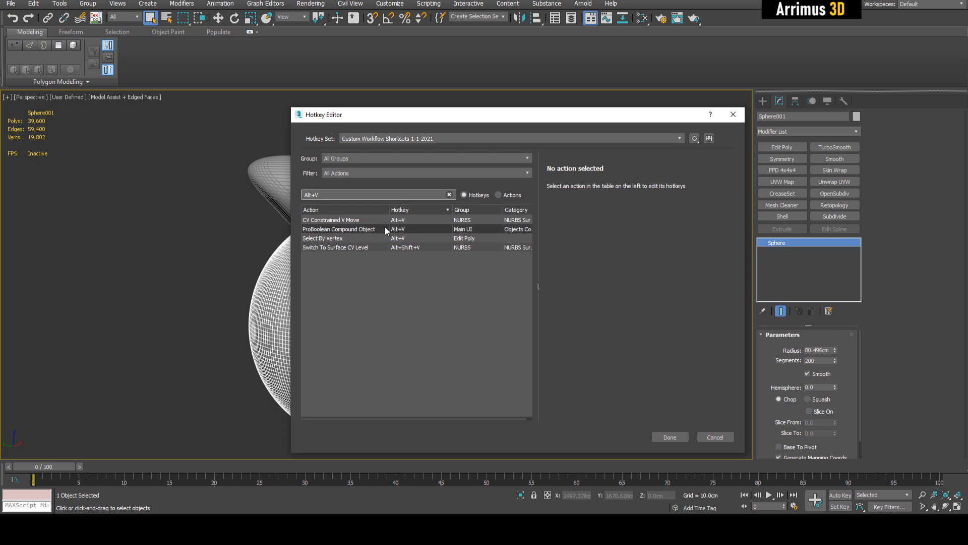
left_click(734, 114)
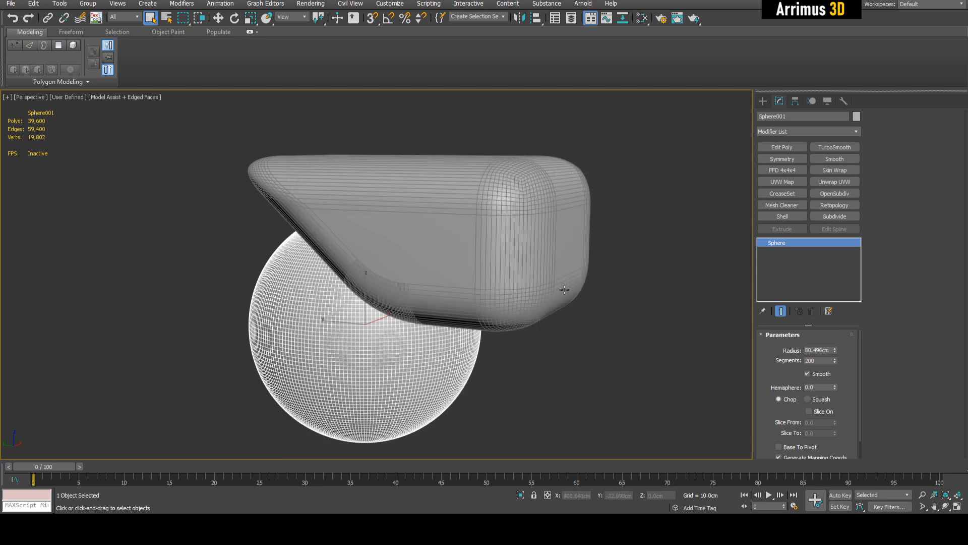
- Subtract a copy of the angled box from the sphere with ProBoolean, keeping the original box
middle_click_drag(472, 314, 506, 316)
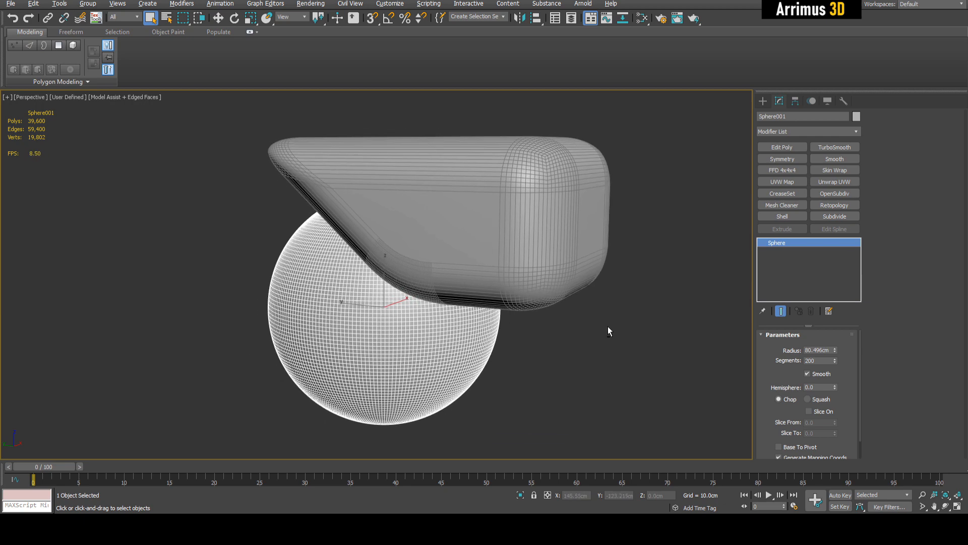
key("shift+b")
middle_click_drag(616, 325, 627, 332)
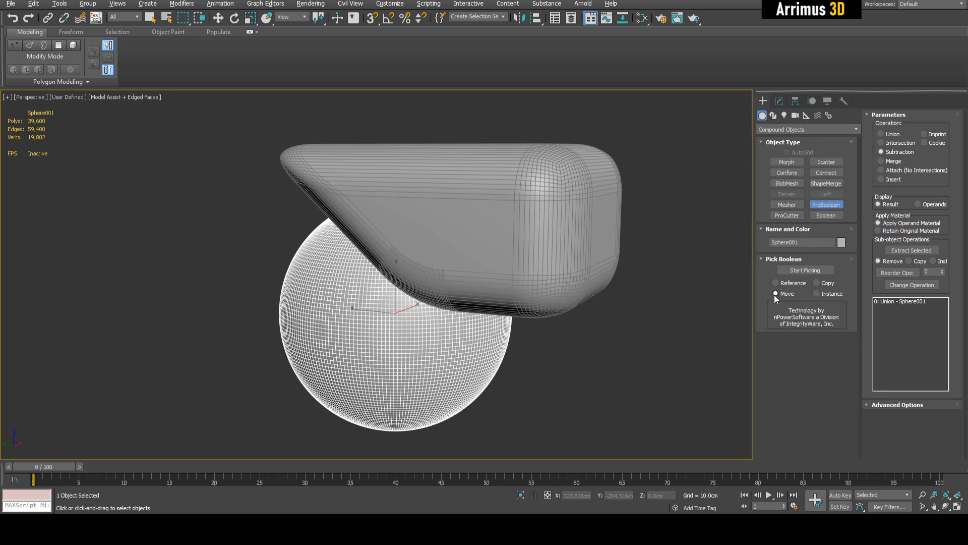
left_click(797, 269)
left_click(520, 220)
middle_click_drag(569, 247, 568, 268, "alt")
key("ctrl+z")
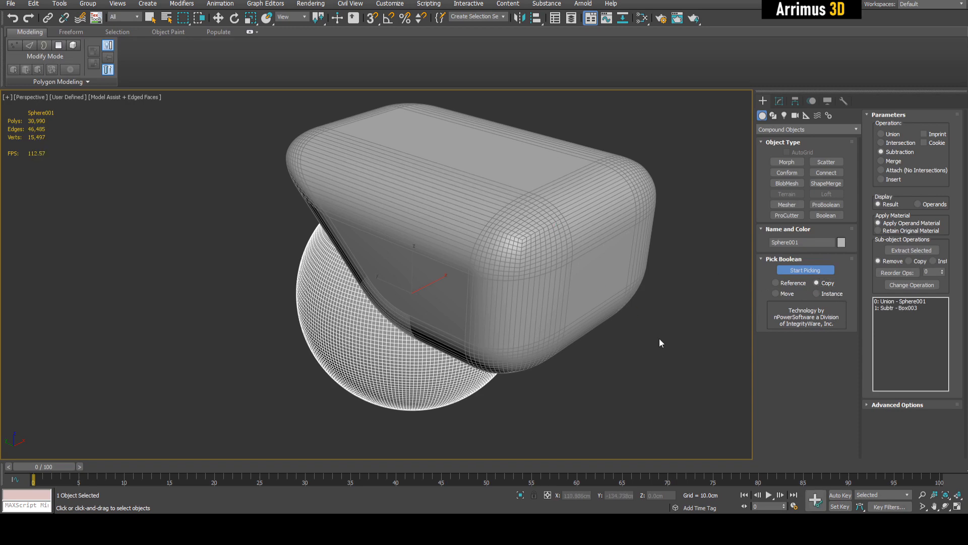
- Reposition and rescale the angled box over the first cut for a second subtraction
left_click(604, 336)
key("w")
middle_click_drag(448, 249, 467, 242, "alt")
key("r")
left_click_drag(526, 302, 499, 323)
key("w")
scroll(577, 333, "up", 3)
- Subtract another copy of the angled box through the sphere's existing ProBoolean and end picking
left_click(529, 261)
left_click(776, 102)
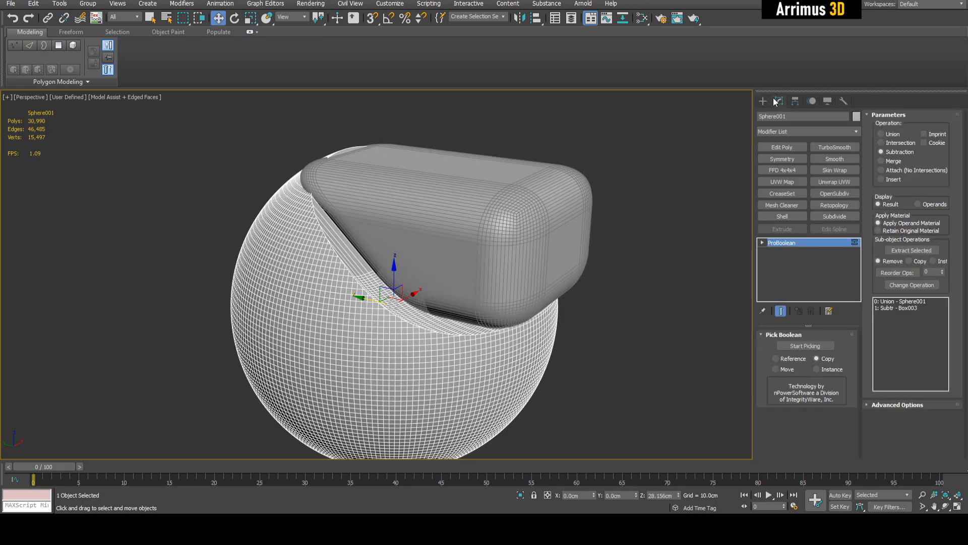
left_click(802, 346)
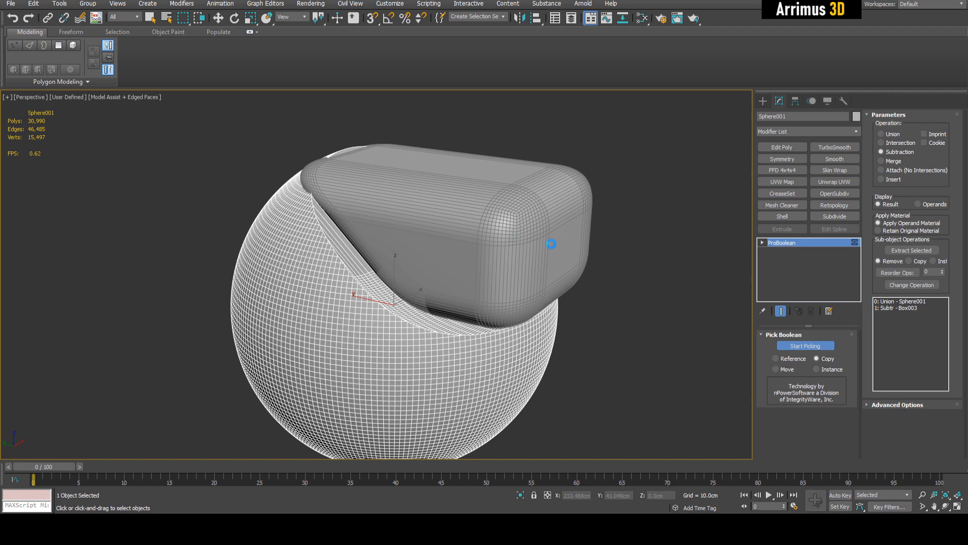
left_click(555, 243)
right_click(629, 291)
- Pull the angled box away from the sphere, rescale it, and inspect the carved recess without edged faces
left_click(488, 247)
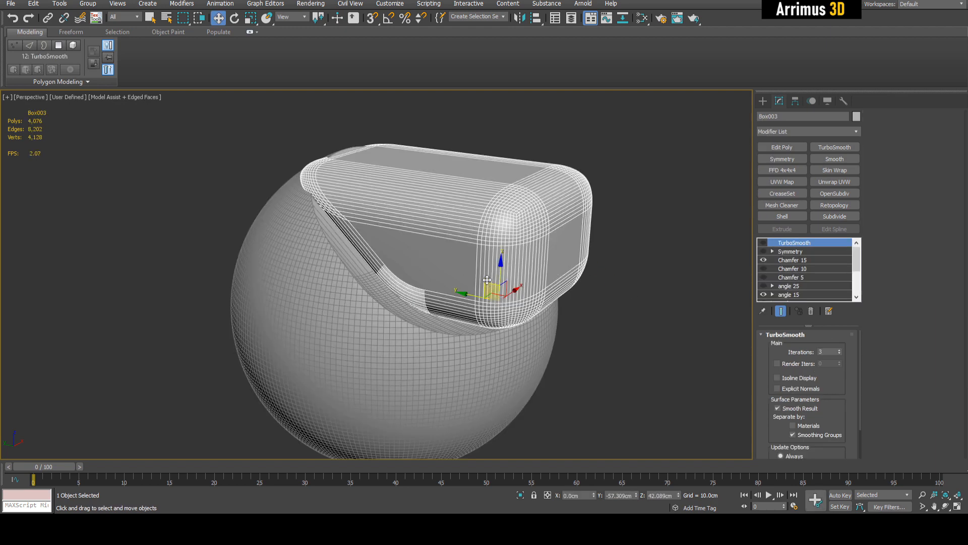
mouse_move(488, 280)
middle_mouse_down("alt")
mouse_move(499, 272)
mouse_move(517, 283)
mouse_move(444, 297)
mouse_move(468, 299)
middle_mouse_up("alt")
key("r")
key("F4")
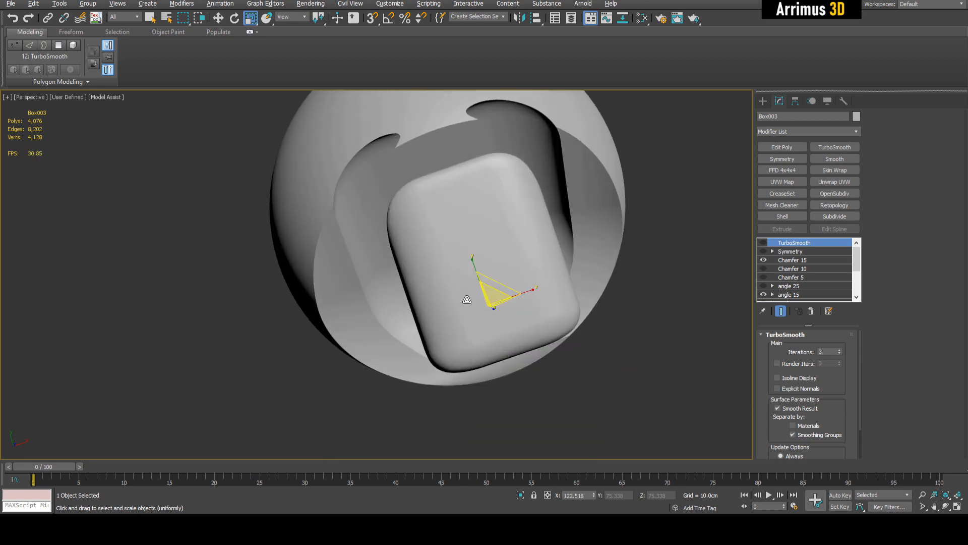
middle_click_drag(453, 234, 432, 225, "alt")
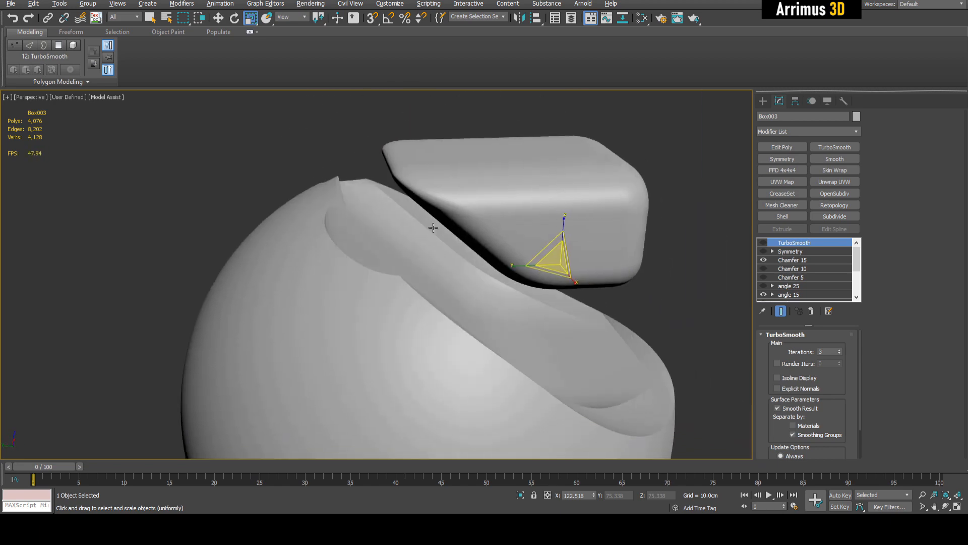
- Show edged faces and move the angled box over the sphere's top, to about Y 22 cm, Z 84 cm
key("F4")
key("w")
middle_click_drag(328, 180, 543, 274, "alt")
left_click_drag(543, 273, 354, 244)
middle_click_drag(402, 241, 427, 243)
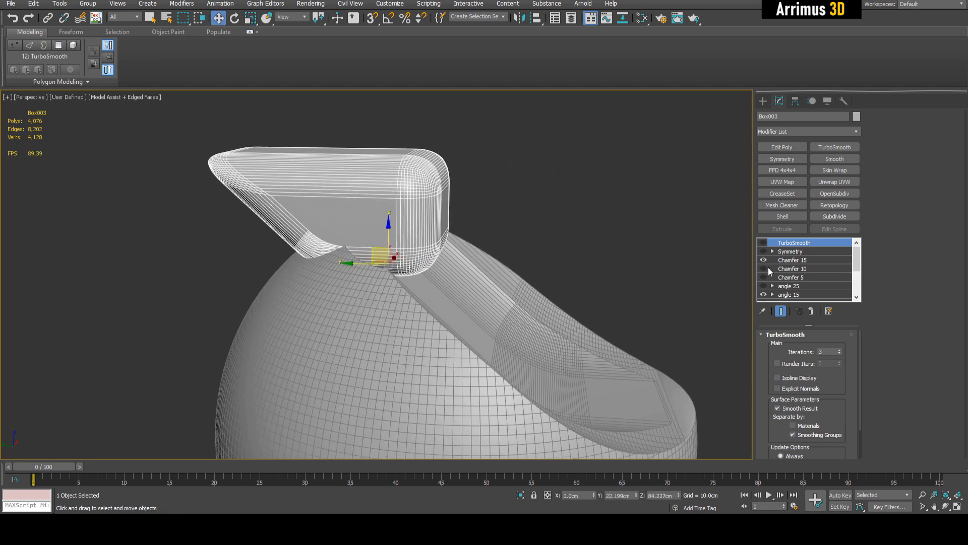
- Turn off Chamfer 15, preview Chamfer 5 briefly, and turn off angle 15 to return to the plain box
left_click(763, 260)
left_click(764, 277)
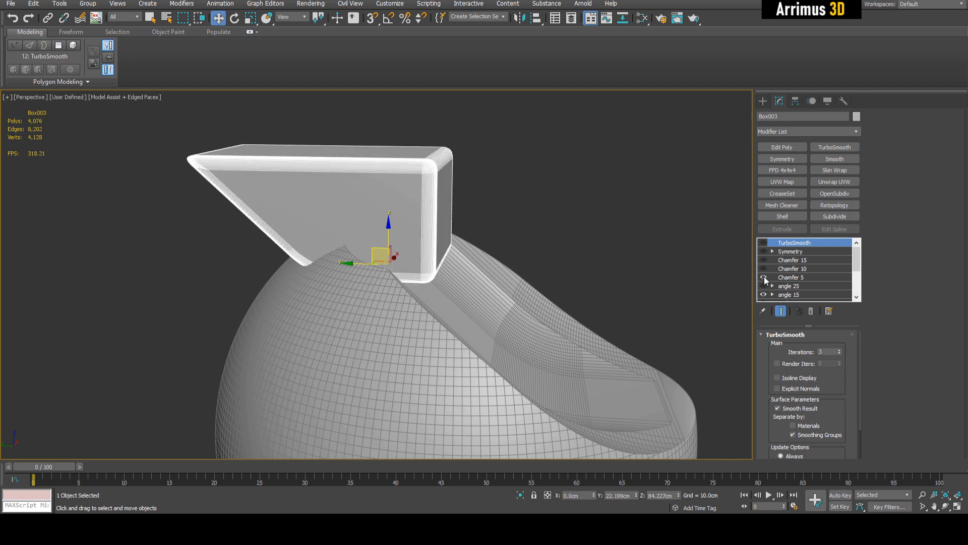
left_click(763, 277)
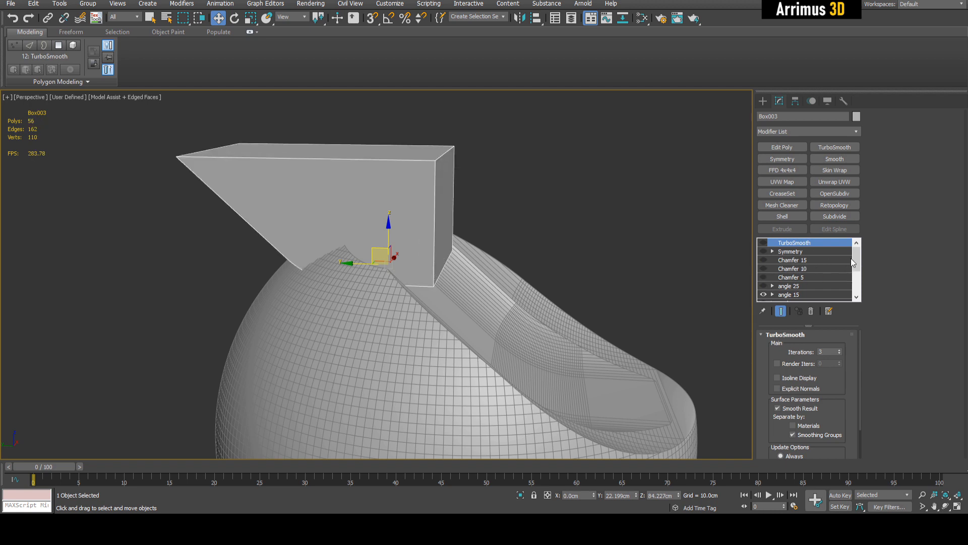
left_click_drag(852, 258, 858, 267)
left_click(764, 269)
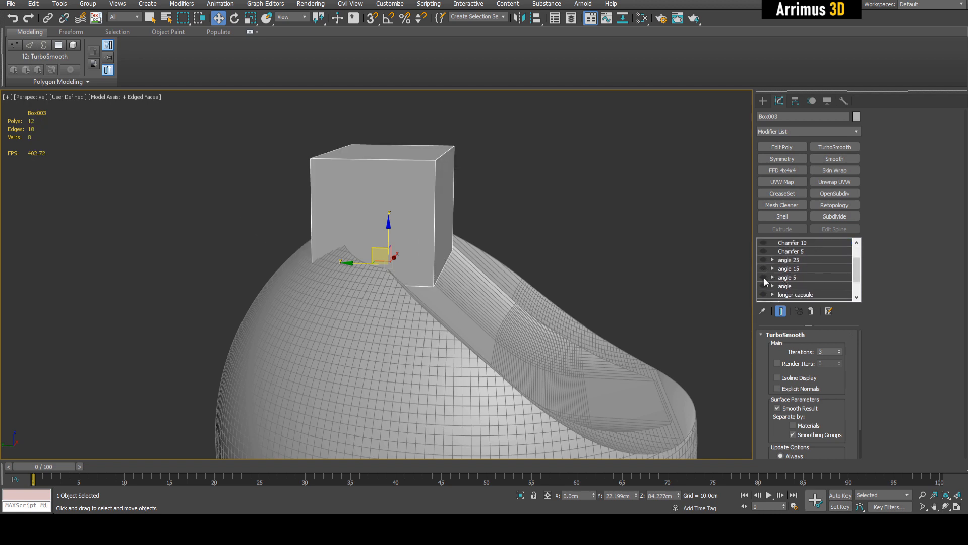
- Turn on the box's angle 25 and longer modifiers after briefly previewing angle 5 and longer capsule
left_click(764, 278)
left_click(764, 278)
left_click(763, 260)
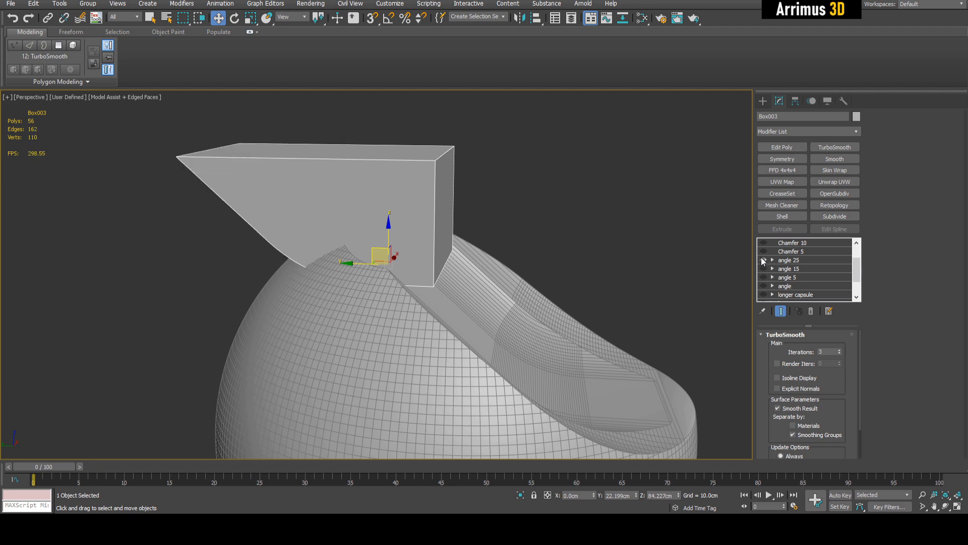
left_click(764, 295)
left_click(764, 295)
left_click(857, 297)
left_click(764, 295)
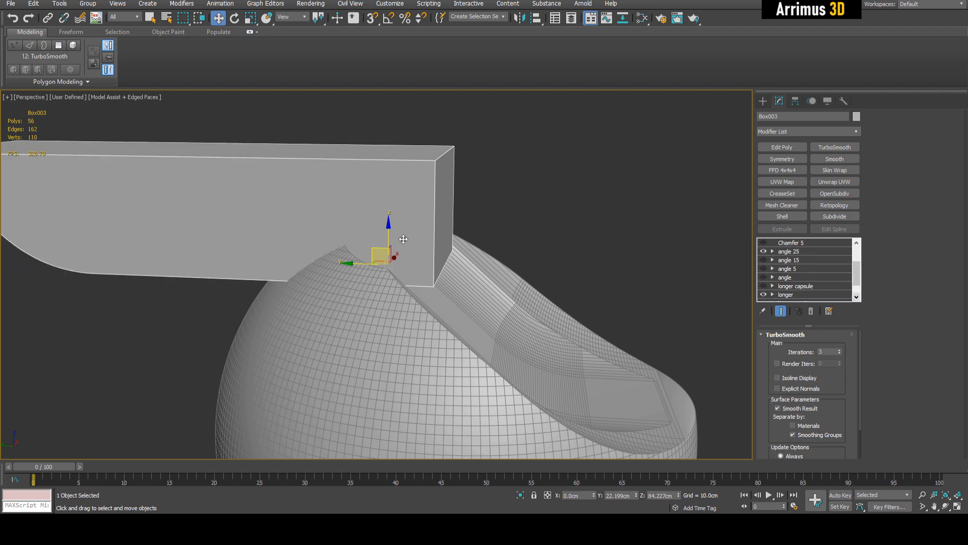
- Move the box over the sphere's top to about Y -72 cm, Z 81 cm, and widen it to about 298% along X
left_click_drag(376, 251, 664, 271)
key("r")
middle_click_drag(664, 271, 499, 374, "alt")
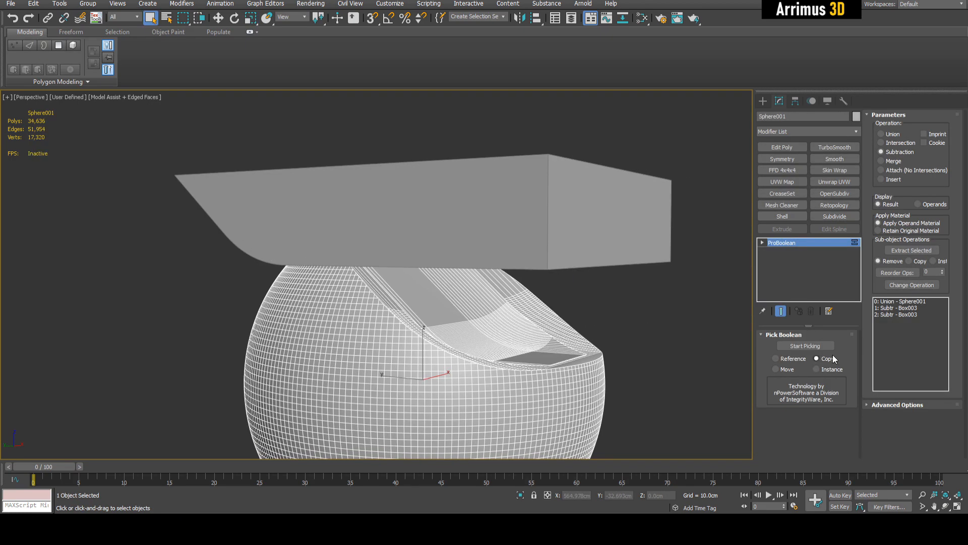
- Subtract a copy of the widened box from the sphere's top through its ProBoolean
left_click(817, 346)
left_click(482, 258)
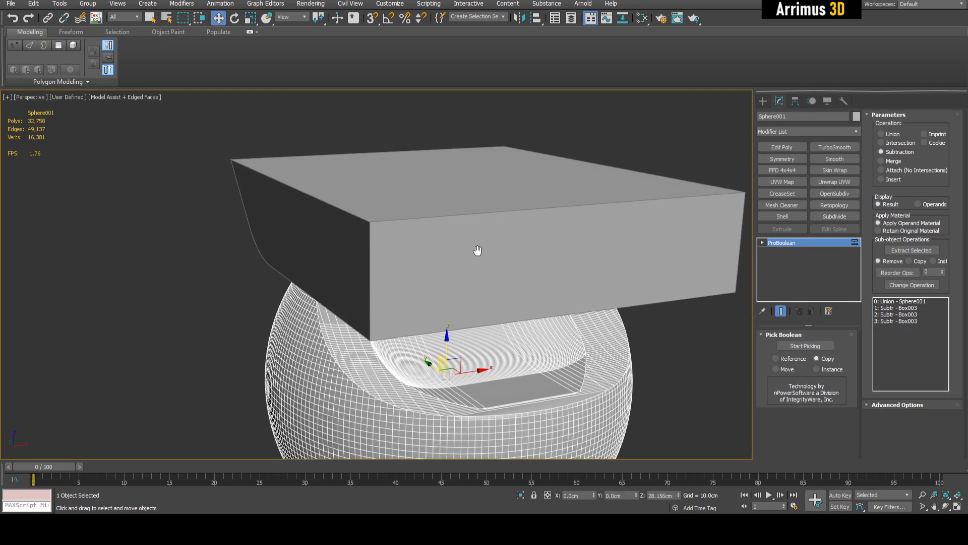
scroll(469, 260, "down", 3)
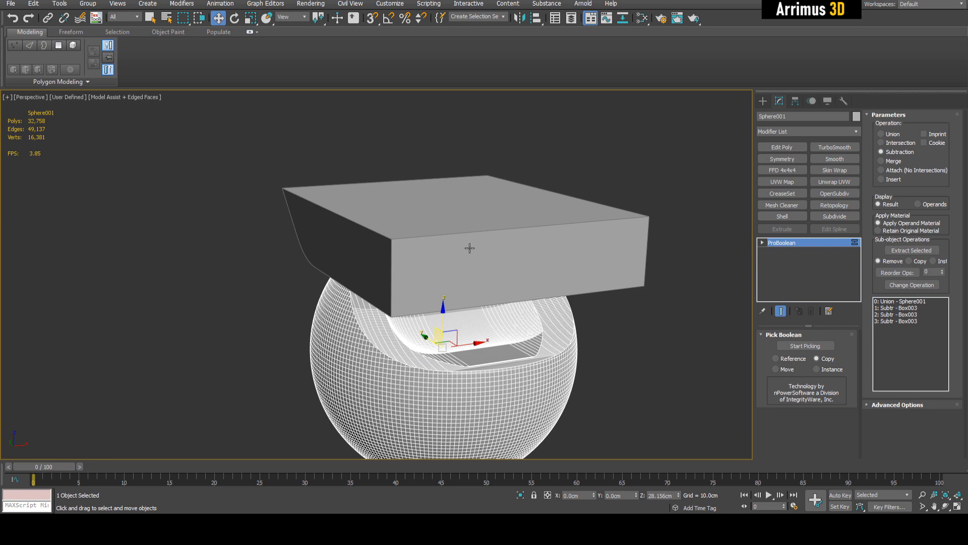
mouse_move(470, 248)
middle_mouse_down("alt")
mouse_move(508, 249)
mouse_move(471, 244)
mouse_move(472, 233)
middle_mouse_up("alt")
- Lift the box clear of the sphere and inspect the new top cut with edged faces temporarily hidden
left_click(472, 233)
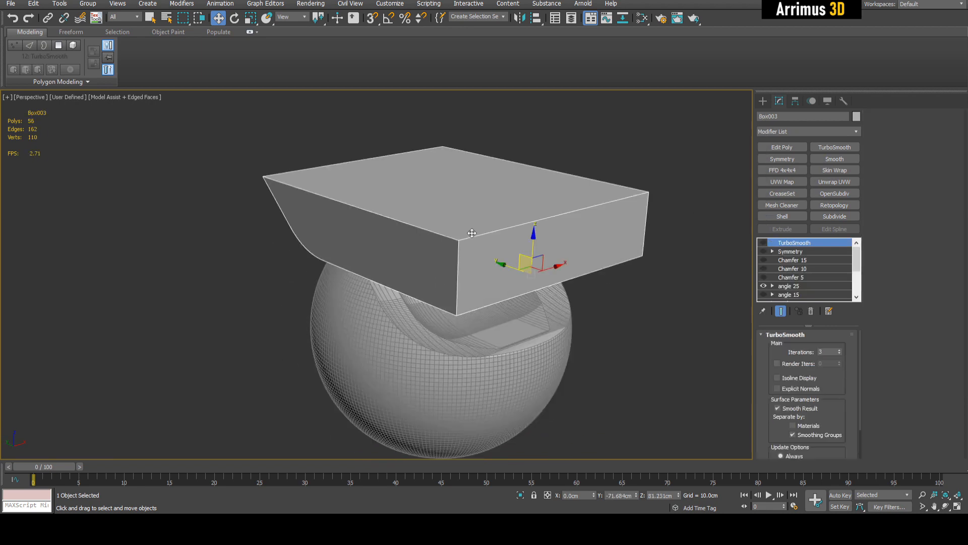
left_click_drag(534, 242, 540, 143)
key("q")
left_click(507, 282)
key("F4")
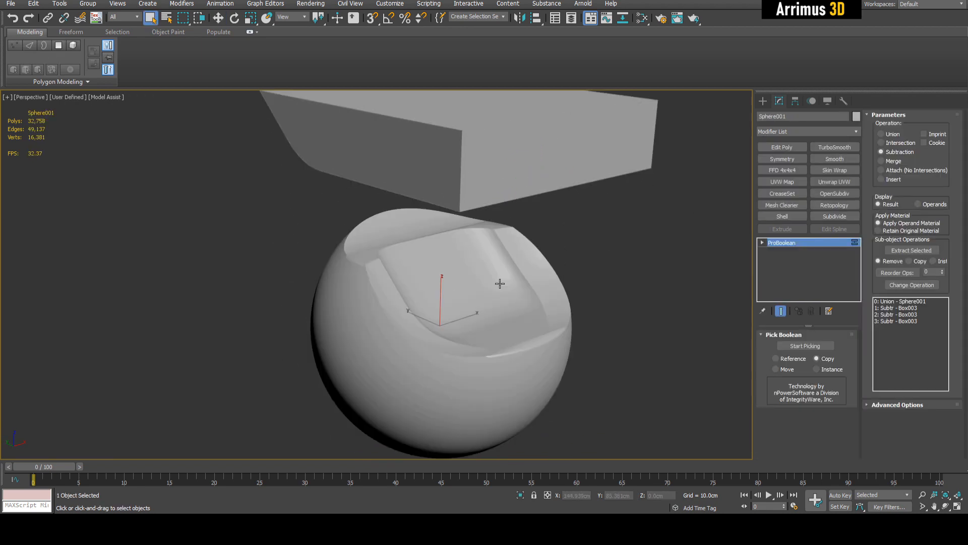
scroll(499, 283, "up", 3)
scroll(473, 292, "down", 5)
key("F4")
- Stretch the box taller and move it down through the sphere to about Y -88 cm, Z 29 cm
left_click(501, 213)
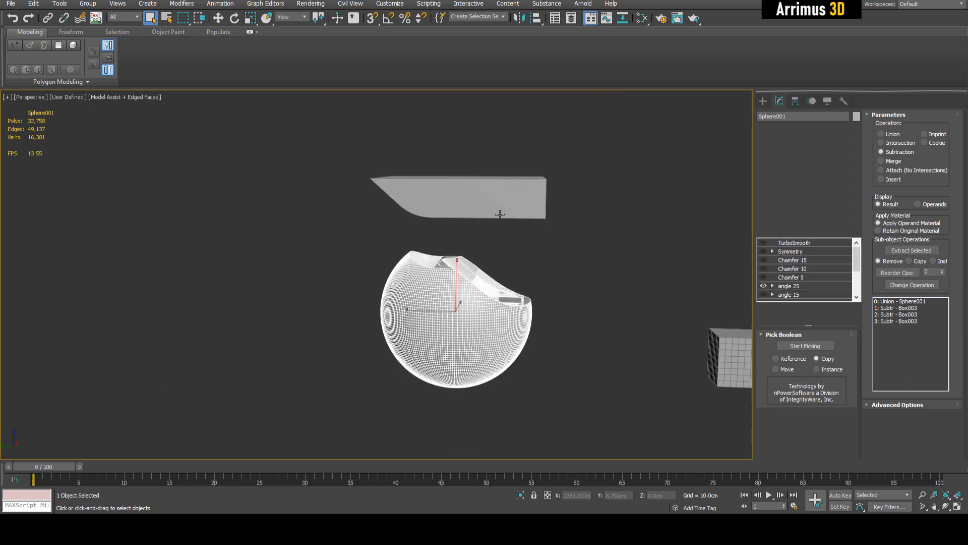
key("w")
scroll(499, 214, "up", 3)
middle_click_drag(499, 214, 504, 207, "alt")
key("r")
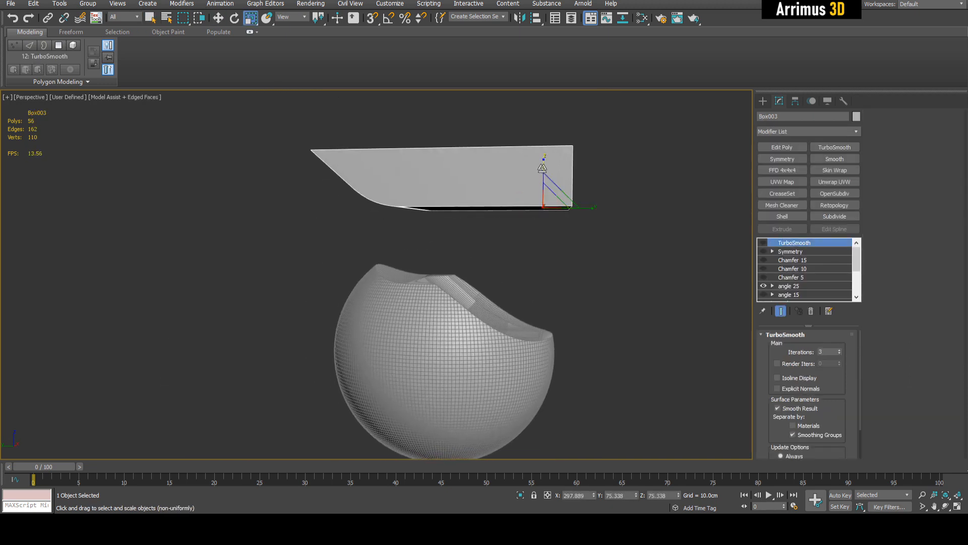
left_click_drag(546, 176, 547, 138)
key("w")
left_click_drag(535, 195, 558, 340)
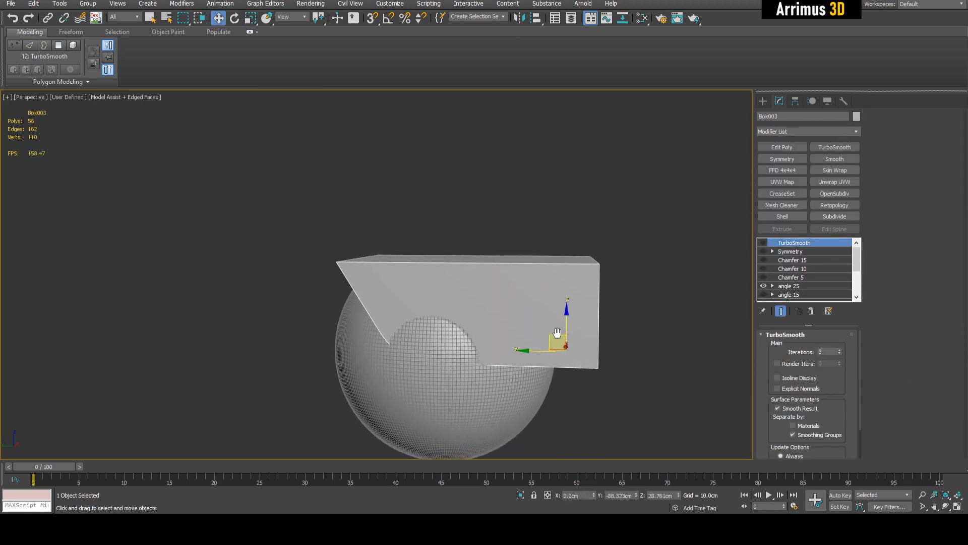
- Scale the box up uniformly to about 396% in X and 100% in Y so it spans the sphere's upper half
middle_click_drag(559, 341, 556, 312)
key("r")
left_click_drag(572, 318, 575, 297)
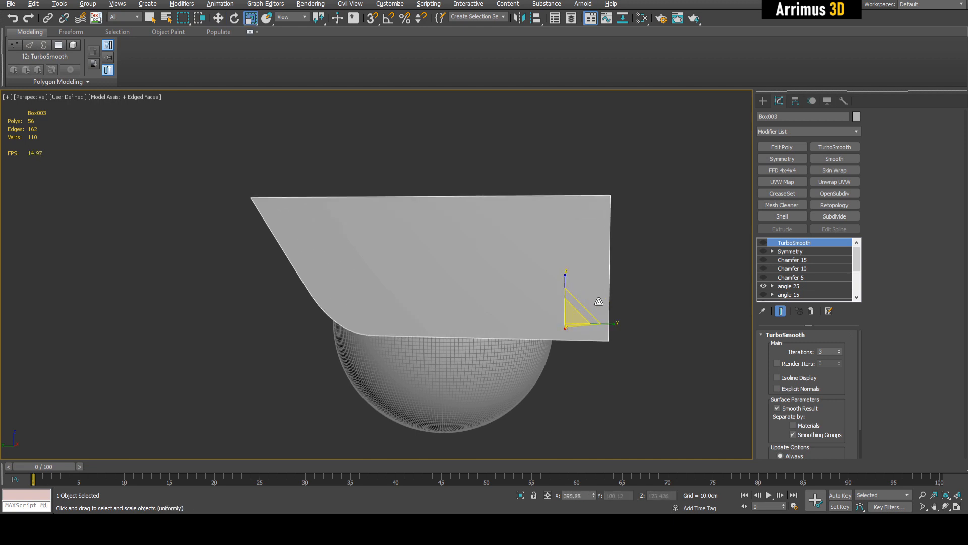
middle_click_drag(599, 304, 540, 266, "alt")
- Reposition the box in wireframe view to about Y -121 cm, Z 21.5 cm so its curved edge crosses the sphere
key("w")
key("F3")
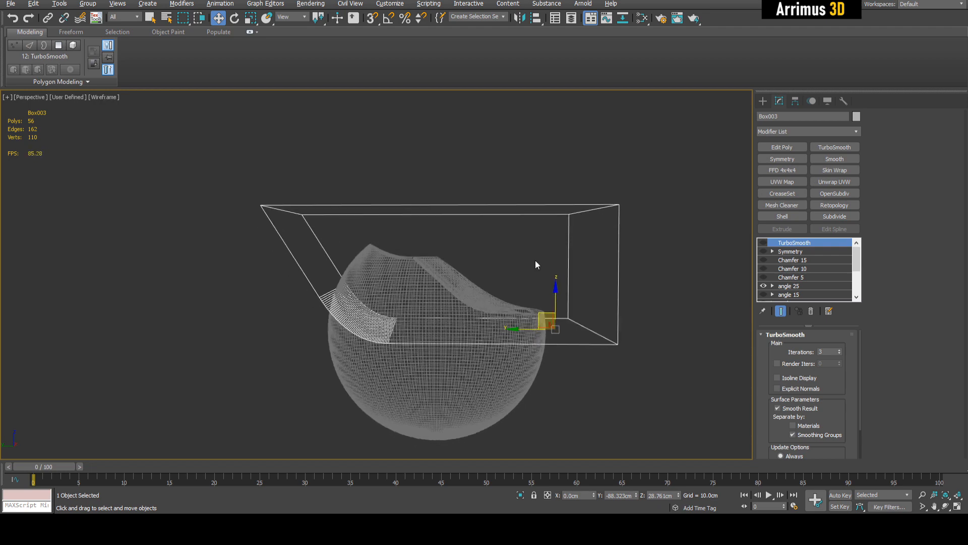
mouse_move(541, 317)
middle_mouse_down("alt")
mouse_move(454, 320)
mouse_move(571, 313)
mouse_move(550, 318)
middle_mouse_up("alt")
left_click_drag(550, 319, 580, 320)
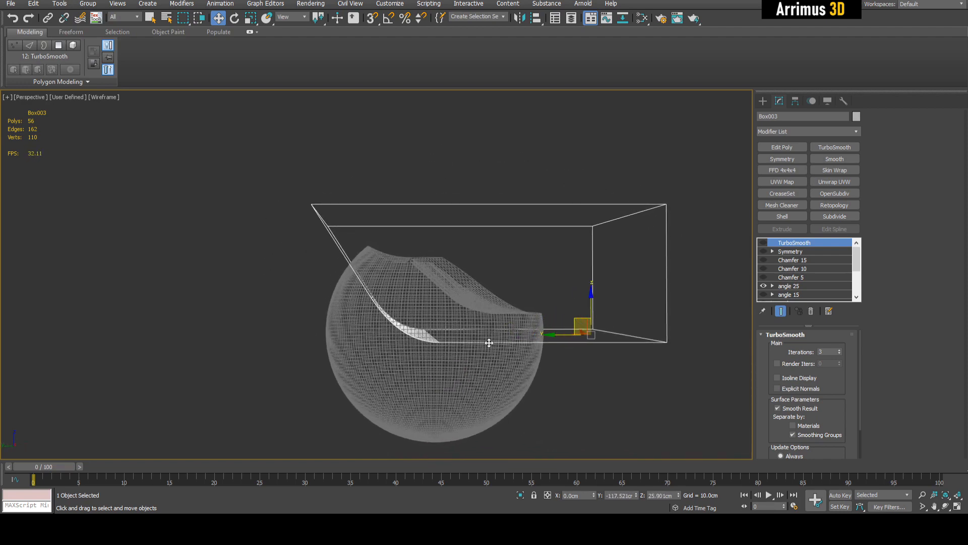
middle_click_drag(523, 331, 523, 329, "alt")
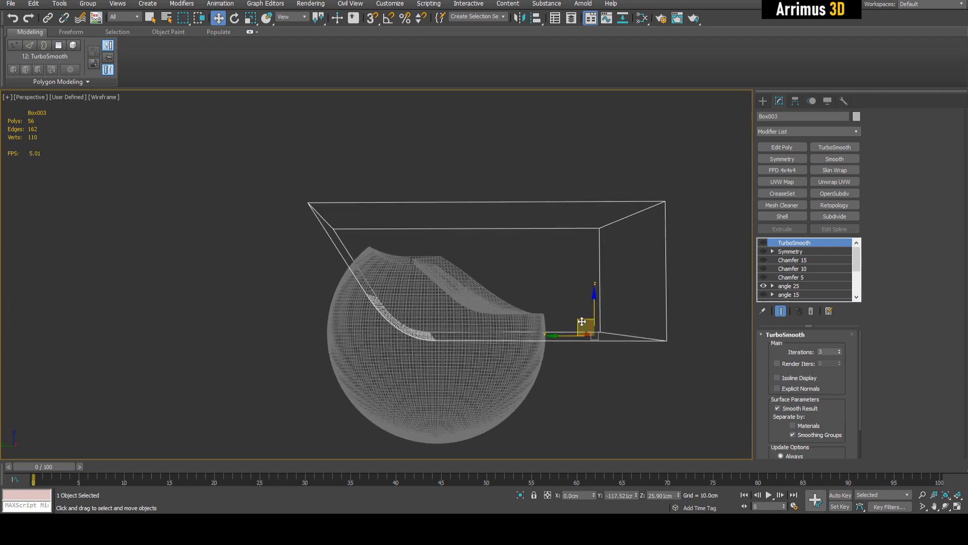
left_click_drag(583, 321, 584, 326)
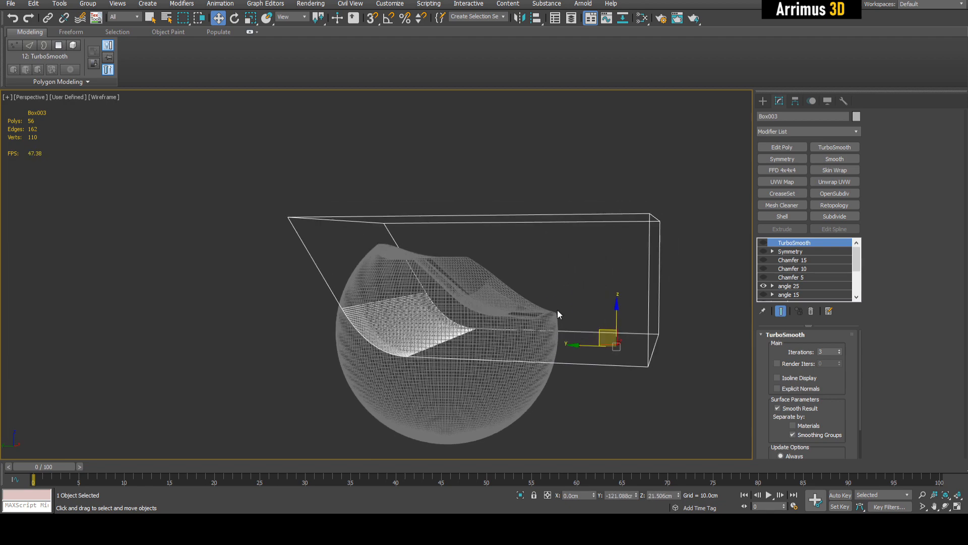
- Return to shaded view and subtract a copy of the enlarged box from the sphere through its ProBoolean
key("F3")
key("q")
left_click(506, 369)
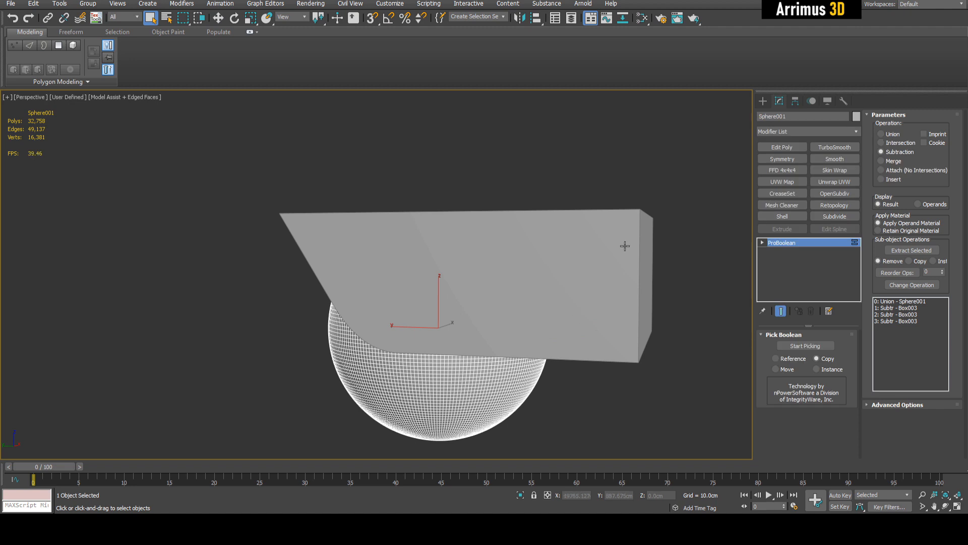
left_click(815, 346)
key("w")
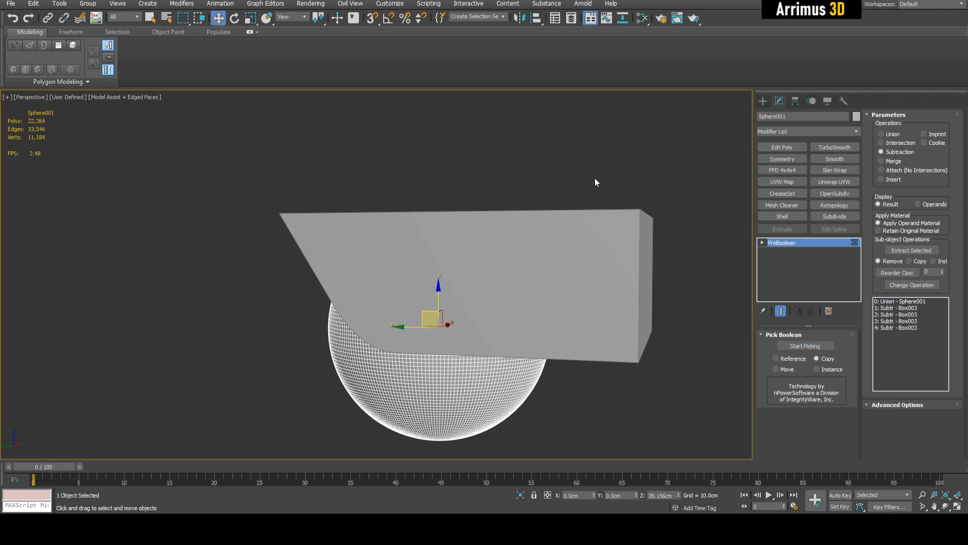
- Lift the box straight up off the cut sphere to about Z 146 cm
middle_click_drag(594, 178, 580, 202, "alt")
left_click(564, 254)
scroll(564, 254, "down", 2)
middle_click_drag(553, 255, 556, 274)
left_click_drag(598, 308, 600, 181)
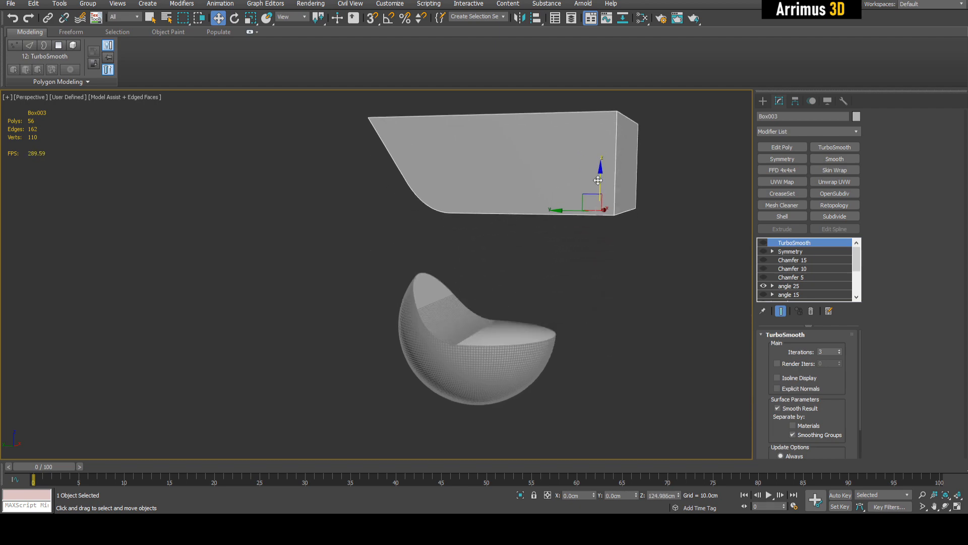
- Clone the cut sphere as a Copy and change the clone's last box operand from Subtraction to Intersection
key("q")
left_click(522, 298)
left_click(490, 332)
mouse_move(523, 298)
middle_mouse_down("alt")
mouse_move(494, 313)
mouse_move(516, 316)
middle_mouse_up("alt")
scroll(516, 316, "up", 5)
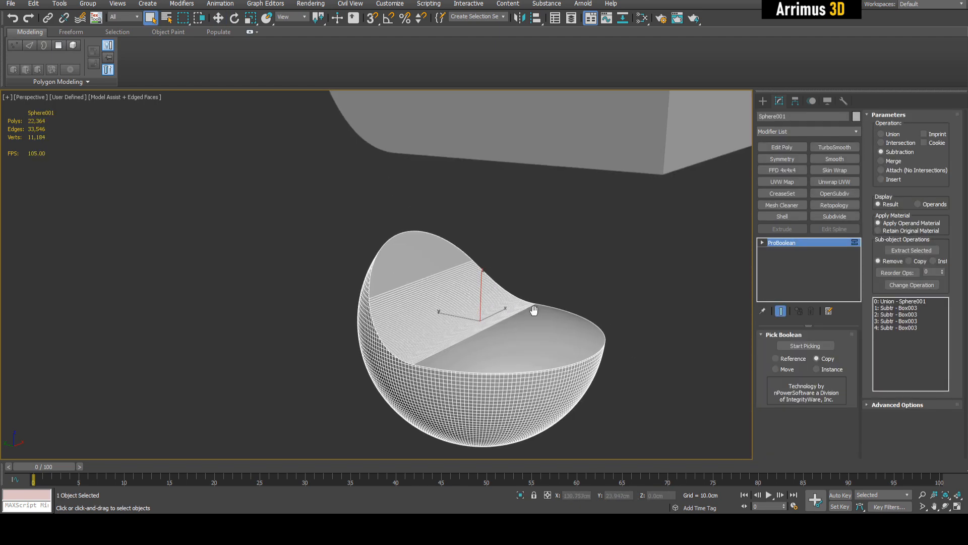
key("ctrl+v")
left_click(446, 229)
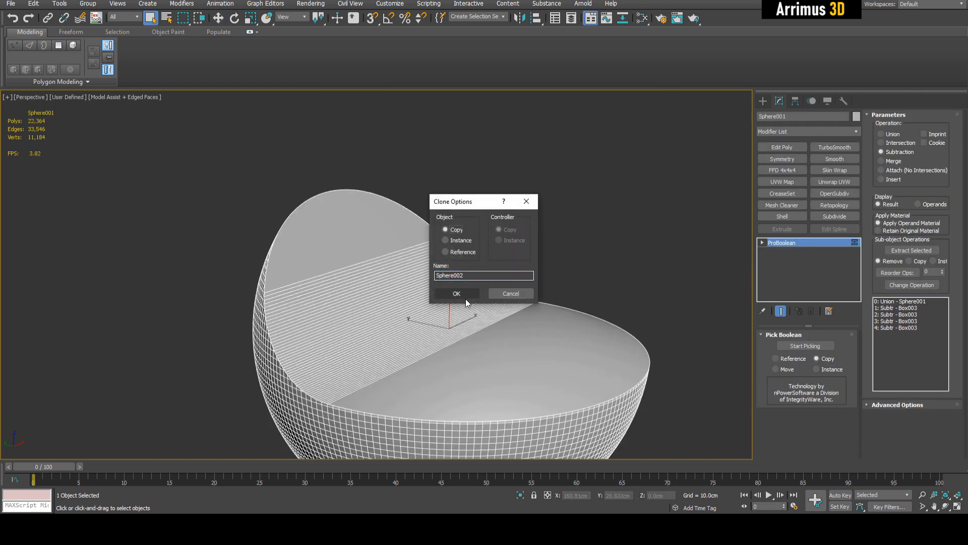
left_click(456, 291)
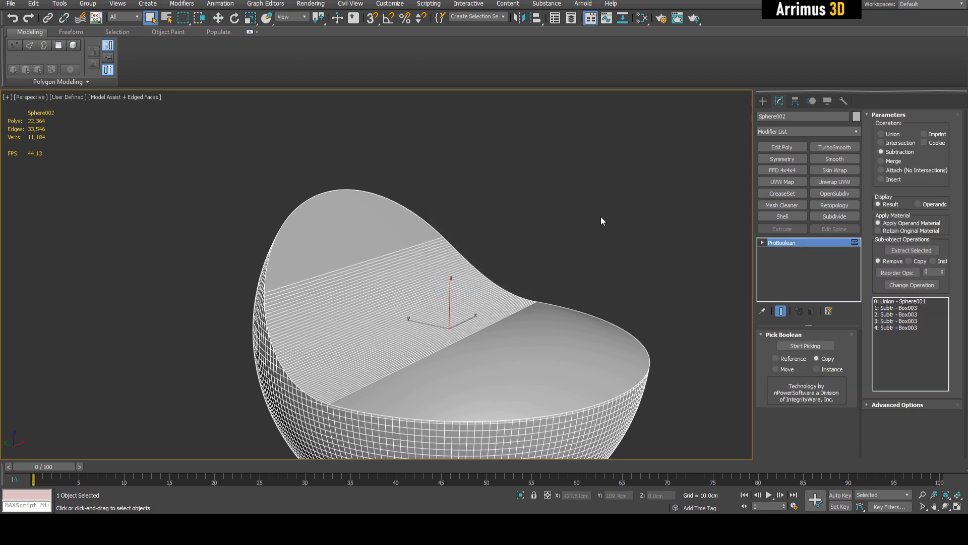
left_click(886, 329)
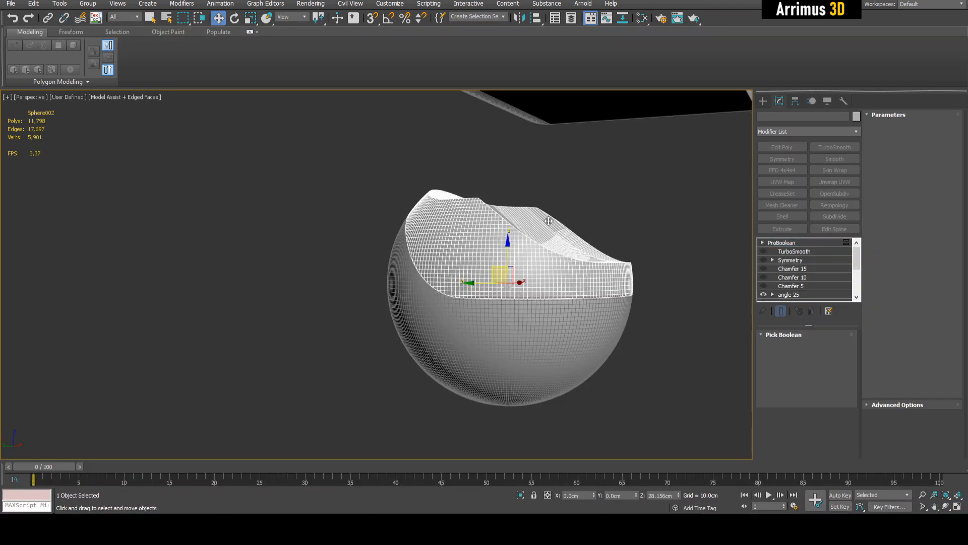
- Pull the intersected top piece away from the lower half to view both parts, and undo the move
middle_click_drag(502, 274, 504, 261, "alt")
left_click_drag(501, 281, 530, 243)
left_click(505, 306)
middle_click_drag(587, 282, 570, 273, "alt")
key("ctrl+z")
key("ctrl+z")
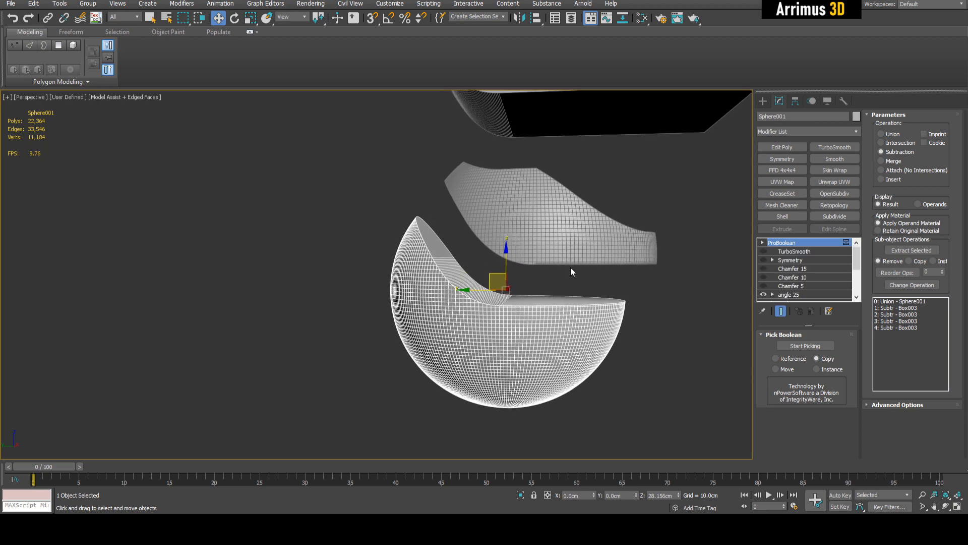
left_click_drag(624, 225, 514, 320)
middle_click_drag(513, 320, 573, 277, "alt")
- Give the intersected top piece a dark grey object color and hide edged faces
left_click(560, 277)
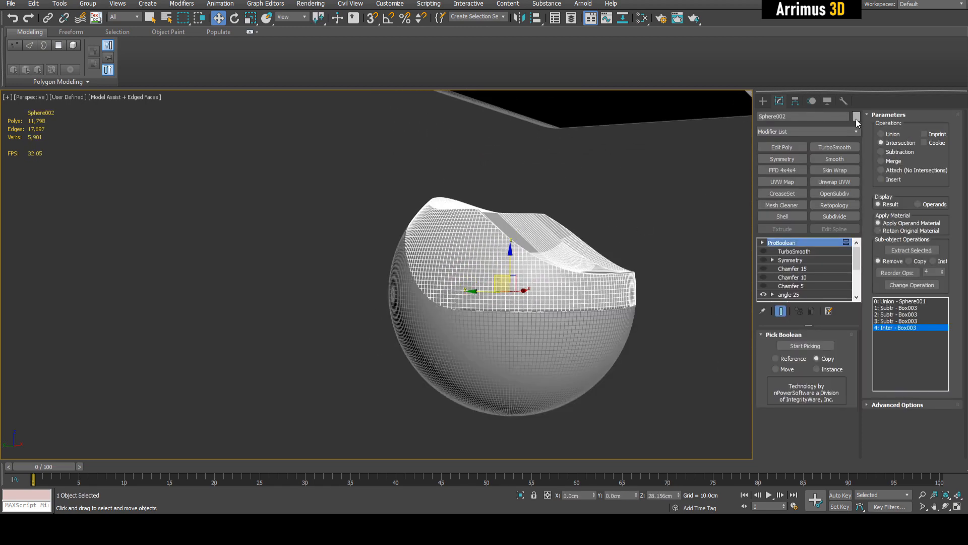
left_click(856, 118)
left_click(526, 279)
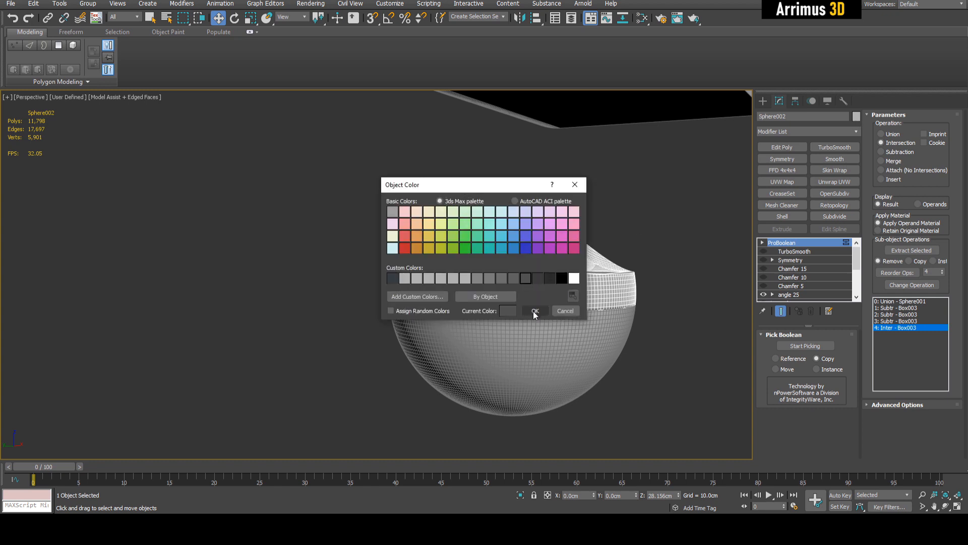
left_click(535, 310)
key("F4")
scroll(600, 278, "up", 3)
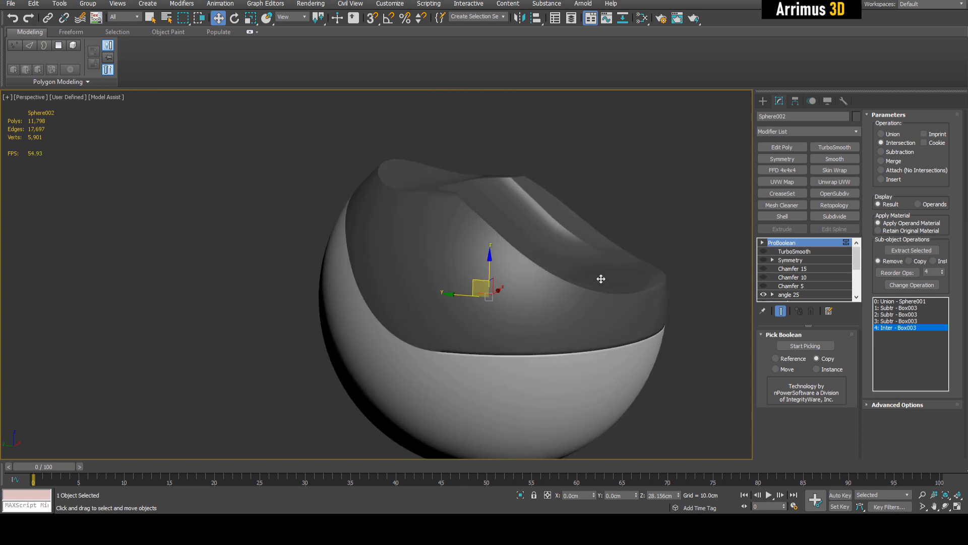
- Give the lower sphere half the dark blue custom object color and deselect it
left_click(606, 355)
left_click(855, 117)
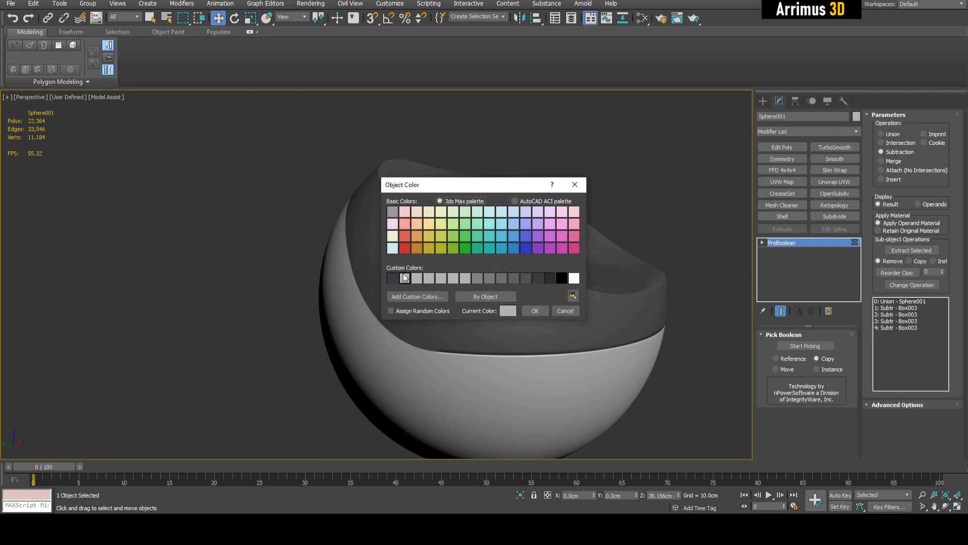
left_click(393, 278)
left_click(544, 311)
scroll(666, 289, "down", 3)
key("q")
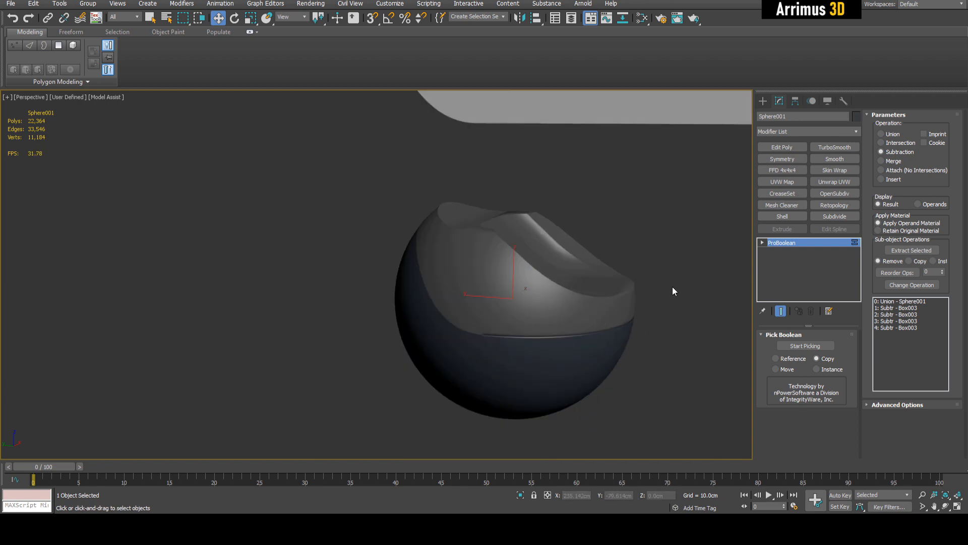
left_click(673, 287)
- Show edged faces and move the box against the sphere's side, to about X 167 cm, Y -86 cm, Z -11 cm
middle_click_drag(673, 286, 637, 274, "alt")
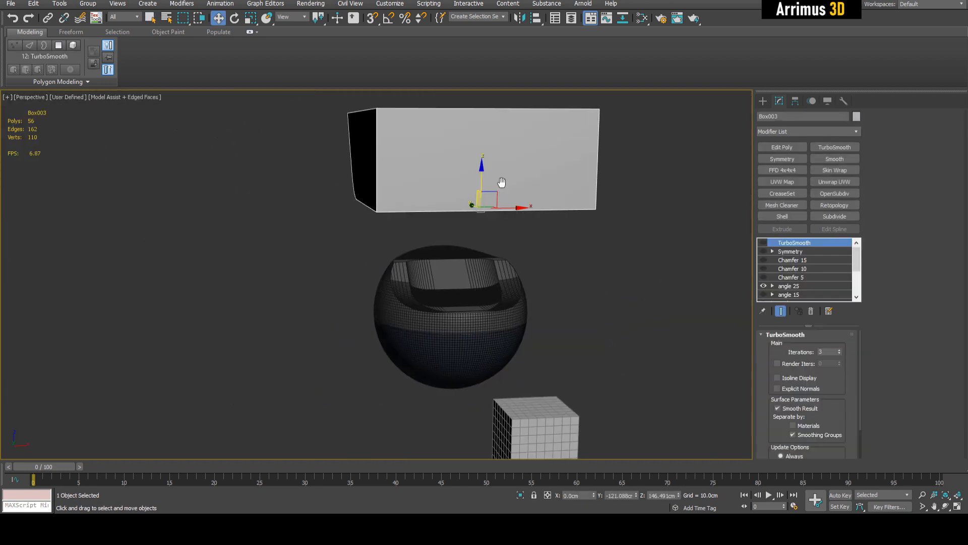
middle_click_drag(502, 183, 473, 184, "alt")
left_click_drag(449, 192, 605, 363)
middle_click_drag(584, 301, 550, 313, "alt")
left_click_drag(548, 378, 565, 349)
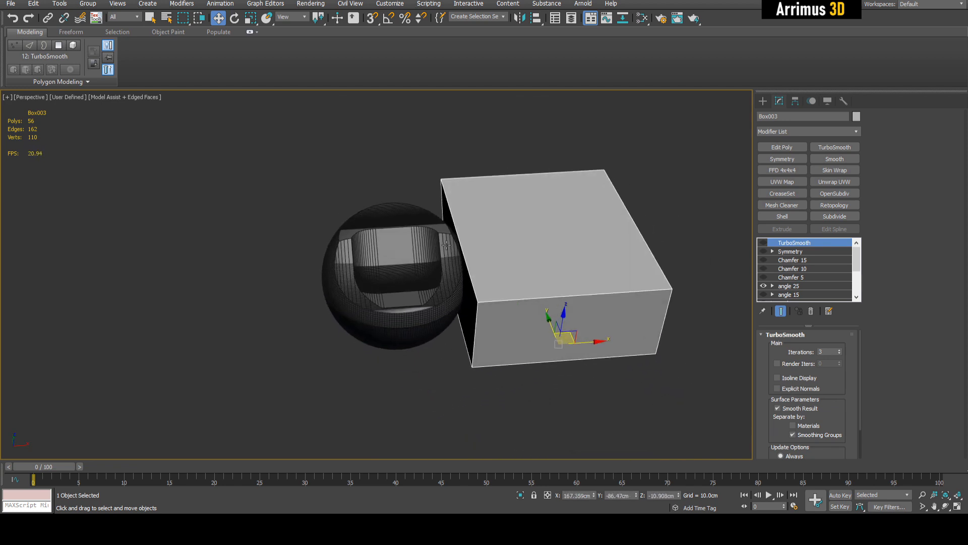
- Try to cut the top piece's side by picking the box in ProBoolean's Intersection mode, and undo it
scroll(405, 268, "up", 5)
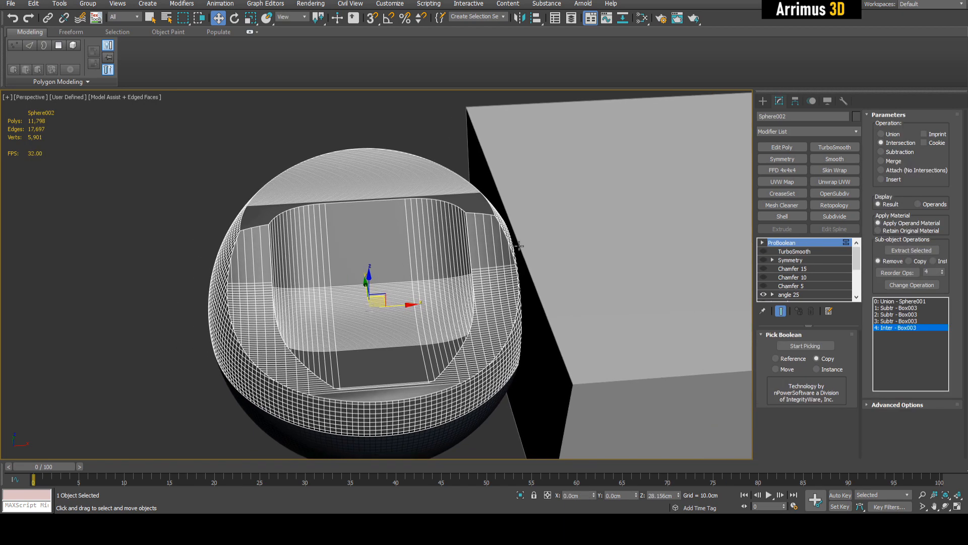
middle_click_drag(518, 245, 533, 242, "alt")
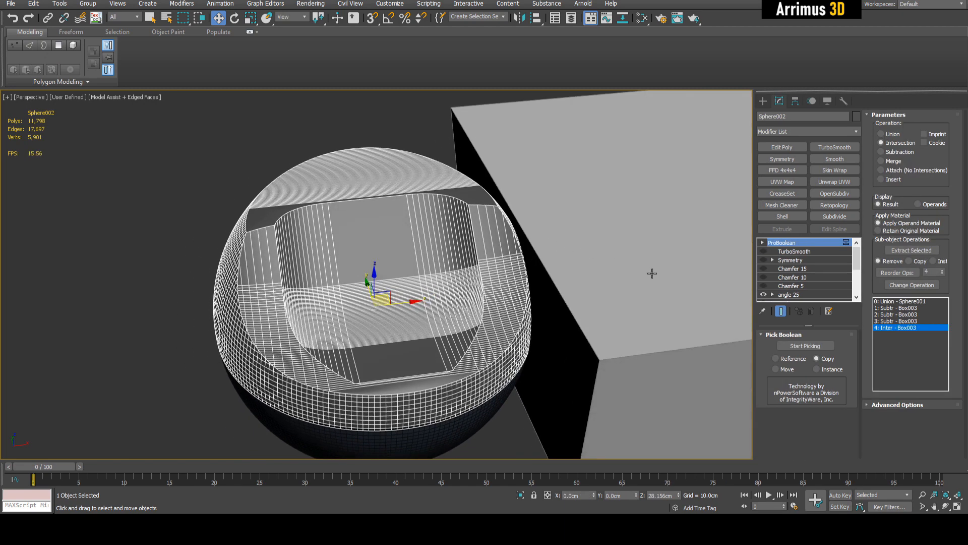
left_click(815, 346)
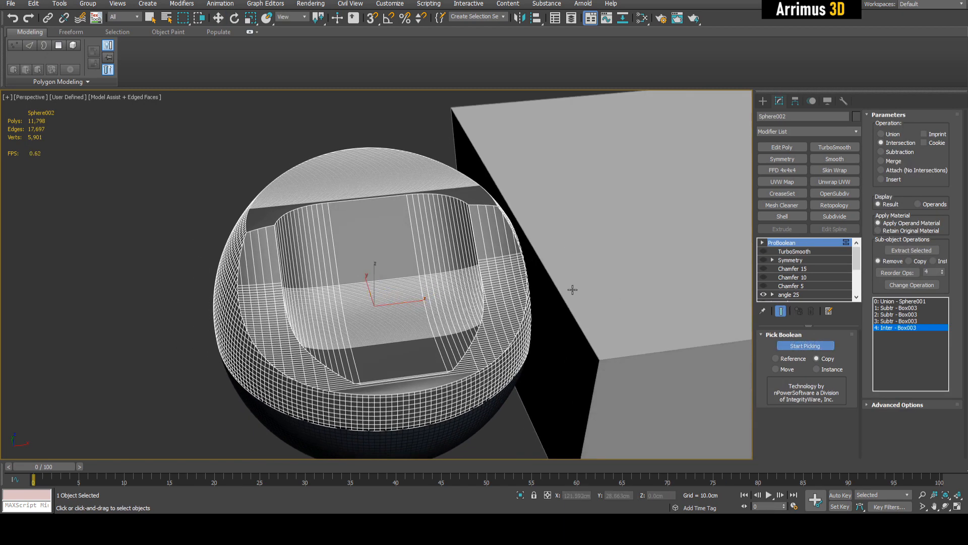
left_click(578, 259)
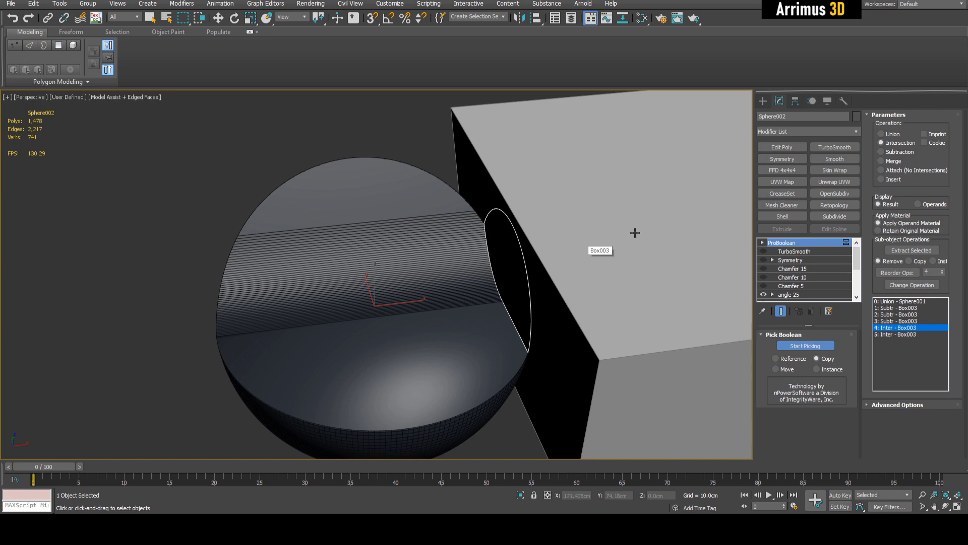
key("ctrl+z")
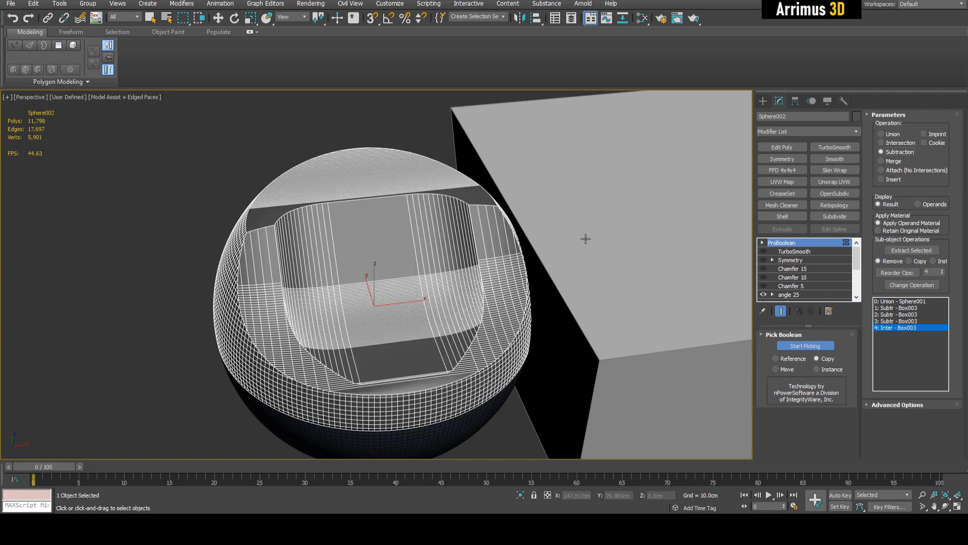
- Subtract the box from the side of the sphere's top piece with ProBoolean and hide edged faces
left_click(596, 227)
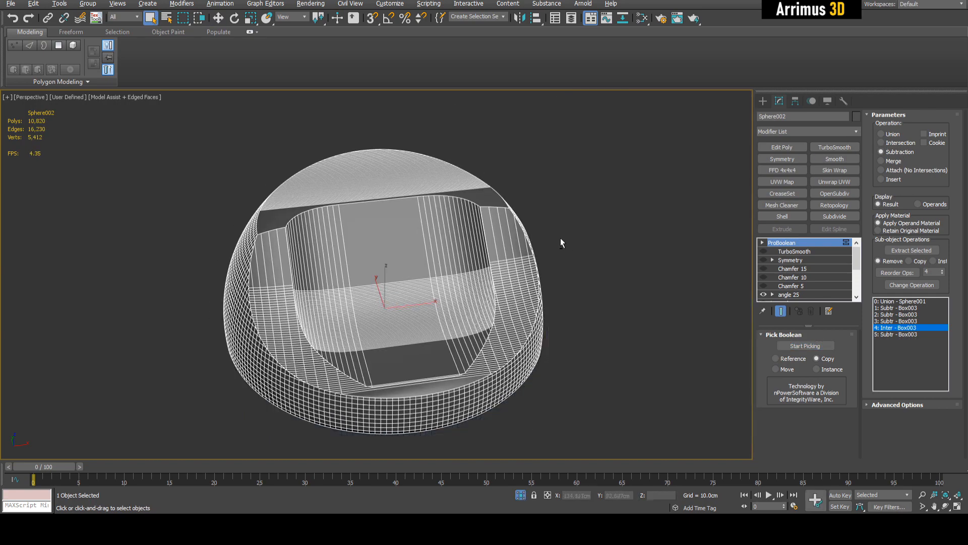
key("F4")
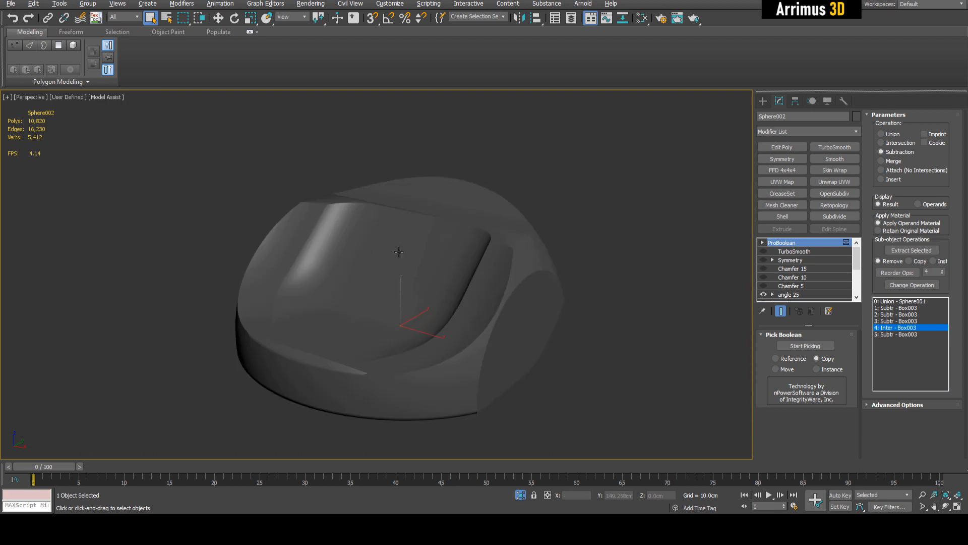
middle_click_drag(399, 252, 473, 248, "alt")
- Mirror the side cut across the X axis with a Symmetry modifier, show edged faces and clear the selection
left_click(790, 160)
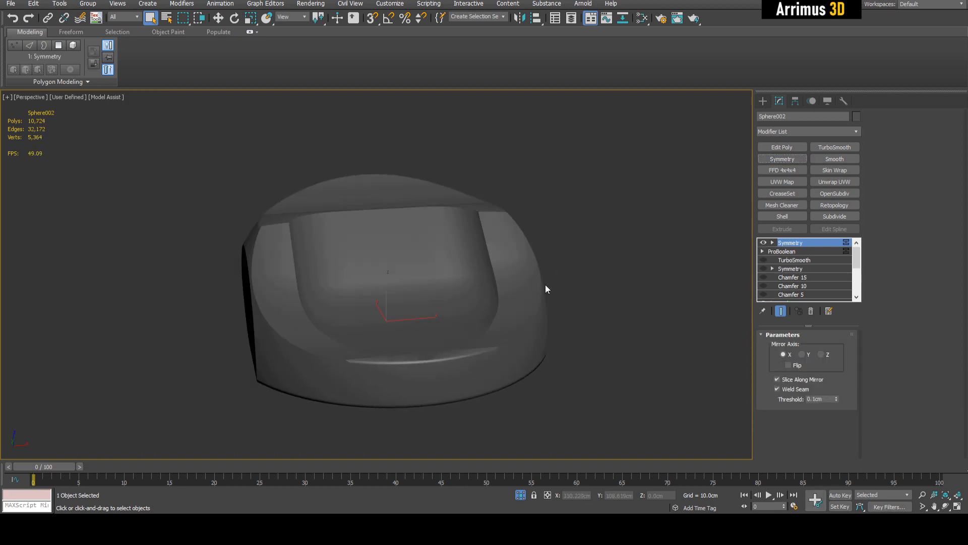
middle_click_drag(545, 284, 484, 232, "alt")
key("F4")
key("alt+q")
key("ctrl+d")
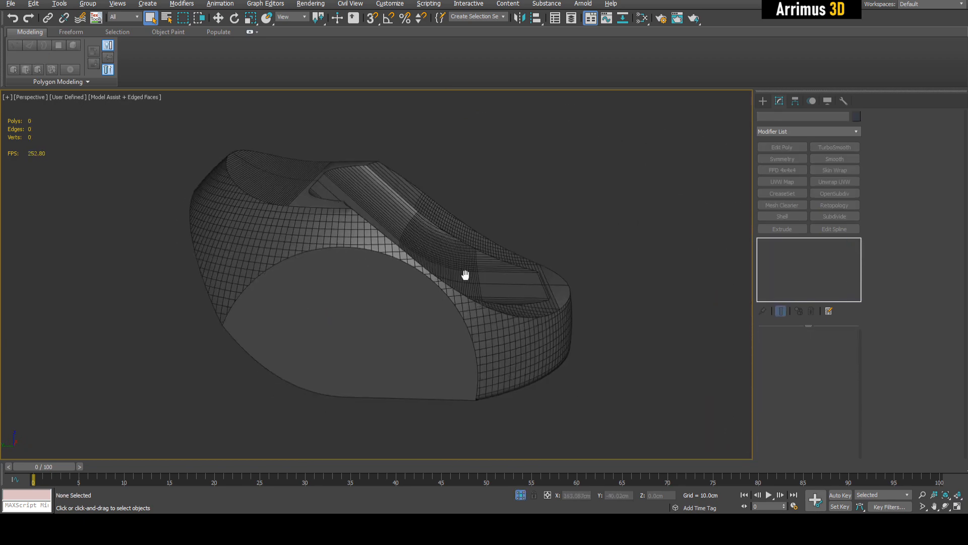
- Create a cylinder with AutoGrid on the top piece's flat side face, about 28.4 cm in radius and 33.3 cm high
scroll(465, 275, "down", 2)
left_click(762, 102)
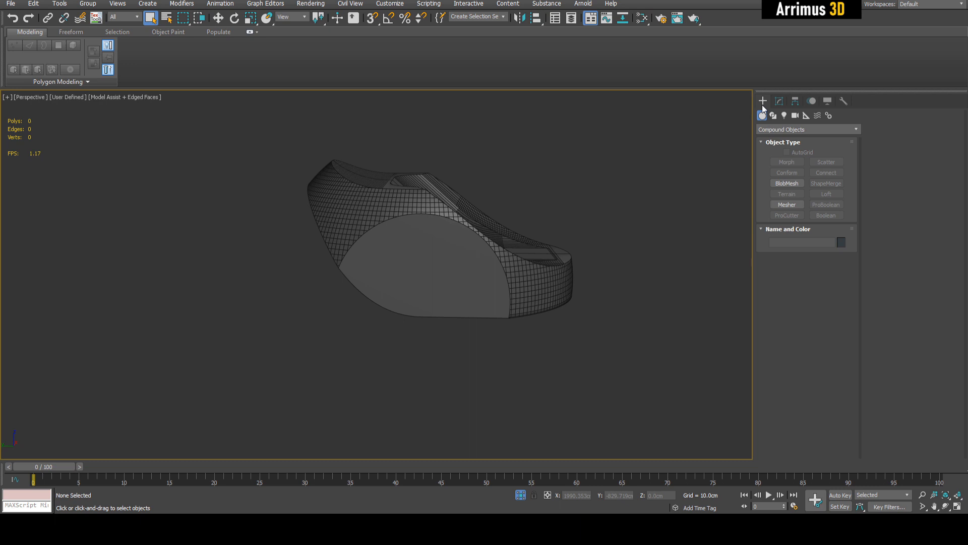
left_click(772, 130)
left_click(776, 140)
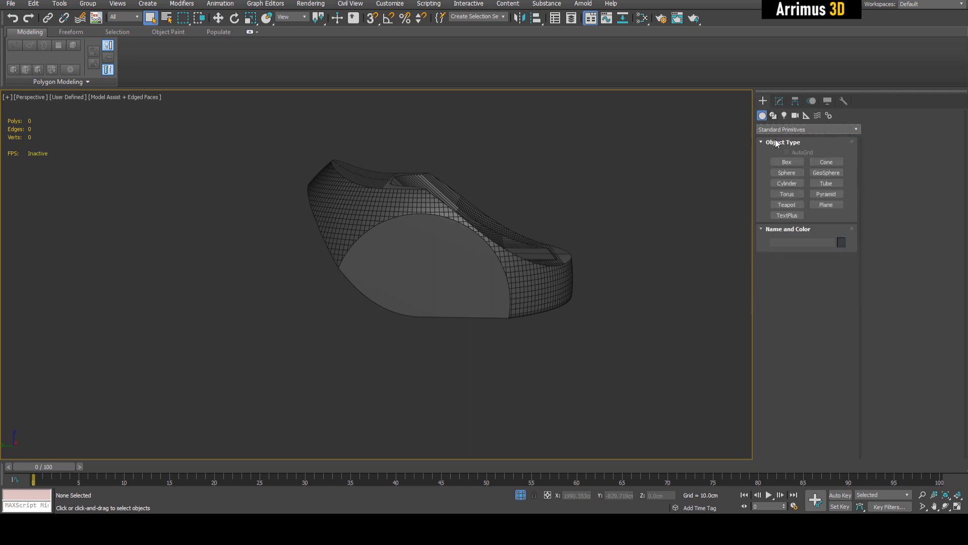
left_click(785, 184)
middle_click_drag(698, 205, 678, 183, "alt")
left_click(799, 153)
middle_click_drag(509, 243, 494, 225, "alt")
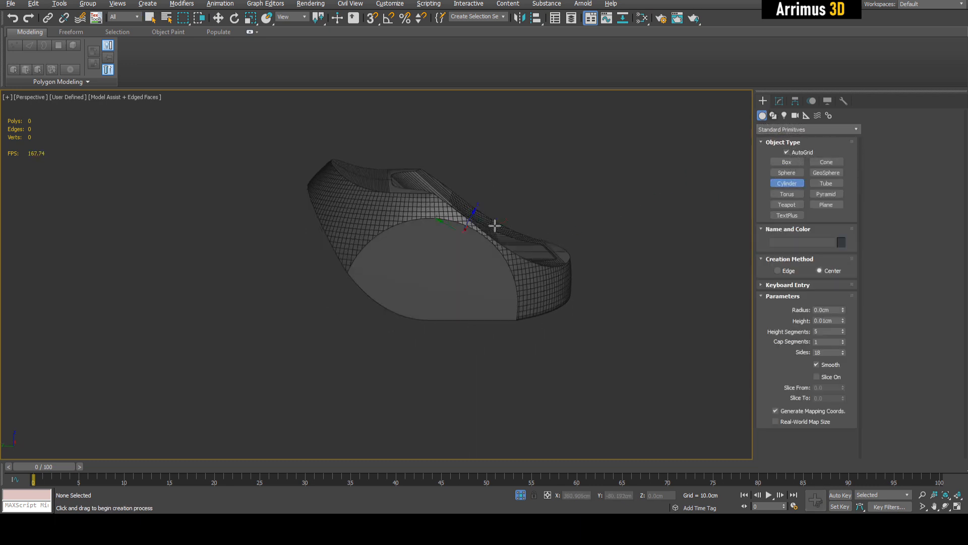
left_click_drag(429, 291, 476, 247)
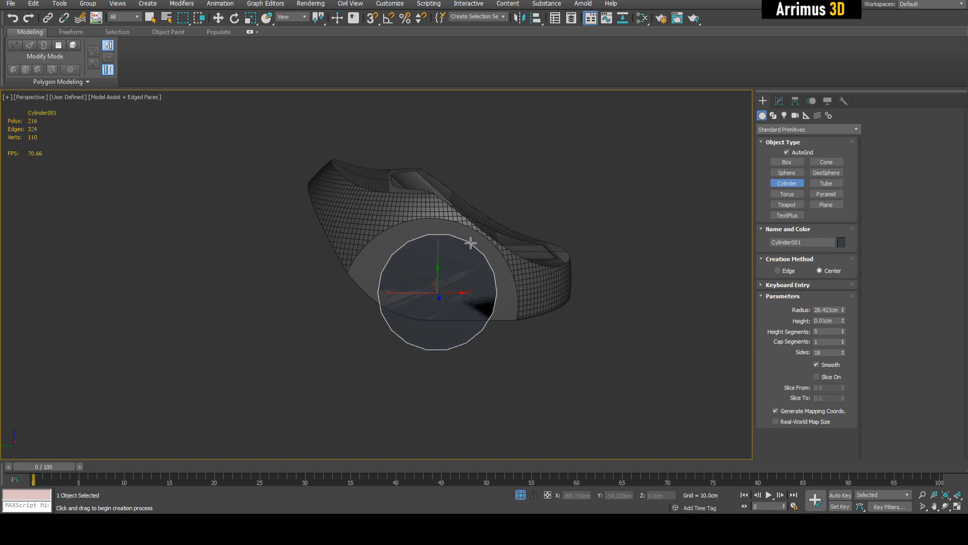
- Move the cylinder into the flat side face to about X -61 cm and set its sides to 48
key("w")
middle_click_drag(426, 313, 474, 277, "alt")
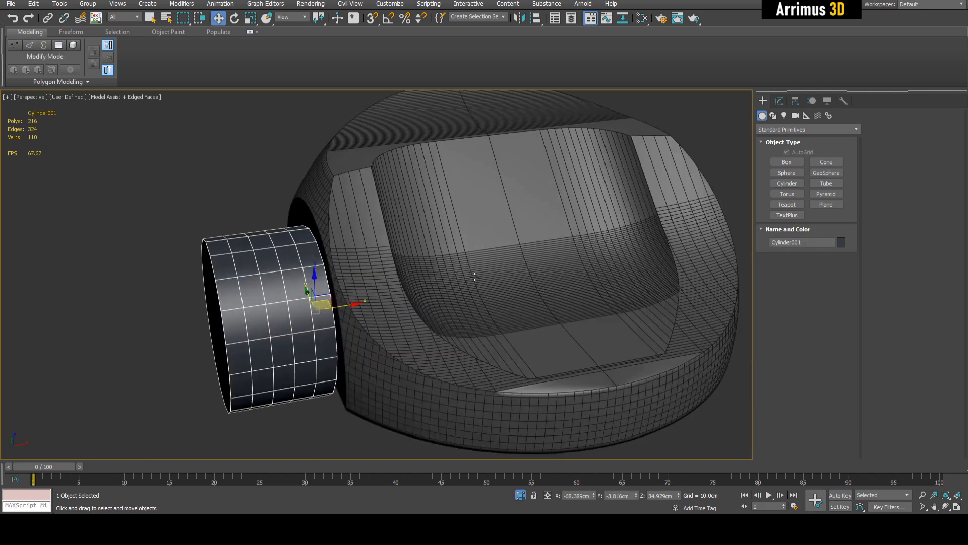
left_click_drag(337, 302, 359, 303)
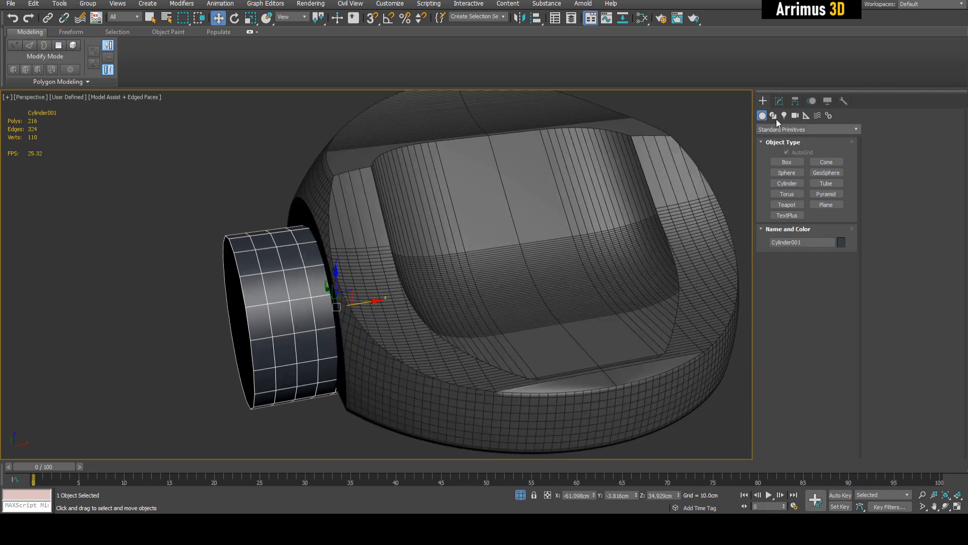
left_click(780, 101)
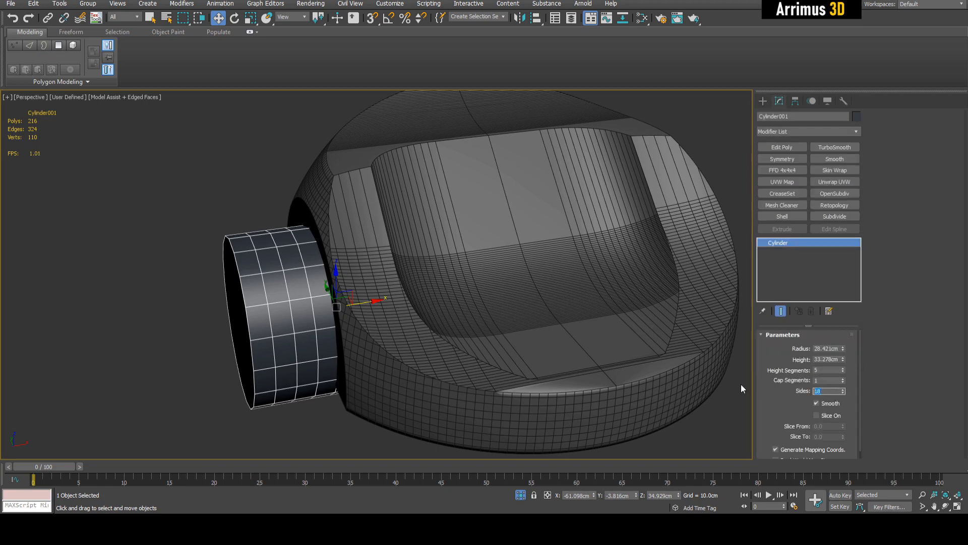
type("48")
key("Return")
middle_click_drag(701, 354, 597, 270, "alt")
- Apply ProBoolean to the top piece and subtract a copy of the cylinder from its flat side face
left_click(525, 250)
left_click(242, 267)
scroll(293, 282, "down", 3)
key("w")
left_click(425, 281)
scroll(596, 270, "up", 3)
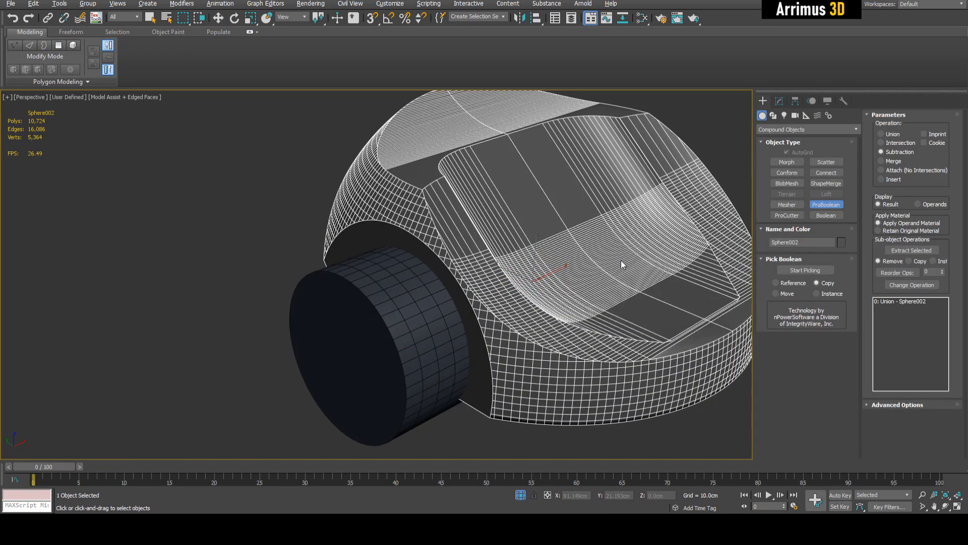
middle_click_drag(621, 260, 597, 275, "alt")
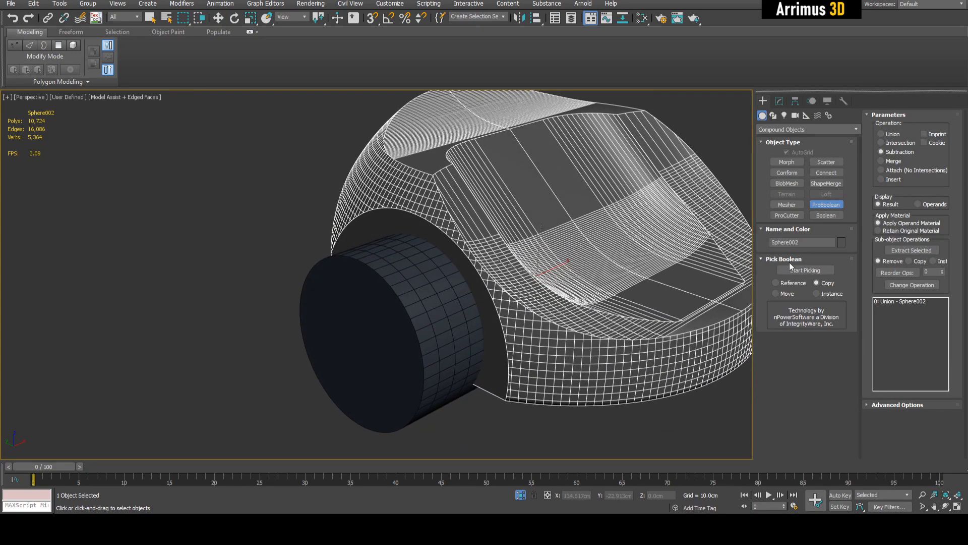
left_click(807, 270)
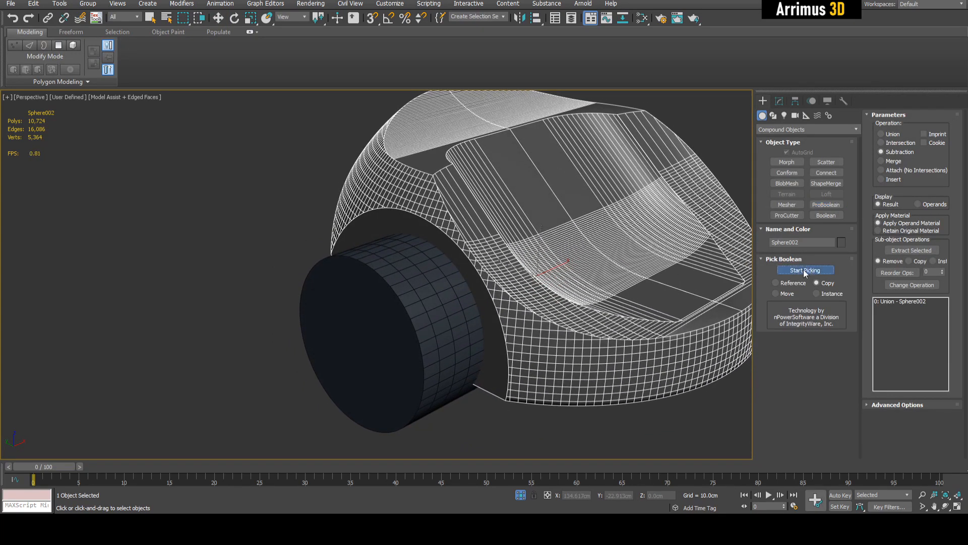
right_click(464, 251)
middle_click_drag(464, 251, 459, 252, "alt")
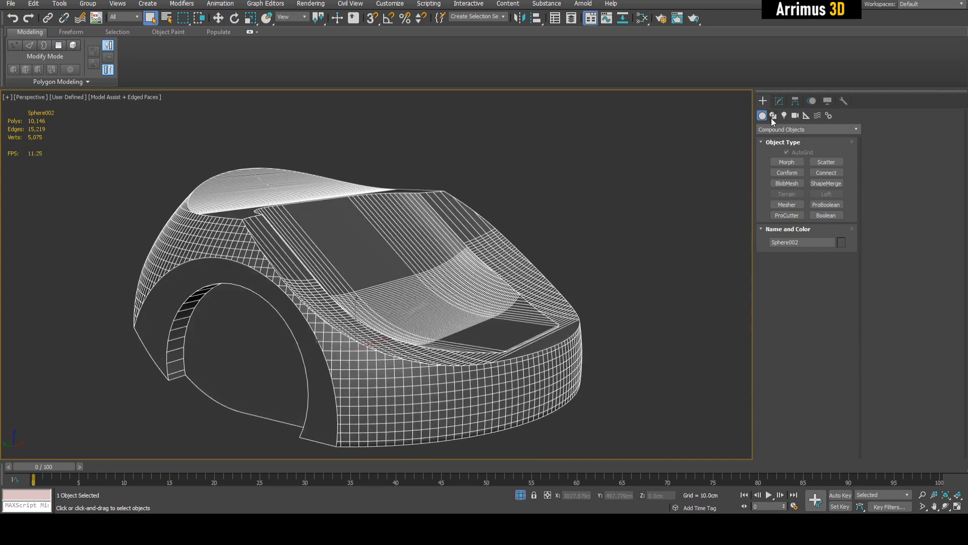
- Mirror the round side cut with a Symmetry modifier on the X axis, with Flip enabled
left_click(779, 100)
middle_click_drag(742, 147, 707, 159, "alt")
left_click(782, 159)
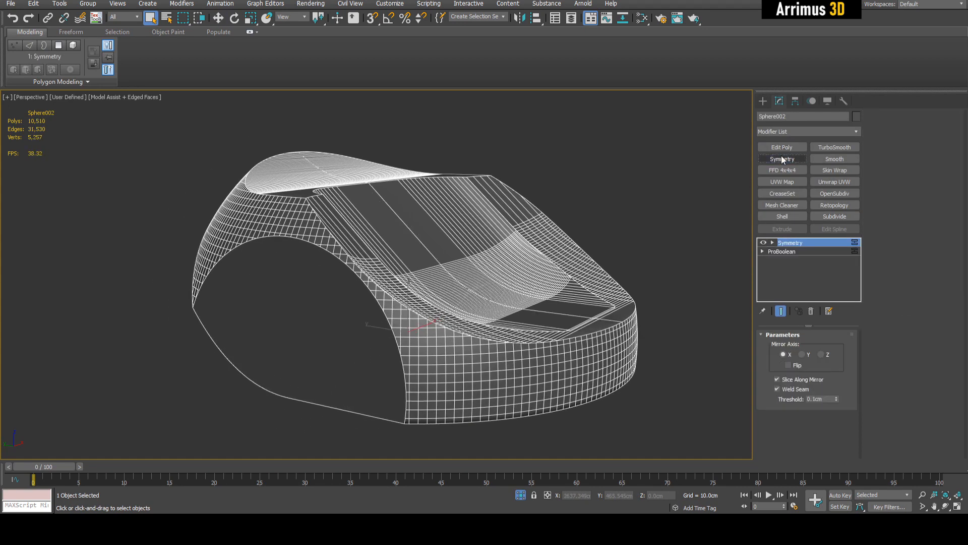
left_click(788, 364)
mouse_move(454, 253)
middle_mouse_down("alt")
mouse_move(444, 257)
mouse_move(497, 274)
middle_mouse_up("alt")
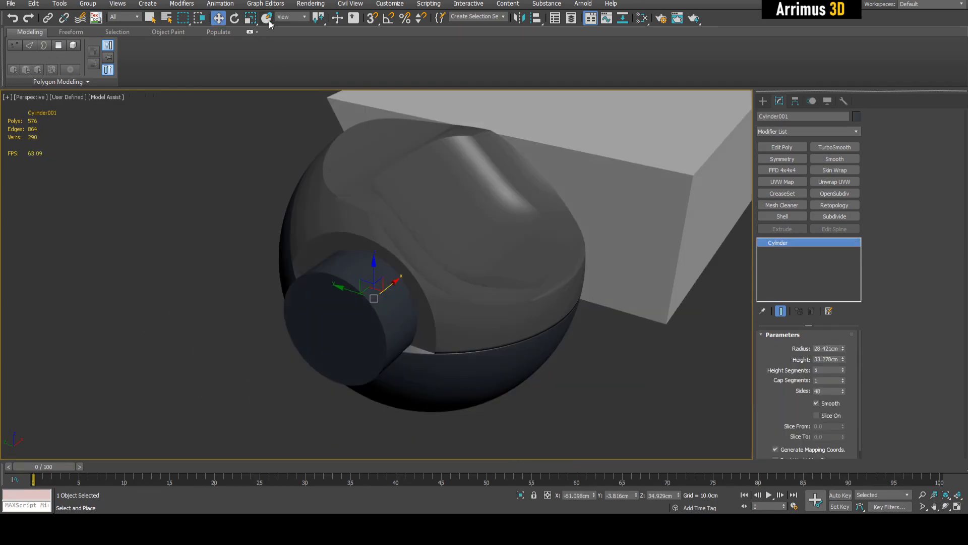
- Place the cylinder on the sphere's curved surface above the side opening with Select and Place
left_click(267, 19)
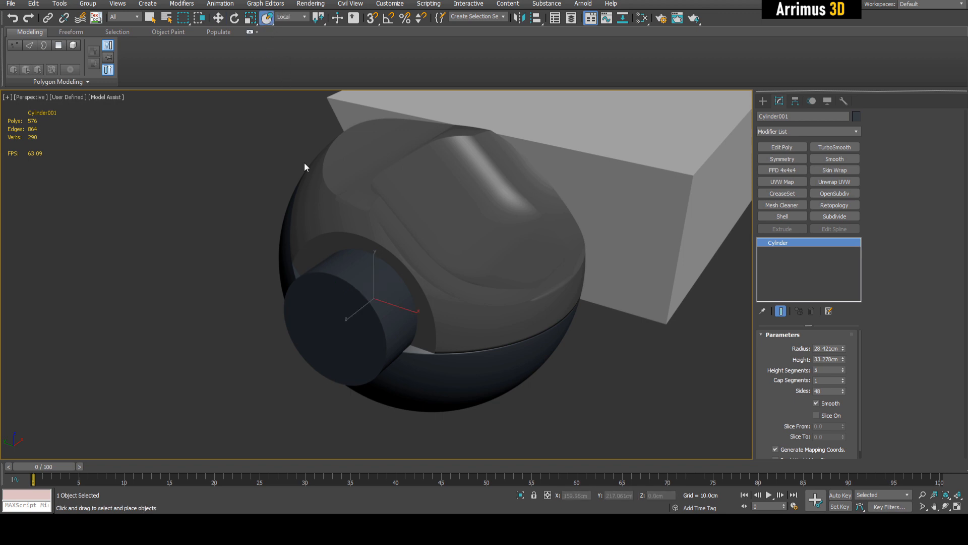
scroll(370, 299, "up", 3)
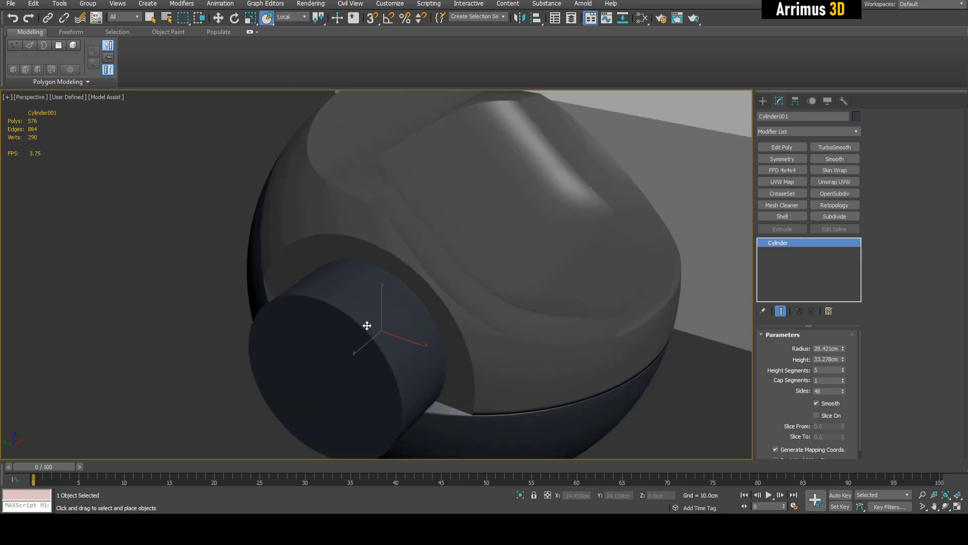
left_click_drag(373, 321, 363, 289)
- Switch to the Local coordinate system and scale the cylinder down uniformly to about 64 percent
key("r")
left_click(293, 17)
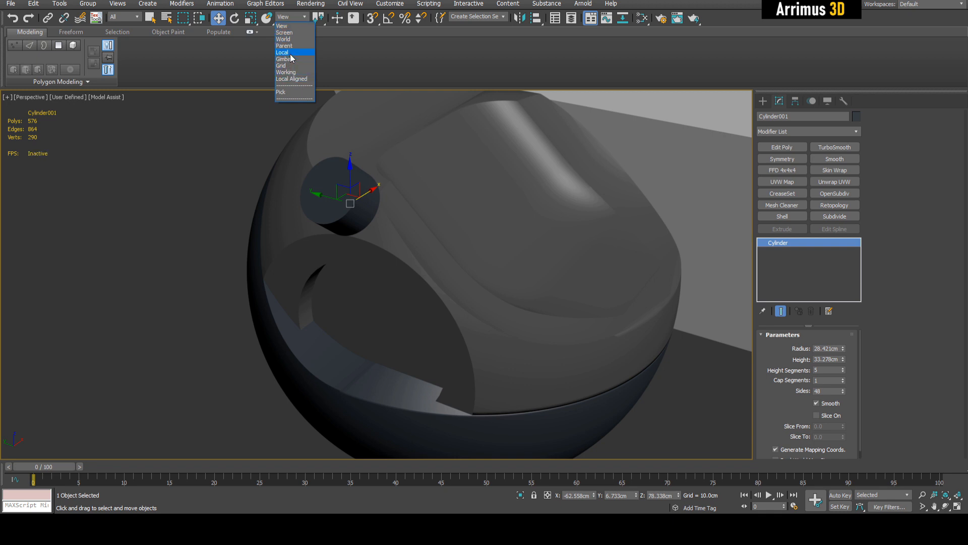
left_click(289, 54)
scroll(319, 150, "up", 5)
middle_click_drag(348, 178, 387, 247, "alt")
left_click_drag(386, 282, 459, 362)
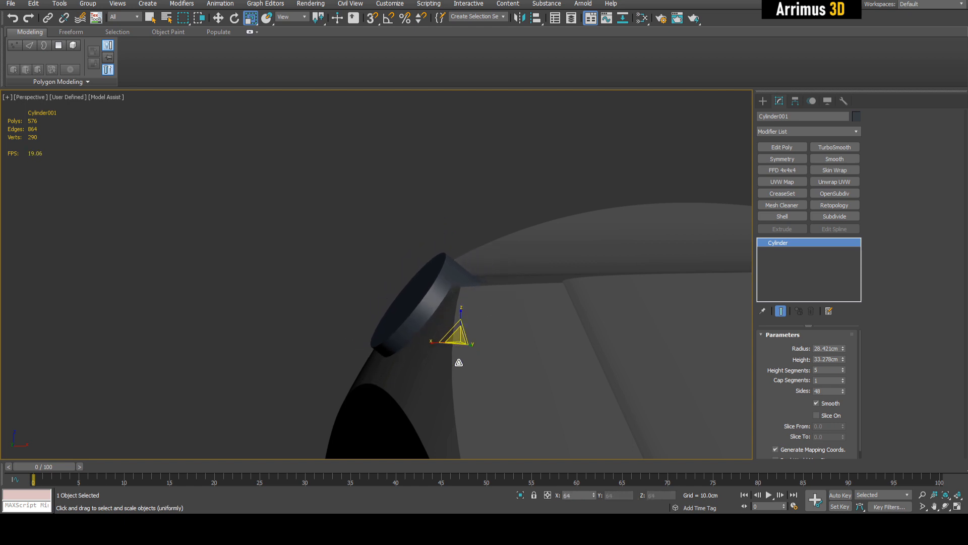
- Move the cylinder along its local axes to position it on the curved area above the round side opening
key("w")
middle_click_drag(458, 361, 510, 304, "alt")
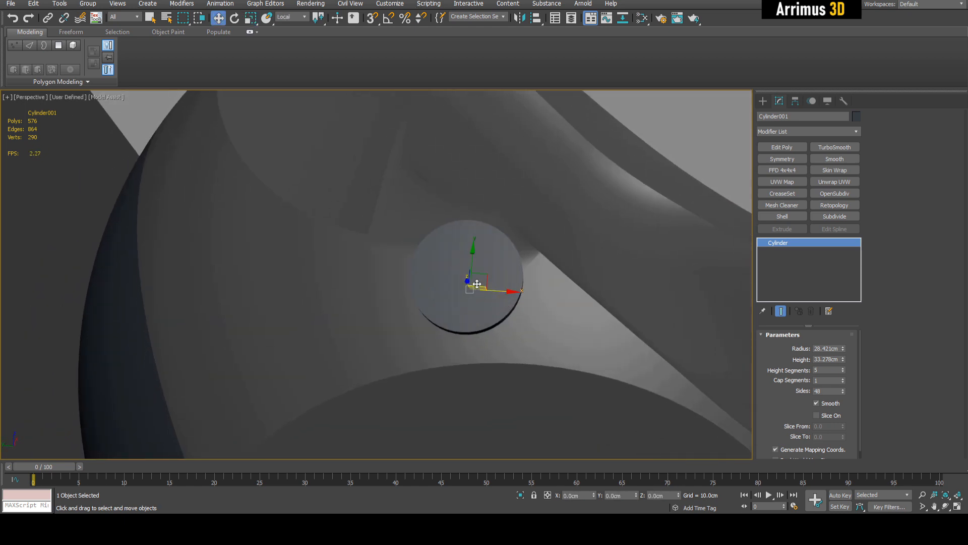
left_click_drag(472, 291, 365, 319)
middle_click_drag(365, 319, 291, 284, "alt")
key("F3")
scroll(432, 306, "up", 2)
key("F3")
middle_click_drag(432, 305, 463, 275, "alt")
scroll(416, 280, "down", 2)
- Subtract the cylinder as an instance from the top piece in its existing ProBoolean and show edged faces
key("q")
left_click(463, 274)
left_click(783, 251)
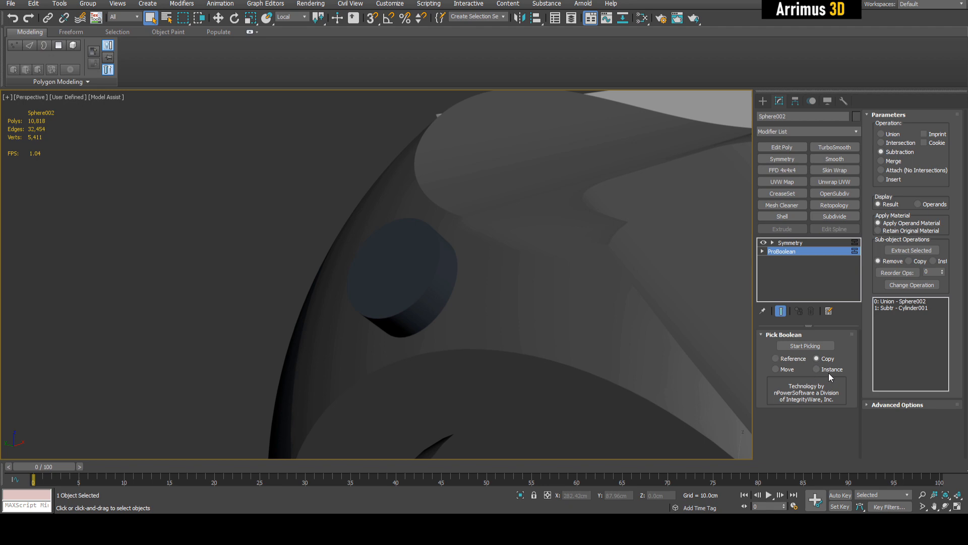
left_click(827, 370)
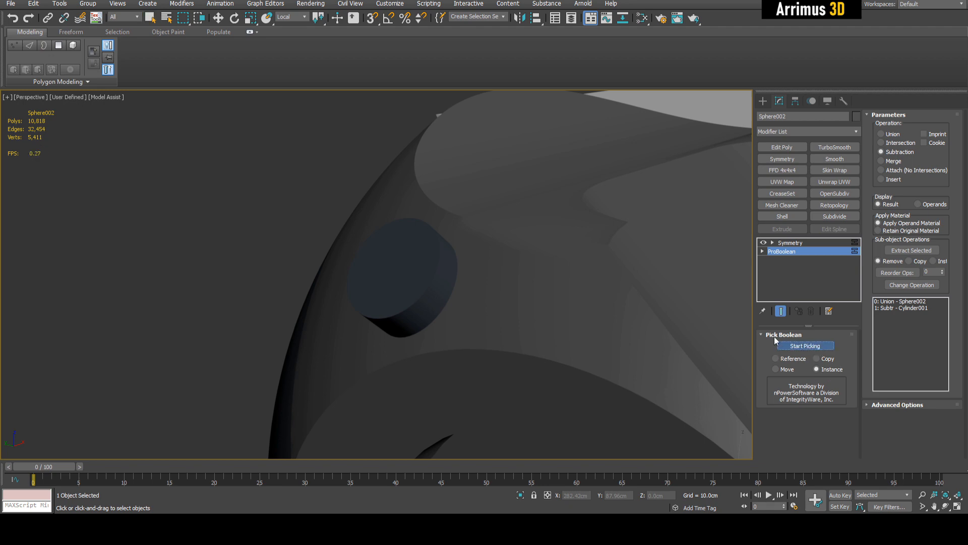
left_click(805, 345)
scroll(475, 244, "down", 2)
middle_click_drag(479, 233, 489, 273)
key("F4")
left_click(469, 272)
- Select the original cylinder and move it outward along its local Z axis, clear of the recess it cut
scroll(499, 279, "up", 2)
scroll(475, 280, "up", 2)
left_click(491, 271)
left_click(479, 270)
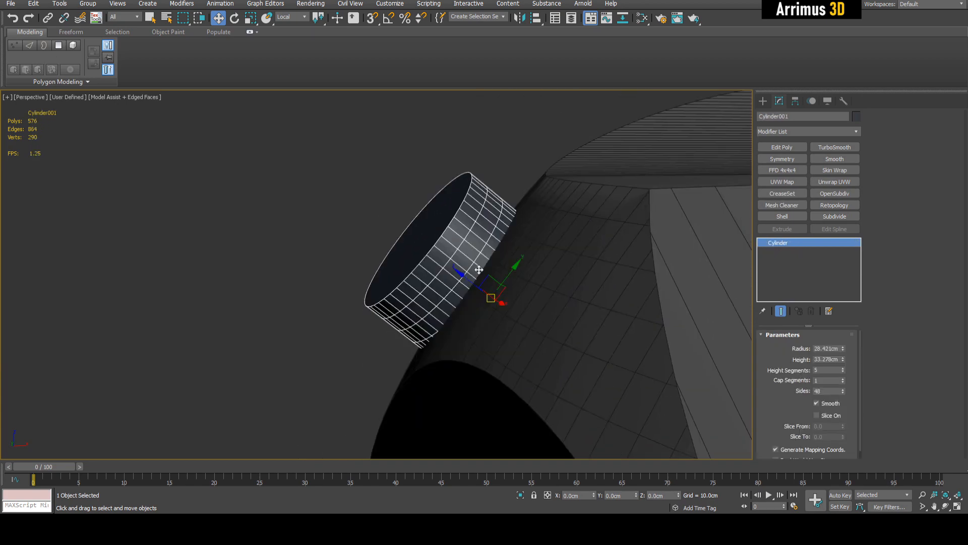
middle_click_drag(492, 279, 566, 285)
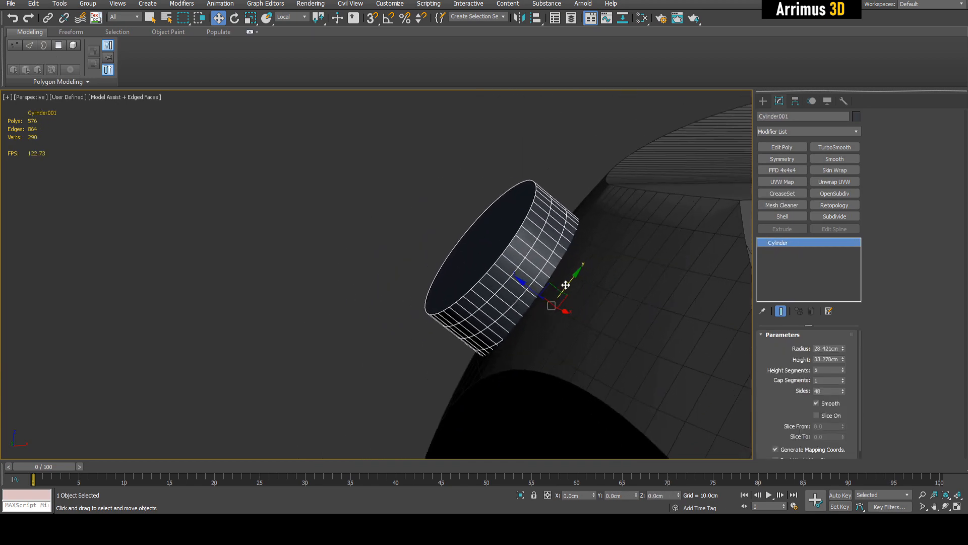
left_click_drag(554, 286, 400, 252)
middle_click_drag(430, 192, 485, 196)
- Reset the cylinder's rotation to 0 on the X, Y and Z axes
key("e")
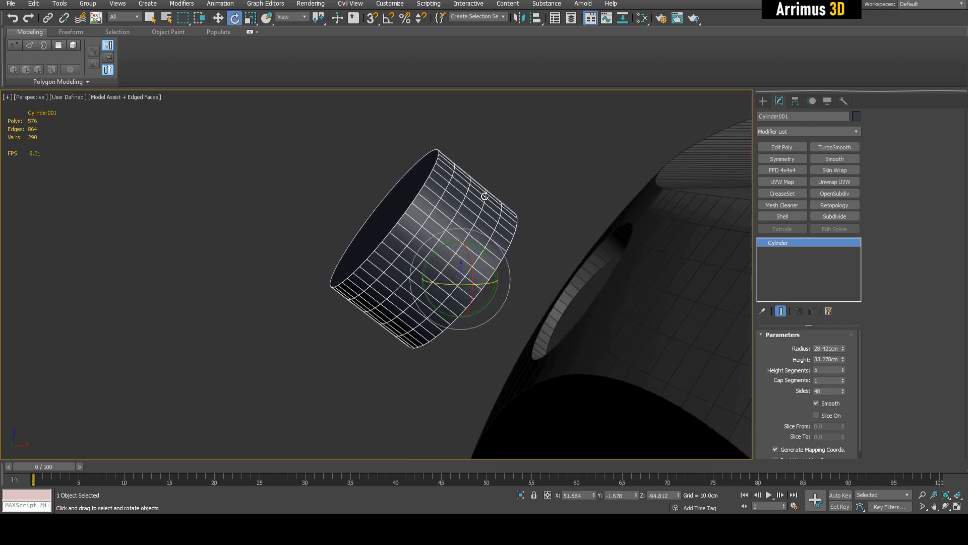
right_click(595, 496)
right_click(636, 495)
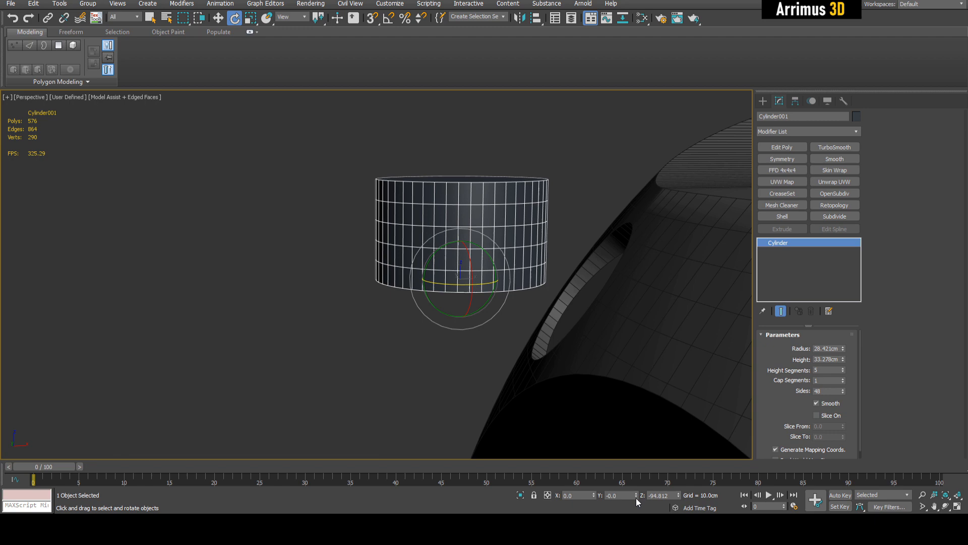
right_click(678, 496)
- Add an Edit Poly modifier to the cylinder and scale its bottom ring of vertices inward to taper the end
middle_click_drag(585, 418, 648, 252, "alt")
scroll(530, 353, "up", 5)
key("q")
scroll(529, 353, "down", 5)
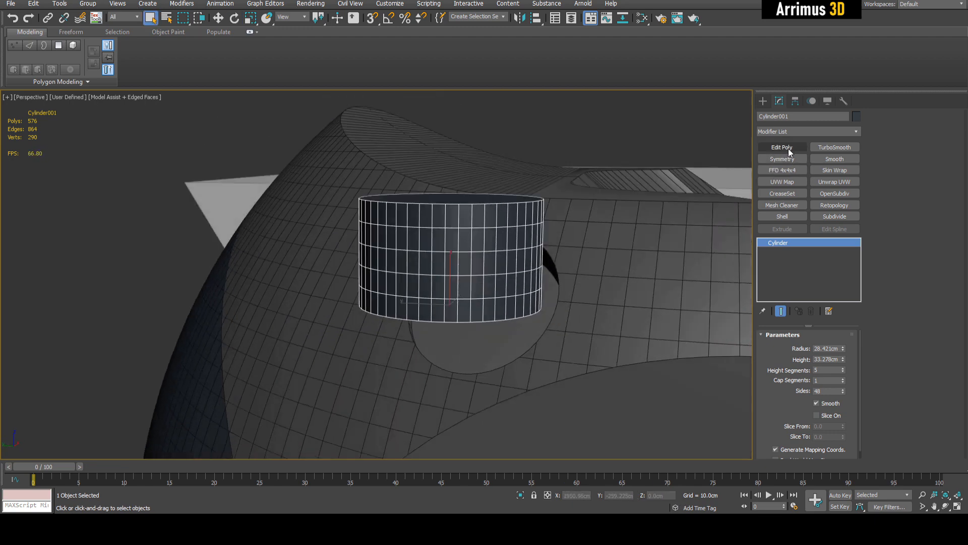
key("1")
middle_click_drag(485, 378, 572, 318, "alt")
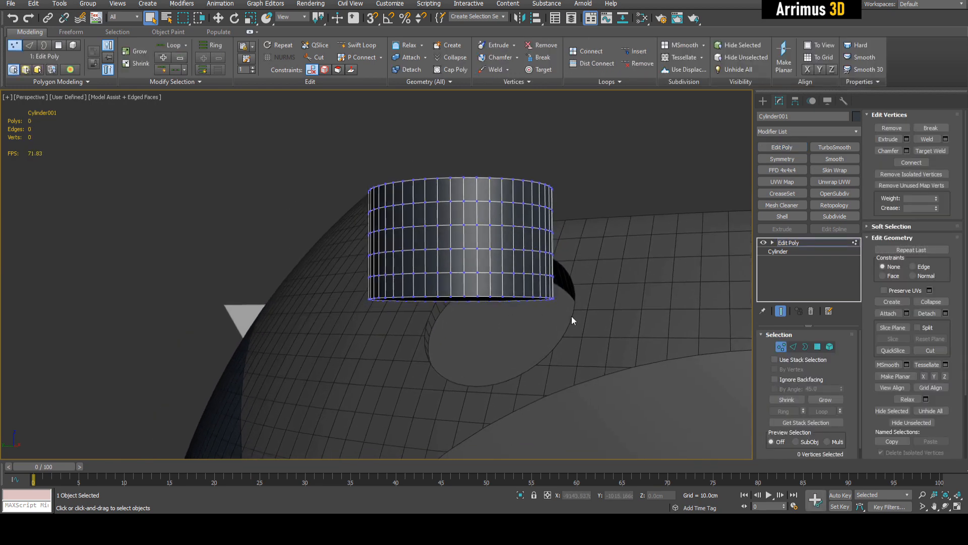
left_click_drag(349, 293, 350, 293)
scroll(483, 310, "up", 3)
key("r")
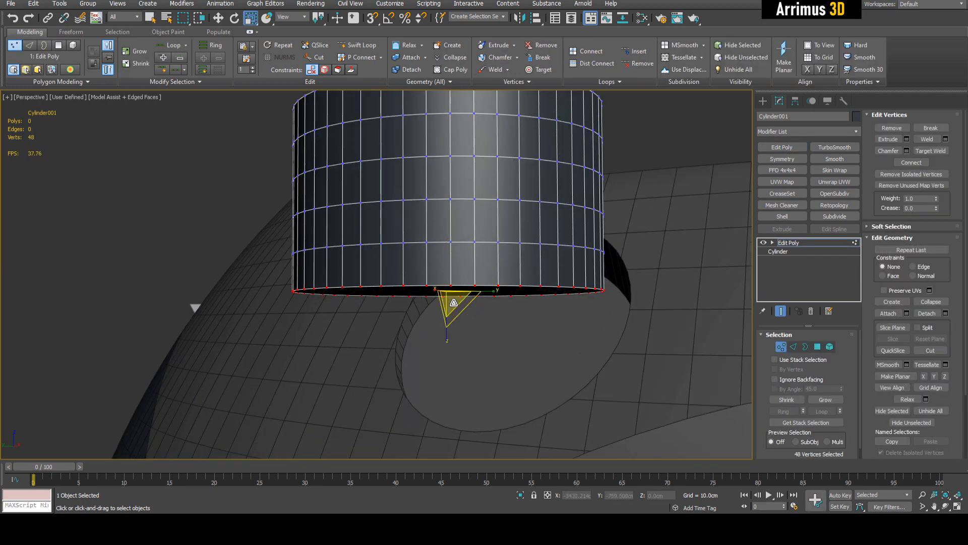
left_click_drag(453, 303, 455, 323)
scroll(531, 311, "down", 3)
middle_click_drag(530, 312, 531, 338, "alt")
scroll(530, 337, "up", 3)
- Give the tapered ring of polygons only smoothing group 7, leave polygon editing and hide edged faces
key("4")
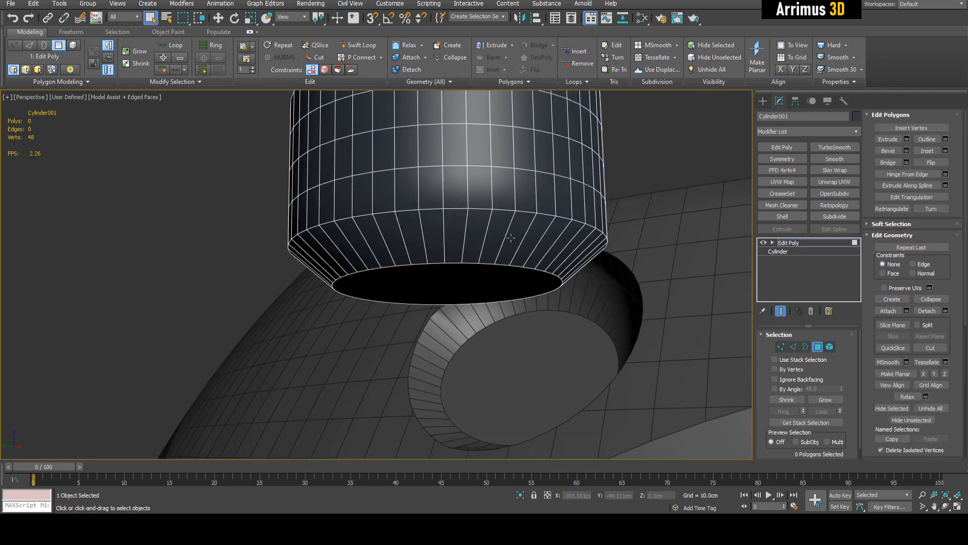
left_click(497, 232, "shift")
left_click_drag(939, 424, 927, 313)
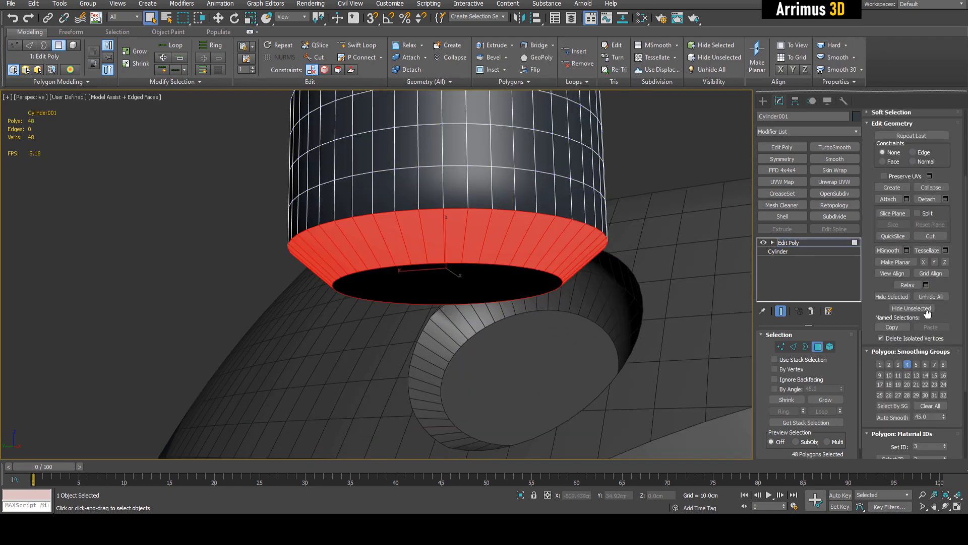
left_click(927, 407)
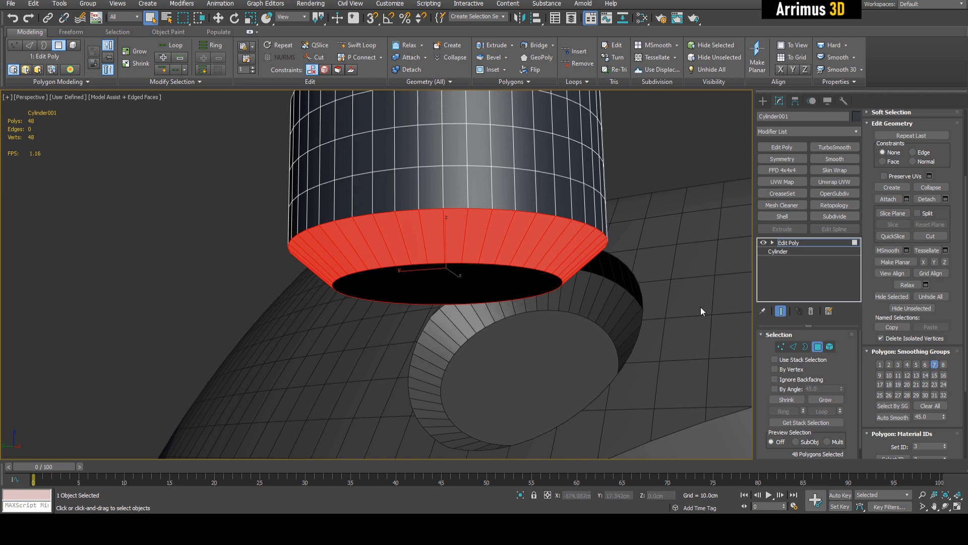
key("4")
key("F4")
scroll(472, 370, "down", 3)
key("w")
middle_click_drag(244, 406, 463, 309, "alt")
scroll(464, 309, "down", 2)
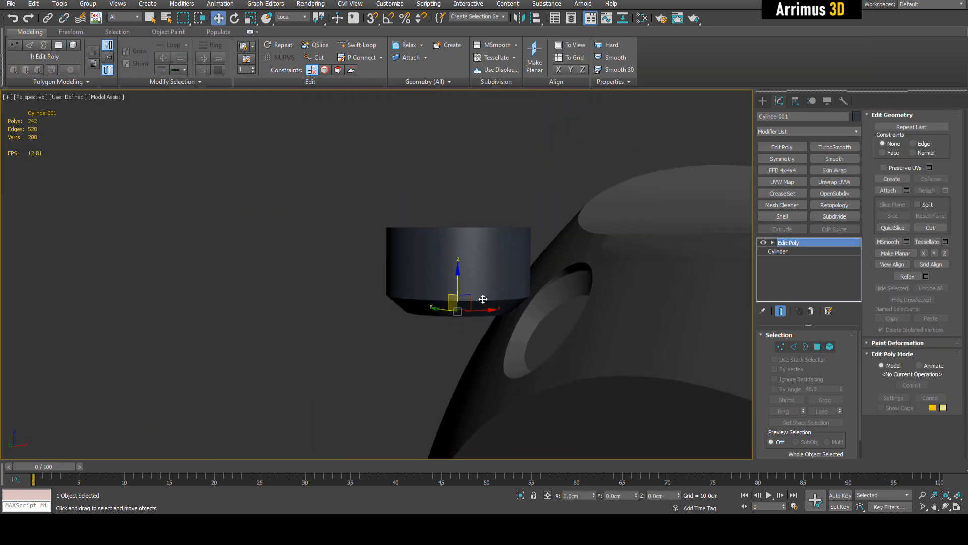
- Move the cylinder sideways in its local XY plane, farther away from the sphere
left_click_drag(472, 296, 396, 268)
middle_click_drag(396, 268, 423, 285, "alt")
key("e")
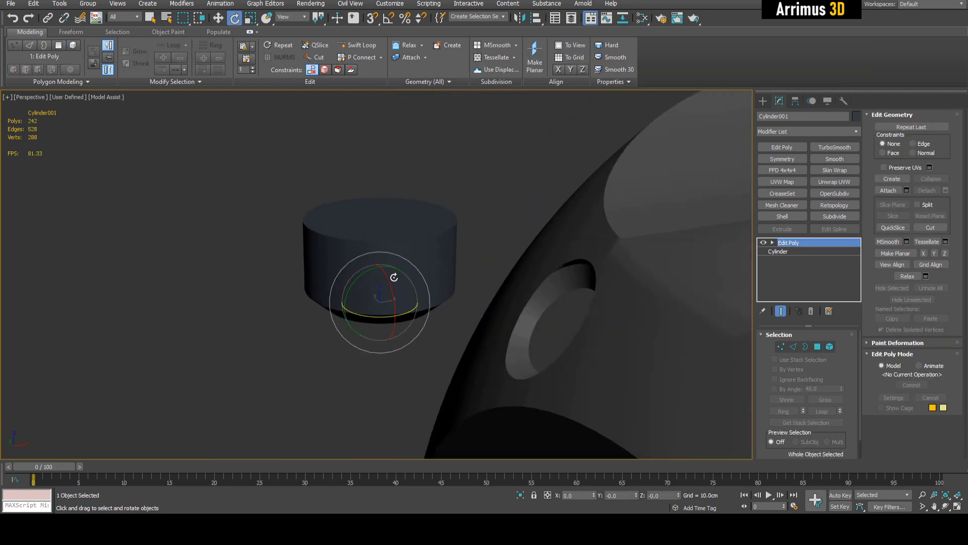
left_click_drag(371, 291, 406, 307)
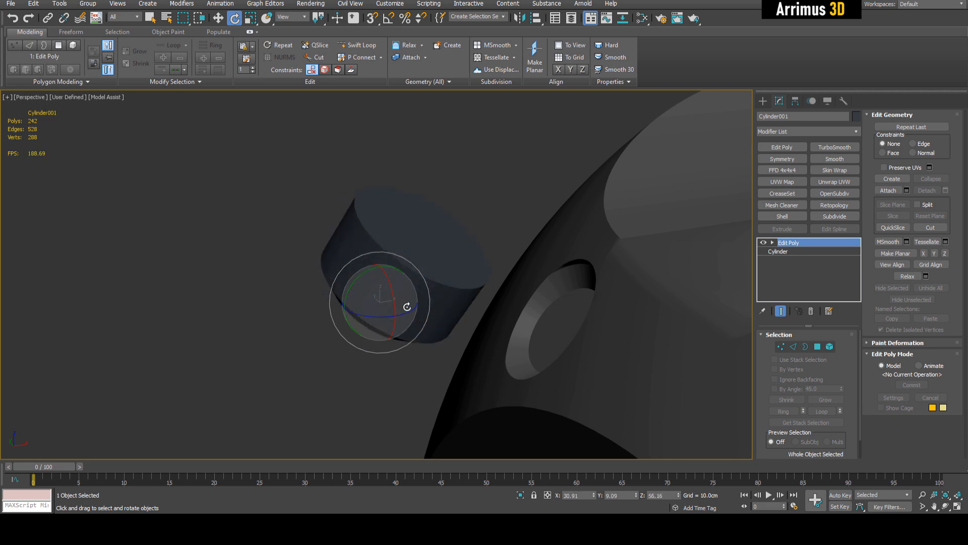
right_click(406, 306)
- Show edged faces and inset the round polygon on the cylinder's tapered end
key("F4")
scroll(558, 303, "up", 4)
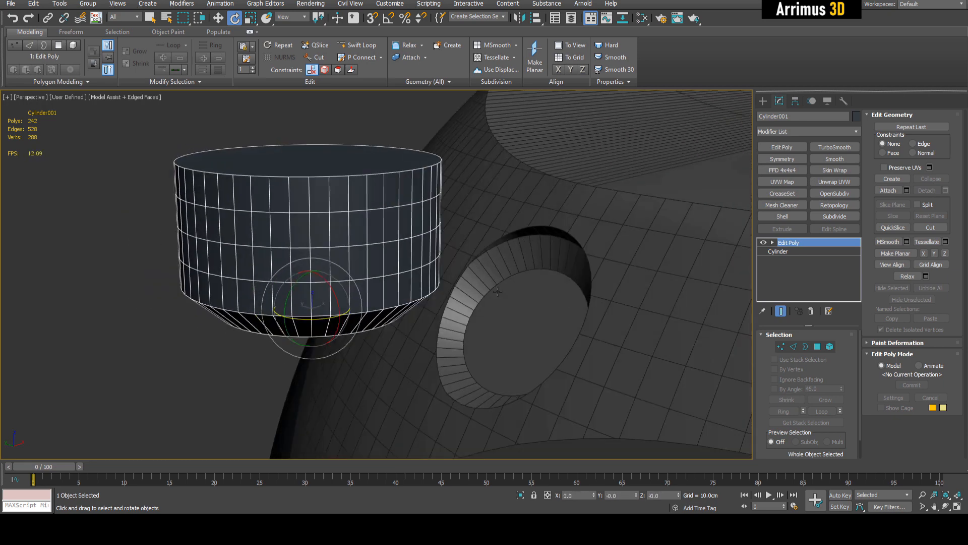
middle_click_drag(526, 315, 535, 283, "alt")
key("4")
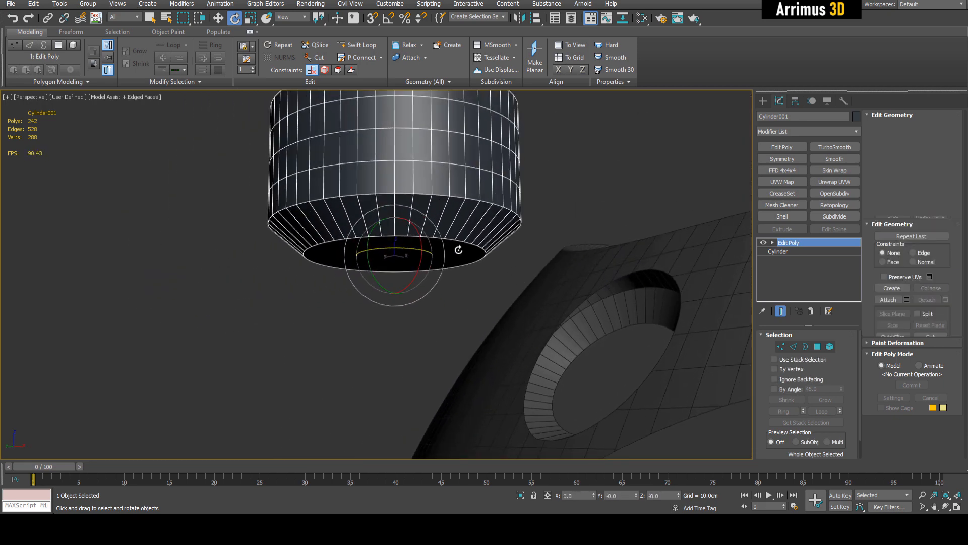
key("q")
left_click(421, 252)
middle_click_drag(421, 252, 412, 222, "alt")
scroll(411, 216, "up", 3)
key("i")
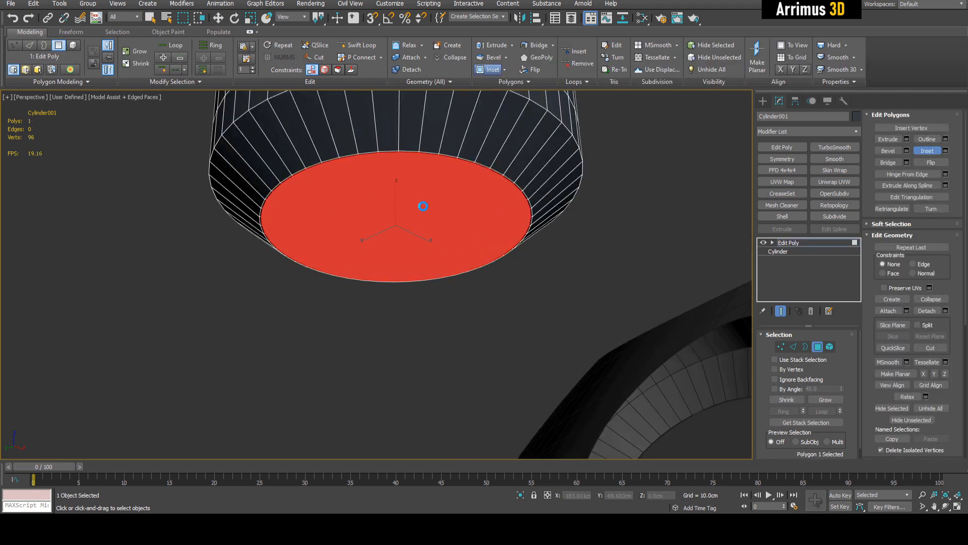
left_click_drag(423, 206, 423, 224)
- Extrude the inset end polygon downward along Z and scale it smaller to form a narrower tapered plug
key("w")
middle_click_drag(423, 225, 411, 235, "alt")
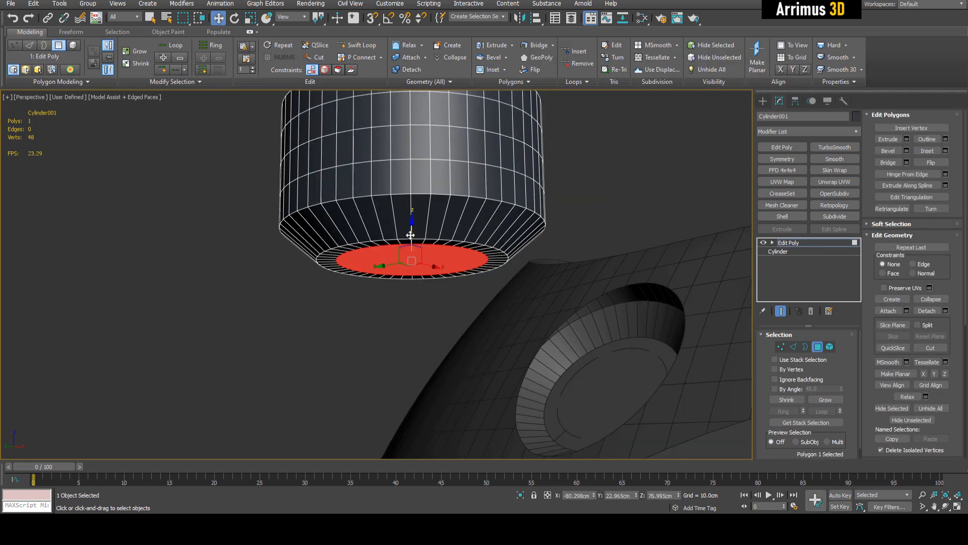
left_click_drag(410, 255, 411, 265, "shift")
middle_click_drag(434, 267, 451, 292, "alt")
key("r")
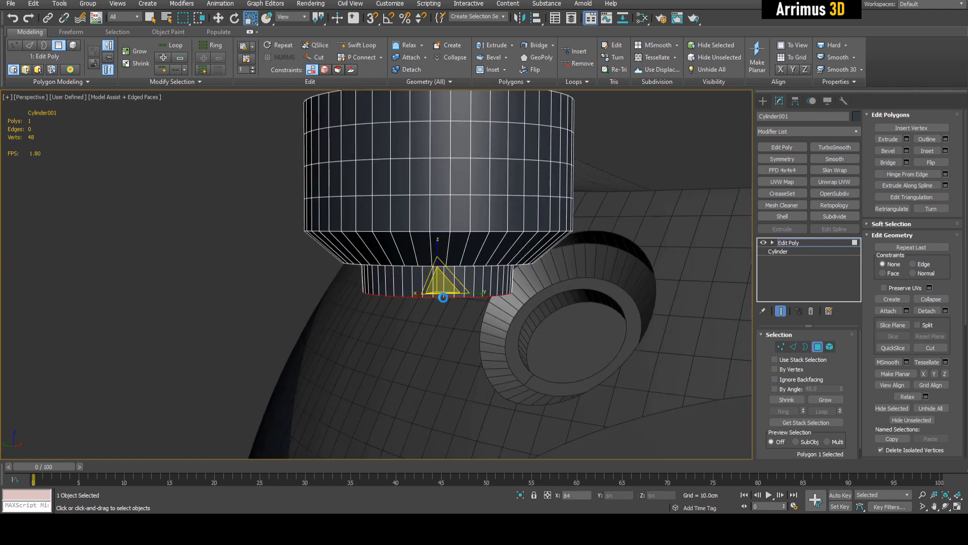
left_click_drag(443, 298, 444, 297)
middle_click_drag(443, 297, 506, 292, "alt")
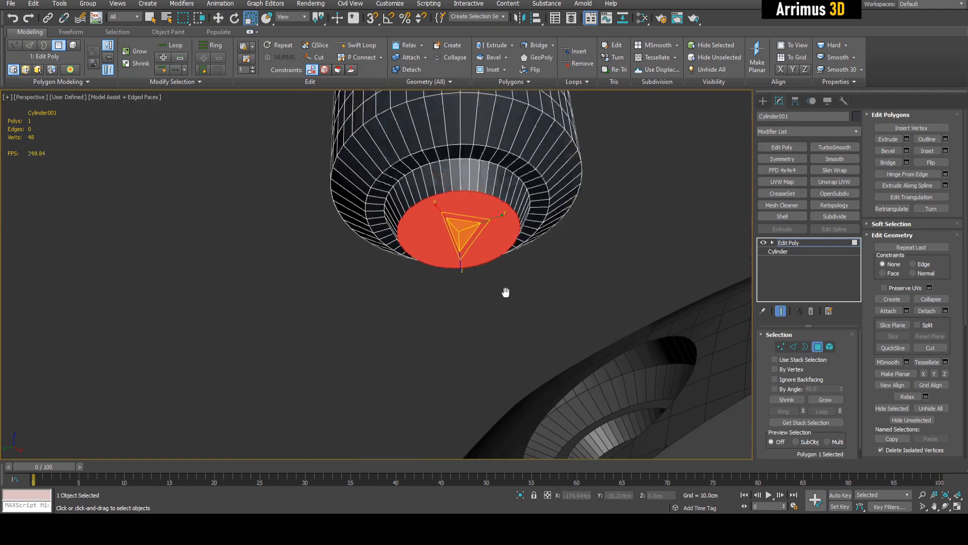
- Convert the end polygon's selection to its border edges and chamfer them by 5 with multiple segments
scroll(506, 292, "up", 5)
left_click(794, 347, "ctrl")
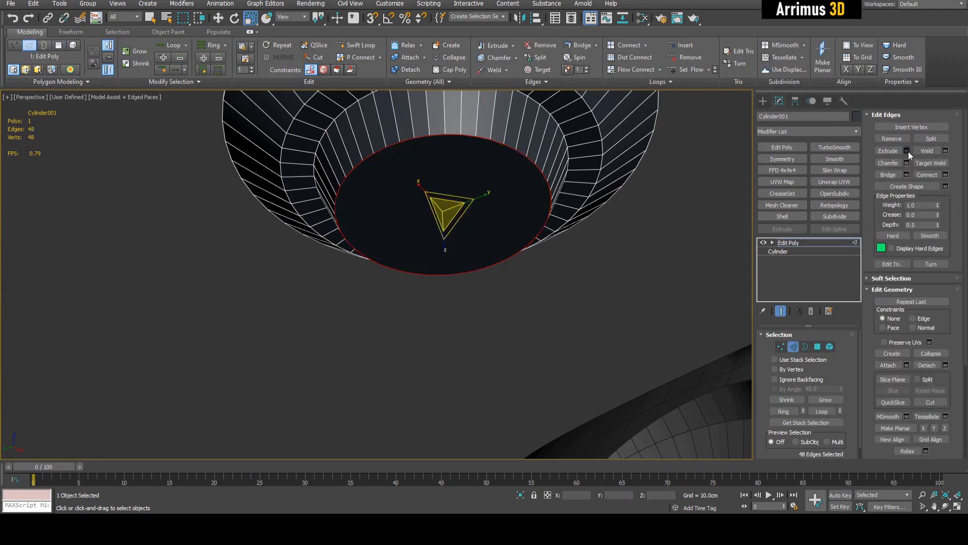
left_click(907, 164)
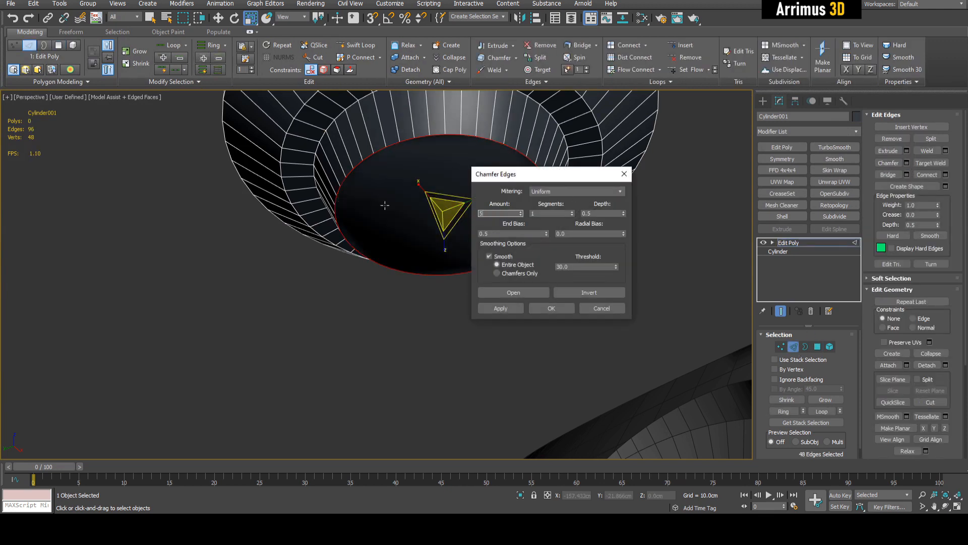
type("5")
key("Return")
left_click_drag(572, 212, 573, 204)
left_click(551, 308)
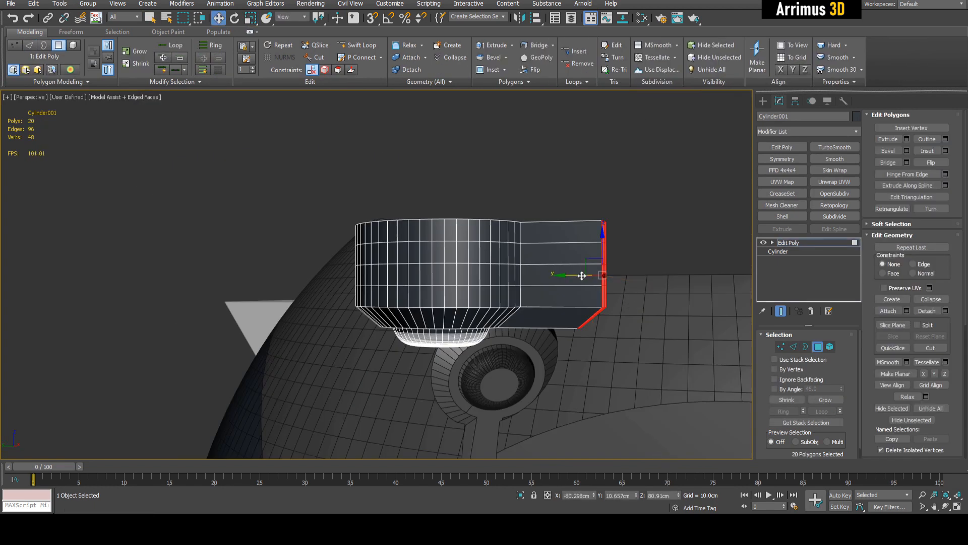
- Stretch the extruded side polygons farther outward along local Y into a long arm, leave polygon editing and deselect the cylinder
middle_click_drag(582, 276, 498, 250, "alt")
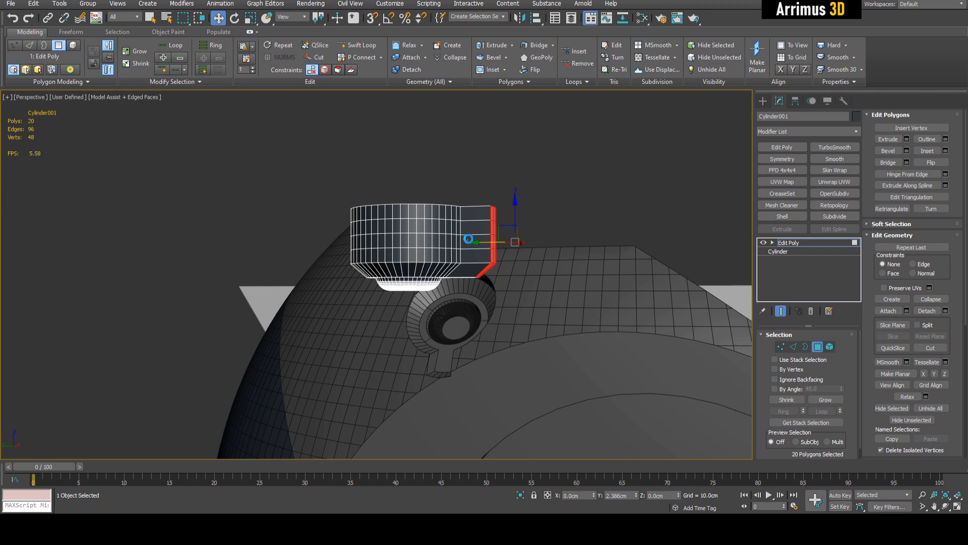
left_click_drag(469, 239, 644, 260)
key("4")
key("q")
left_click(579, 166)
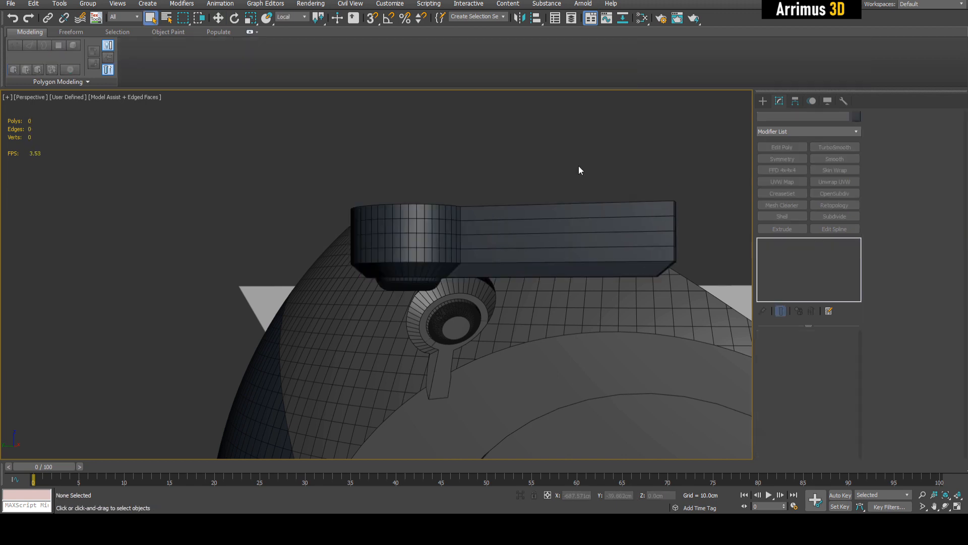
middle_click_drag(579, 166, 458, 279, "alt")
scroll(438, 267, "up", 3)
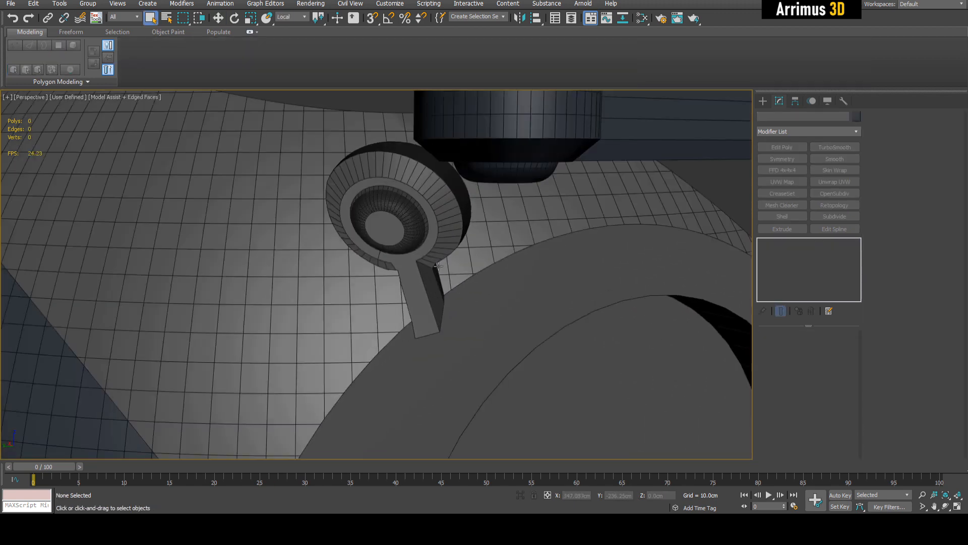
scroll(429, 250, "down", 3)
middle_click_drag(429, 249, 472, 317, "alt")
- Select the carved sphere piece with its Symmetry modifier and turn it into the base of a new ProBoolean
left_click(501, 227)
scroll(472, 317, "up", 3)
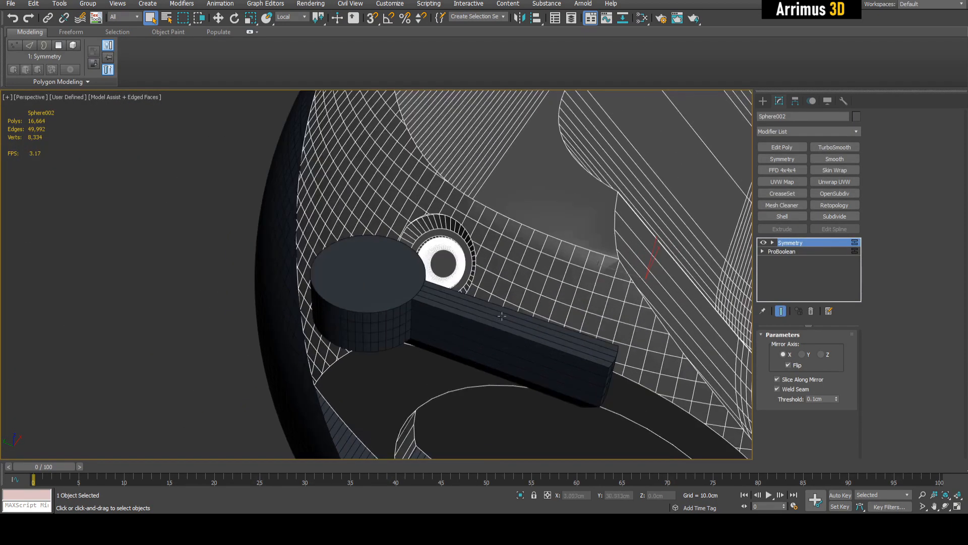
middle_click_drag(540, 309, 569, 283, "alt")
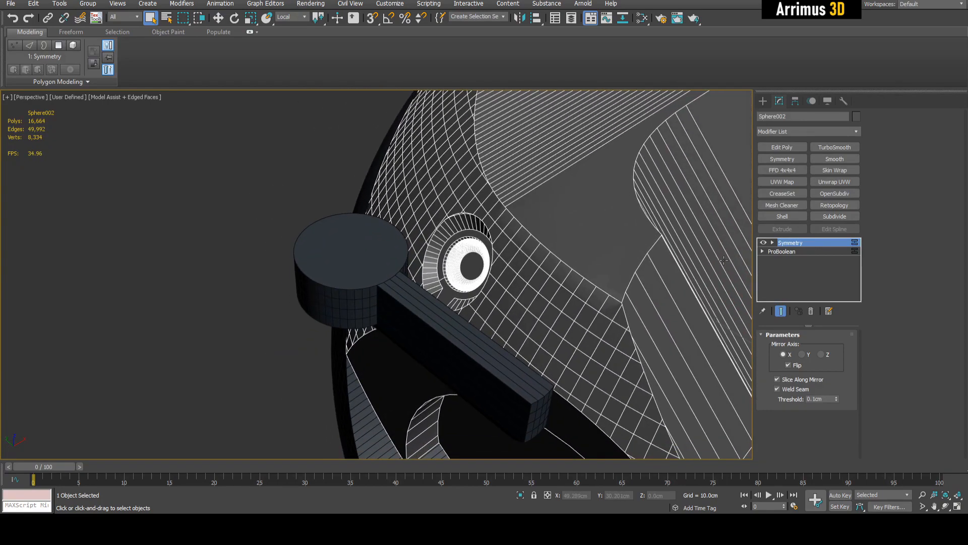
key("alt+b")
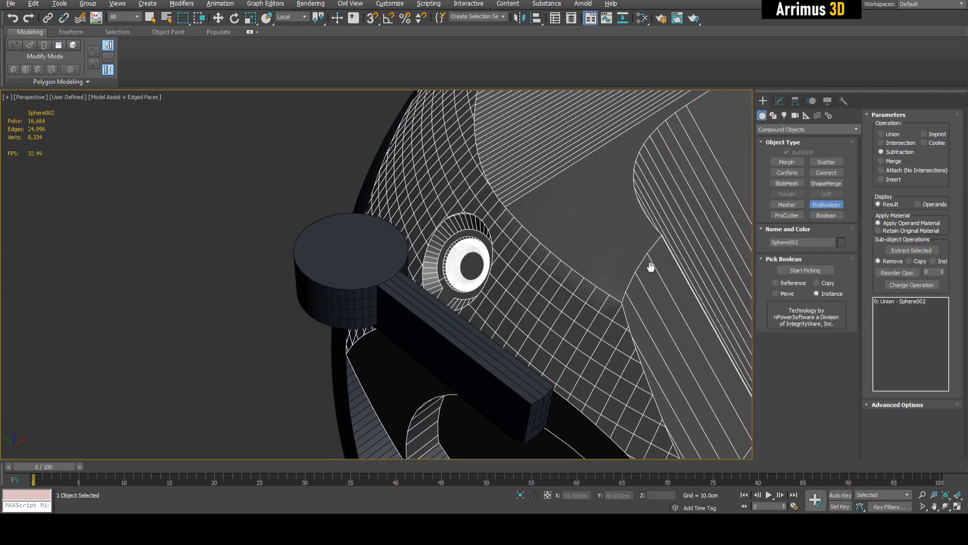
middle_click_drag(651, 266, 544, 290)
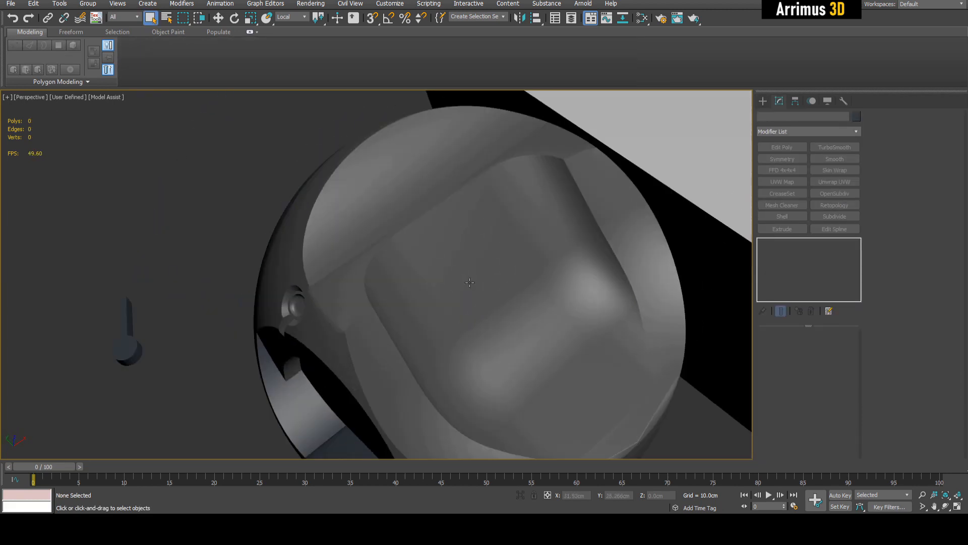
- Select the carved sphere piece and isolate it
left_click(424, 263)
middle_click_drag(499, 344, 510, 314)
key("alt+q")
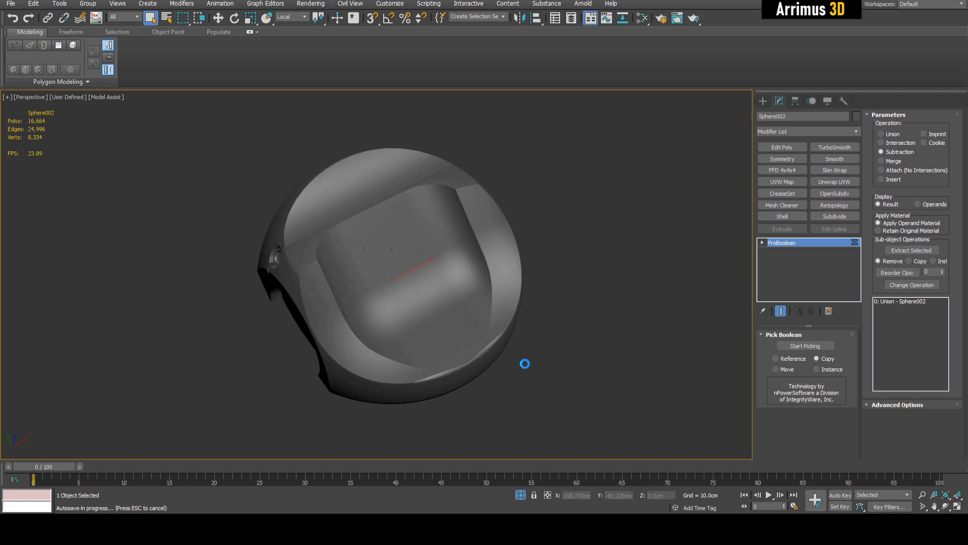
- Examine the shading and topology around the carved sphere's lower rim, with and without edged faces
middle_click_drag(525, 364, 503, 276)
scroll(562, 339, "up", 5)
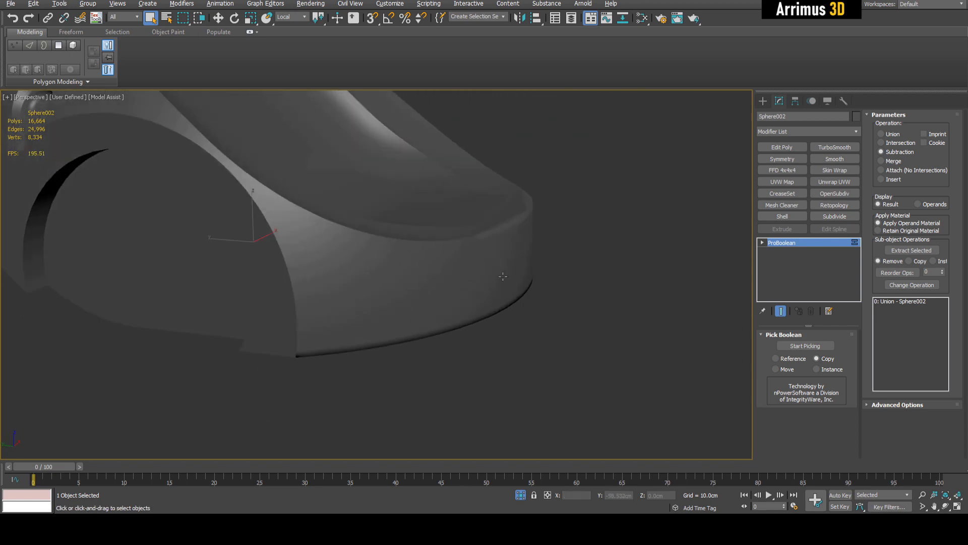
key("shift+z")
key("F4")
key("F4")
key("F4")
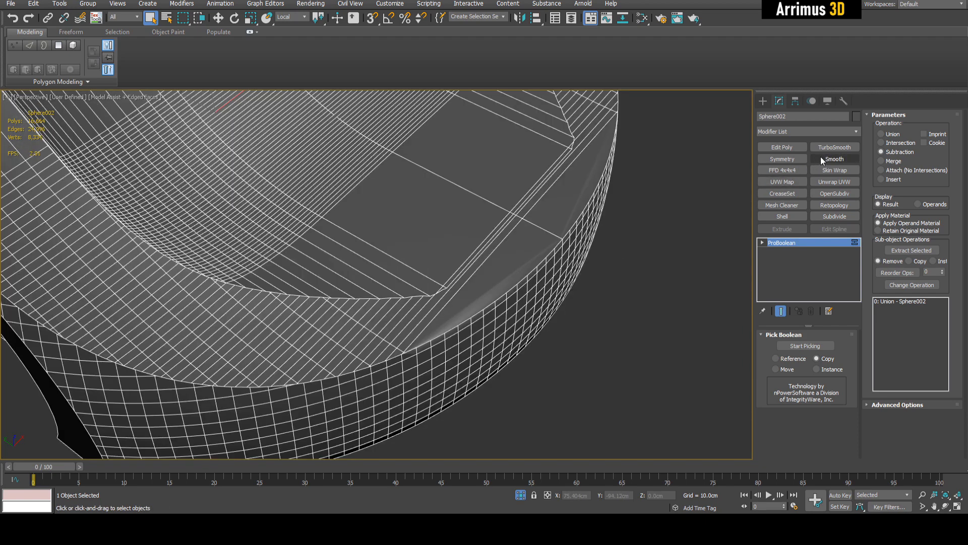
key("F4")
key("F4")
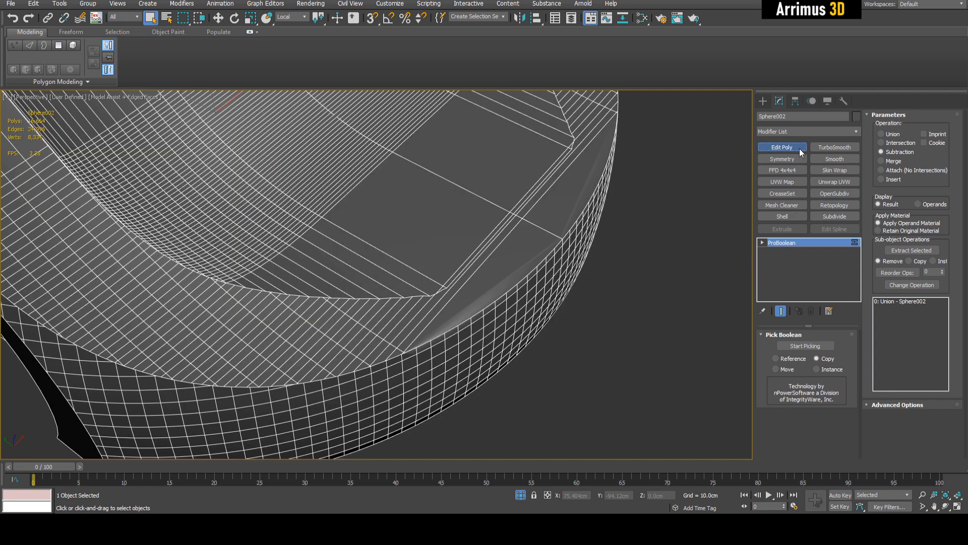
- Add an Edit Poly modifier and select the flat rim polygons by angle, reducing the threshold to 5 and finally 1.0
left_click(800, 149)
key("4")
key("F4")
key("F4")
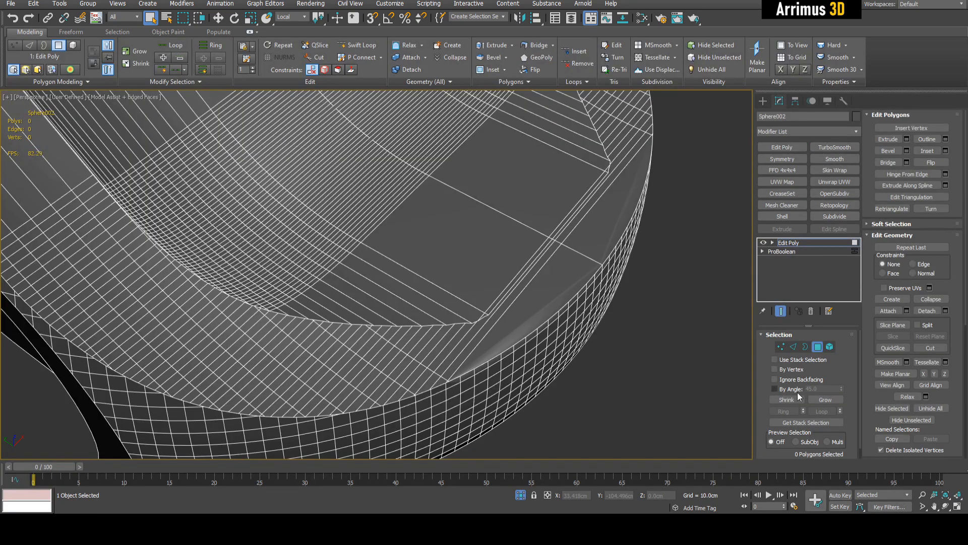
left_click(582, 270)
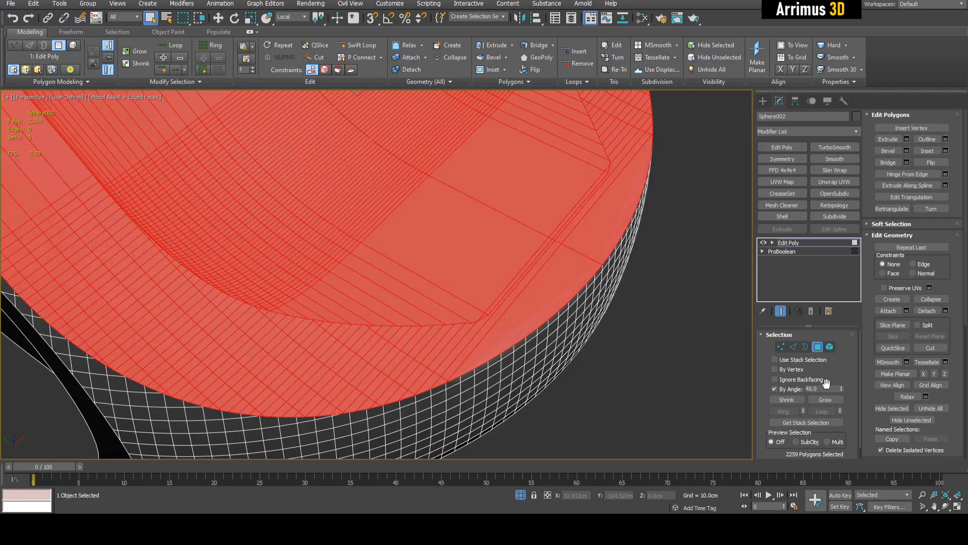
type("5")
left_click(575, 267)
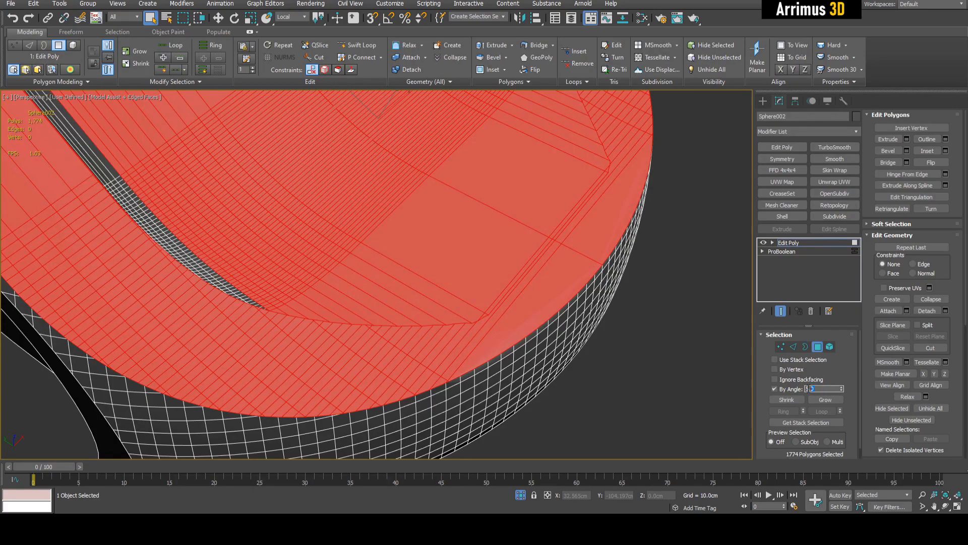
left_click(568, 275)
middle_click_drag(570, 277, 525, 275)
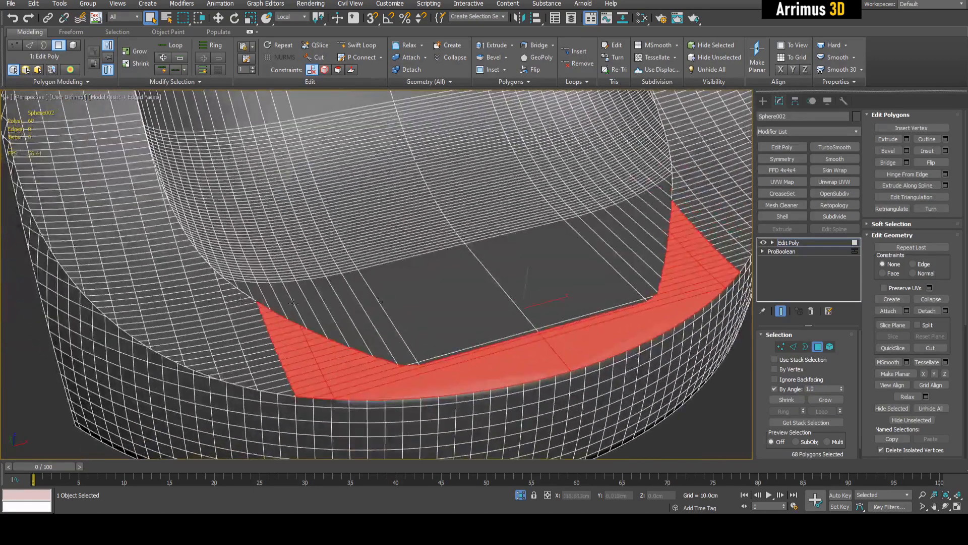
- Pick neighbouring cut surfaces by angle to inspect their polygon properties, clear the selection, hide edged faces and leave polygon editing
left_click(205, 304)
middle_click_drag(239, 303, 390, 291, "alt")
left_click_drag(938, 423, 937, 289)
left_click(499, 340)
middle_click_drag(499, 341, 651, 287, "alt")
left_click(712, 319)
key("F4")
key("4")
- Compare the rim's shading with the Edit Poly modifier switched off and on
left_click(764, 243)
left_click(763, 243)
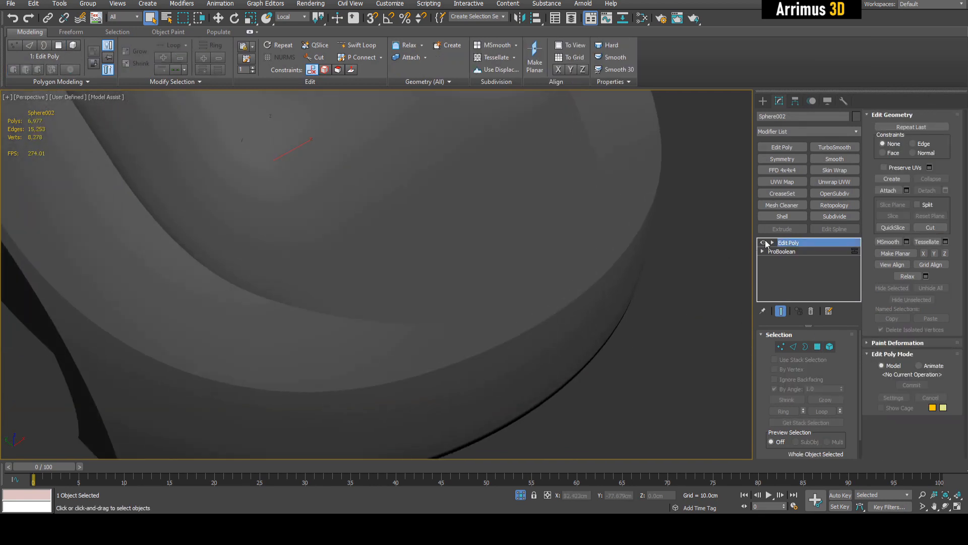
left_click(763, 243)
left_click(763, 243)
left_click(764, 243)
key("F4")
mouse_move(562, 280)
middle_mouse_down("alt")
mouse_move(569, 271)
mouse_move(552, 255)
mouse_move(583, 249)
mouse_move(591, 262)
mouse_move(620, 261)
mouse_move(583, 298)
mouse_move(570, 294)
mouse_move(625, 236)
middle_mouse_up("alt")
key("F4")
left_click(764, 244)
- Examine the shading and edge flow at the corner where the cut surfaces meet near the rim
scroll(603, 287, "down", 5)
scroll(624, 236, "up", 4)
key("F4")
key("F4")
key("F4")
key("F4")
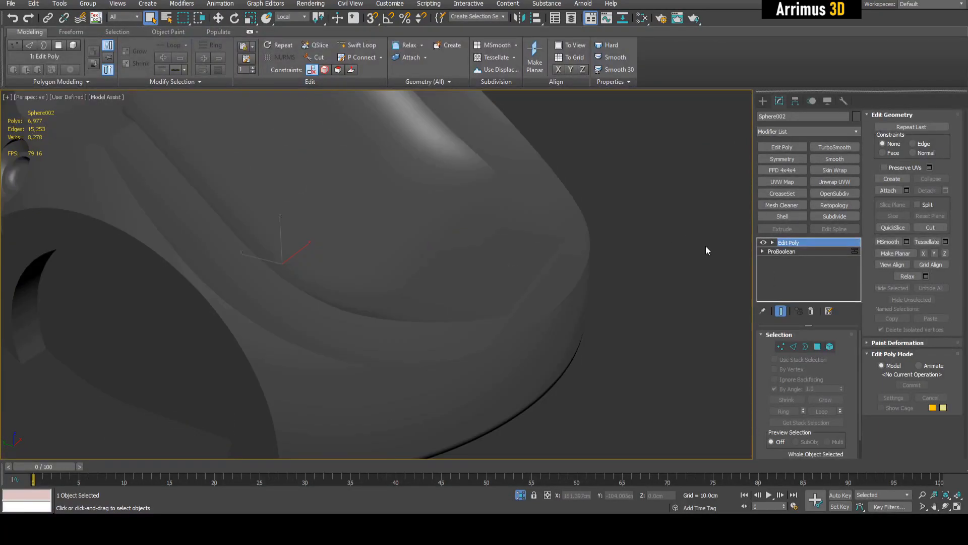
middle_click_drag(706, 246, 618, 267, "alt")
key("F4")
scroll(519, 301, "up", 5)
middle_click_drag(519, 298, 540, 267, "alt")
scroll(450, 268, "up", 3)
scroll(538, 290, "down", 5)
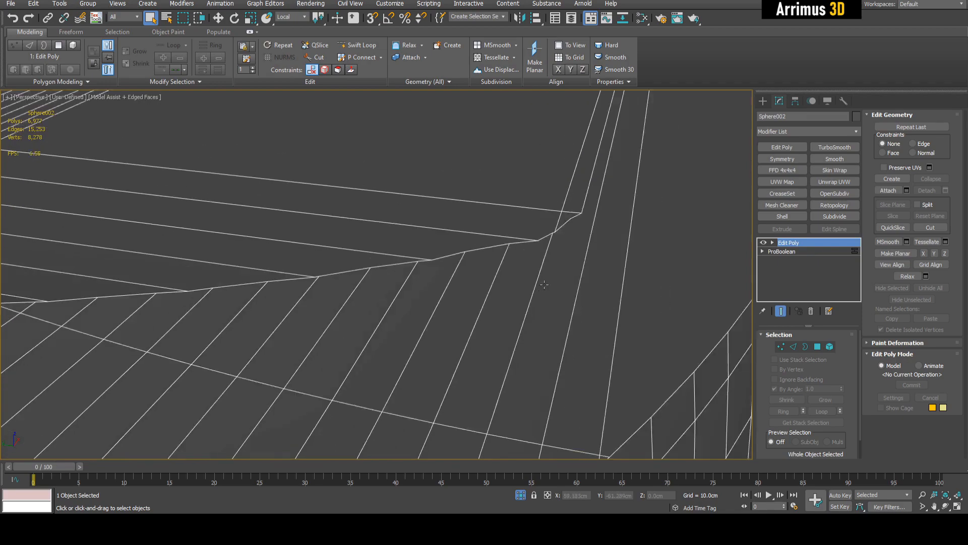
scroll(540, 282, "down", 5)
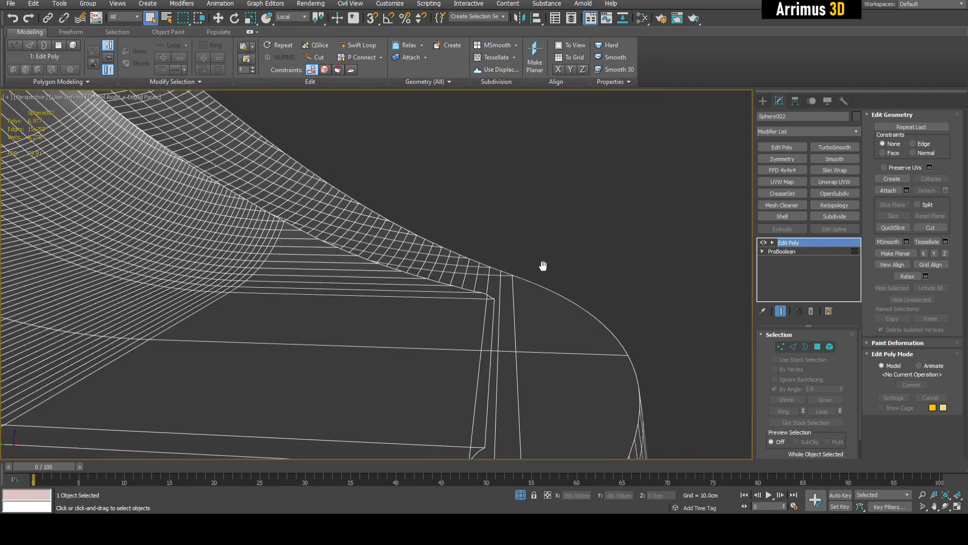
- Add a Smooth modifier above the Edit Poly and enable Auto Smooth for the carved sphere piece
left_click(834, 158)
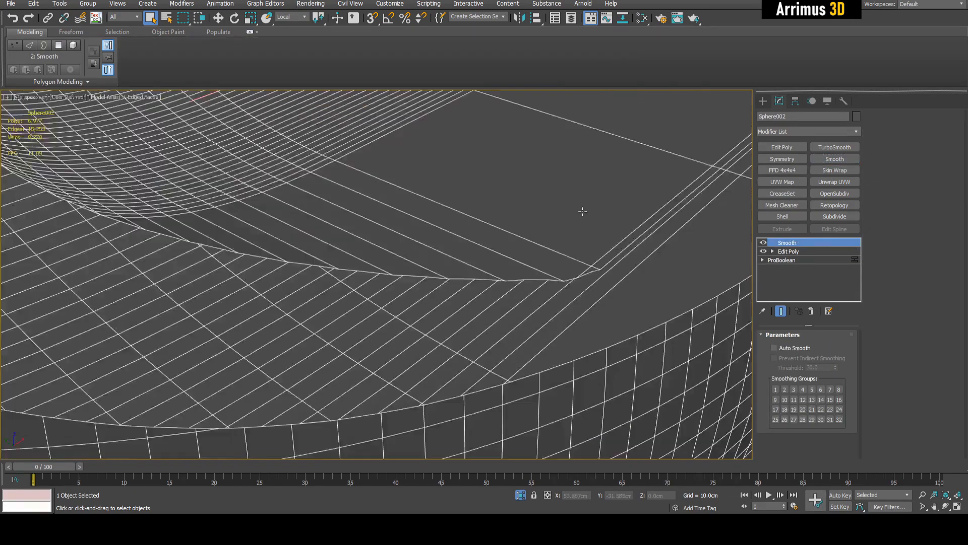
key("F3")
left_click(795, 348)
scroll(559, 276, "down", 5)
middle_click_drag(559, 276, 538, 310, "alt")
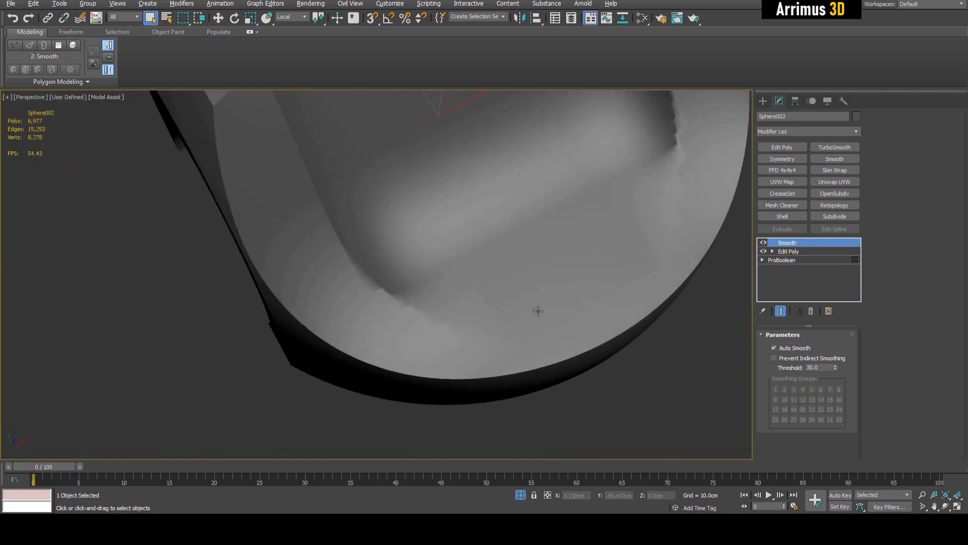
key("F4")
key("F4")
- Lower the Auto Smooth threshold to 2.2 and inspect the shading along the cut's curved edge
middle_click_drag(358, 291, 373, 251, "alt")
scroll(363, 273, "up", 5)
key("F4")
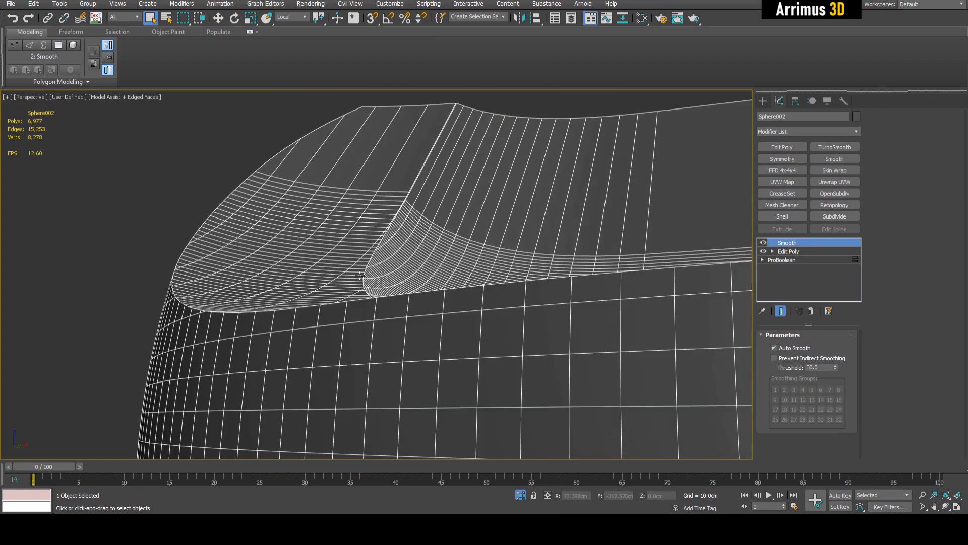
scroll(360, 274, "up", 5)
key("F4")
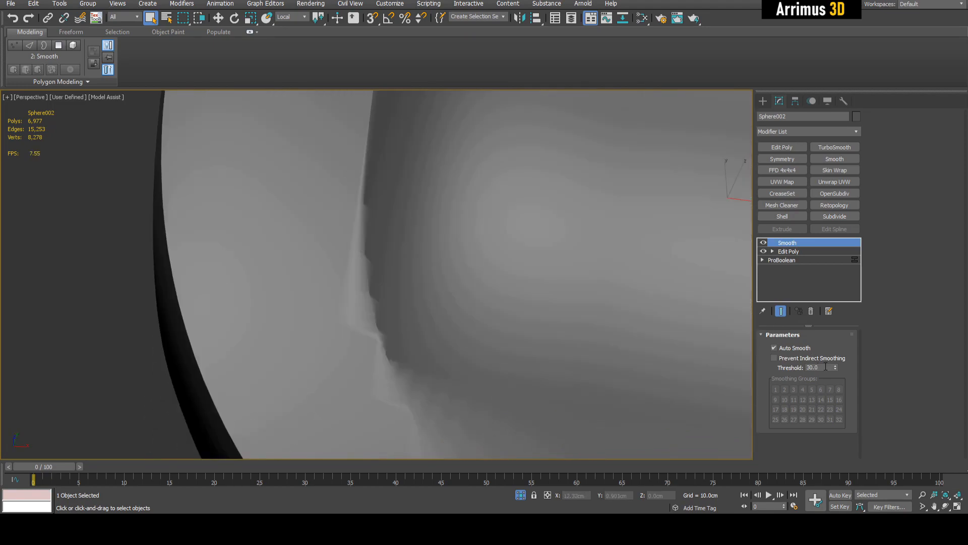
left_click_drag(836, 369, 835, 385)
left_click_drag(835, 370, 837, 397)
middle_click_drag(535, 348, 497, 267, "alt")
scroll(474, 242, "up", 3)
key("F4")
key("F4")
scroll(411, 184, "up", 3)
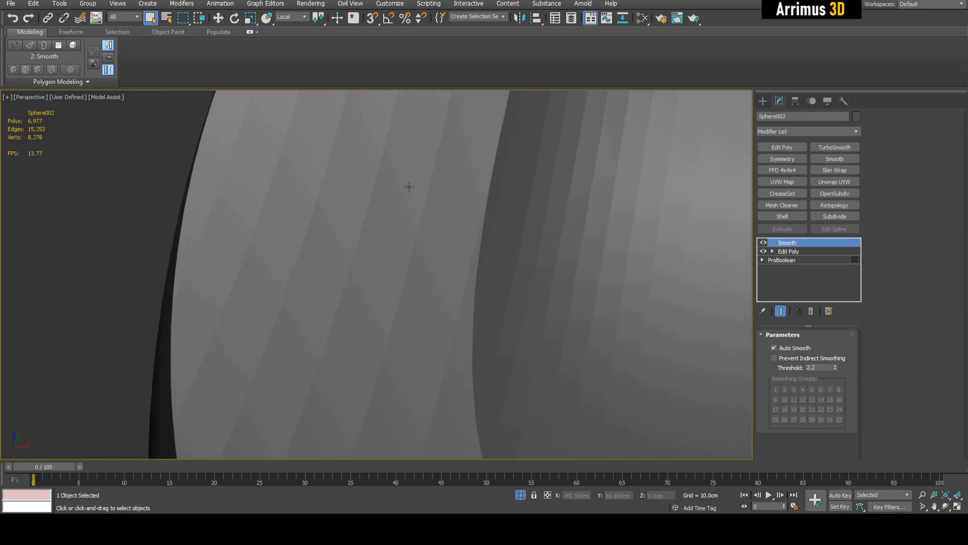
- Examine the cut's inner surfaces and curved edge with the mesh edges hidden and shown under the Smooth modifier
scroll(527, 182, "down", 5)
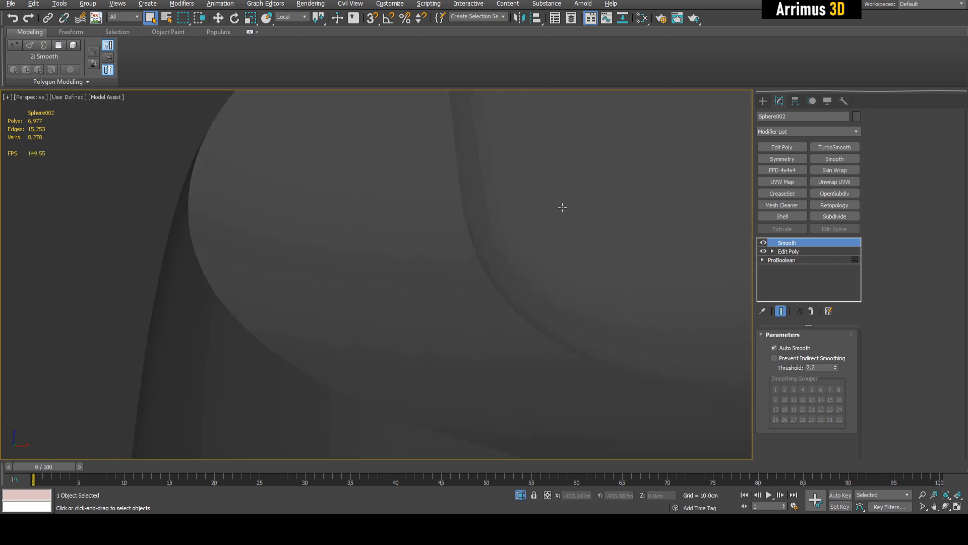
scroll(551, 230, "up", 5)
scroll(540, 220, "up", 2)
key("F4")
key("F4")
key("F4")
key("F4")
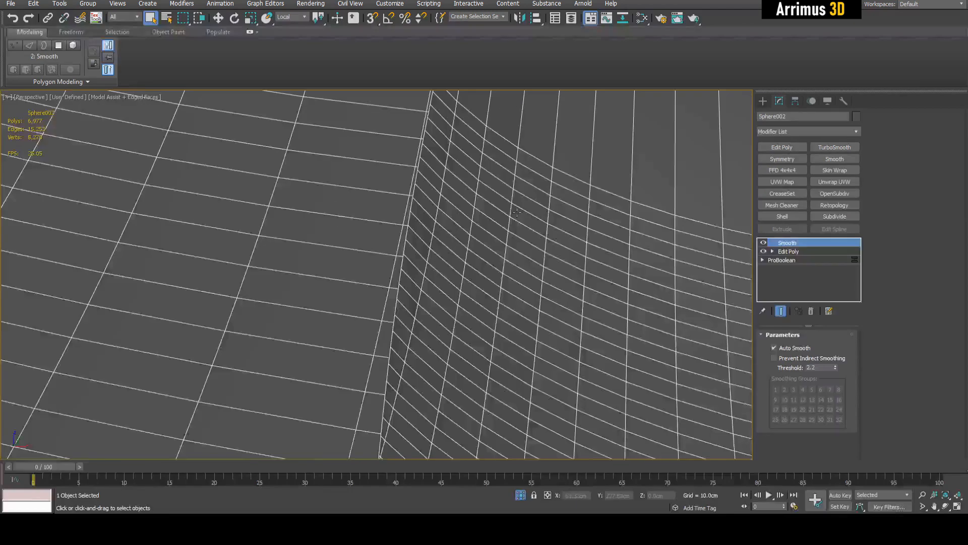
scroll(503, 258, "down", 3)
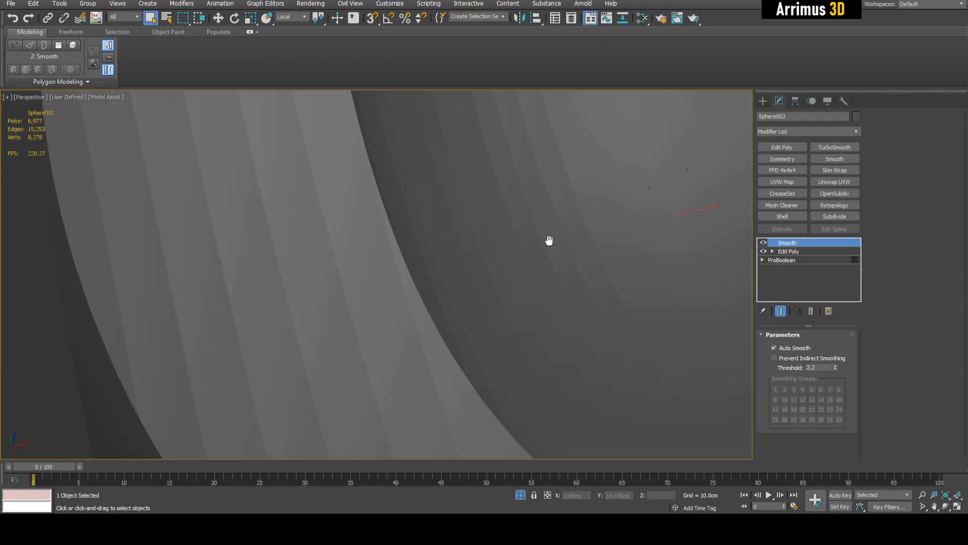
- Delete the Smooth modifier from the carved sphere piece and display its mesh edges
key("F4")
right_click(790, 243)
left_click(813, 256)
scroll(577, 274, "down", 2)
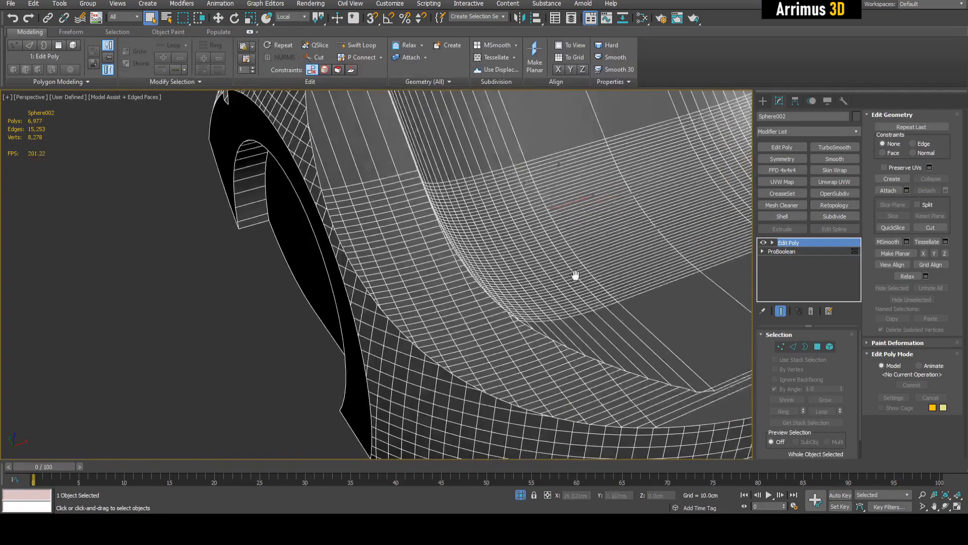
- At the rim corner, test polygon selection By Angle at 1.0 on the narrow strip and the adjoining rim face
scroll(474, 255, "up", 5)
scroll(473, 255, "up", 3)
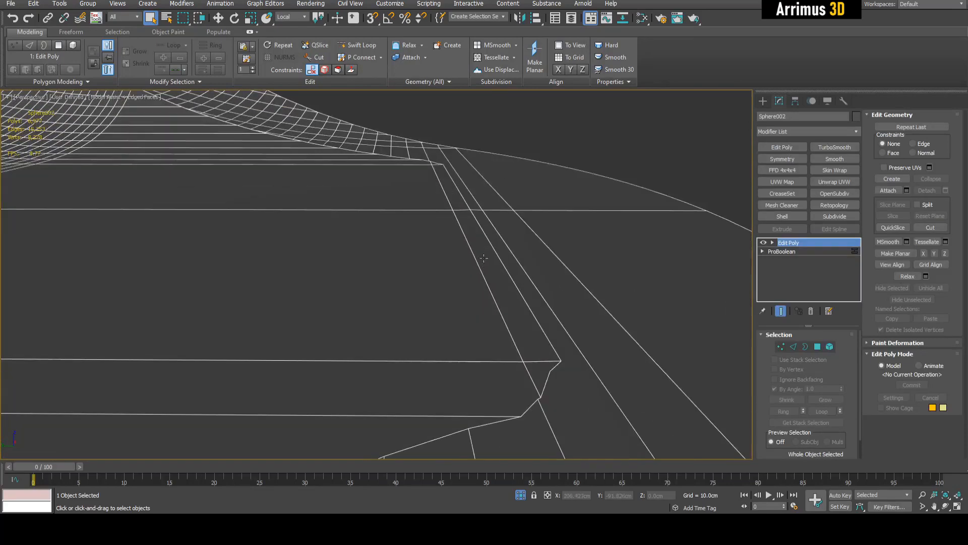
key("4")
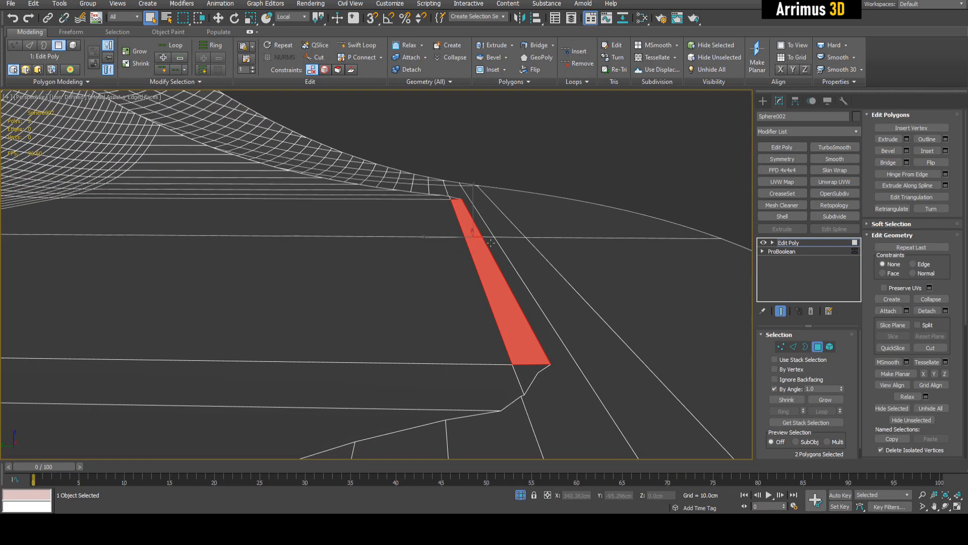
left_click(489, 237)
key("ctrl+z")
left_click(528, 260)
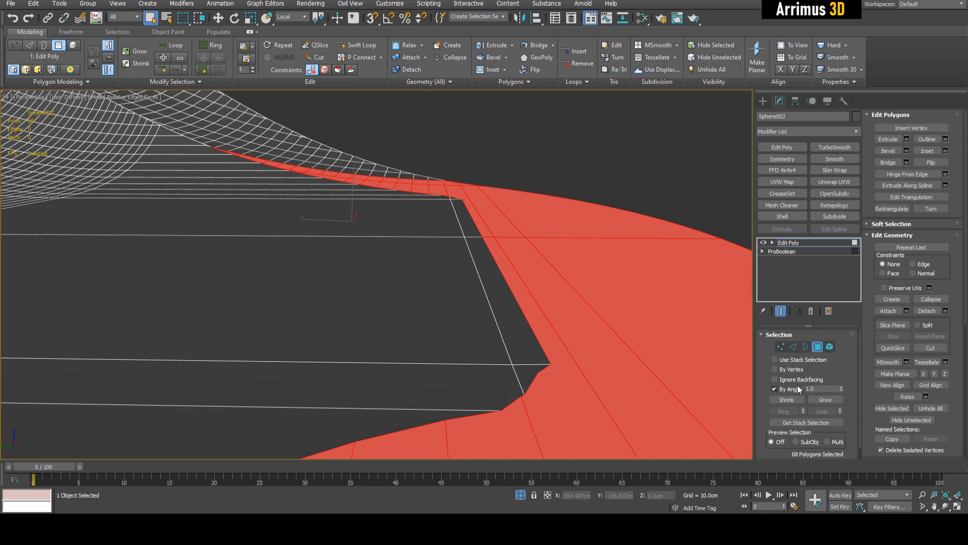
- Compare selecting rim polygons with By Angle off and with By Angle on at 1.0
left_click(627, 292)
scroll(551, 284, "down", 3)
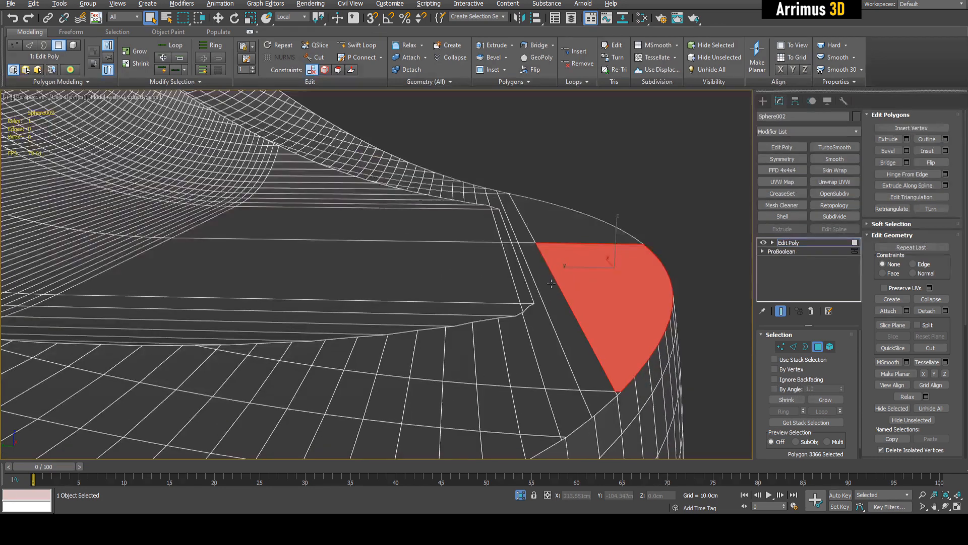
left_click(719, 255)
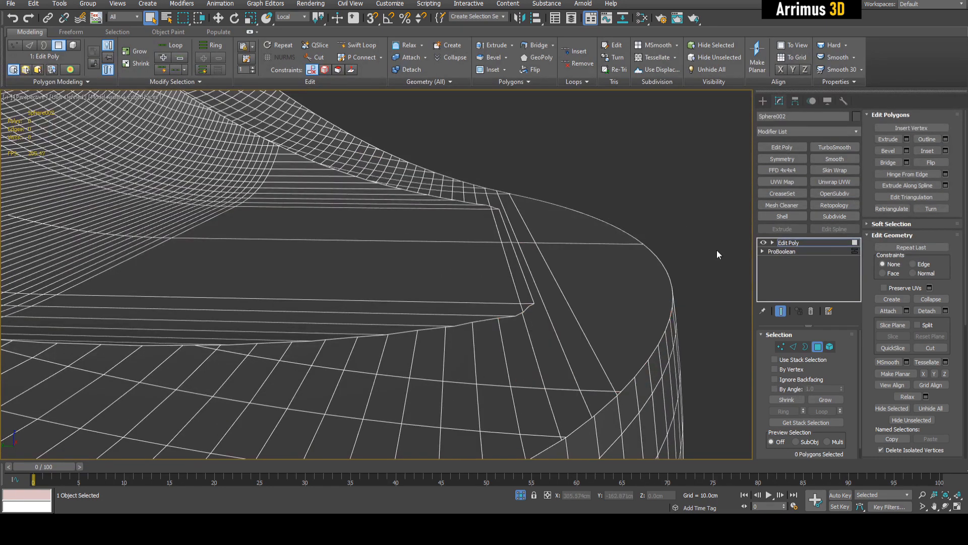
left_click(590, 298)
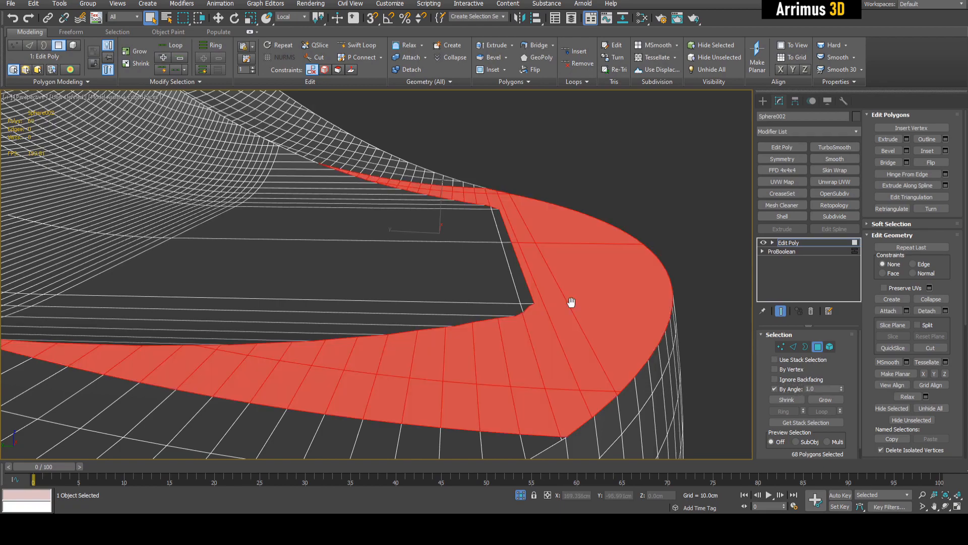
mouse_move(571, 302)
middle_mouse_down("alt")
mouse_move(538, 316)
mouse_move(471, 313)
mouse_move(580, 287)
mouse_move(489, 302)
middle_mouse_up("alt")
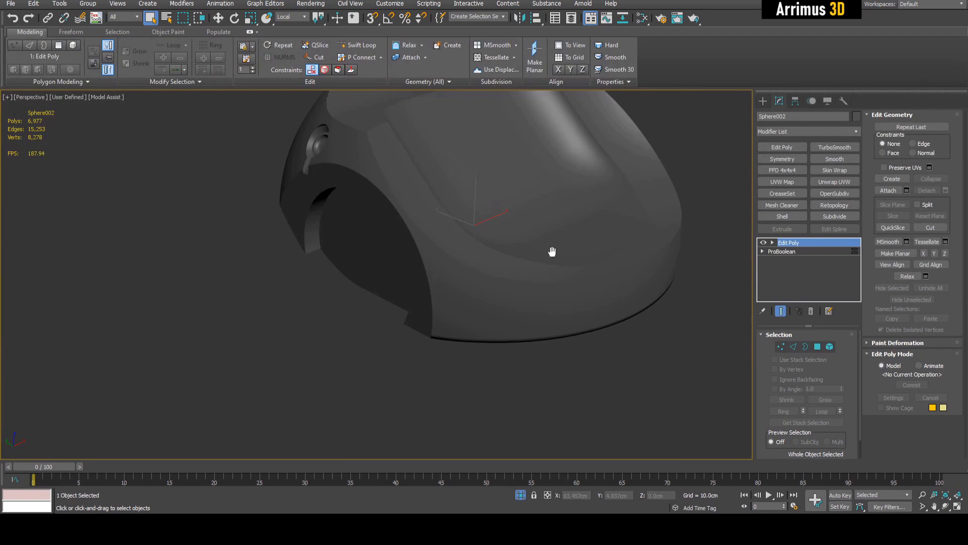
- Return to the whole object and add a Subdivide modifier above the Edit Poly on the carved sphere piece
middle_click_drag(553, 251, 539, 307, "alt")
key("F4")
key("F4")
left_click(820, 218)
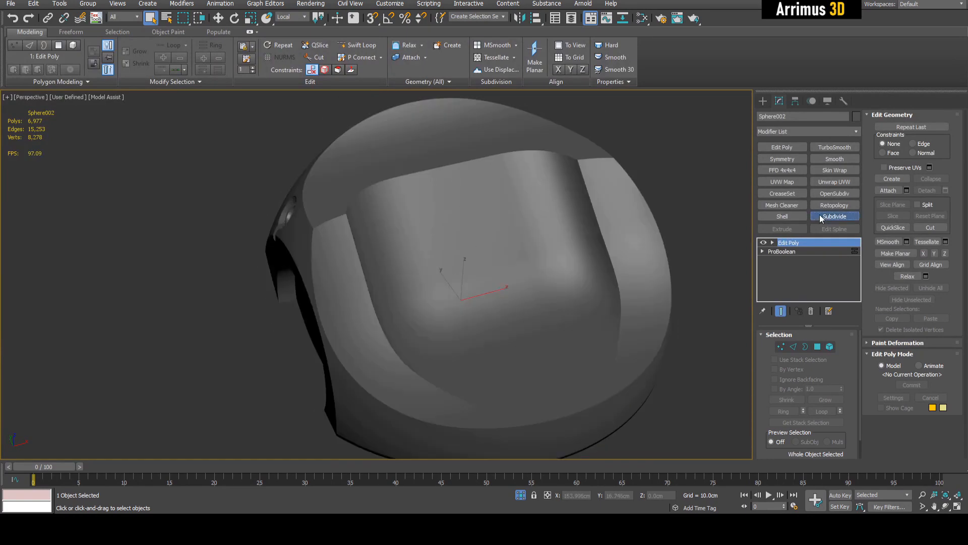
key("F4")
middle_click_drag(637, 291, 668, 280)
key("F4")
key("F4")
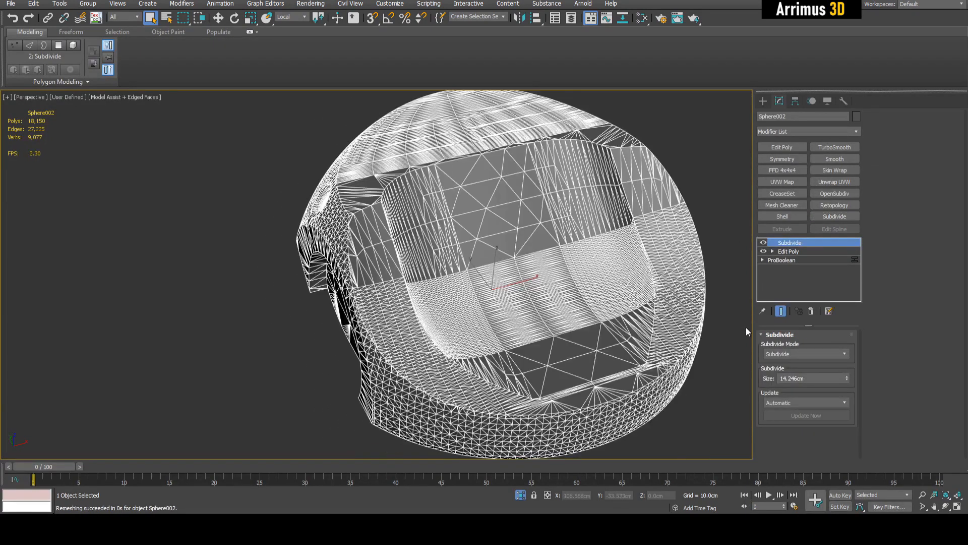
- Compare the subdivided piece's shading with its edges hidden and shown, and bring the other scene objects back into view
key("F4")
key("F4")
key("F4")
middle_click_drag(644, 329, 523, 264)
key("F4")
key("F4")
key("alt+q")
middle_click_drag(524, 264, 528, 269)
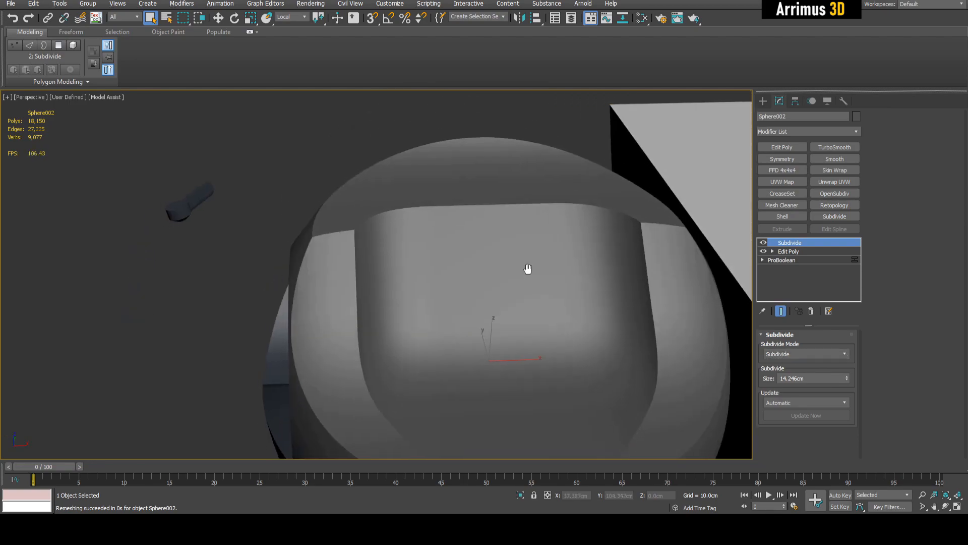
key("F4")
scroll(528, 269, "down", 3)
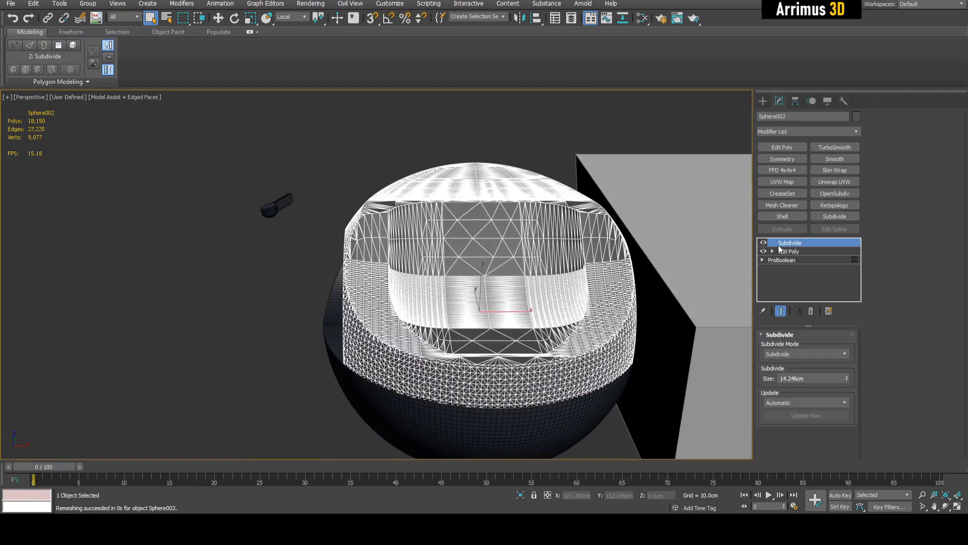
- Add a Slice modifier with its plane rotated upright through the middle, remove the top side, and isolate the remaining half
left_click(856, 131)
scroll(858, 167, "down", 15)
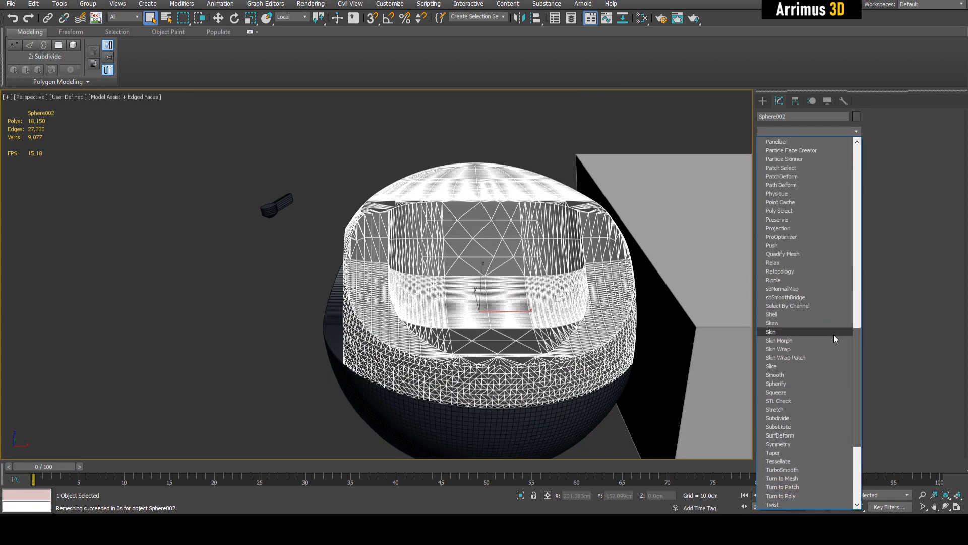
left_click(793, 366)
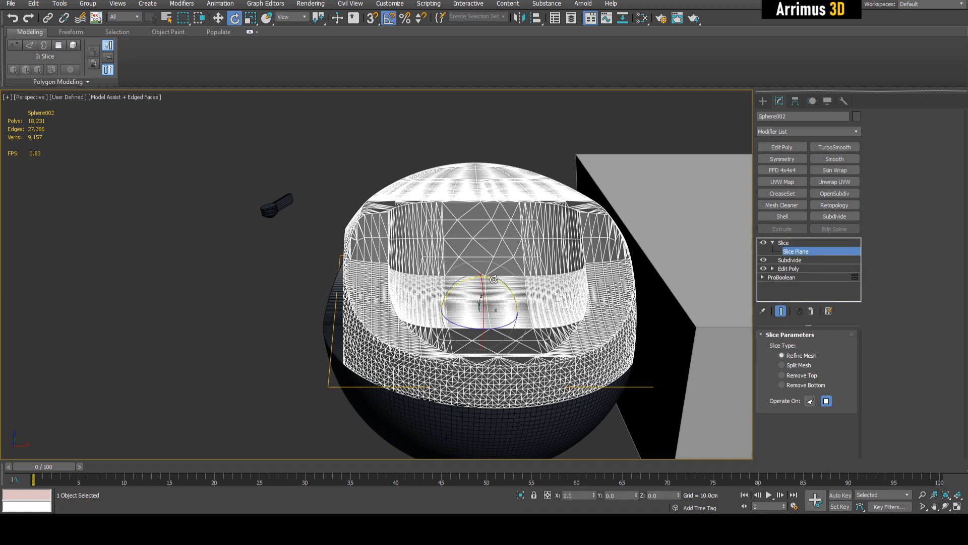
left_click(781, 375)
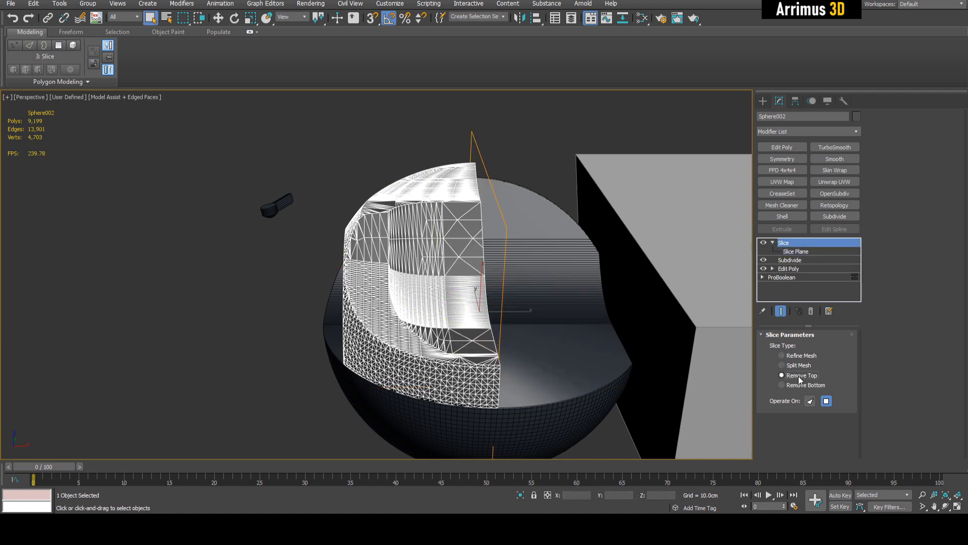
key("alt+q")
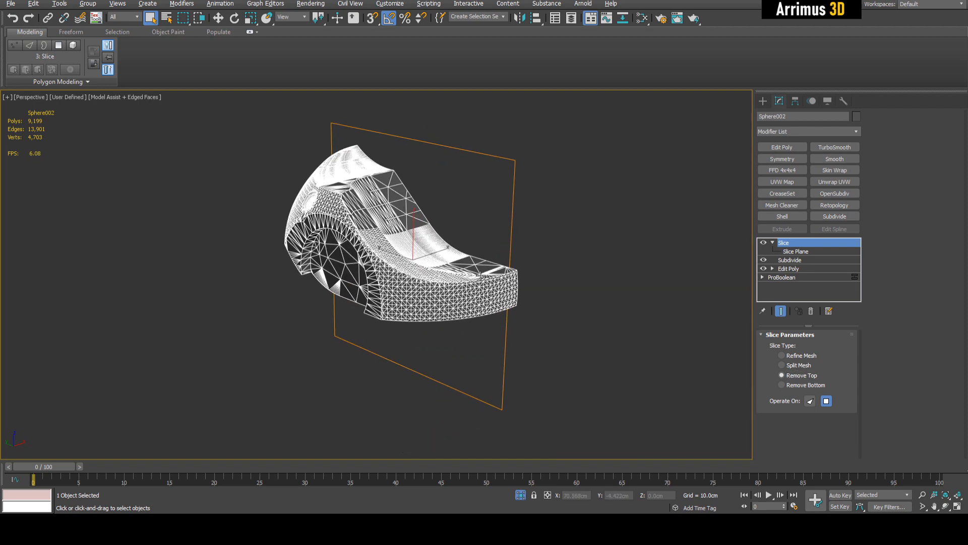
- Examine the sliced half's underside with its mesh edges shown and hidden
key("F4")
scroll(464, 255, "up", 8)
middle_click_drag(477, 263, 424, 197, "alt")
key("F4")
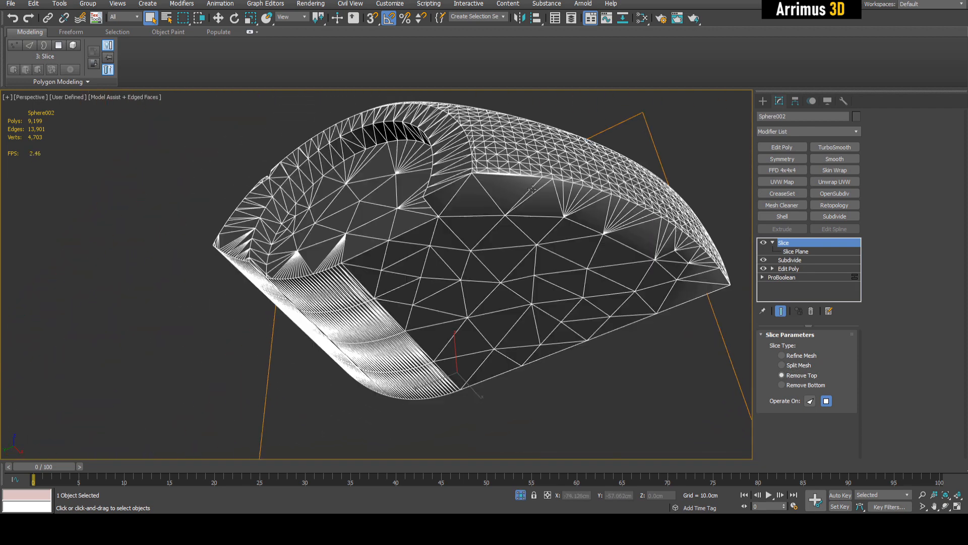
key("F4")
key("F4")
- At the Edit Poly level, select the piece's flat underside and adjoining curved polygons using By Angle set to 5.0
left_click(797, 269)
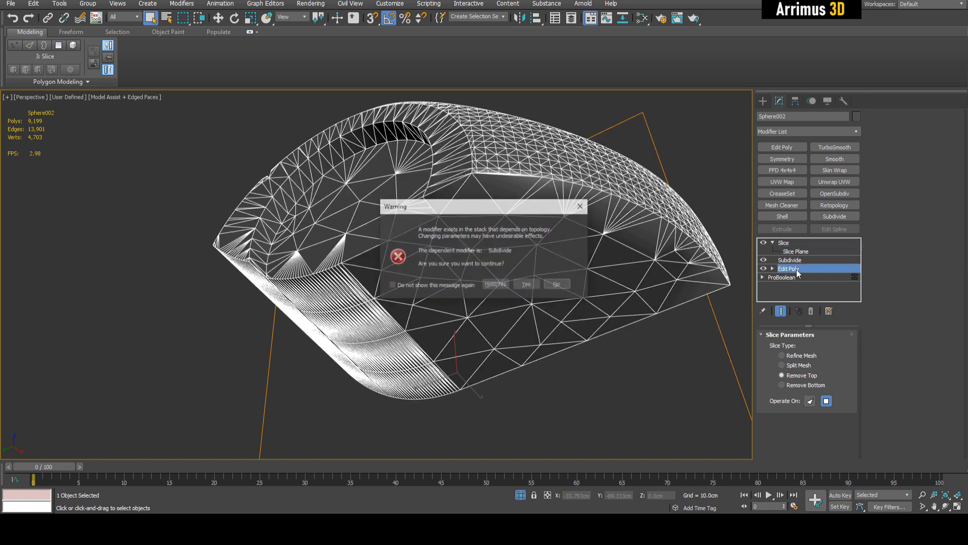
left_click(531, 281)
key("4")
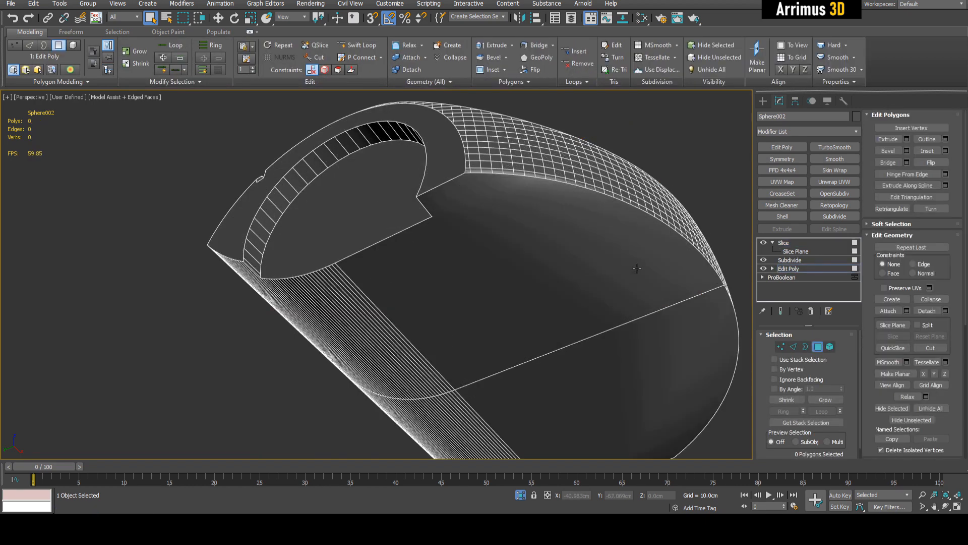
left_click(681, 331)
middle_click_drag(530, 288, 463, 273, "alt")
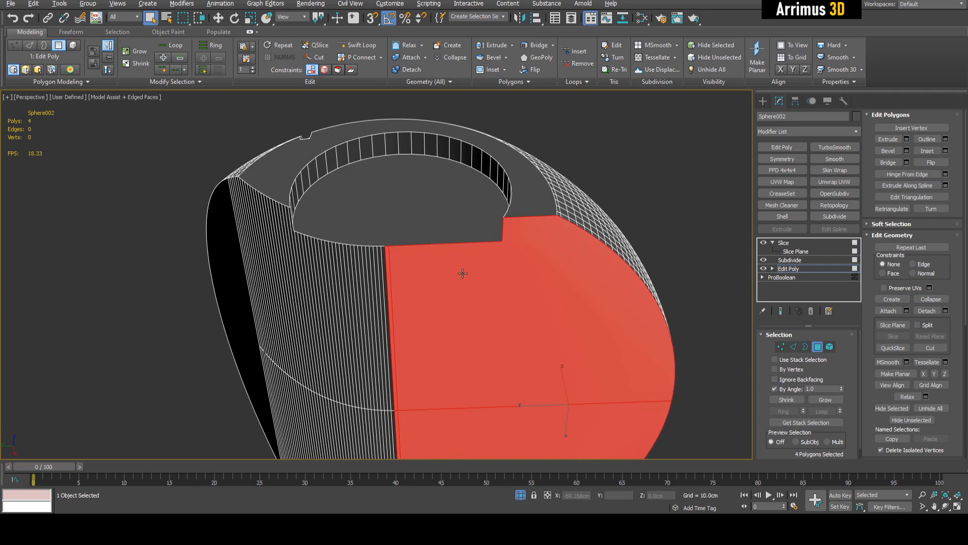
type("5")
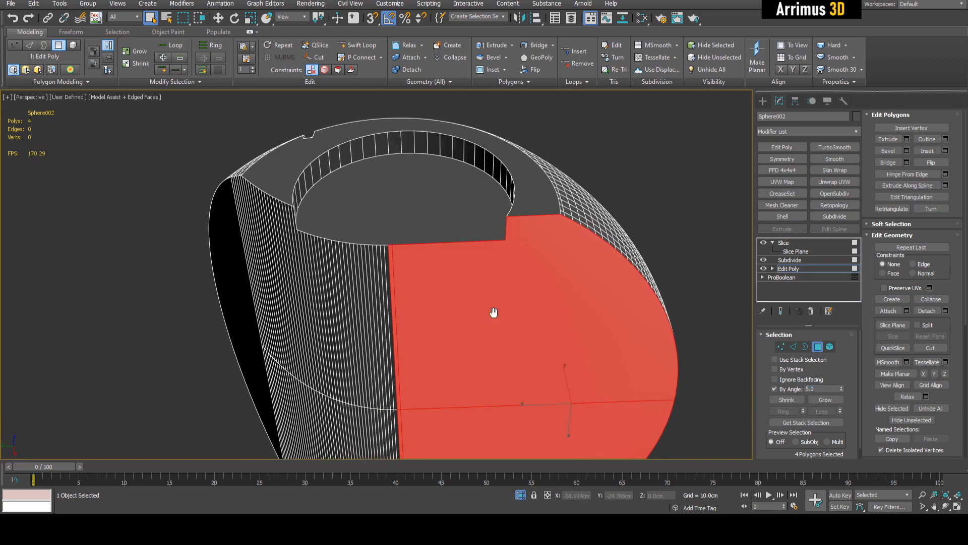
left_click(420, 290)
middle_click_drag(420, 290, 534, 343, "alt")
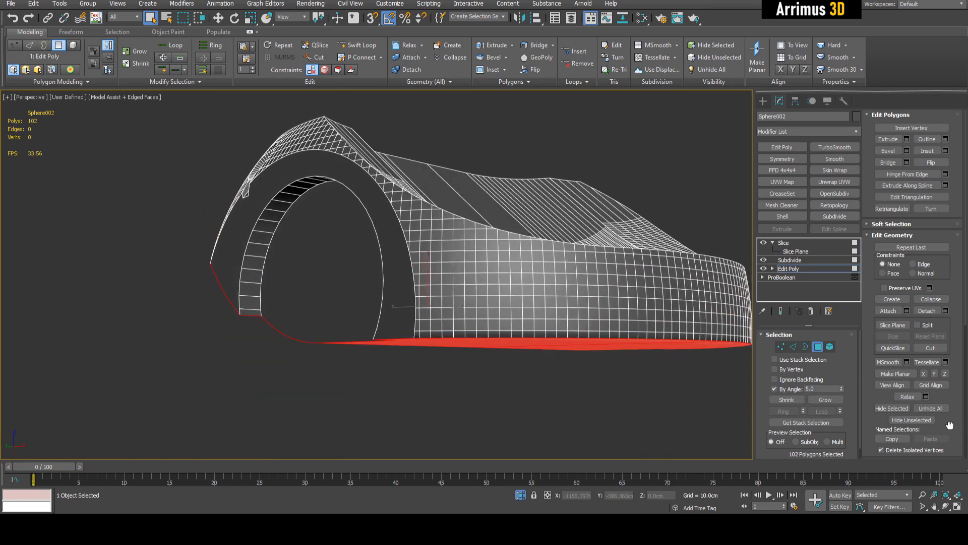
- Assign smoothing group 15 to the selected underside polygons and check the shading with the edges hidden
scroll(950, 425, "down", 3)
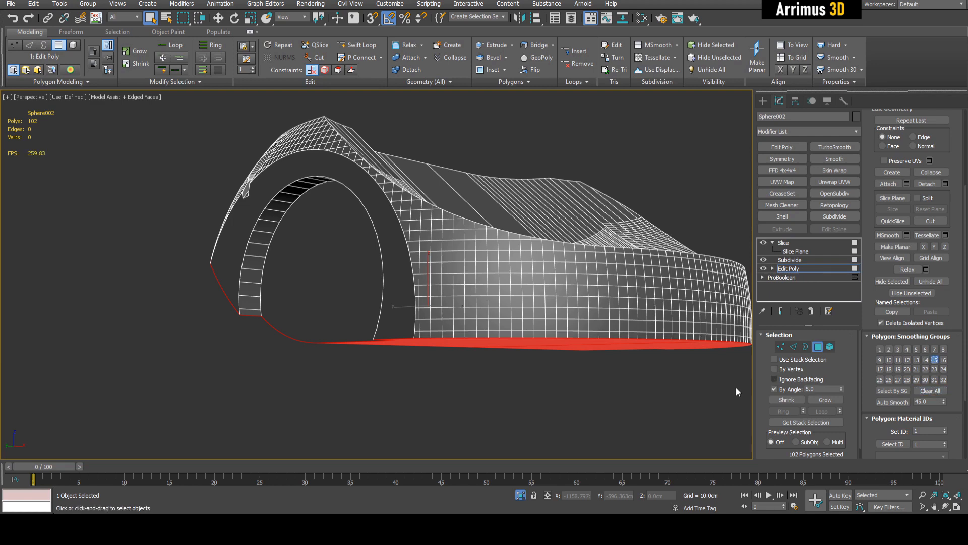
key("4")
key("F4")
middle_click_drag(663, 376, 534, 253, "alt")
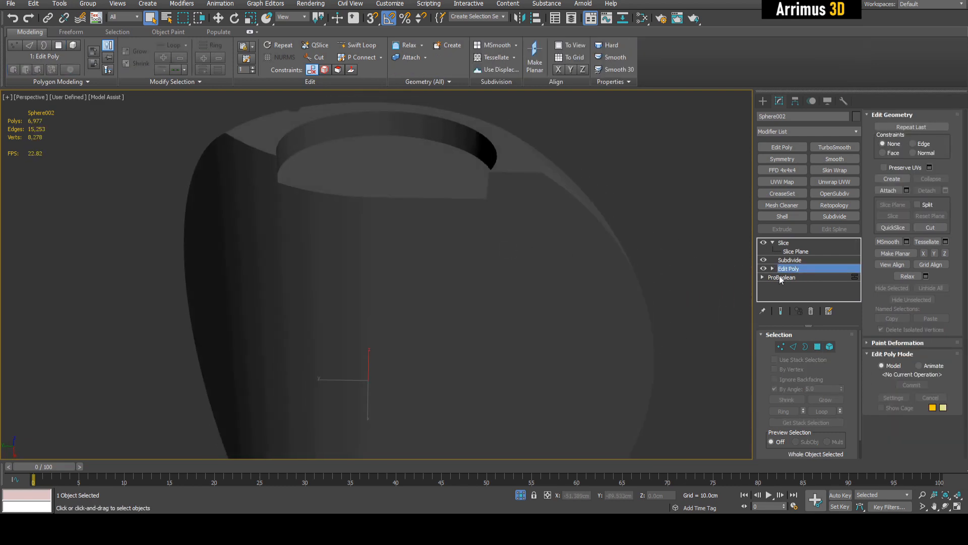
key("F4")
- Go back up the modifier stack through Subdivide to the Slice modifier
left_click(790, 260)
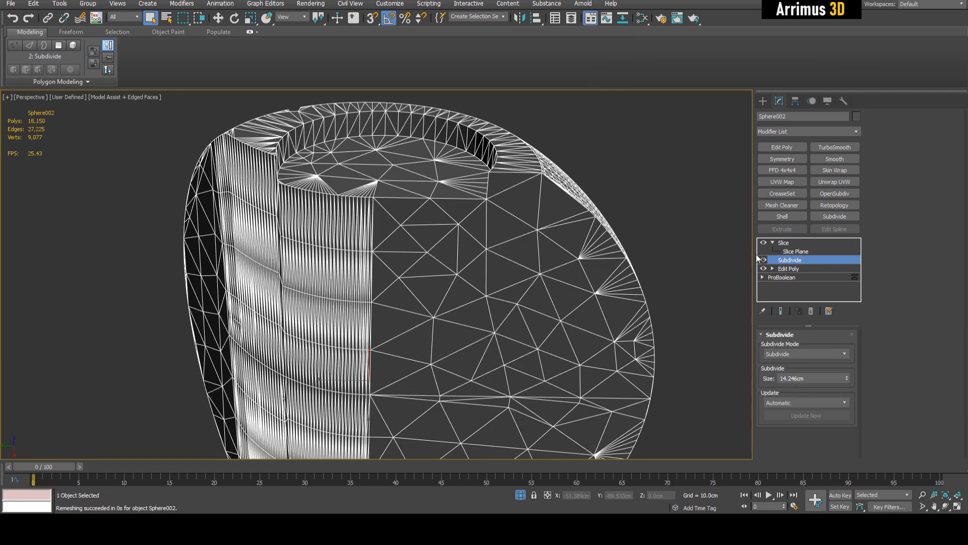
middle_click_drag(747, 257, 740, 298, "alt")
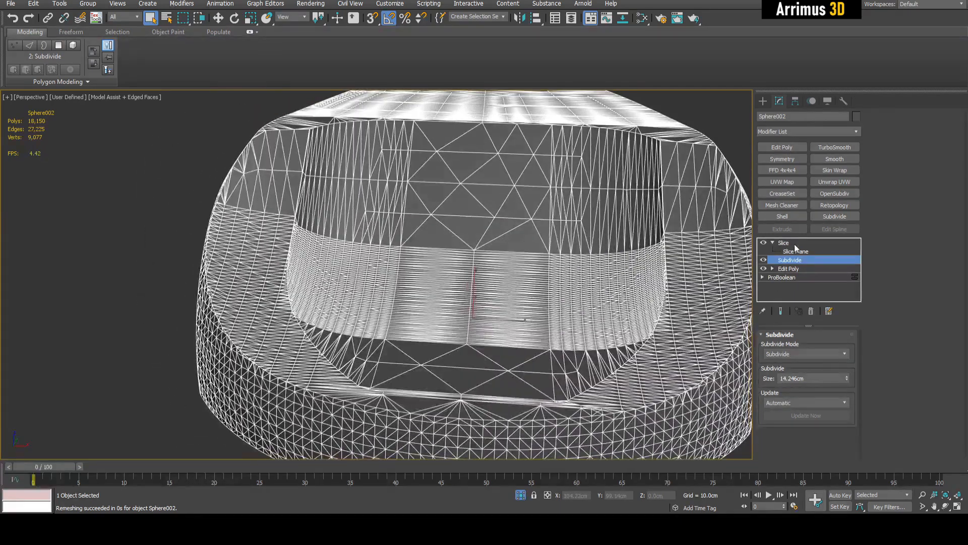
key("F4")
left_click(794, 241)
- Inspect the shading and triangulated mesh along the sliced half's recessed cut
middle_click_drag(606, 250, 646, 227, "alt")
scroll(323, 229, "up", 5)
middle_click_drag(326, 230, 442, 256, "alt")
scroll(444, 225, "up", 3)
key("F4")
middle_click_drag(520, 202, 460, 271)
key("F4")
key("F4")
key("F4")
scroll(511, 236, "down", 4)
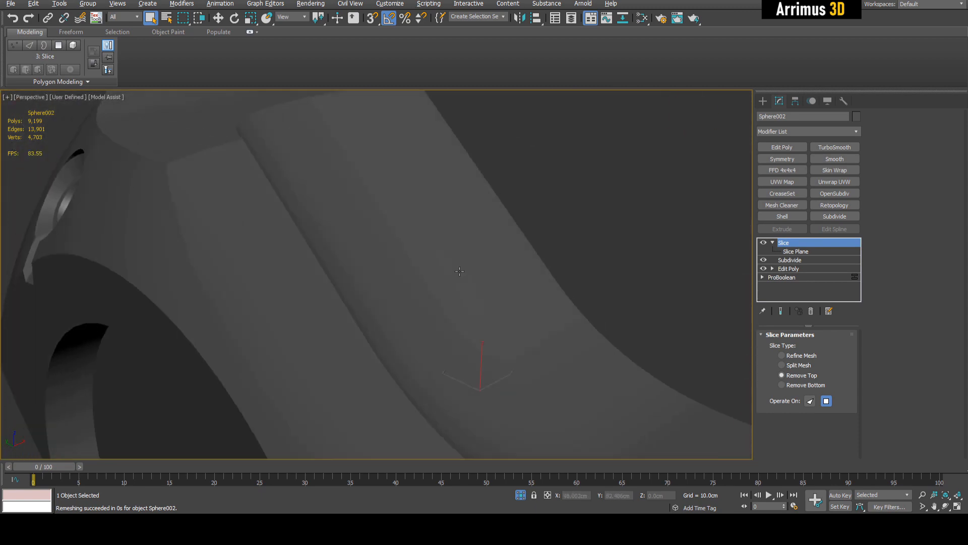
scroll(460, 272, "down", 5)
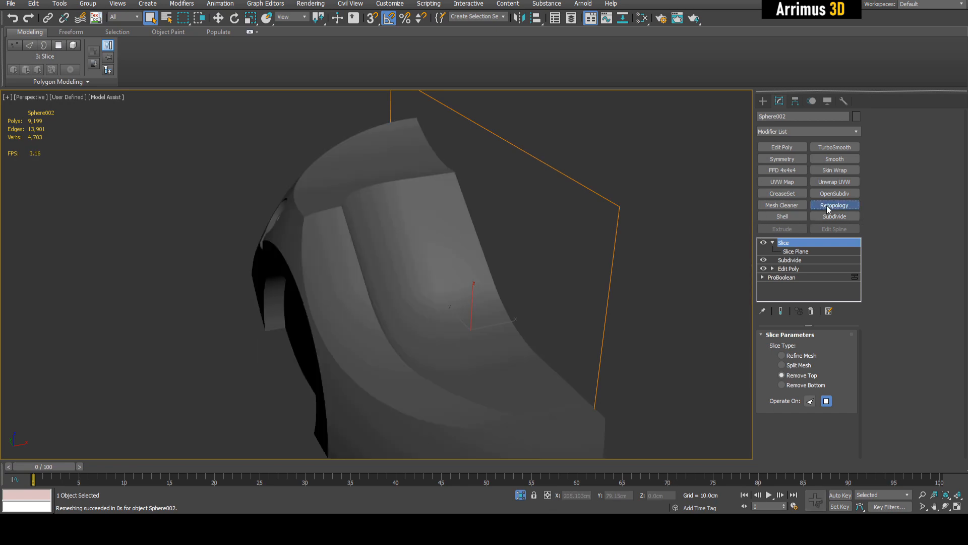
- Add a Retopology modifier to the sliced half and compute a ReForm mesh with a face count of 5000
left_click(828, 206)
left_click_drag(778, 442, 779, 423)
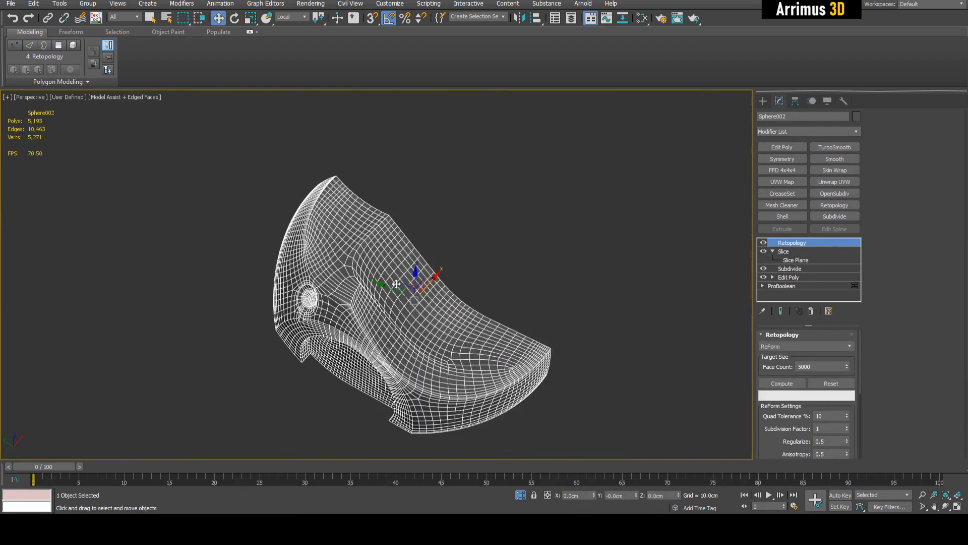
- Clone the retopologized half to a spot well clear of the original along its X axis
middle_click_drag(429, 303, 342, 281, "alt")
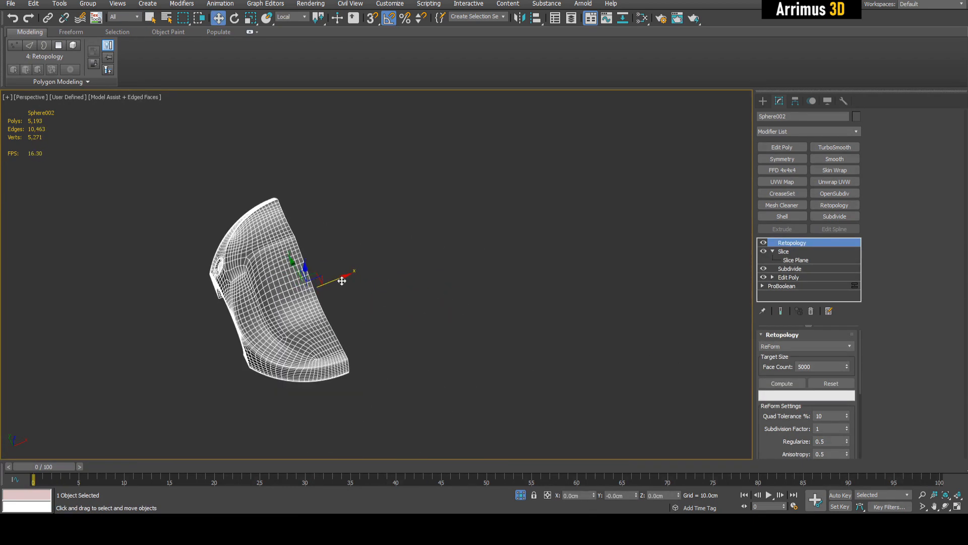
left_click_drag(343, 280, 637, 186, "shift")
left_click(477, 296)
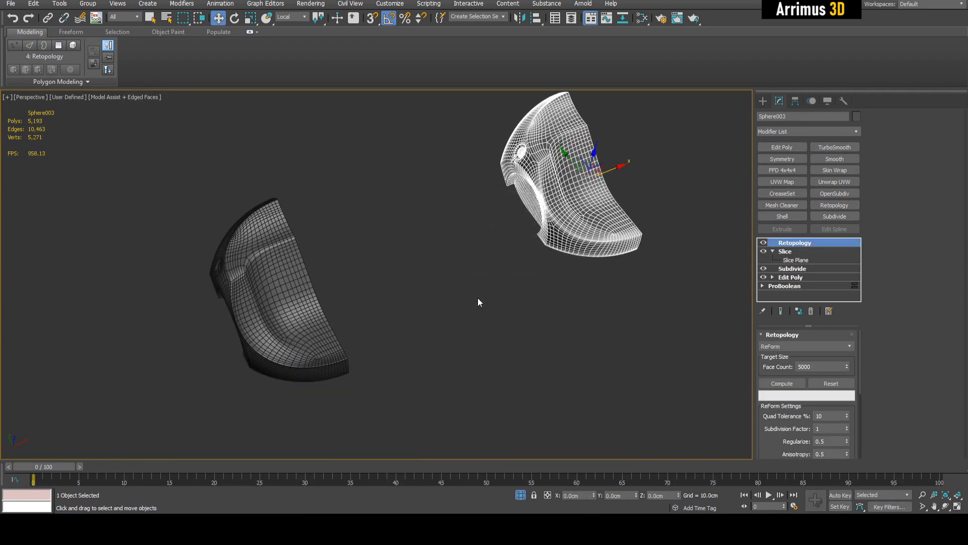
- Delete the Retopology modifier from the original half and set its Subdivide mode to Variable Curvature
key("q")
left_click(273, 257)
right_click(792, 243)
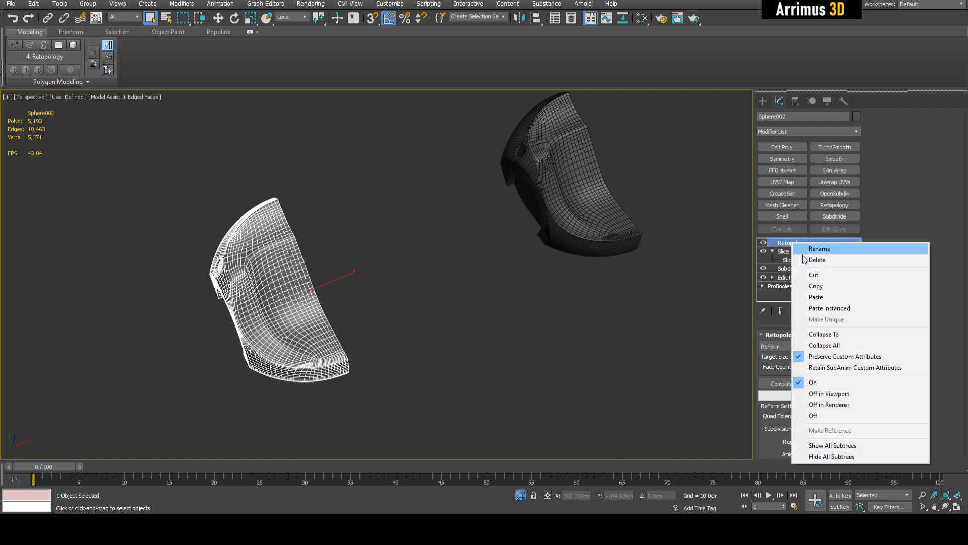
left_click(801, 259)
left_click(800, 259)
left_click(845, 354)
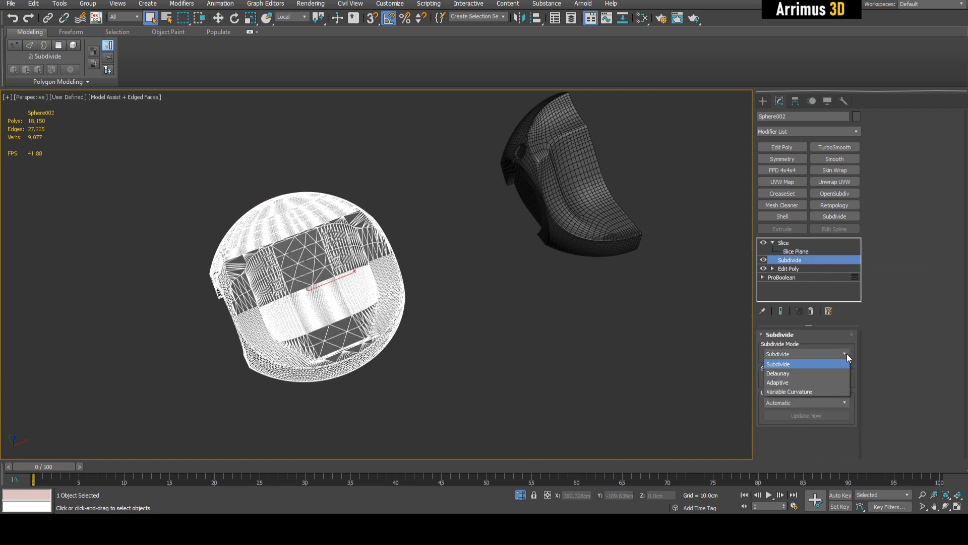
left_click(797, 392)
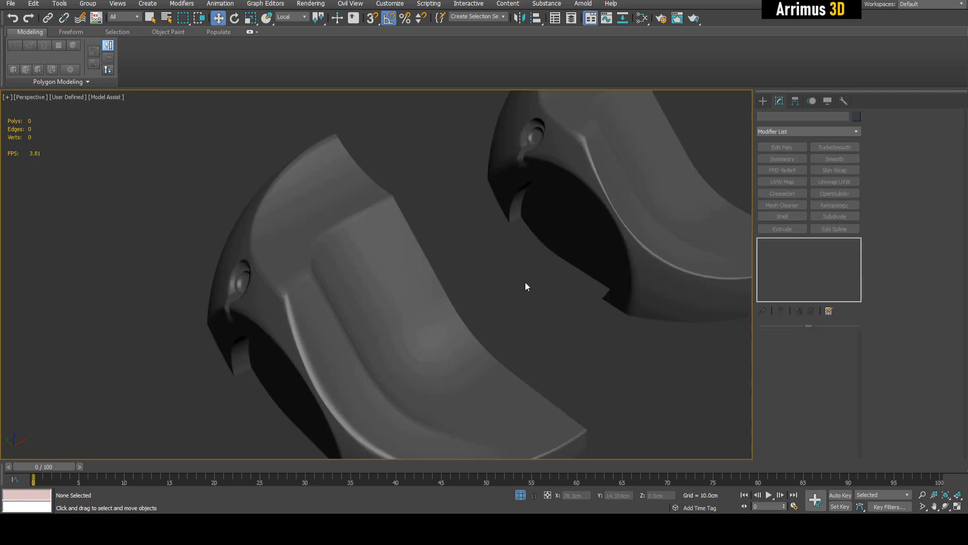
- Move the cloned half up against the original half so their retopologized meshes can be compared
scroll(459, 270, "up", 5)
scroll(485, 268, "down", 6)
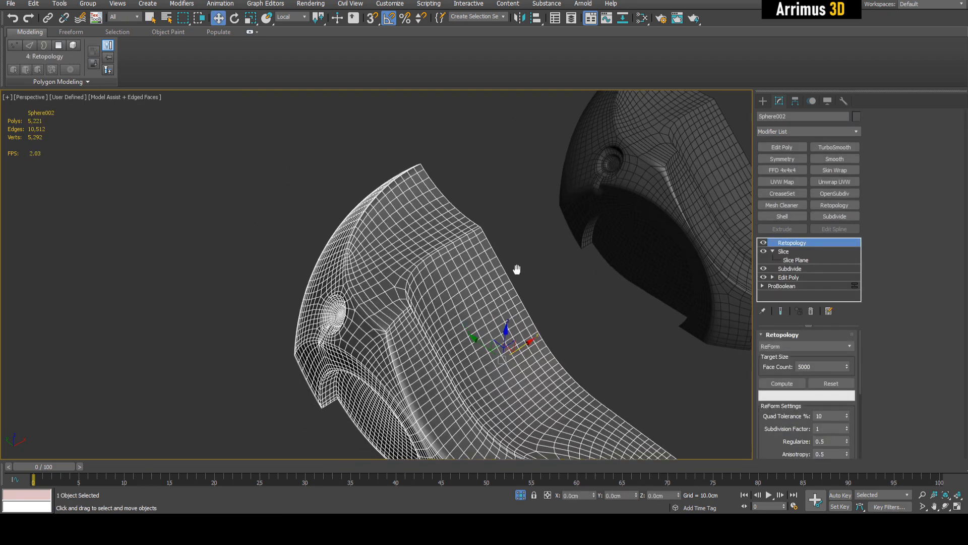
left_click(602, 210)
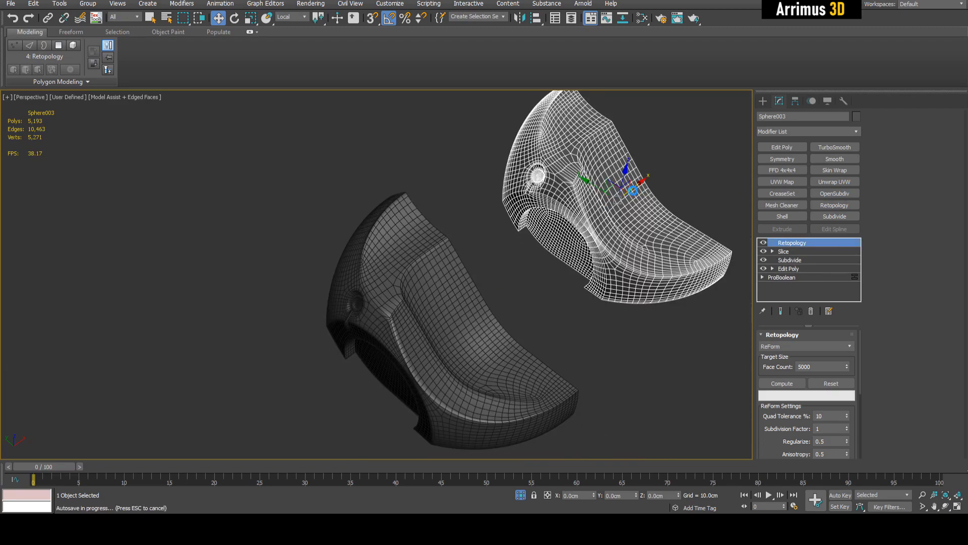
left_click_drag(635, 188, 500, 291)
scroll(440, 259, "up", 2)
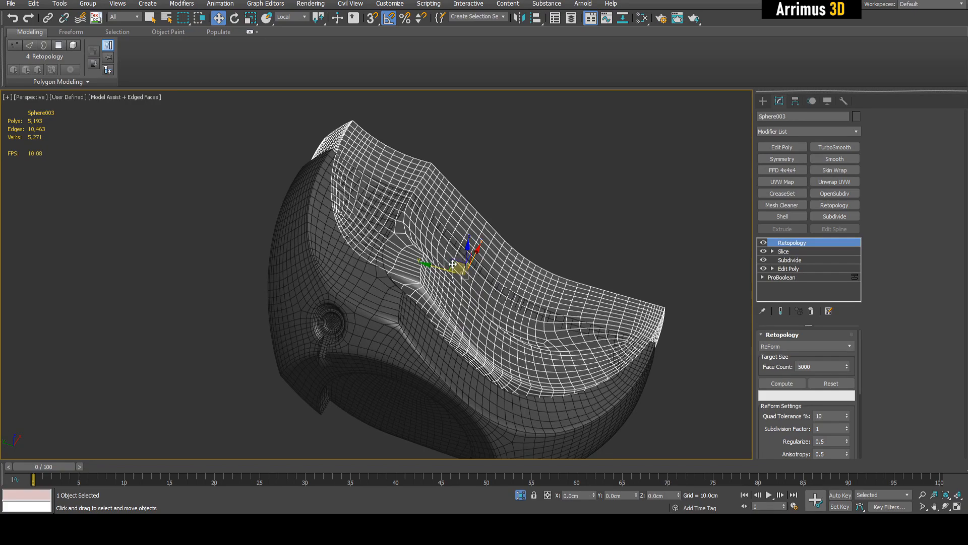
middle_click_drag(453, 263, 408, 306, "alt")
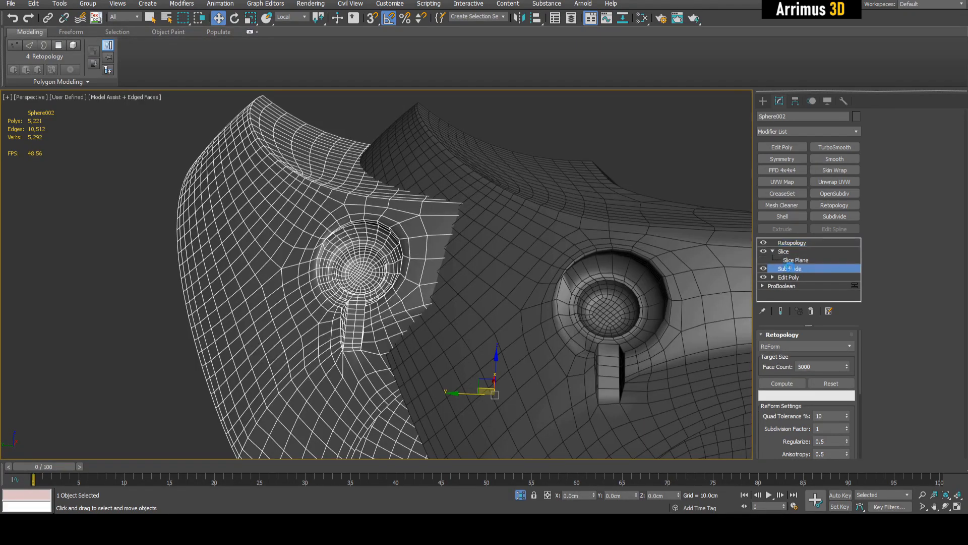
- Compare the edge flow and shading around the round recess on both retopologized halves
left_click(523, 284)
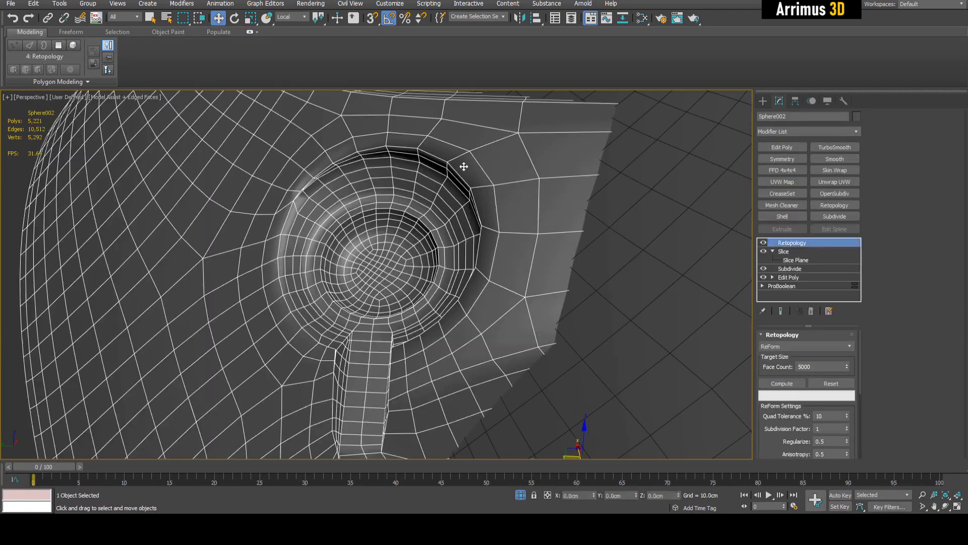
middle_click_drag(464, 166, 492, 182, "alt")
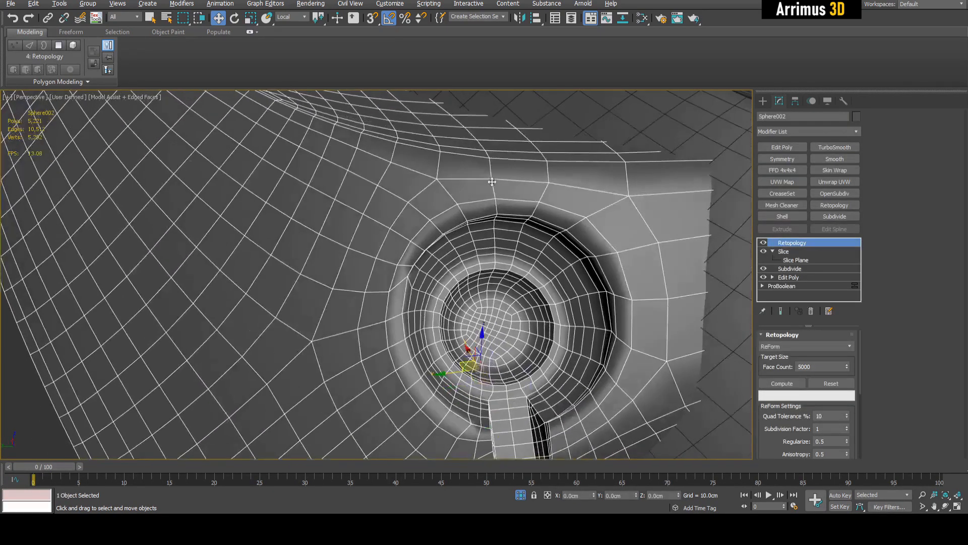
scroll(550, 238, "down", 3)
middle_click_drag(550, 238, 505, 227, "alt")
left_click(555, 245)
middle_click_drag(706, 237, 617, 256)
scroll(568, 252, "up", 3)
key("F4")
key("F4")
scroll(576, 233, "up", 3)
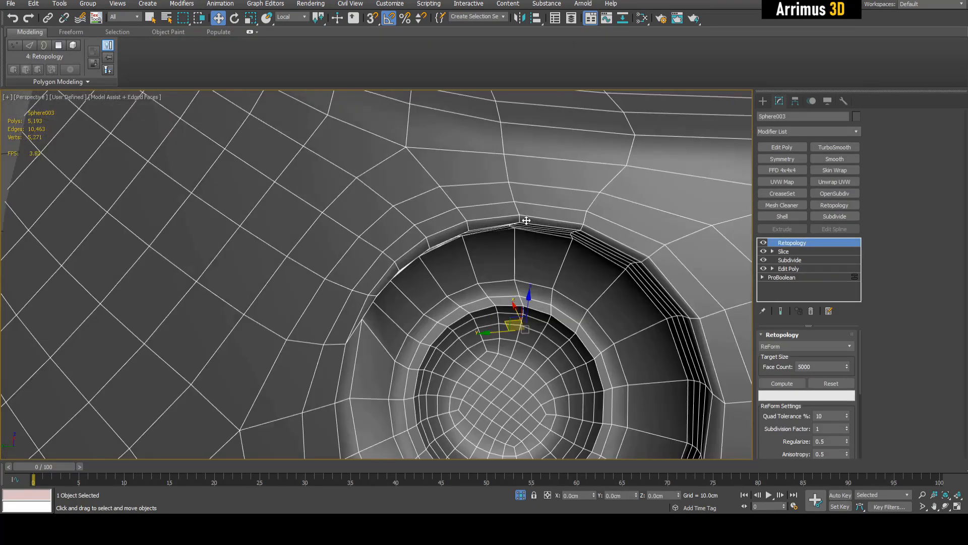
middle_click_drag(527, 220, 550, 201)
- Add an Edit Poly modifier to the cloned half and select the thin sliver polygon on the round recess's rim
left_click(798, 149)
key("4")
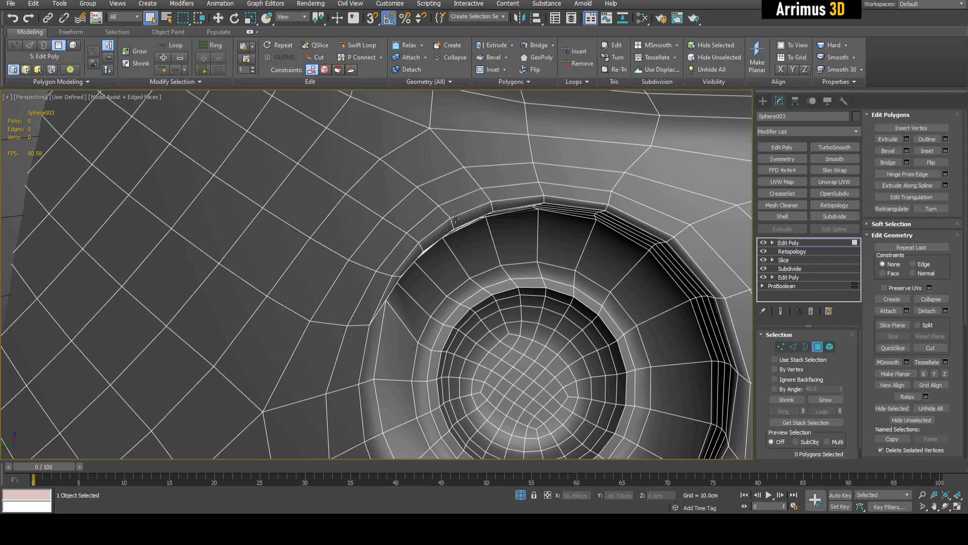
key("F2")
key("z")
scroll(428, 237, "down", 2)
mouse_move(429, 237)
middle_mouse_down("alt")
mouse_move(412, 223)
mouse_move(402, 242)
middle_mouse_up("alt")
scroll(402, 242, "down", 3)
mouse_move(348, 293)
middle_mouse_down()
mouse_move(423, 218)
mouse_move(402, 239)
middle_mouse_up()
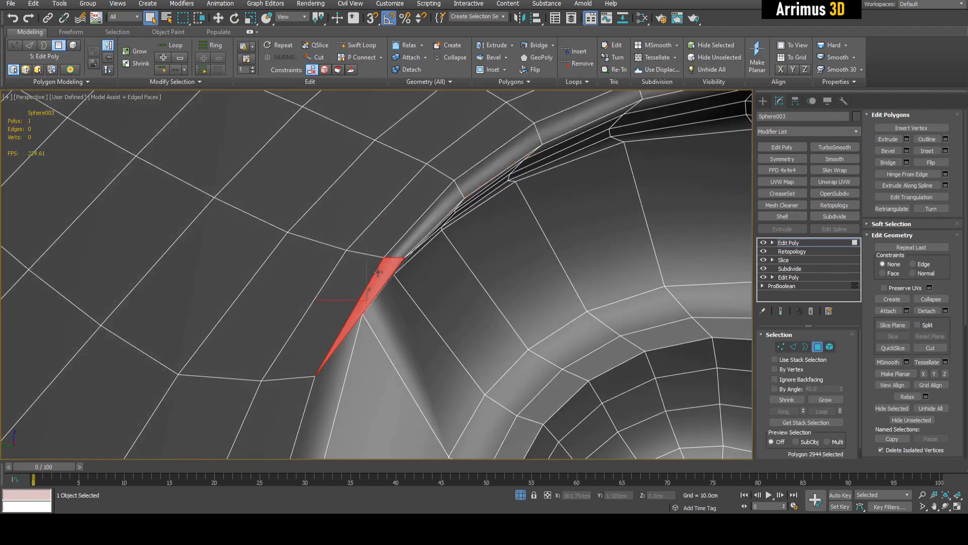
middle_click_drag(378, 272, 455, 191, "alt")
scroll(444, 262, "down", 3)
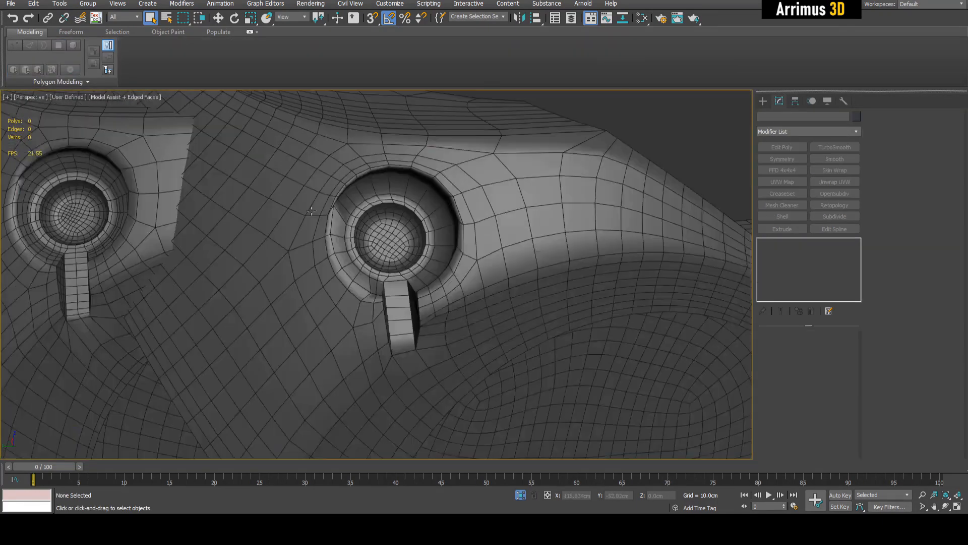
- Add an Edit Poly modifier to the original half and check the polygons along its round recess's rim
middle_click_drag(343, 212, 311, 193, "alt")
left_click(311, 192)
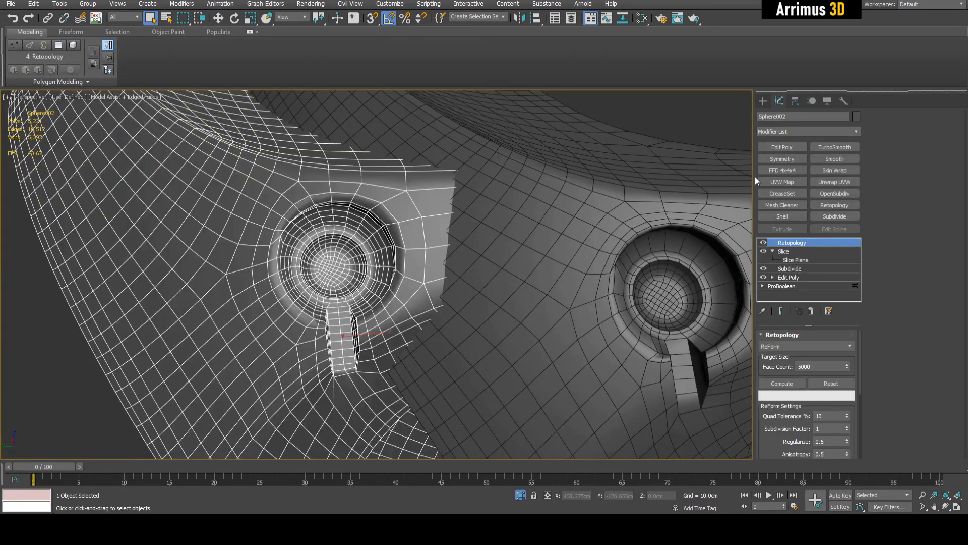
key("4")
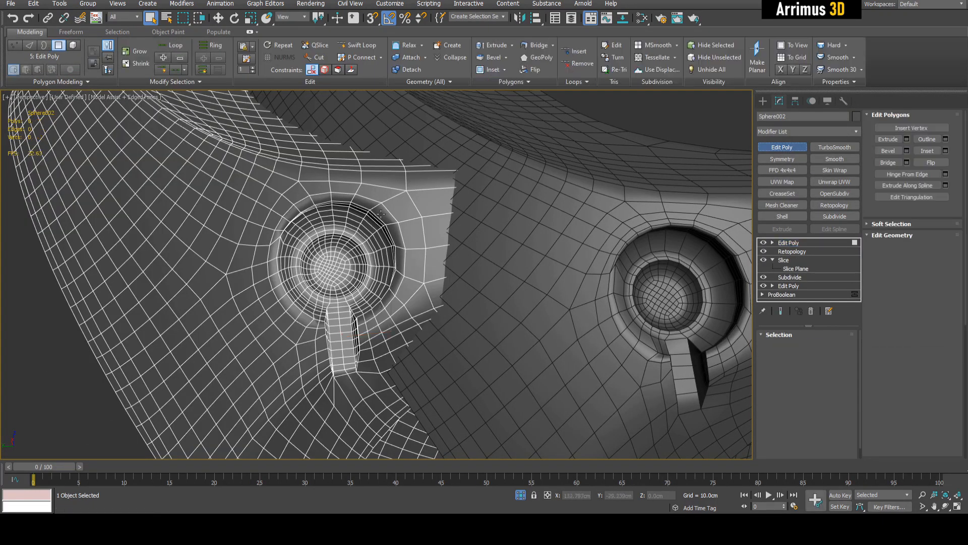
left_click(384, 217)
middle_click_drag(371, 207, 462, 241, "alt")
scroll(462, 241, "down", 6)
key("4")
scroll(502, 221, "up", 4)
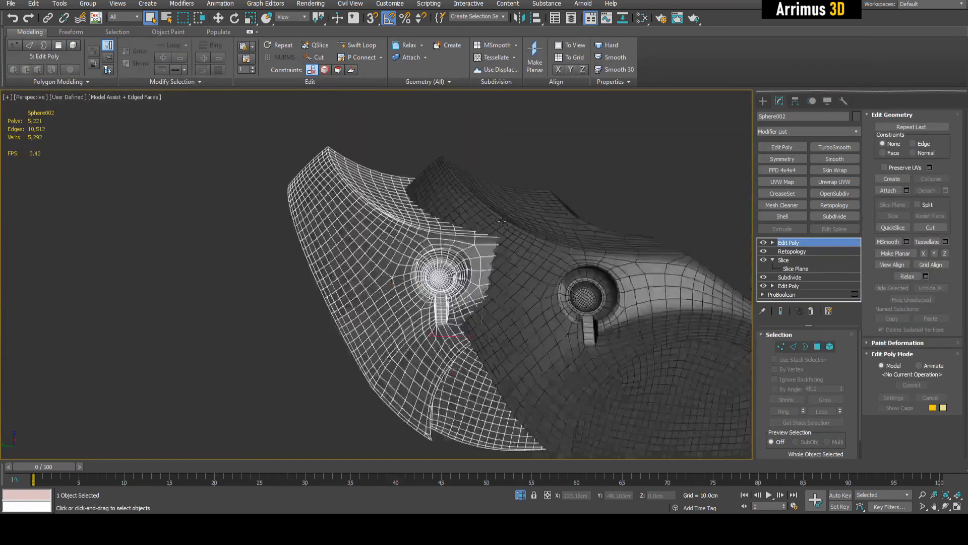
- Isolate the original half and turn off its Edit Poly, Retopology, Slice and Subdivide modifiers to expose the ProBoolean mesh
key("F4")
key("F4")
middle_click_drag(501, 221, 503, 277, "alt")
scroll(475, 254, "up", 3)
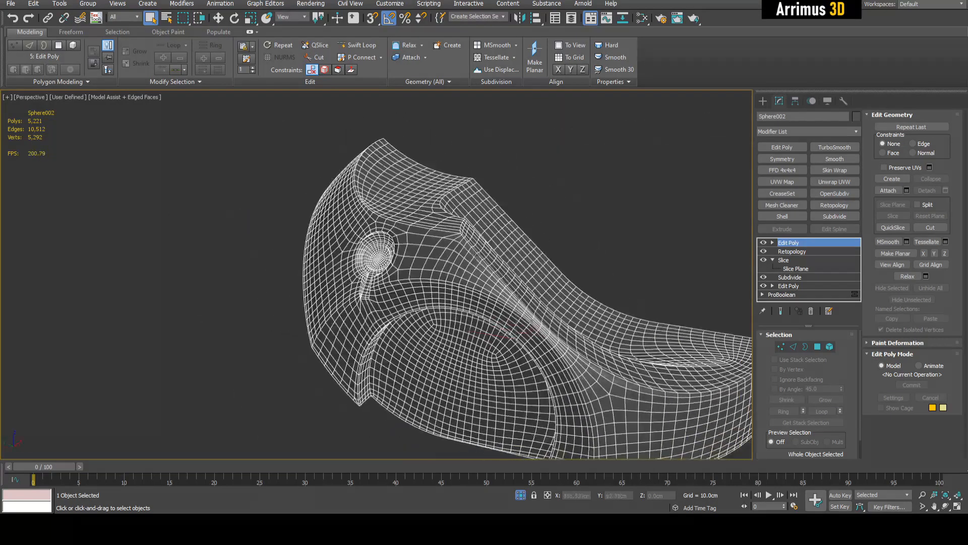
left_click(764, 250)
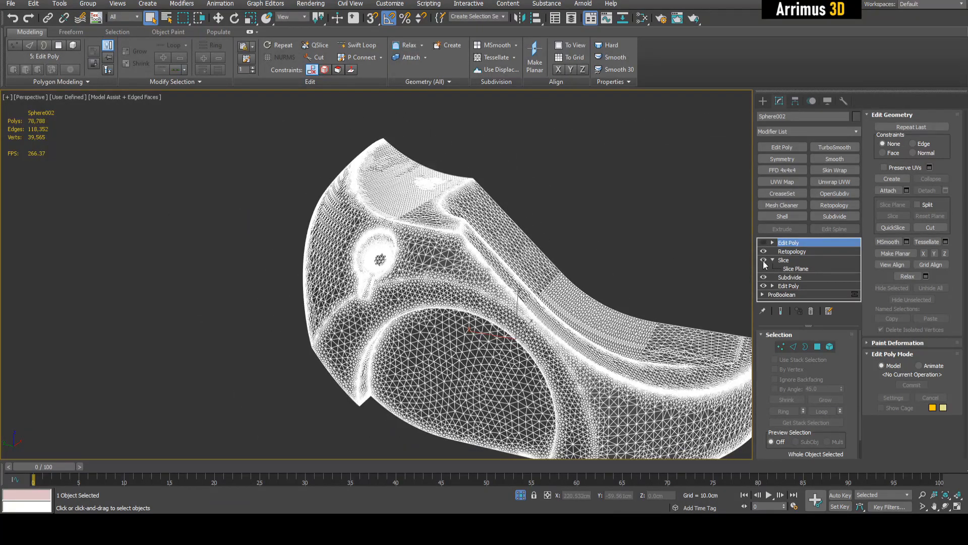
left_click(763, 277)
- Examine the raw ProBoolean edges around the round recess and along the narrow slot leading out of it
scroll(344, 256, "up", 6)
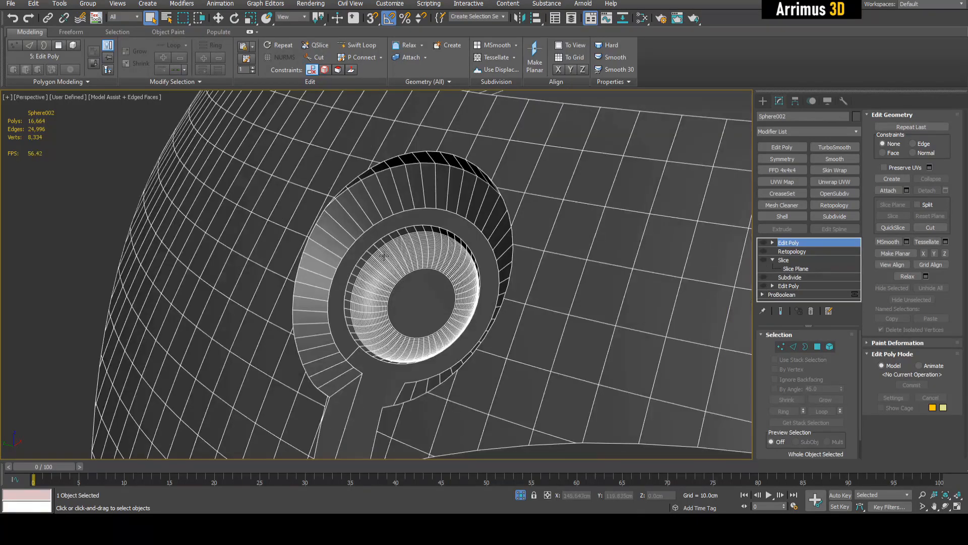
scroll(373, 353, "up", 3)
middle_click_drag(373, 353, 454, 287)
key("F4")
middle_click_drag(454, 287, 421, 272)
scroll(420, 272, "up", 2)
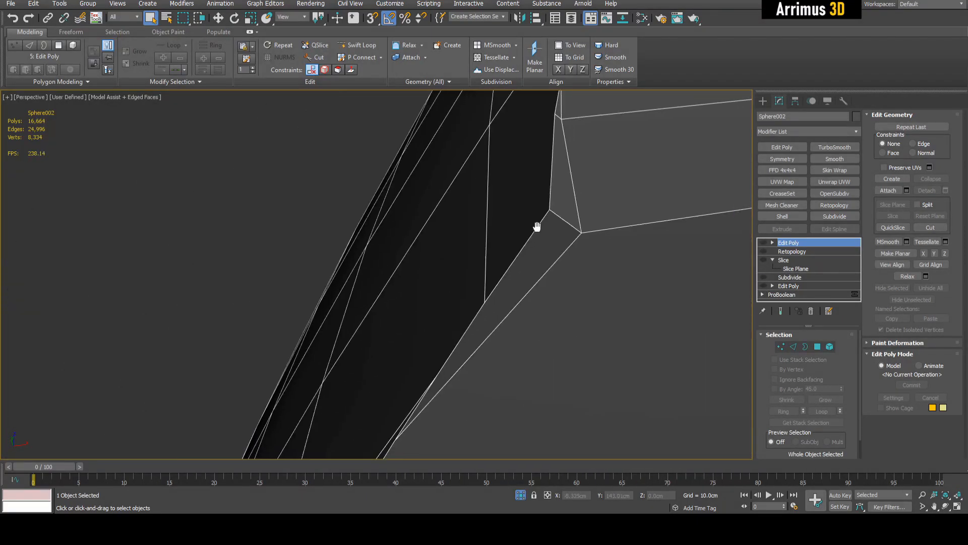
middle_click_drag(537, 226, 383, 280, "alt")
scroll(418, 209, "down", 3)
scroll(383, 280, "up", 1)
middle_click_drag(383, 280, 435, 217, "alt")
scroll(380, 264, "down", 4)
scroll(353, 262, "up", 4)
scroll(412, 293, "down", 5)
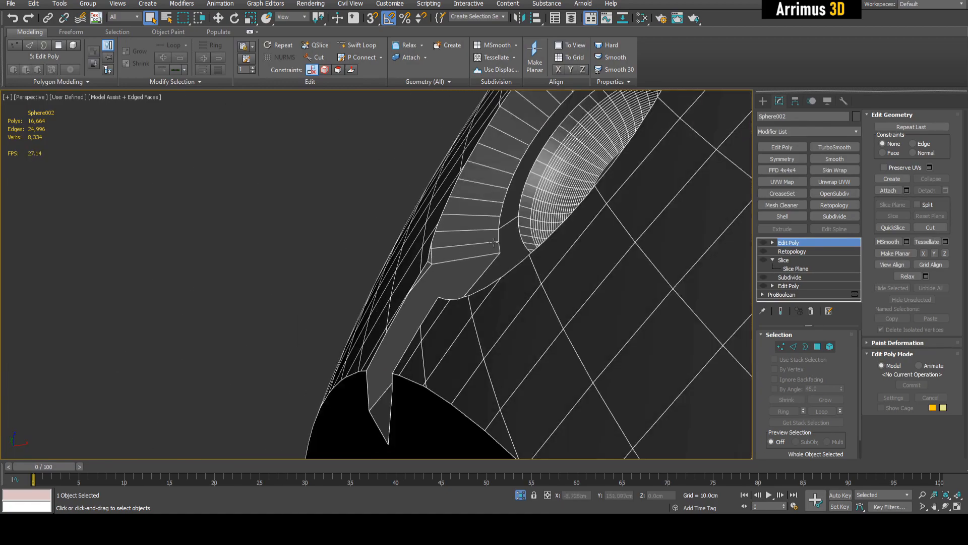
middle_click_drag(411, 293, 403, 274, "alt")
scroll(402, 296, "up", 5)
scroll(402, 296, "down", 3)
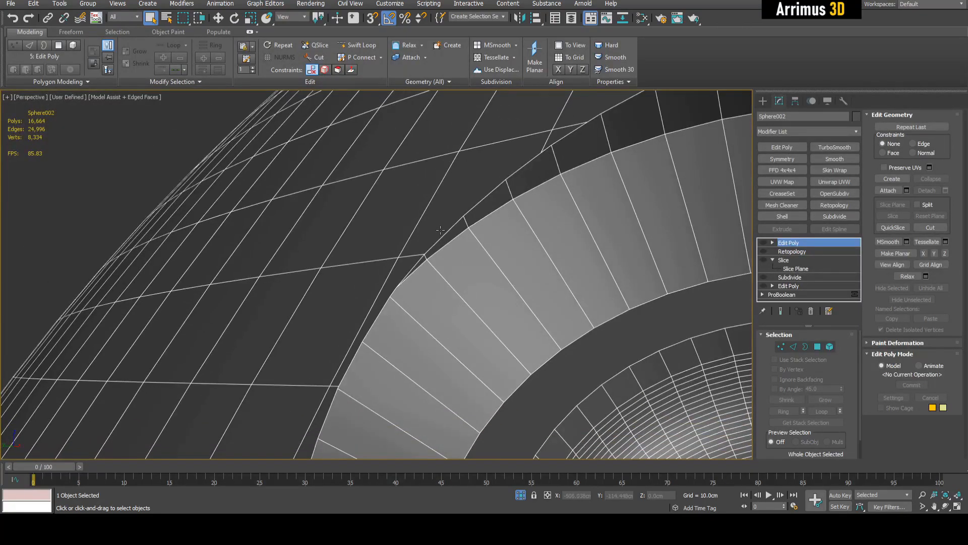
scroll(440, 230, "down", 6)
middle_click_drag(440, 231, 507, 258, "alt")
- Exit isolation and examine the cylinder cutter's mesh where its narrow arm joins the round body
key("alt+q")
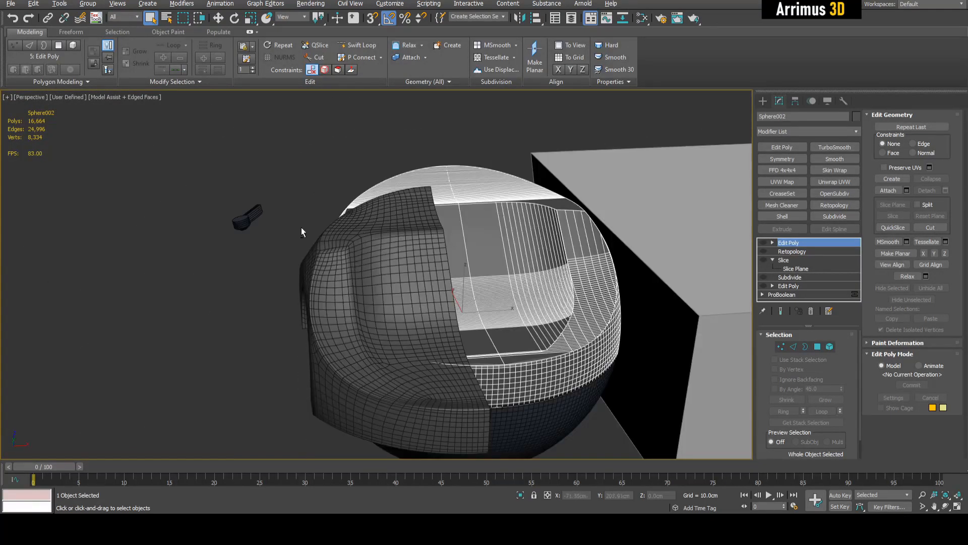
middle_click_drag(301, 228, 323, 141, "alt")
scroll(240, 249, "up", 5)
left_click(334, 175)
scroll(335, 175, "up", 6)
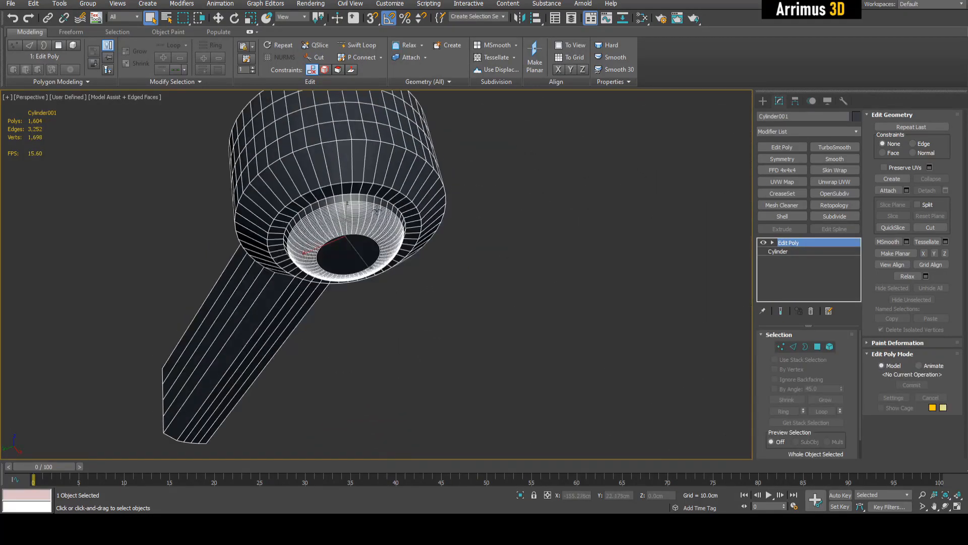
scroll(450, 195, "up", 3)
middle_click_drag(514, 131, 545, 163, "alt")
key("e")
scroll(488, 226, "down", 5)
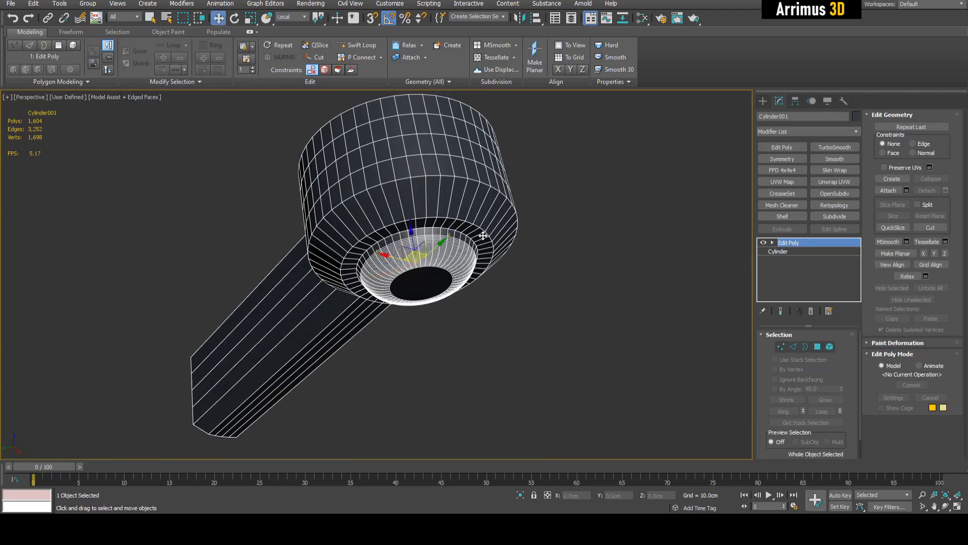
middle_click_drag(488, 225, 426, 283, "alt")
mouse_move(425, 283)
left_mouse_down()
mouse_move(433, 300)
mouse_move(439, 288)
left_mouse_up()
key("ctrl+z")
scroll(511, 275, "up", 4)
scroll(511, 275, "down", 10)
middle_click_drag(512, 274, 478, 261)
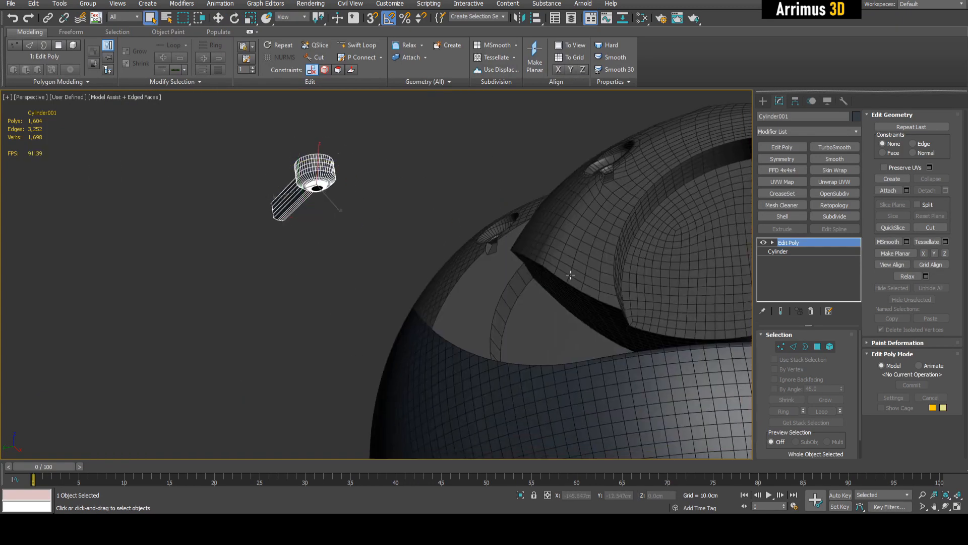
- Isolate the boolean sphere piece again and examine the corner edges where the slot meets the round recess
middle_click_drag(570, 275, 565, 306, "alt")
left_click(470, 262)
key("alt+q")
middle_click_drag(471, 262, 400, 277, "alt")
scroll(388, 286, "up", 4)
scroll(388, 307, "up", 8)
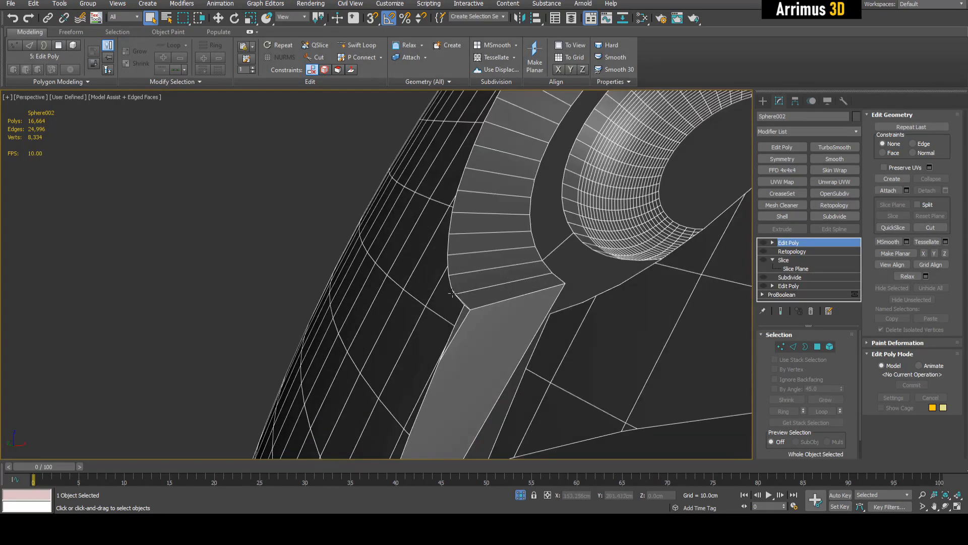
scroll(446, 280, "down", 3)
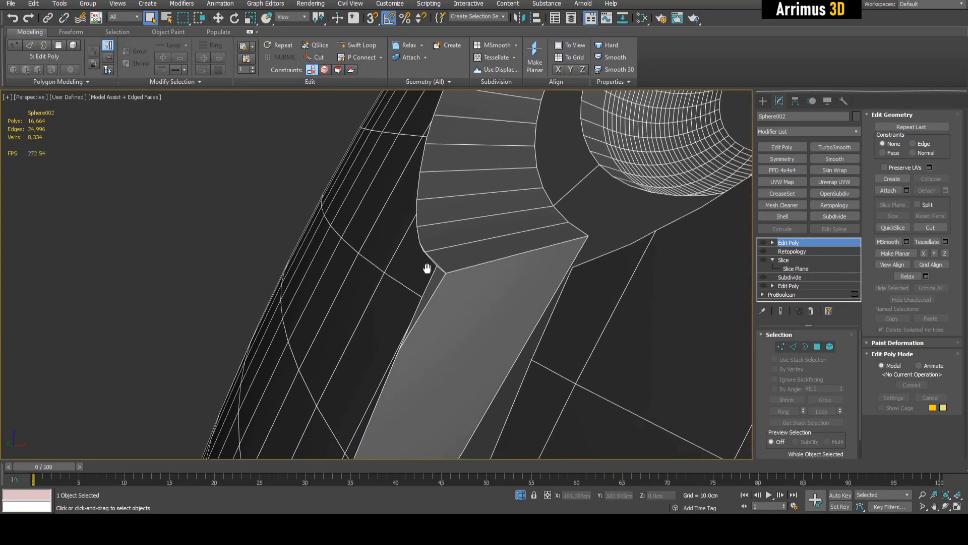
scroll(428, 268, "up", 6)
scroll(428, 288, "down", 5)
middle_click_drag(428, 287, 409, 317)
scroll(434, 262, "up", 5)
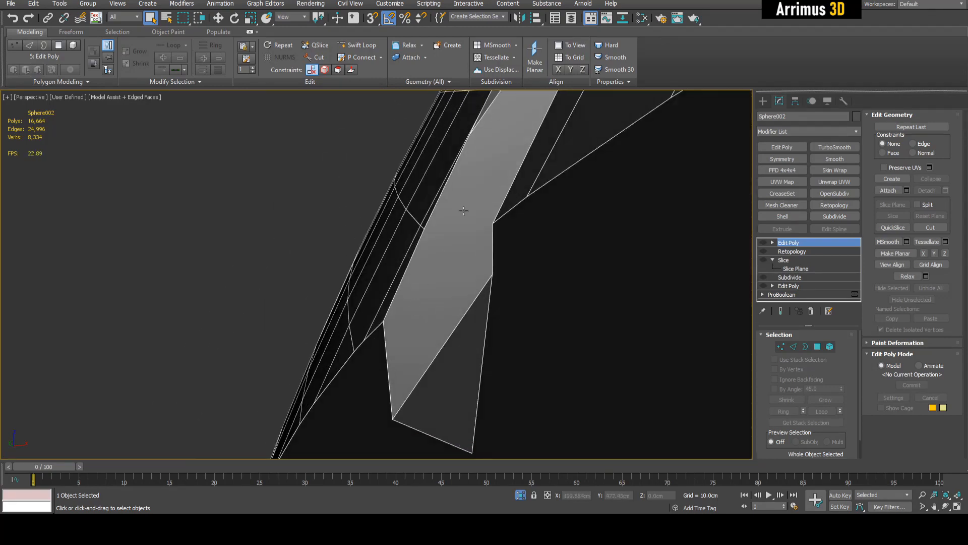
scroll(432, 310, "down", 5)
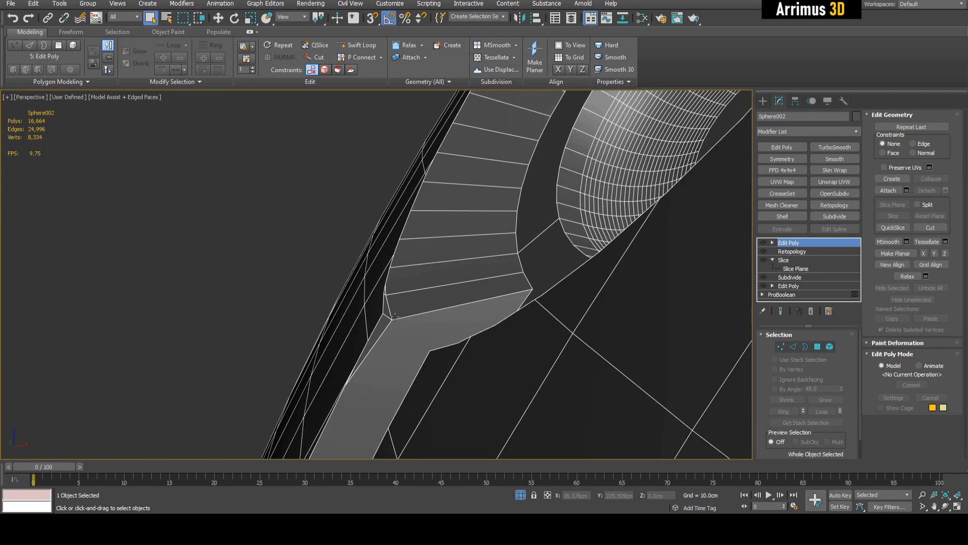
scroll(395, 317, "up", 2)
scroll(383, 303, "down", 2)
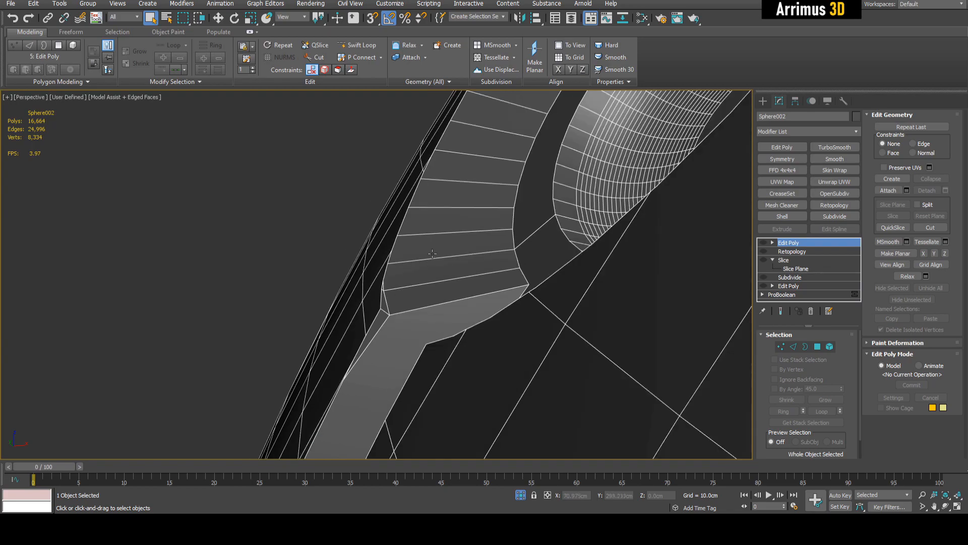
- Go back to the half's Retopology modifier and examine the quad mesh around its round recess and slot
scroll(447, 181, "down", 10)
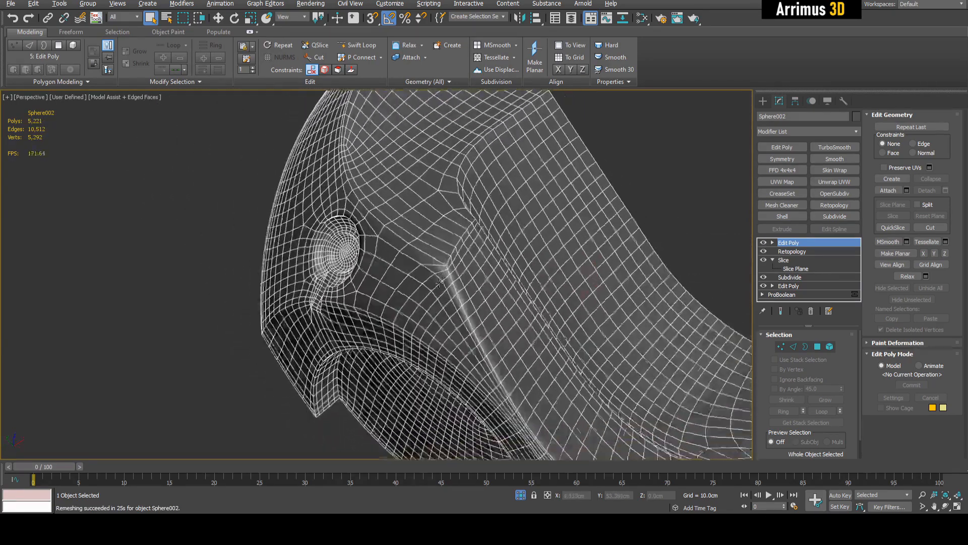
mouse_move(451, 276)
middle_mouse_down("alt")
mouse_move(388, 257)
mouse_move(471, 271)
middle_mouse_up("alt")
key("F4")
key("F4")
scroll(479, 294, "up", 4)
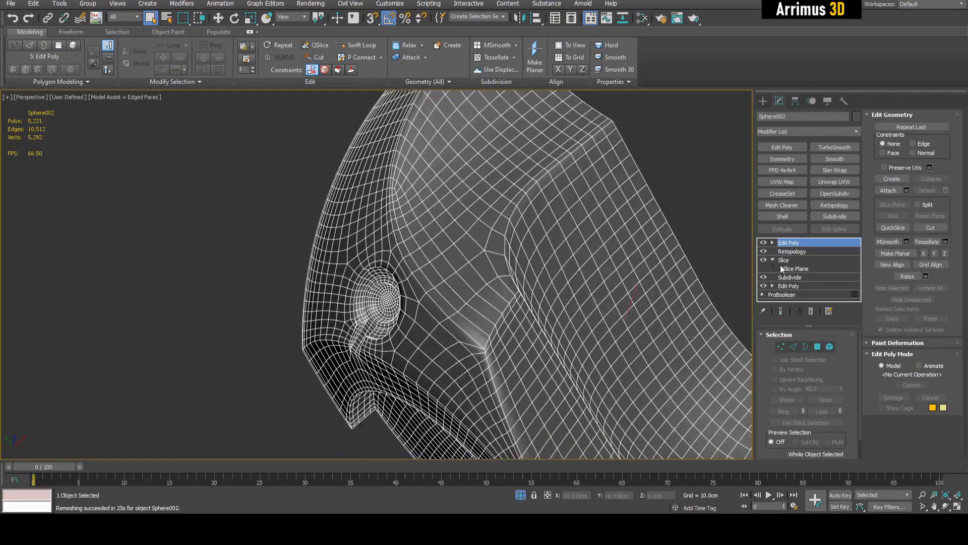
left_click(792, 251)
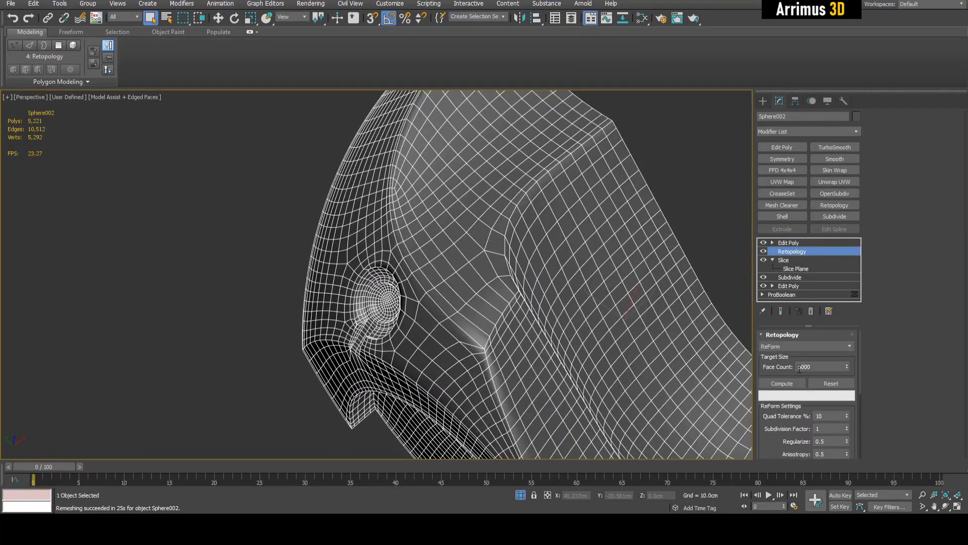
mouse_move(454, 303)
middle_mouse_down("alt")
mouse_move(439, 297)
mouse_move(443, 311)
middle_mouse_up("alt")
scroll(443, 311, "up", 5)
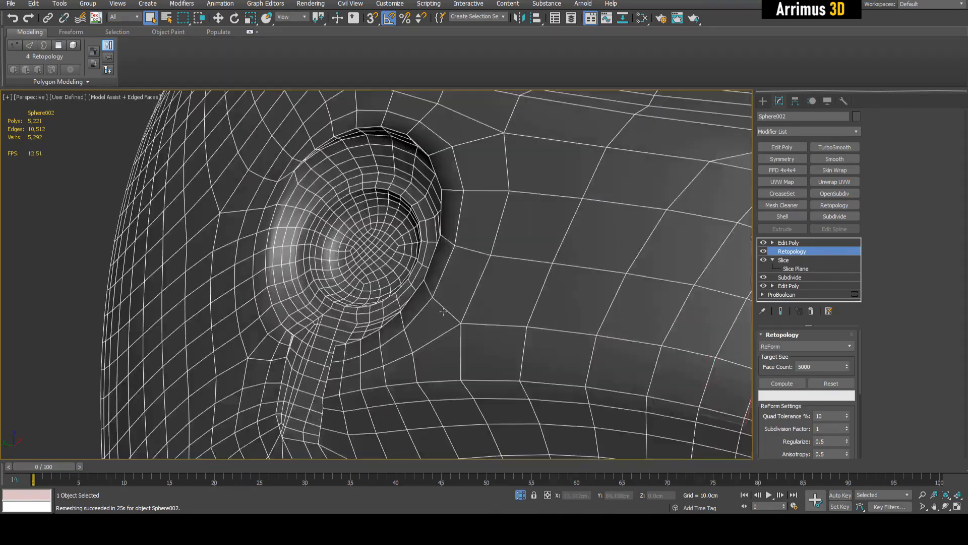
- Examine the retopologized half's quad flow from several angles, from the round recess out to the surrounding surfaces and ridges
middle_click_drag(369, 247, 379, 183, "alt")
scroll(477, 252, "down", 10)
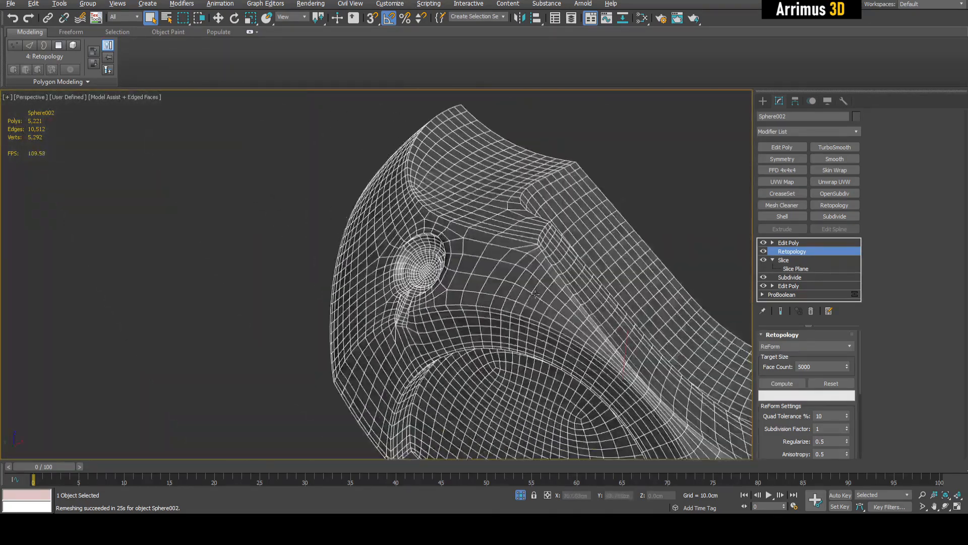
middle_click_drag(477, 252, 410, 259, "alt")
scroll(410, 259, "up", 8)
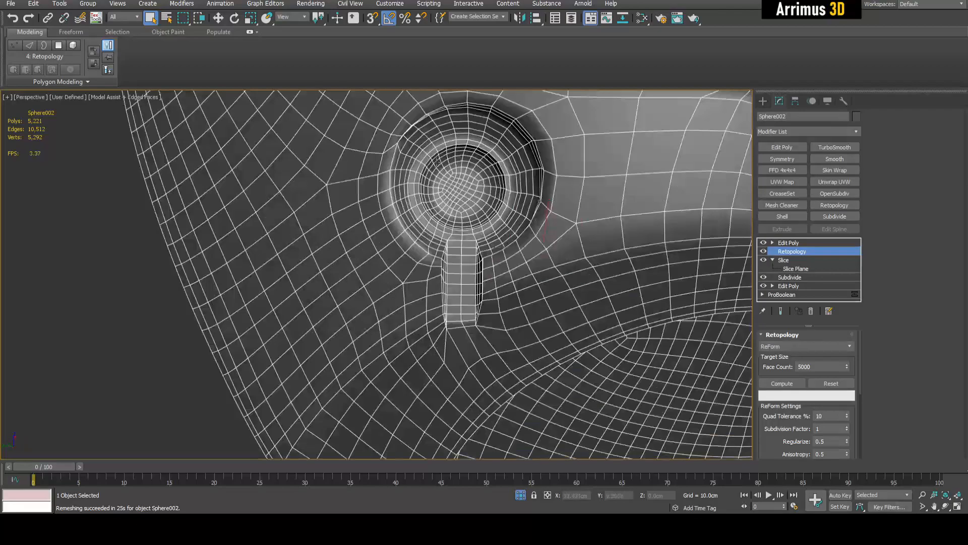
scroll(507, 191, "down", 8)
middle_click_drag(507, 190, 479, 196, "alt")
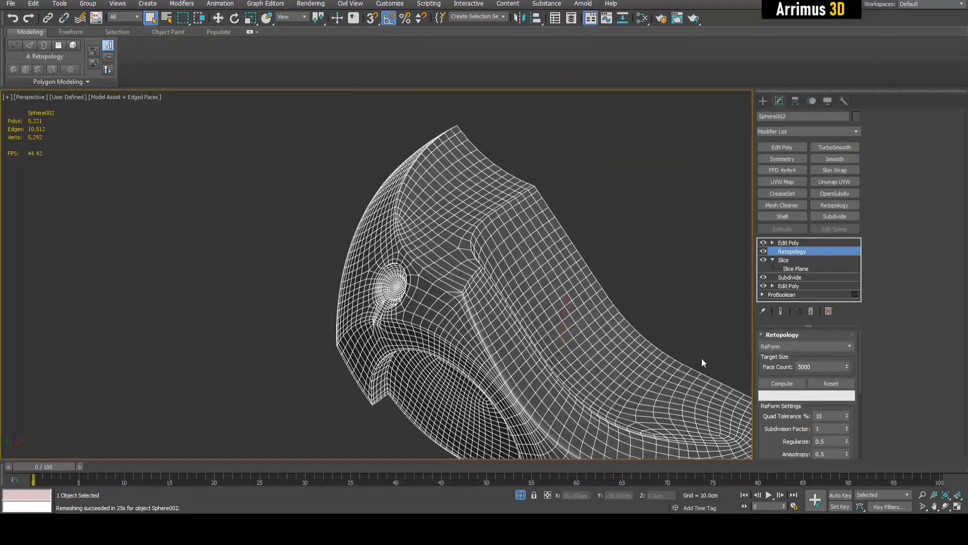
middle_click_drag(704, 362, 414, 261, "alt")
scroll(414, 261, "up", 6)
middle_click_drag(435, 319, 515, 365, "alt")
scroll(408, 278, "up", 4)
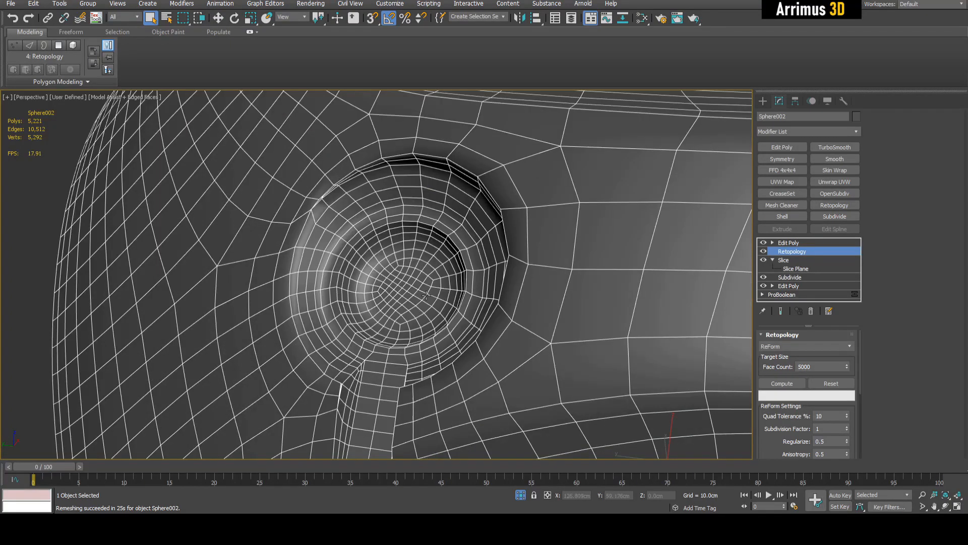
scroll(426, 295, "down", 3)
middle_click_drag(428, 294, 526, 281, "alt")
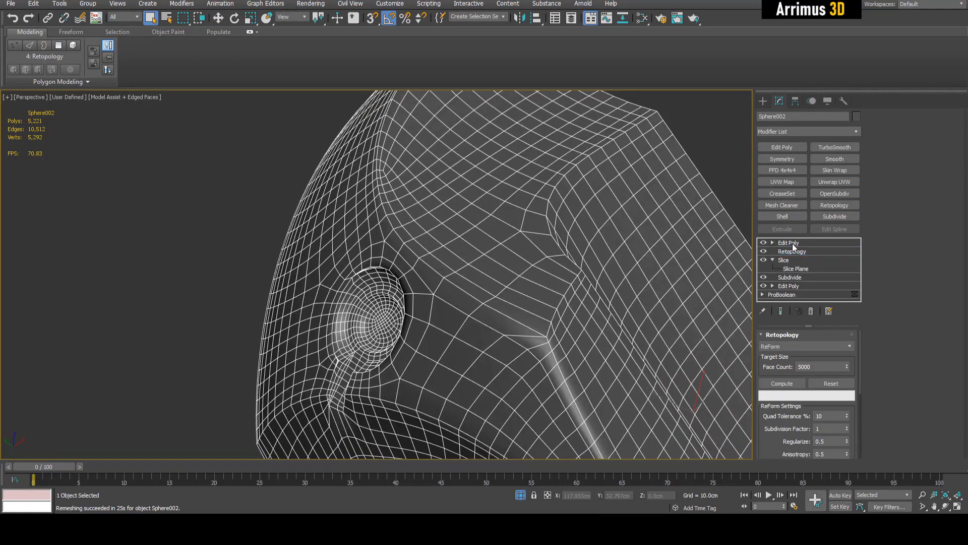
- Collapse the half's modifier stack to an editable poly and mirror it with a flipped Symmetry modifier on the X axis
right_click(792, 243)
left_click(826, 334)
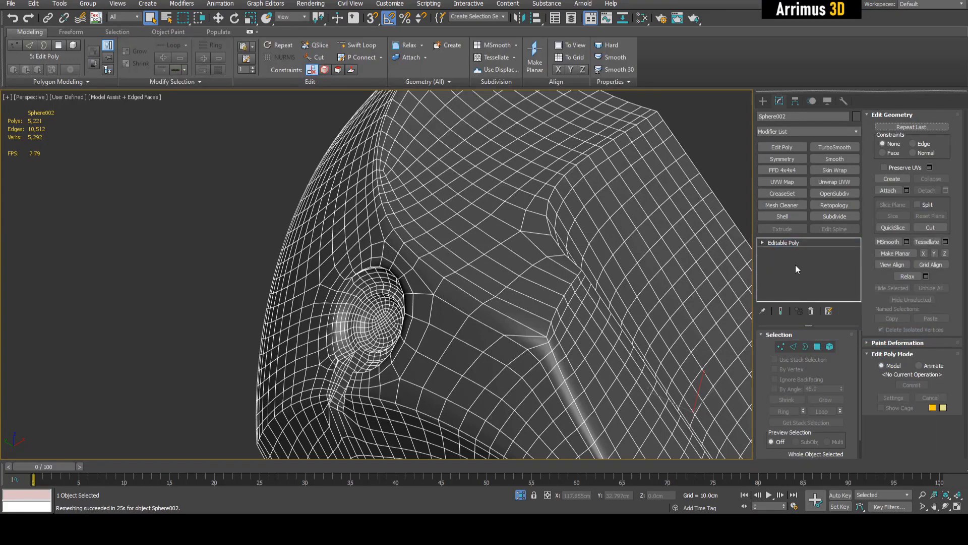
left_click(782, 159)
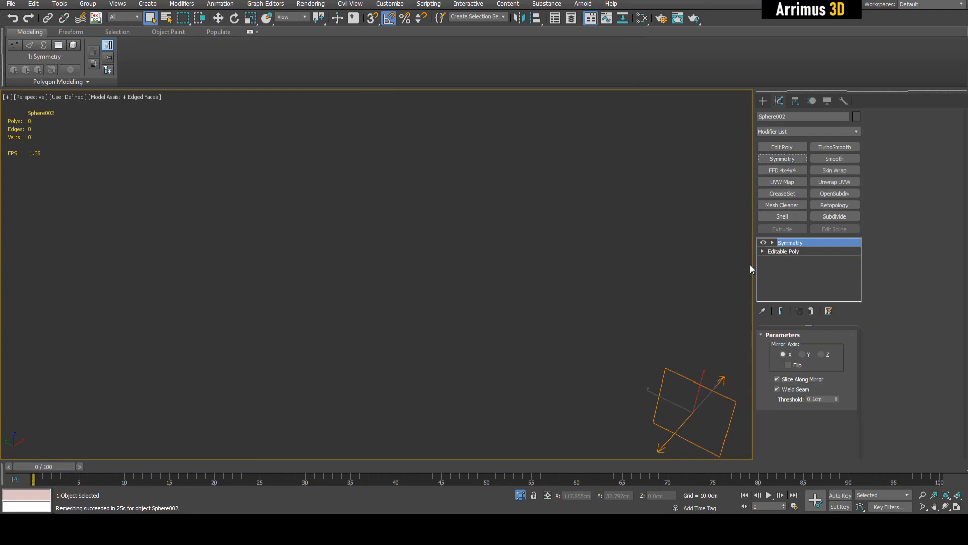
left_click(788, 365)
key("F4")
mouse_move(587, 335)
middle_mouse_down()
mouse_move(439, 212)
mouse_move(516, 282)
mouse_move(476, 278)
mouse_move(524, 281)
mouse_move(551, 302)
mouse_move(580, 302)
middle_mouse_up()
scroll(439, 211, "down", 5)
key("F4")
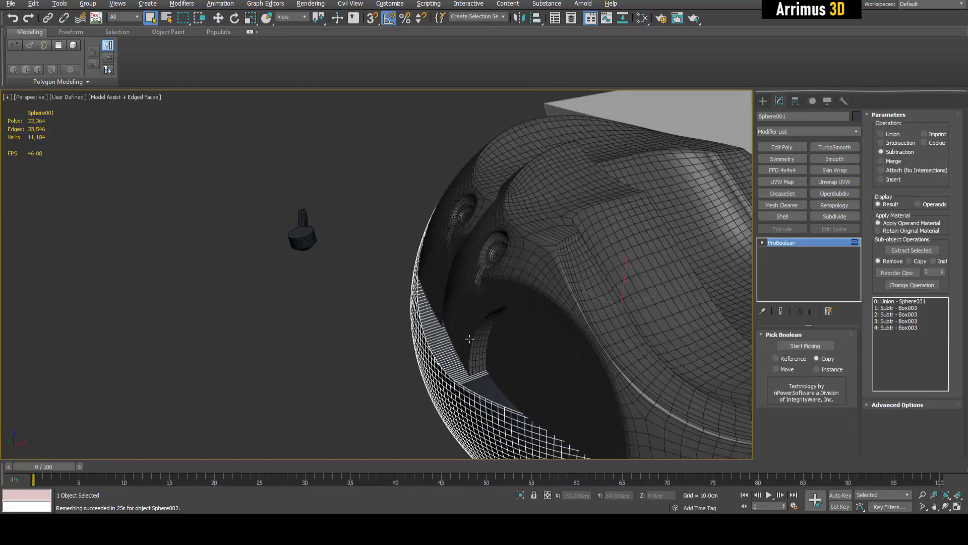
- Isolate the lower sphere body and examine its boolean cut surfaces with and without edged faces
middle_click_drag(511, 324, 597, 297)
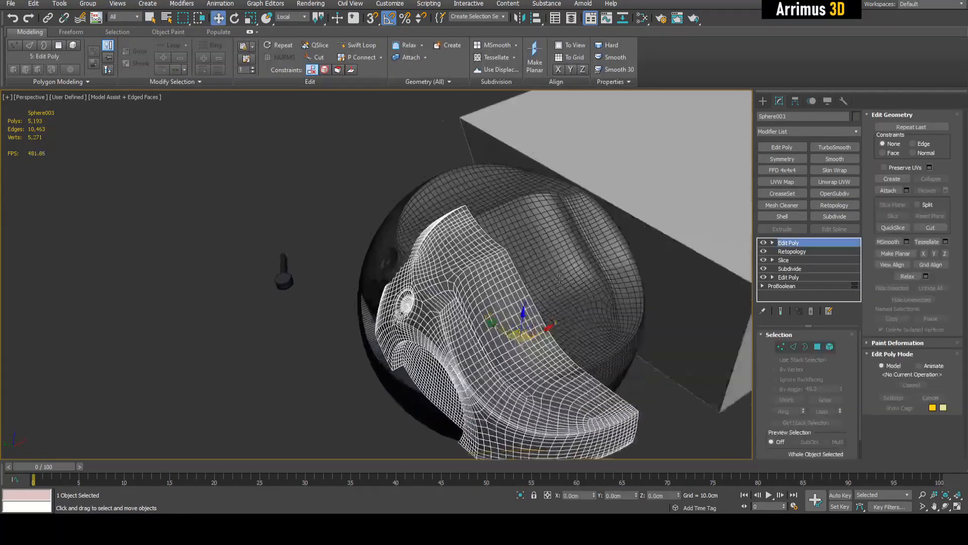
scroll(554, 277, "down", 3)
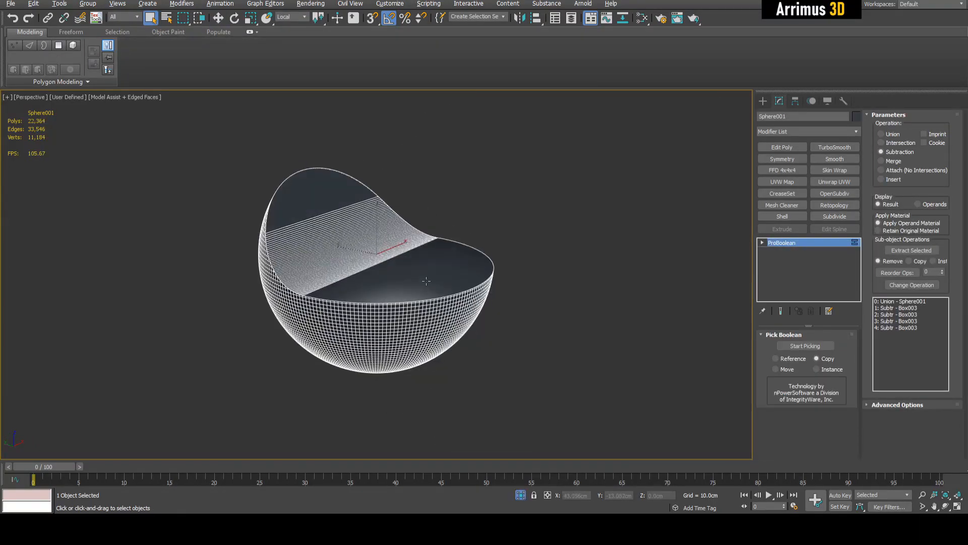
middle_click_drag(426, 281, 348, 273, "alt")
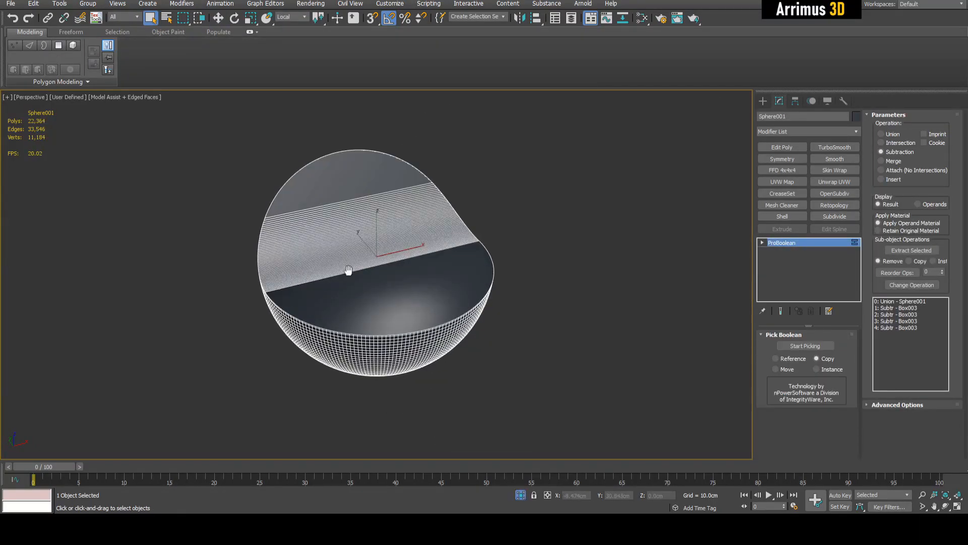
key("F4")
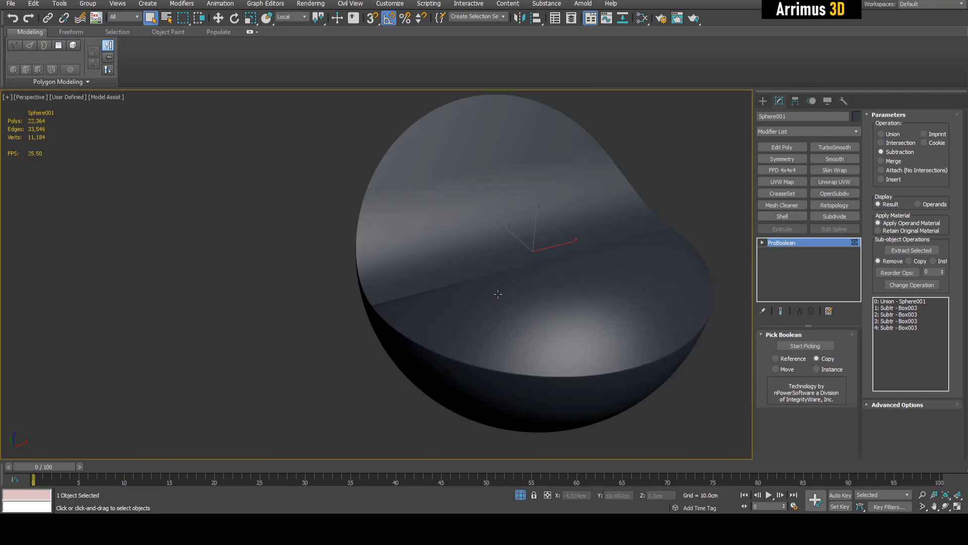
middle_click_drag(498, 295, 533, 303, "alt")
scroll(534, 304, "up", 3)
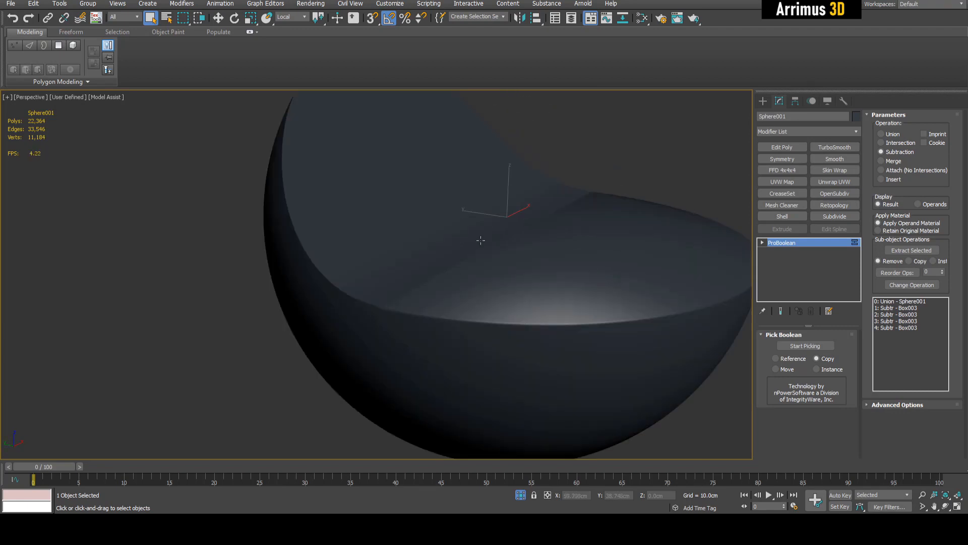
key("F4")
key("F4")
key("F4")
key("F4")
- Add a Smooth modifier with Auto Smooth enabled to the lower sphere body
left_click(825, 160)
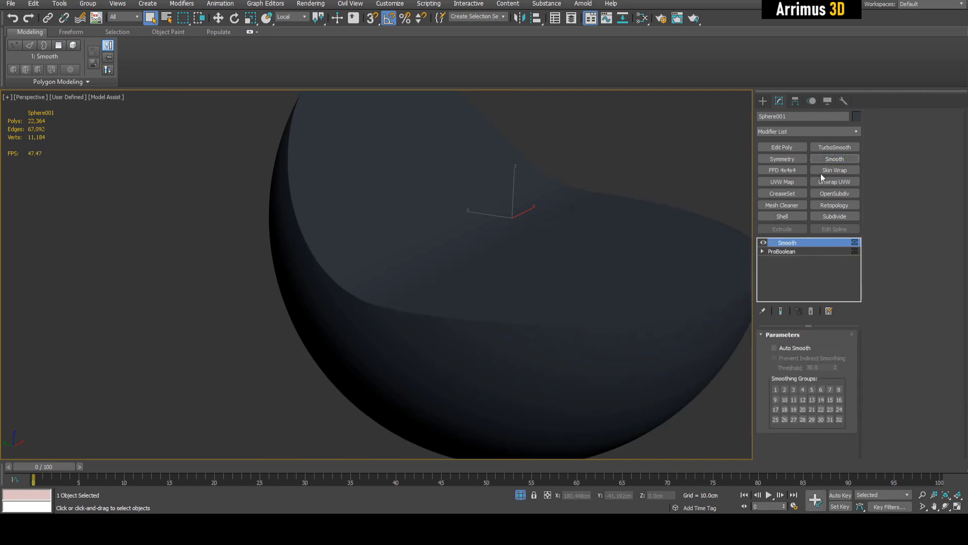
middle_click_drag(422, 190, 586, 292, "alt")
key("F4")
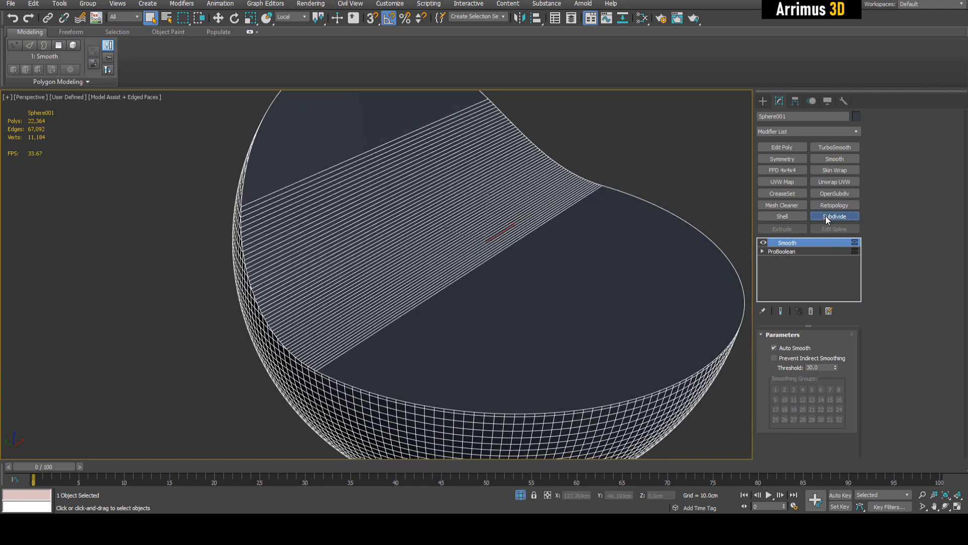
- Add a Subdivide modifier to the lower sphere body and compute a ReForm retopology with a face count of 5000
left_click(825, 215)
left_click(833, 205)
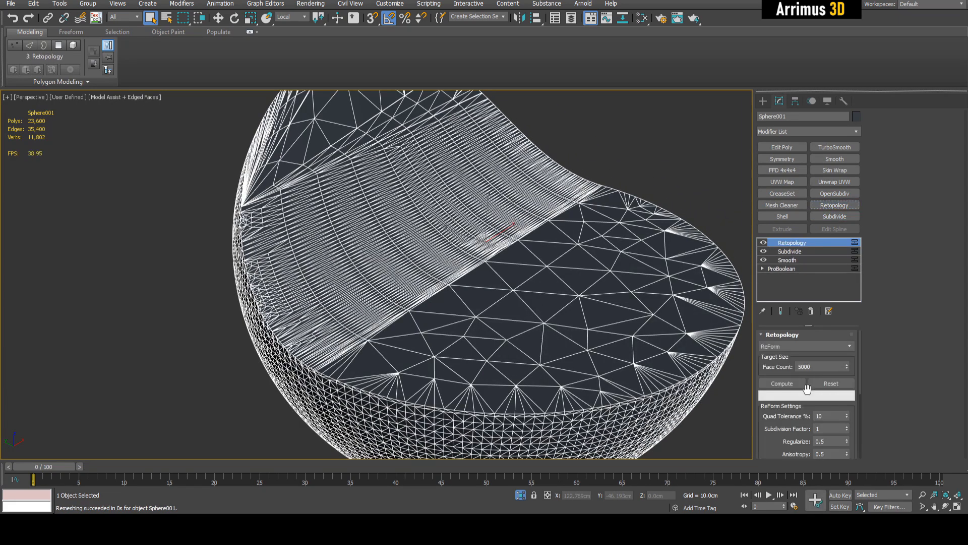
left_click(800, 384)
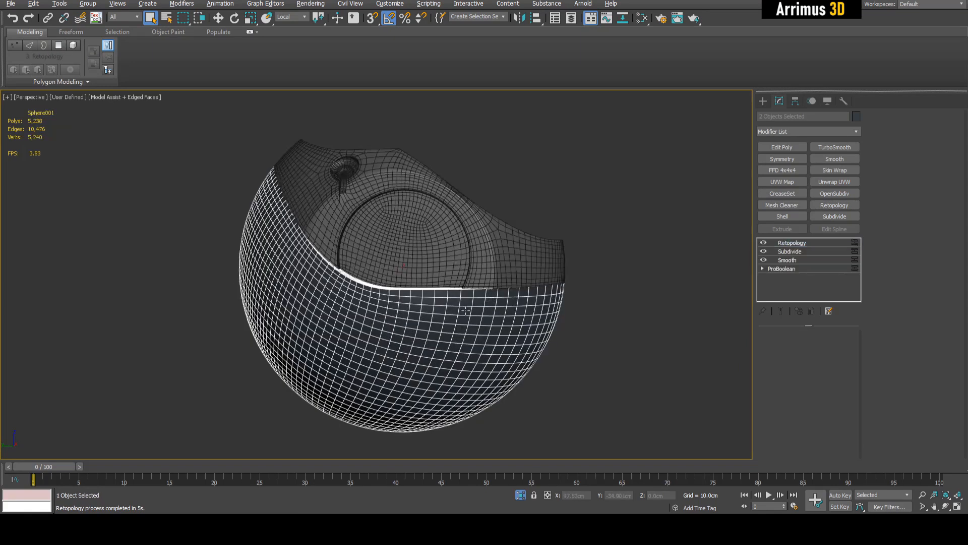
middle_click_drag(457, 297, 481, 304)
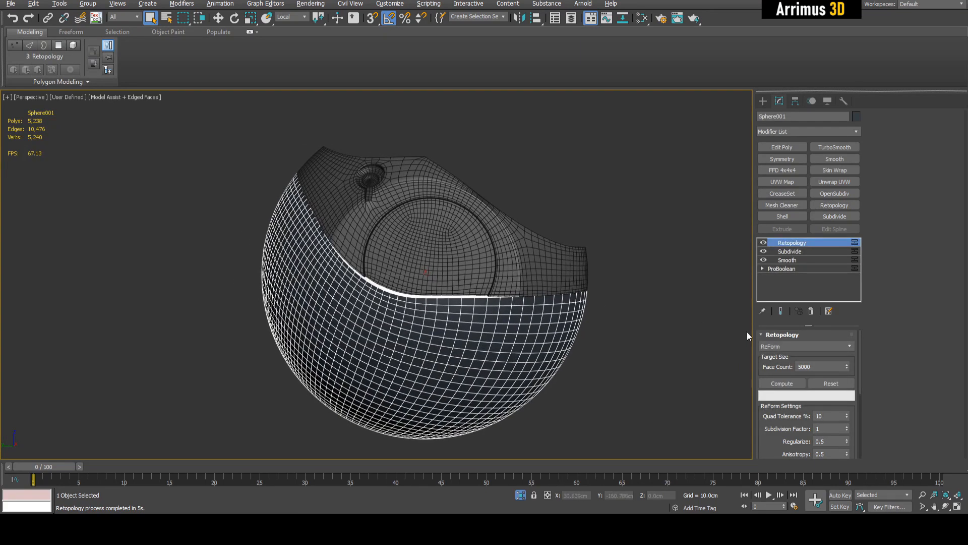
- Add a second Retopology modifier to the lower sphere body and compute it with a face count of 500
left_click(845, 207)
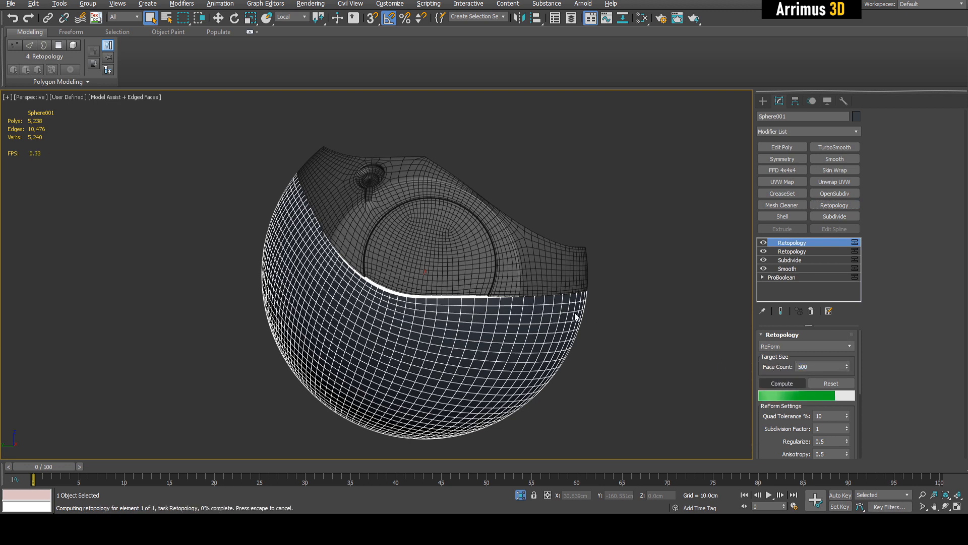
middle_click_drag(703, 305, 484, 282, "alt")
scroll(456, 242, "up", 5)
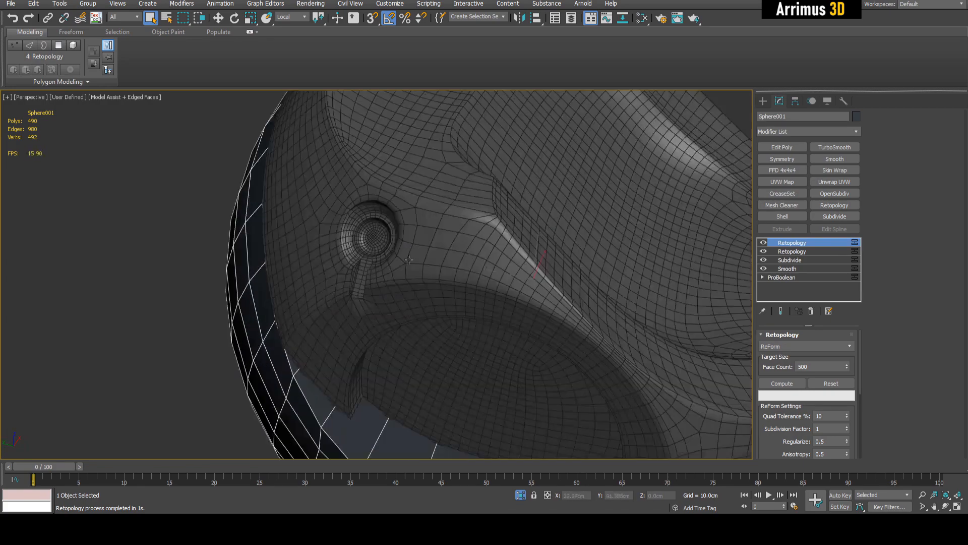
- Compare the lower body's low-poly rim with the adjoining upper piece, then examine the isolated body's quad layout
key("F4")
middle_click_drag(456, 234, 470, 267)
key("F4")
scroll(464, 266, "down", 5)
scroll(509, 272, "up", 6)
scroll(509, 271, "down", 2)
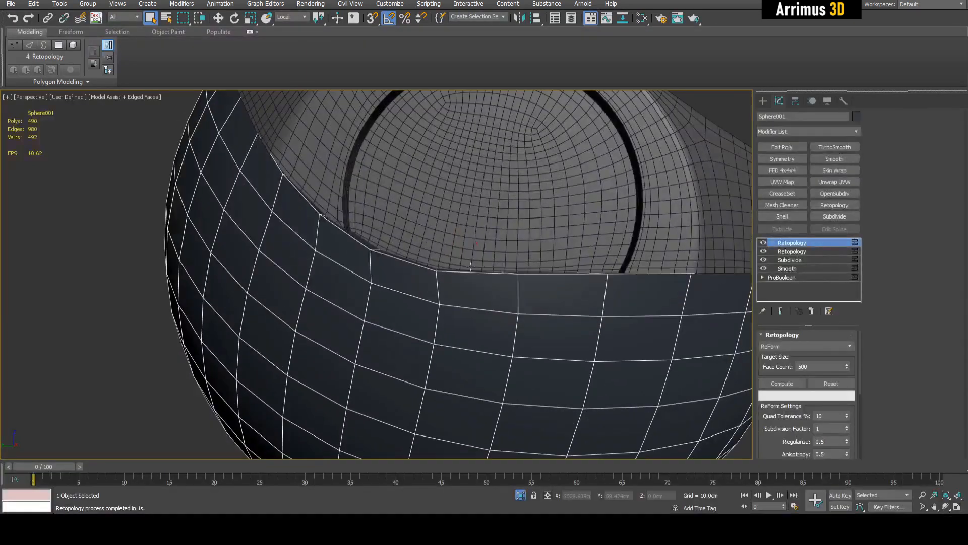
scroll(327, 226, "down", 5)
middle_click_drag(326, 226, 572, 256, "alt")
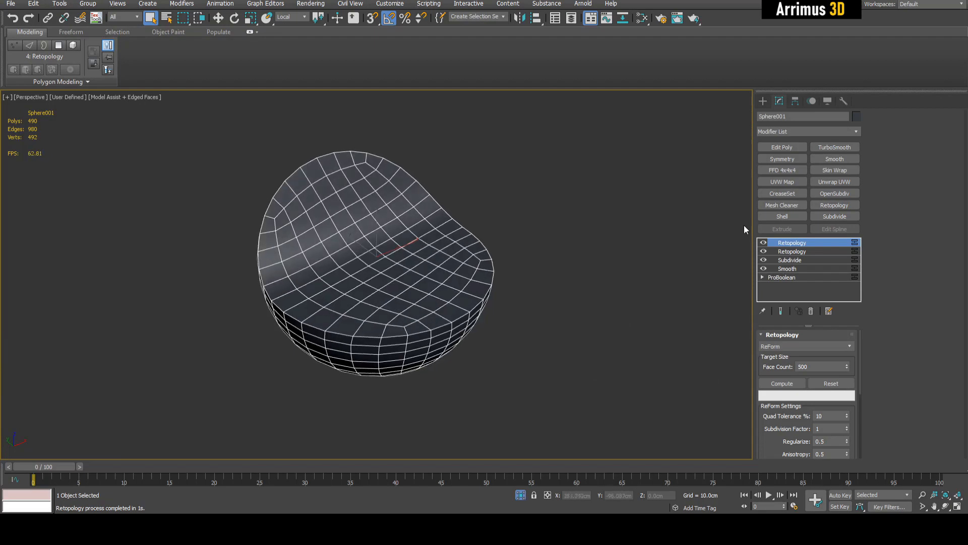
- Add a CreaseSet to the lower body, select its rim edges by face angle 90 ± 45, and create a crease set from them
left_click(779, 195)
scroll(482, 236, "up", 5)
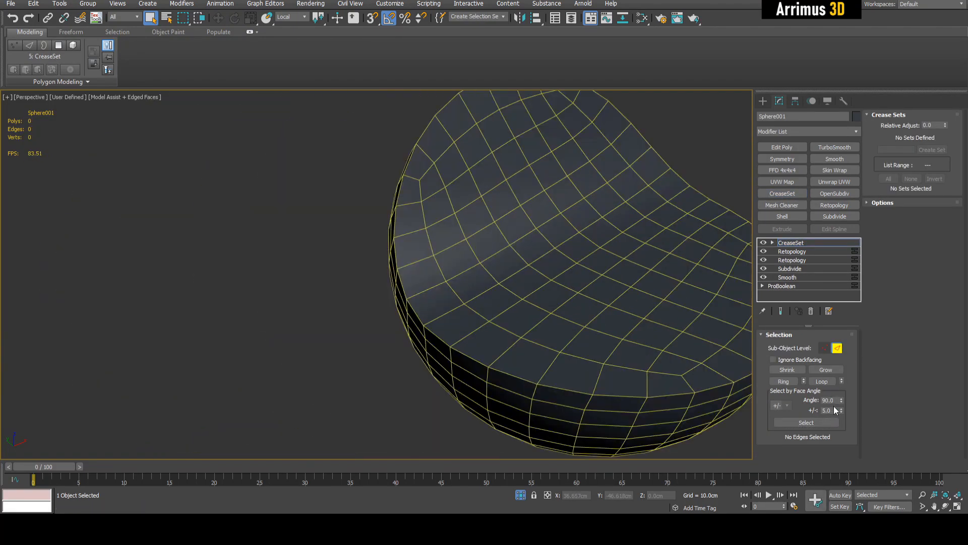
left_click(807, 422)
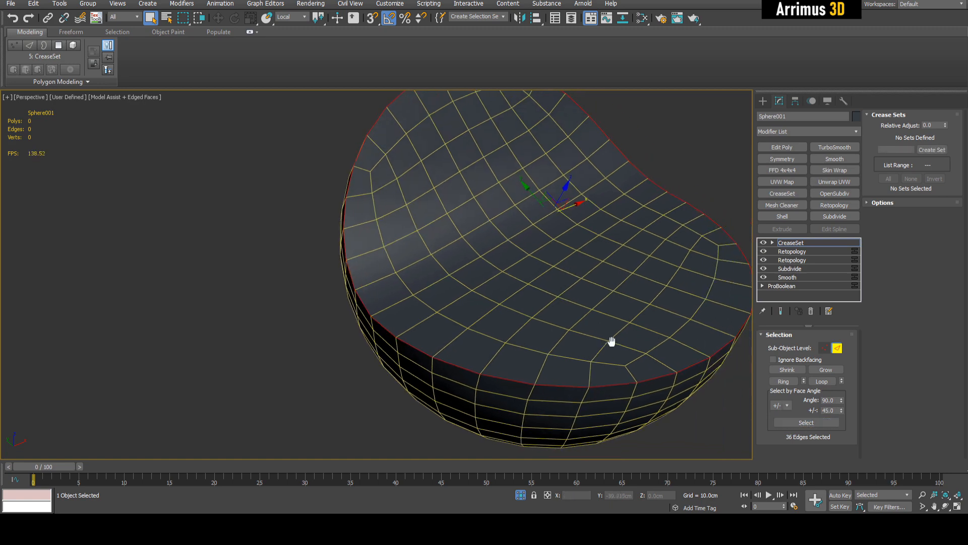
left_click(937, 150)
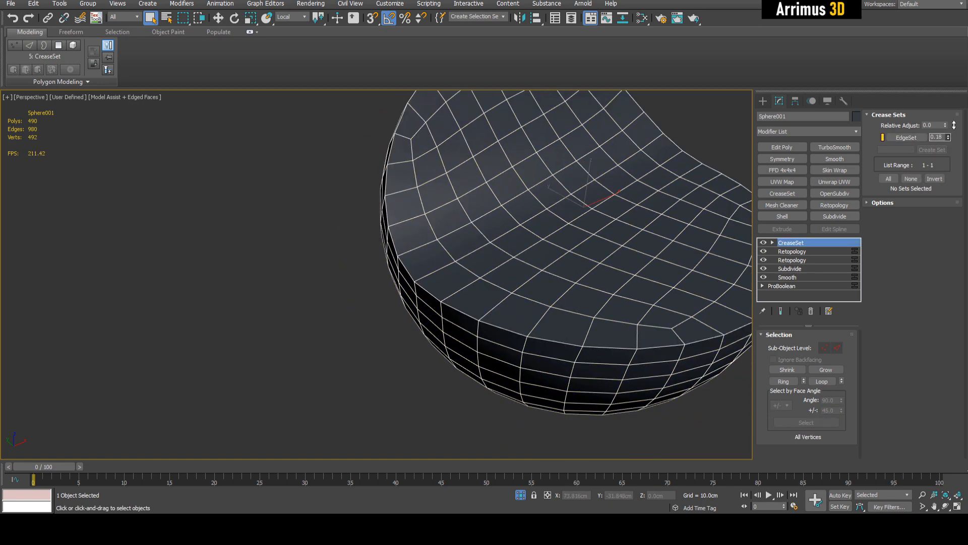
- Add an OpenSubdiv modifier to the lower body with 3 iterations
left_click(847, 197)
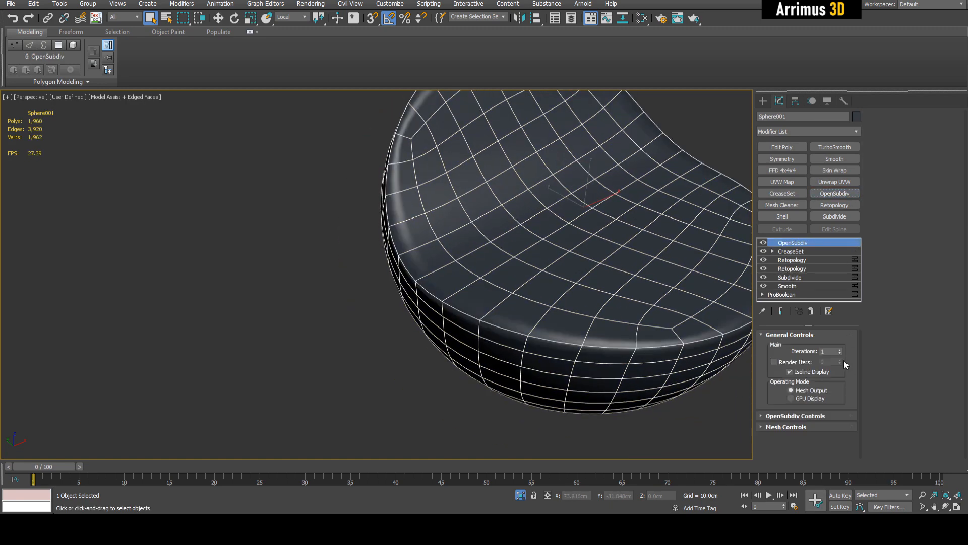
left_click(840, 350)
left_click(841, 351)
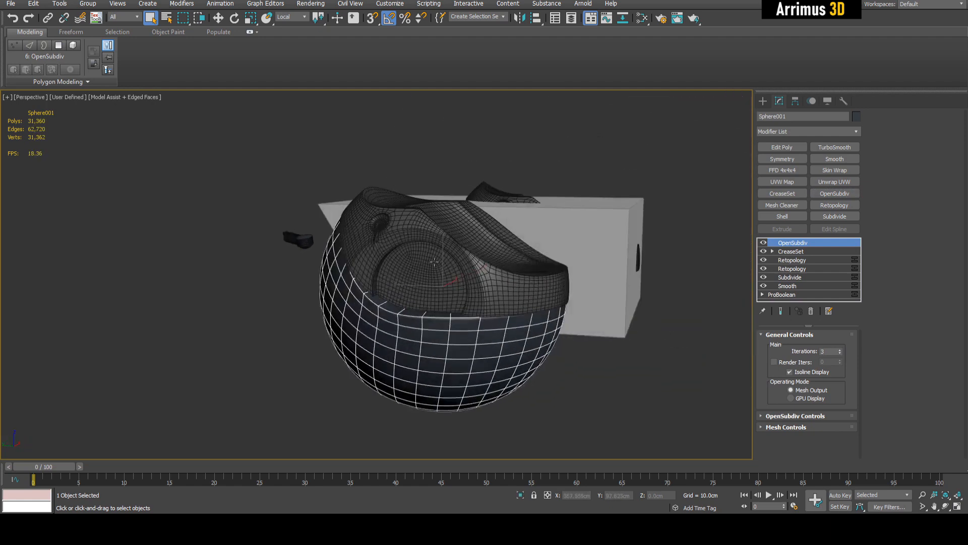
- Isolate the assembled sphere pieces and inspect the seam between the lower body and the upper piece without edged faces
key("alt+q")
left_click(584, 223)
scroll(460, 275, "up", 5)
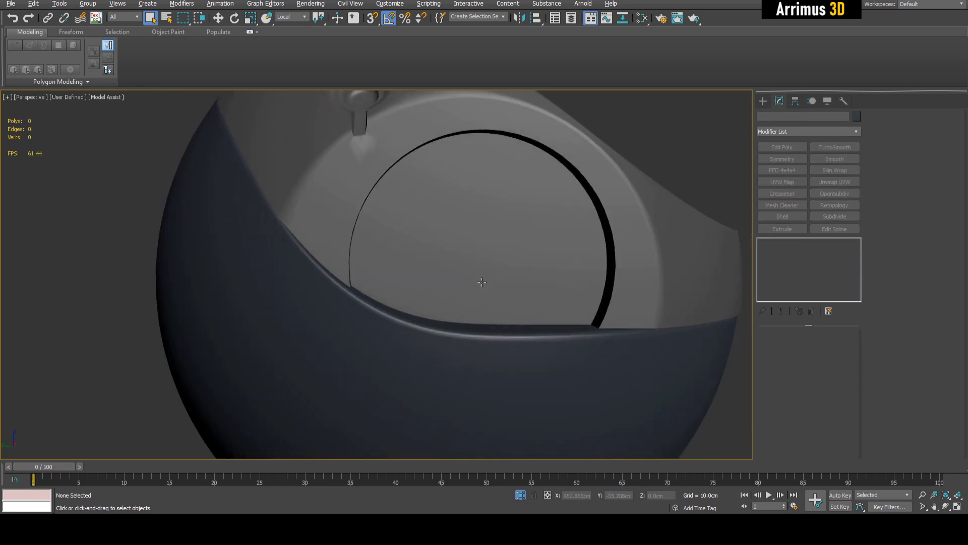
scroll(486, 281, "down", 5)
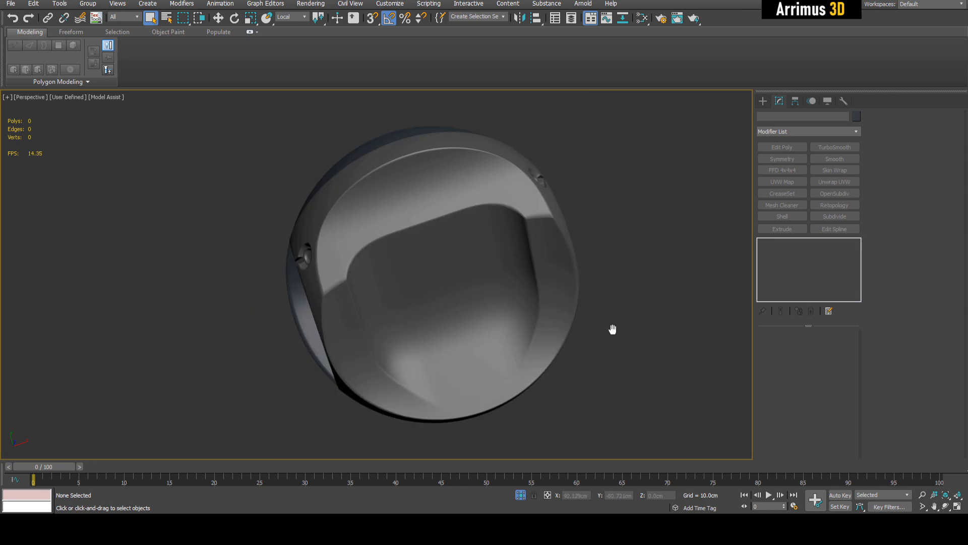
- Examine the smooth shading of the upper piece's large scooped recess and its outer rim
middle_click_drag(612, 328, 551, 317, "alt")
scroll(551, 318, "up", 4)
mouse_move(442, 364)
middle_mouse_down("alt")
mouse_move(459, 364)
mouse_move(436, 350)
middle_mouse_up("alt")
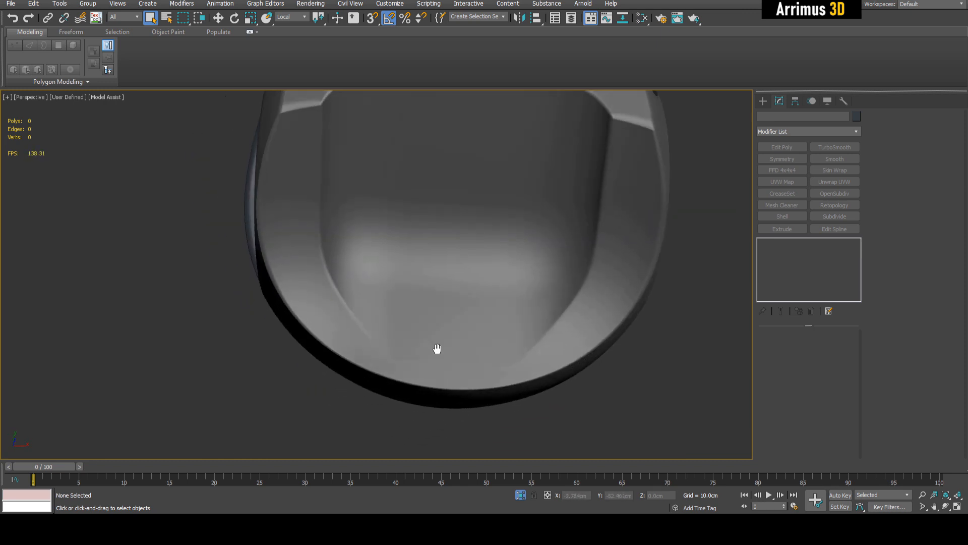
scroll(434, 305, "down", 3)
scroll(395, 318, "up", 4)
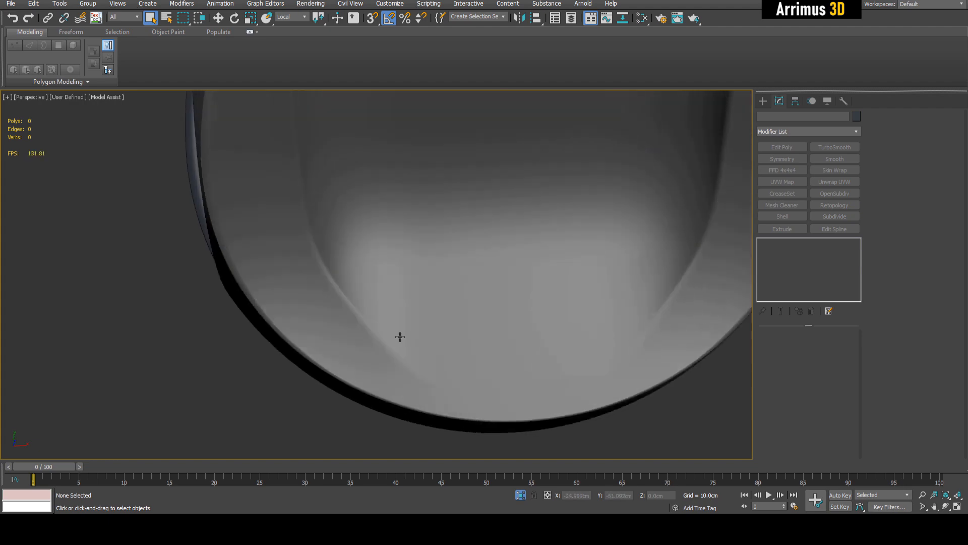
scroll(434, 330, "down", 4)
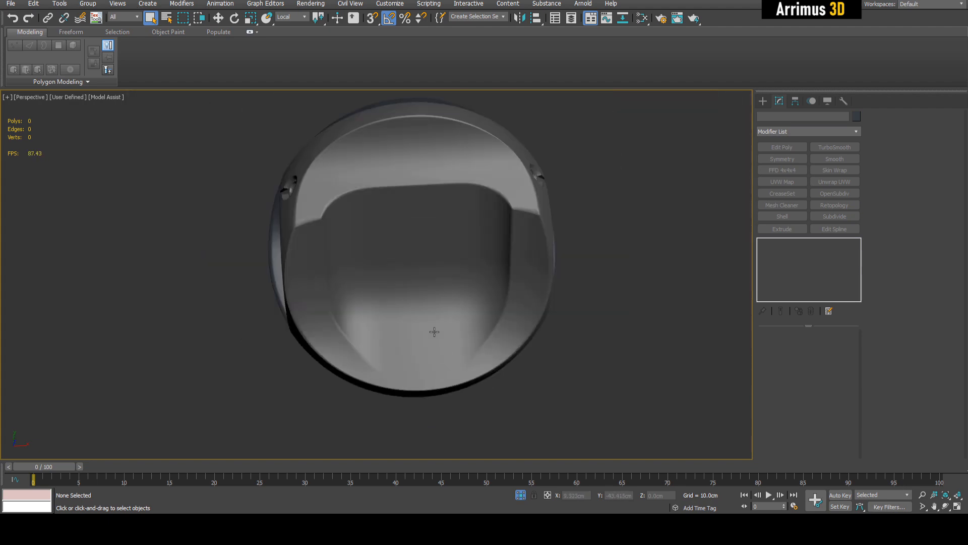
middle_click_drag(435, 331, 489, 293, "alt")
scroll(497, 288, "up", 2)
- Add an Edit Poly modifier directly above the upper piece's Editable Poly base and start editing its polygons
left_click(542, 253)
key("F4")
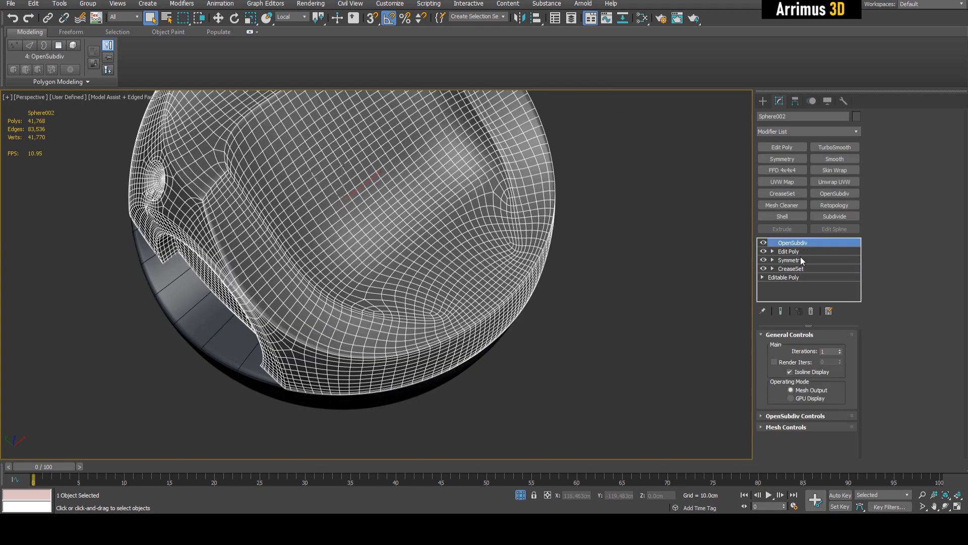
left_click(801, 277)
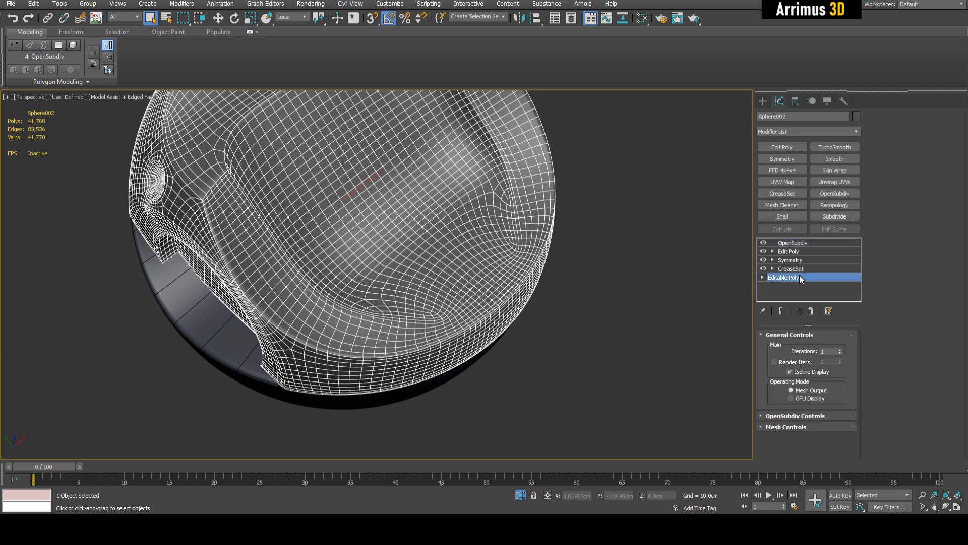
left_click(791, 147)
scroll(482, 305, "up", 5)
key("4")
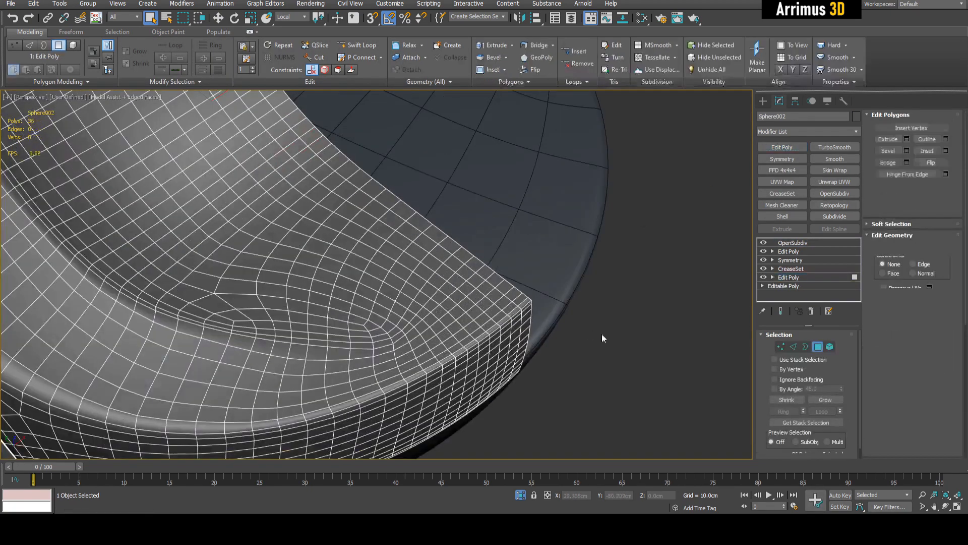
- Select a block of eight polygons near the scoop's front rim beside the mirror line and push it inward as a rectangular pocket
middle_click_drag(602, 334, 623, 423, "alt")
left_click(623, 423)
middle_click_drag(325, 384, 452, 311)
scroll(477, 293, "up", 3)
right_click(498, 357)
scroll(452, 311, "up", 5)
scroll(462, 292, "down", 3)
middle_click_drag(438, 266, 455, 256, "alt")
scroll(455, 257, "up", 2)
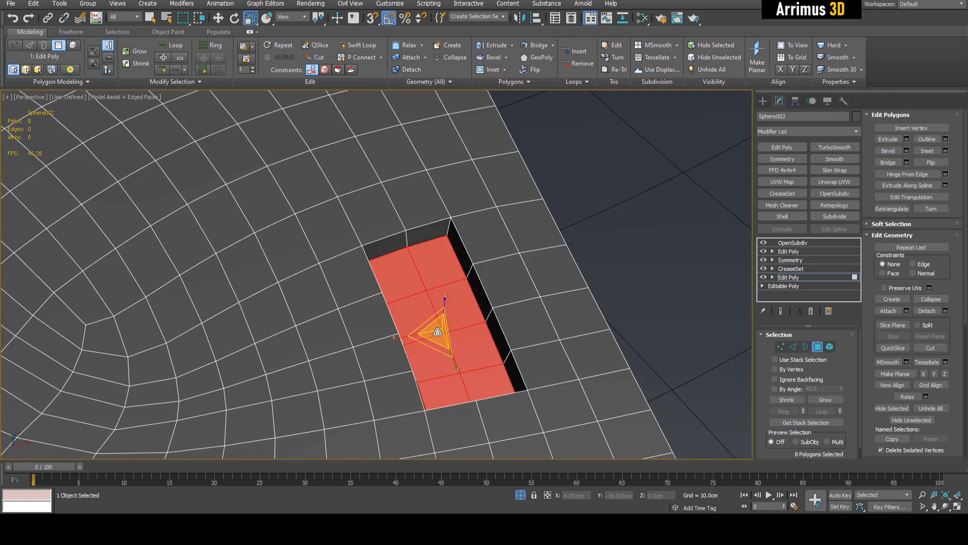
- Scale down and reposition the rectangular pocket's floor polygons to taper its walls, and check the smoothed result
left_click_drag(437, 332, 439, 342)
middle_click_drag(476, 304, 449, 326, "alt")
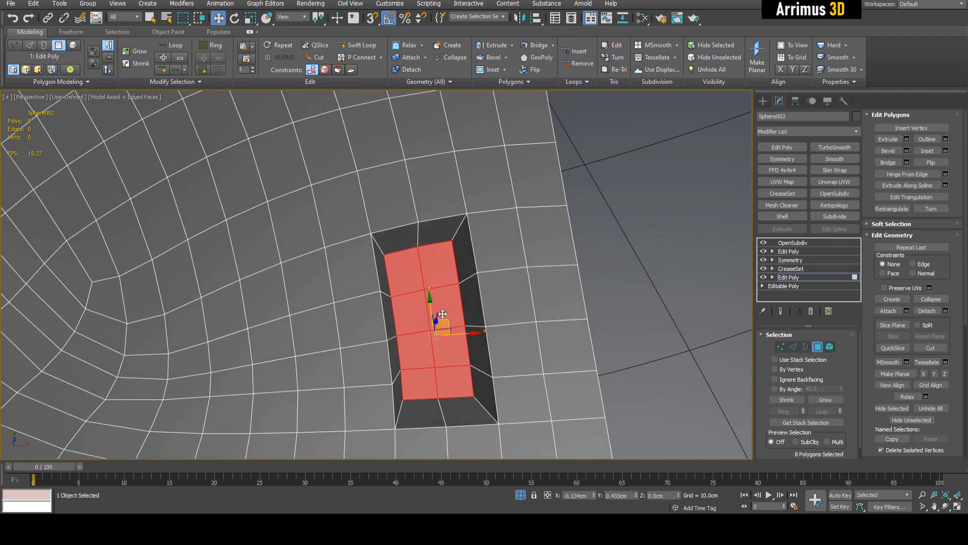
key("shift+e")
key("F4")
key("4")
scroll(440, 305, "down", 5)
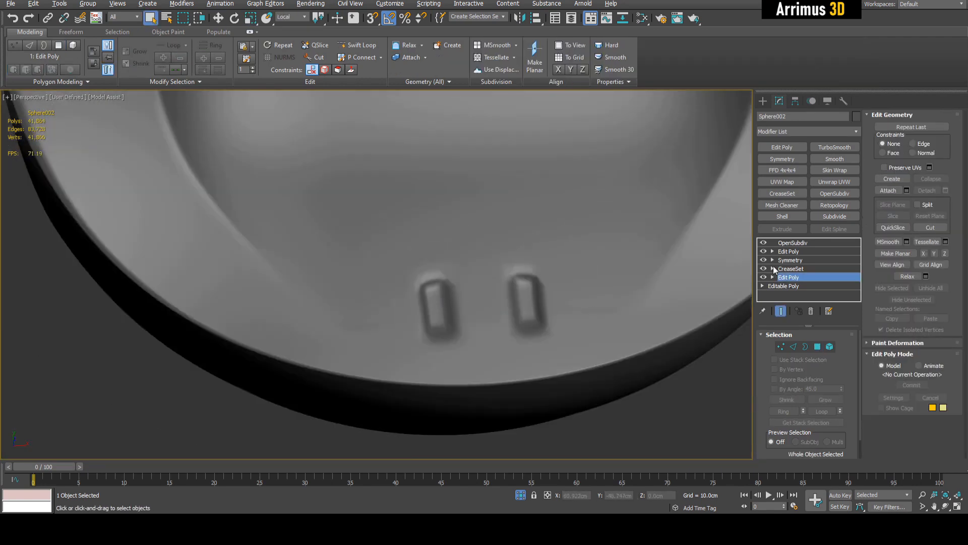
key("F4")
scroll(457, 305, "up", 2)
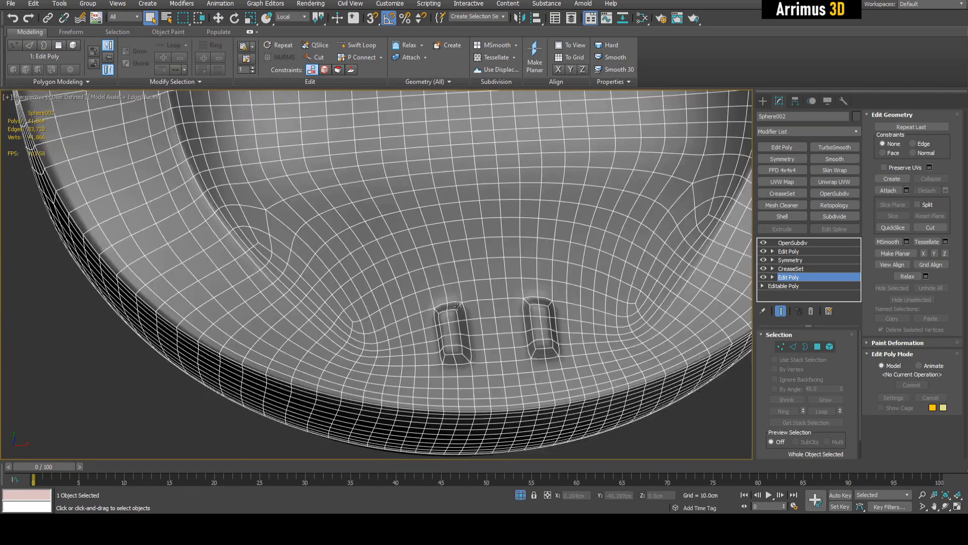
- Select two strips totalling 18 polygons along the upper piece's front rim edge and extrude them upward into raised tabs
middle_click_drag(457, 305, 405, 277, "alt")
key("4")
scroll(353, 233, "down", 4)
key("ctrl+d")
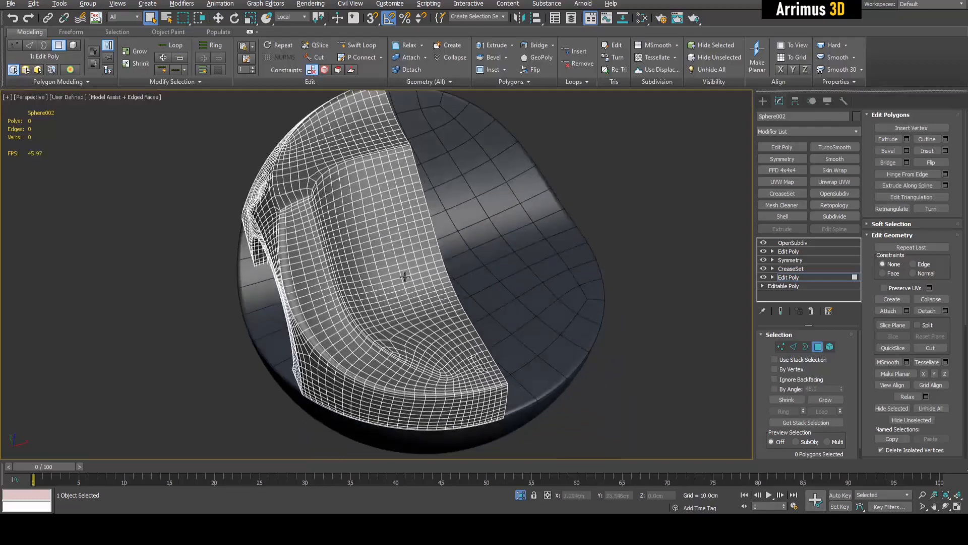
middle_click_drag(291, 195, 535, 313)
scroll(314, 201, "up", 4)
scroll(444, 242, "down", 3)
middle_click_drag(534, 312, 566, 335)
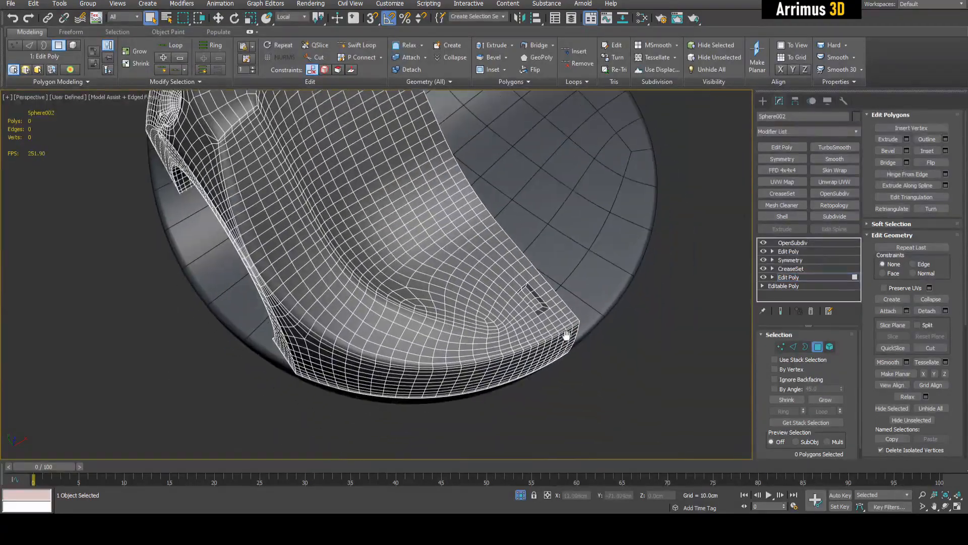
scroll(567, 335, "up", 5)
left_click(630, 324)
right_click(630, 323)
middle_click_drag(302, 354, 510, 368)
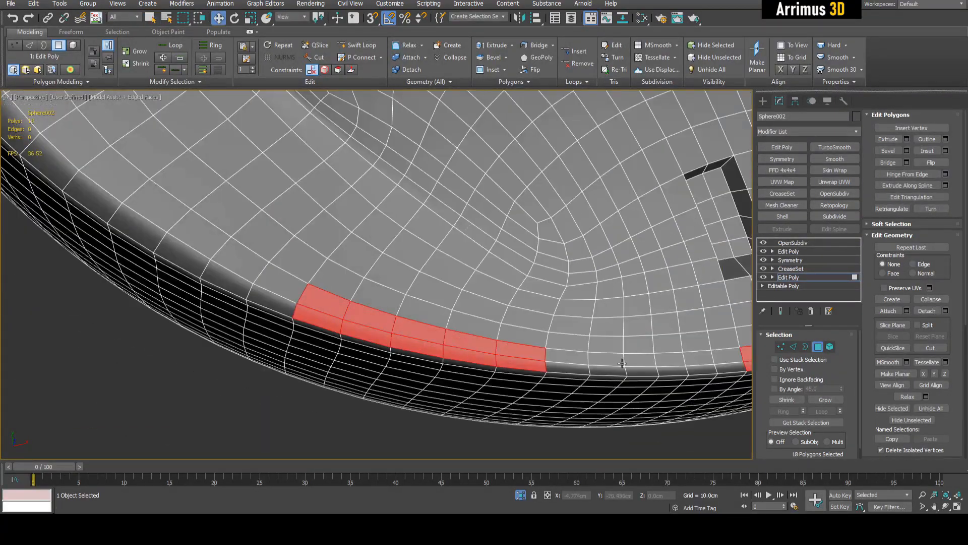
middle_click_drag(622, 363, 545, 227, "alt")
left_click_drag(535, 217, 535, 206, "shift")
left_click(548, 174)
- Slide the end edges of the raised rim tabs with the Edge constraint to slope the tab ends
middle_click_drag(534, 205, 393, 290, "alt")
key("2")
double_click(256, 290)
key("shift+x")
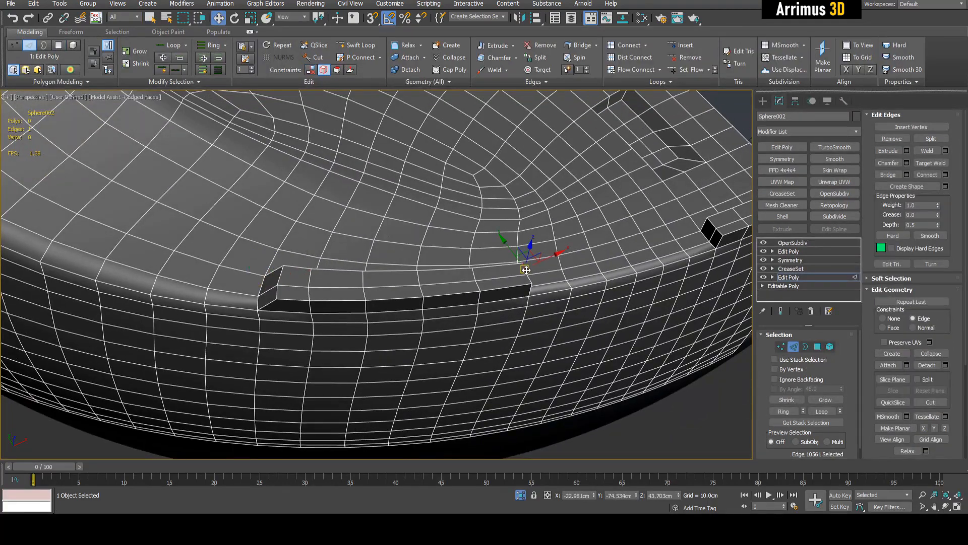
left_click(526, 270, "ctrl")
middle_click_drag(527, 270, 507, 298, "alt")
key("F4")
scroll(495, 279, "down", 6)
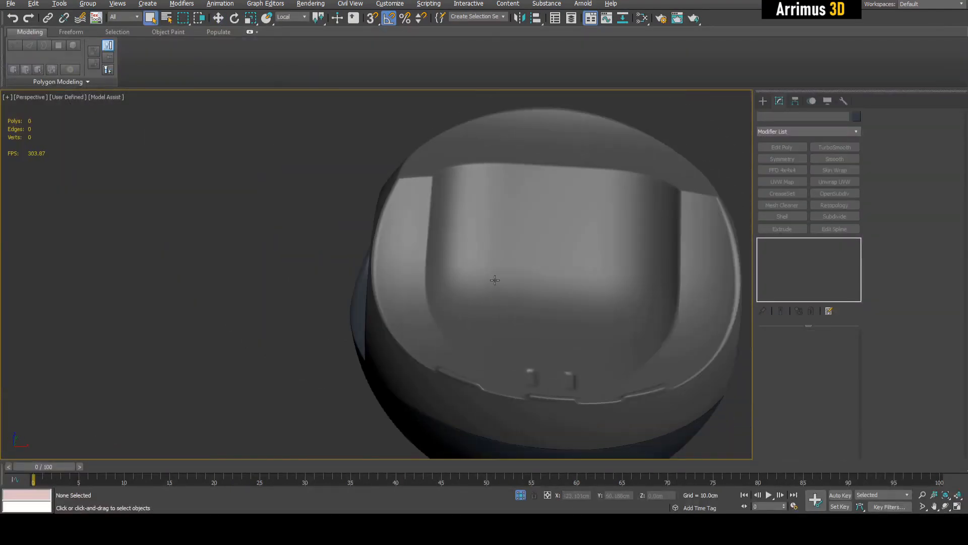
- Select four polygons on the rim face beside the scoop and shape them into an inset round recess
left_click(495, 278)
key("F4")
scroll(495, 279, "up", 5)
left_click(803, 277)
key("4")
middle_click_drag(384, 283, 409, 305, "alt")
left_click_drag(409, 305, 429, 275)
scroll(434, 287, "up", 2)
middle_click_drag(429, 275, 363, 363, "alt")
key("ctrl+shift+b")
mouse_move(362, 363)
left_mouse_down()
mouse_move(363, 374)
mouse_move(376, 374)
left_mouse_up()
- Inset the round recess's floor and sink a smaller hole at its centre
middle_click_drag(376, 374, 375, 364, "alt")
key("ctrl+shift+b")
left_click_drag(376, 364, 375, 371)
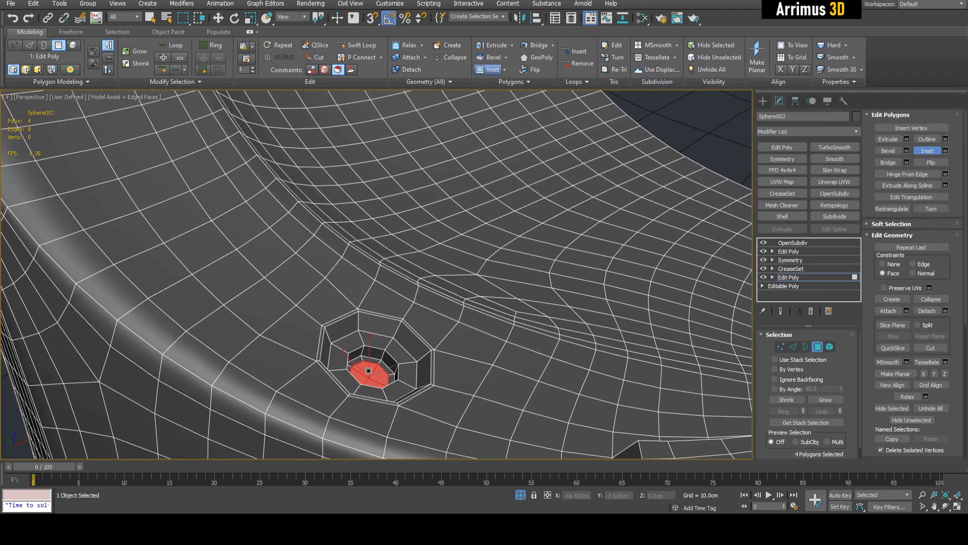
scroll(369, 371, "down", 6)
middle_click_drag(368, 371, 328, 294, "alt")
key("q")
key("ctrl+d")
scroll(409, 272, "up", 6)
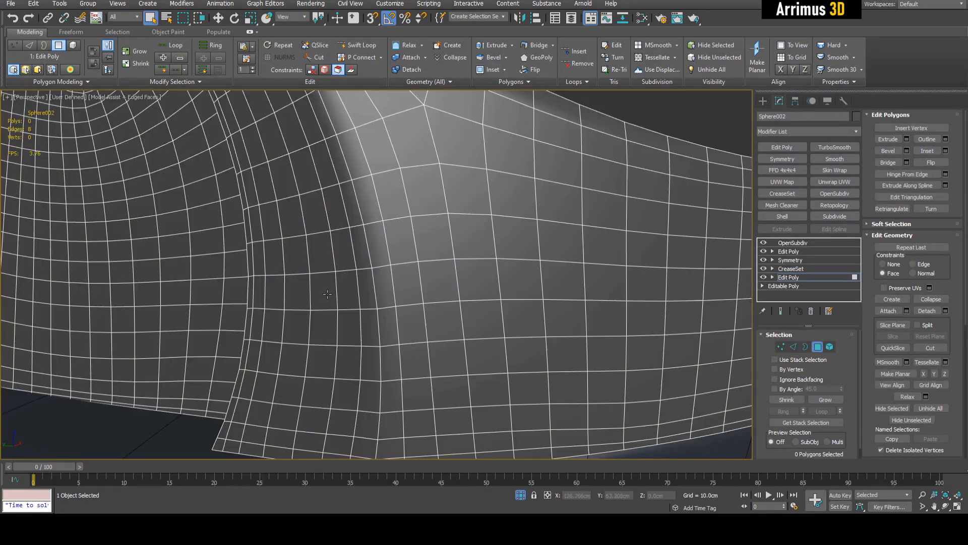
- Select a strip of polygons wrapping the side corner near the opening, give it a pointed end, and recess it as a groove
left_click_drag(327, 294, 523, 284)
left_click_drag(523, 320, 305, 320, "ctrl")
middle_click_drag(304, 320, 310, 315)
key("1")
key("alt+c")
left_click(545, 256)
key("2")
key("4")
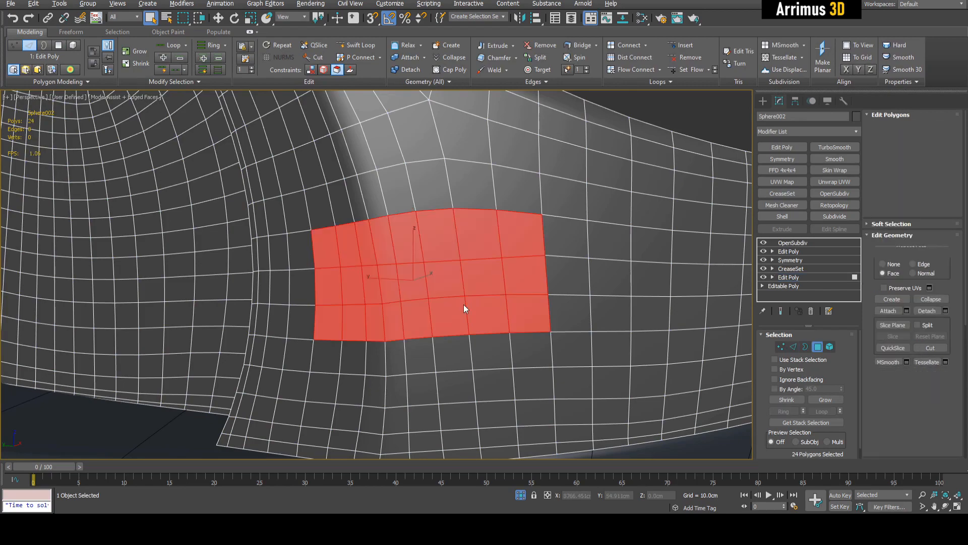
middle_click_drag(464, 306, 363, 258, "alt")
key("1")
key("w")
left_click(498, 276)
key("4")
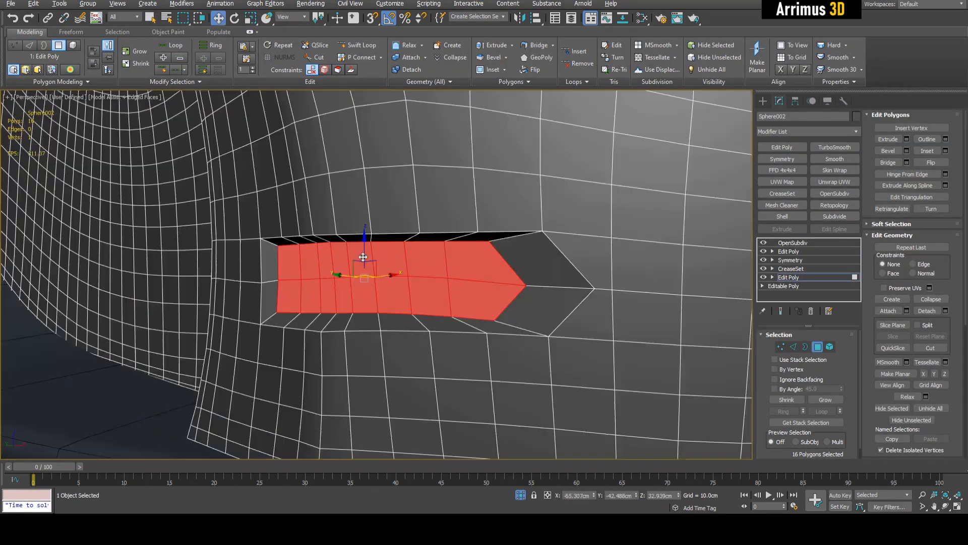
- Examine the smoothed shading of the pointed side groove with and without edged faces
key("4")
key("F4")
scroll(565, 338, "down", 4)
key("q")
key("F4")
middle_click_drag(564, 338, 460, 317, "alt")
key("F4")
key("F4")
scroll(460, 318, "up", 3)
- Select a block of polygons at the lower front edge of the upper piece and extrude it outward as a latch block
key("4")
middle_click_drag(504, 282, 472, 278)
scroll(479, 303, "up", 2)
mouse_move(476, 331)
left_mouse_down()
mouse_move(475, 285)
mouse_move(493, 318)
mouse_move(580, 315)
left_mouse_up()
key("w")
middle_click_drag(555, 313, 469, 282, "alt")
left_click_drag(455, 271, 488, 279, "shift")
middle_click_drag(487, 279, 509, 237, "alt")
- Select the latch block's underside polygons and extrude them downward over the lower body
key("q")
left_click_drag(460, 352, 530, 385)
key("w")
middle_click_drag(527, 348, 497, 282, "alt")
left_click_drag(511, 201, 485, 324, "shift")
- Connect the 12 edges running down the latch extension to add a supporting loop, and check the smoothed block
key("2")
left_click(506, 295)
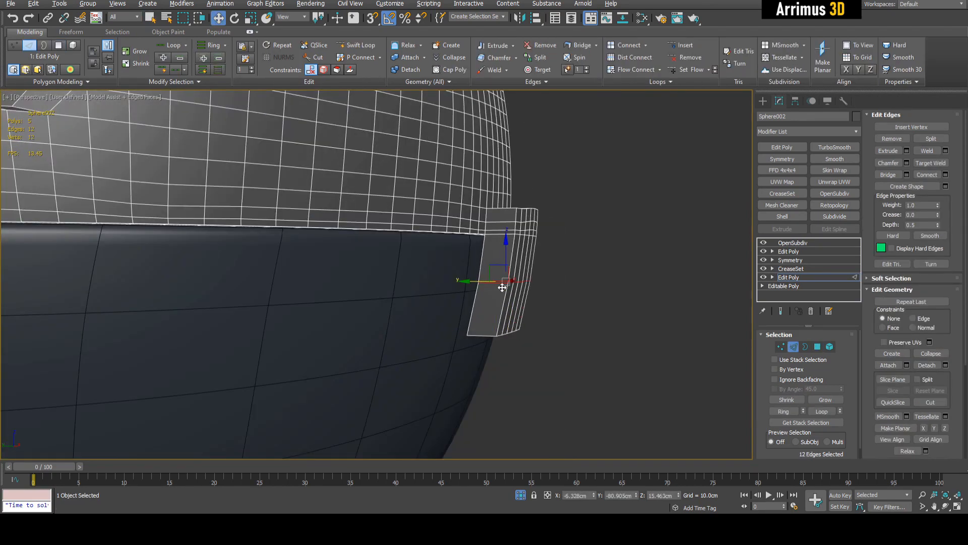
key("ctrl+shift+e")
middle_click_drag(506, 295, 454, 316, "alt")
middle_click_drag(544, 303, 565, 292, "alt")
key("4")
key("q")
key("4")
left_click(676, 335)
key("F4")
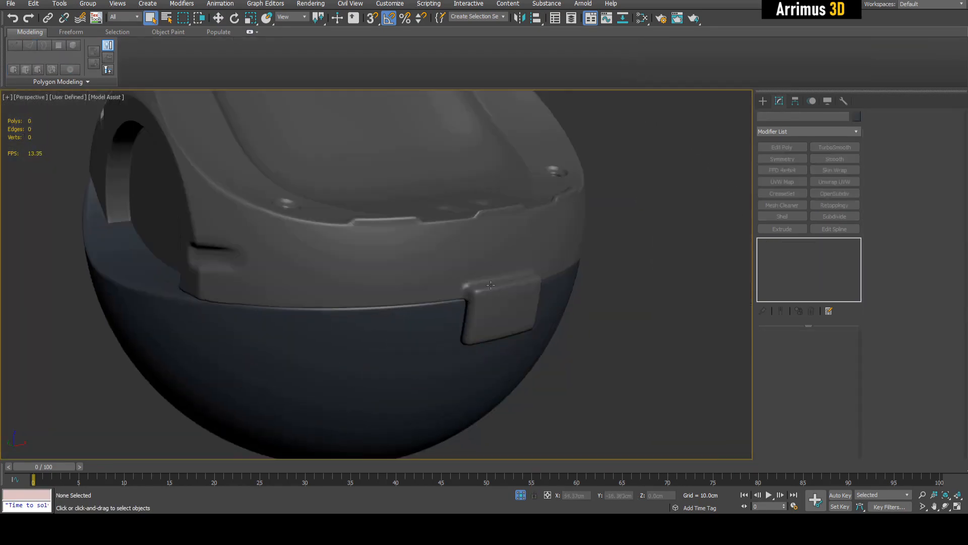
- Select the raised rim tabs' top polygons by a 45 angle in the Edit Poly and lower them slightly along Z
left_click(454, 283)
left_click(788, 277)
key("4")
left_click(778, 389)
left_click(605, 235)
left_click(403, 277, "ctrl")
key("w")
middle_click_drag(403, 277, 353, 222, "alt")
left_click_drag(391, 198, 391, 203)
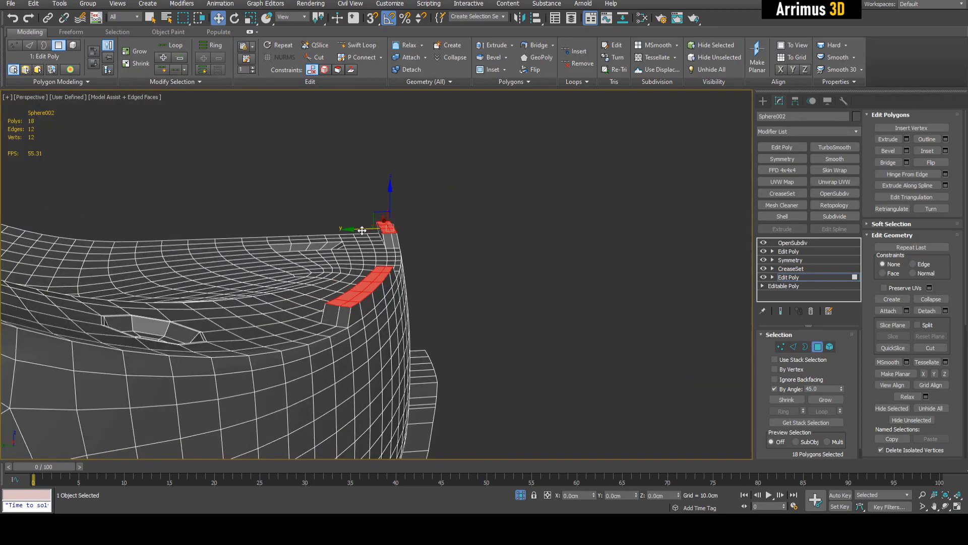
- Finish the polygon edit and inspect the detailed upper piece without edged faces
key("4")
key("q")
left_click(629, 337)
key("F4")
middle_click_drag(580, 303, 629, 337, "alt")
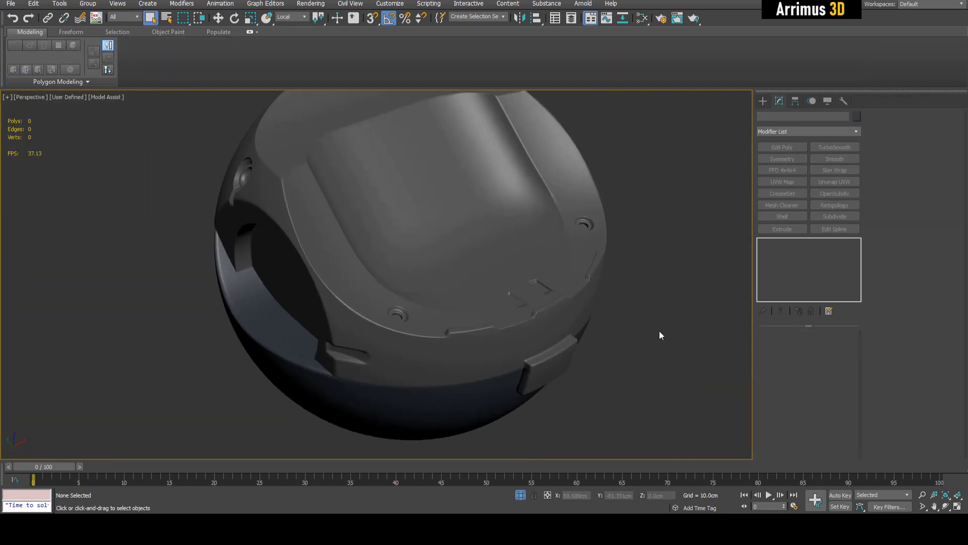